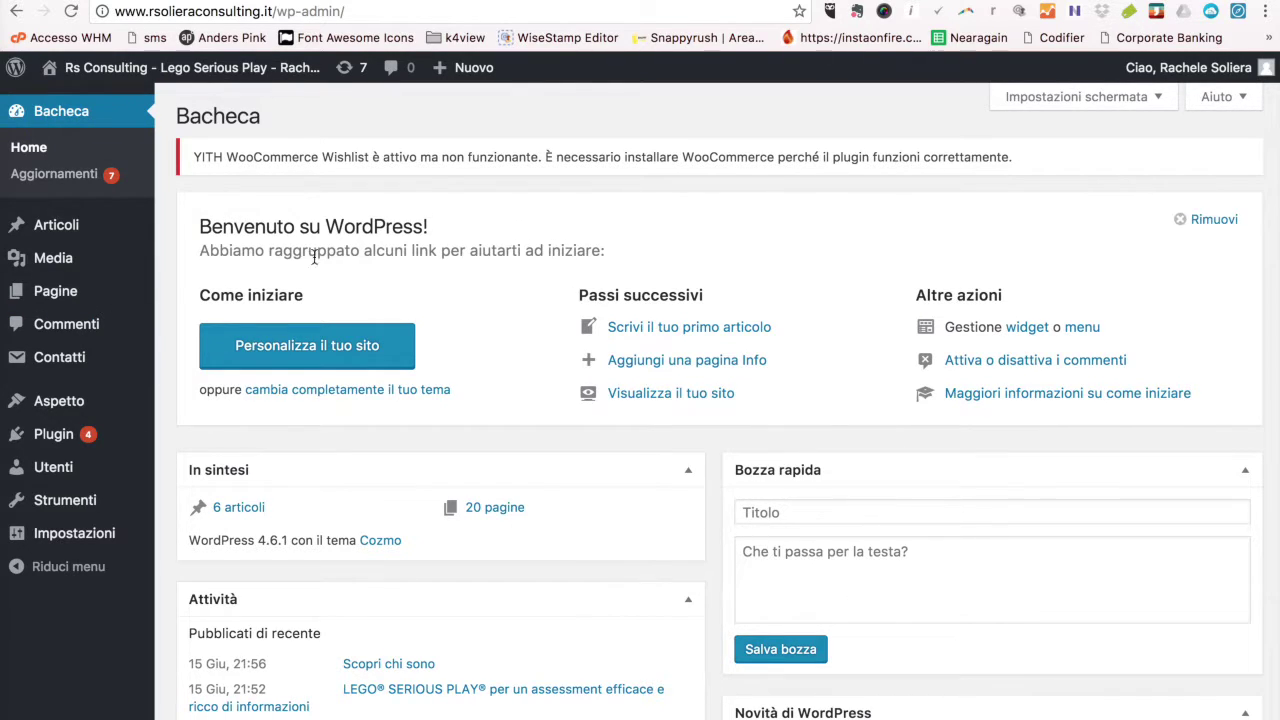
# Review the Rs Consulting dashboard summary of 6 articles and 20 pages, reaching the Pagine menu.
pyautogui.scroll(1, 87, 441)
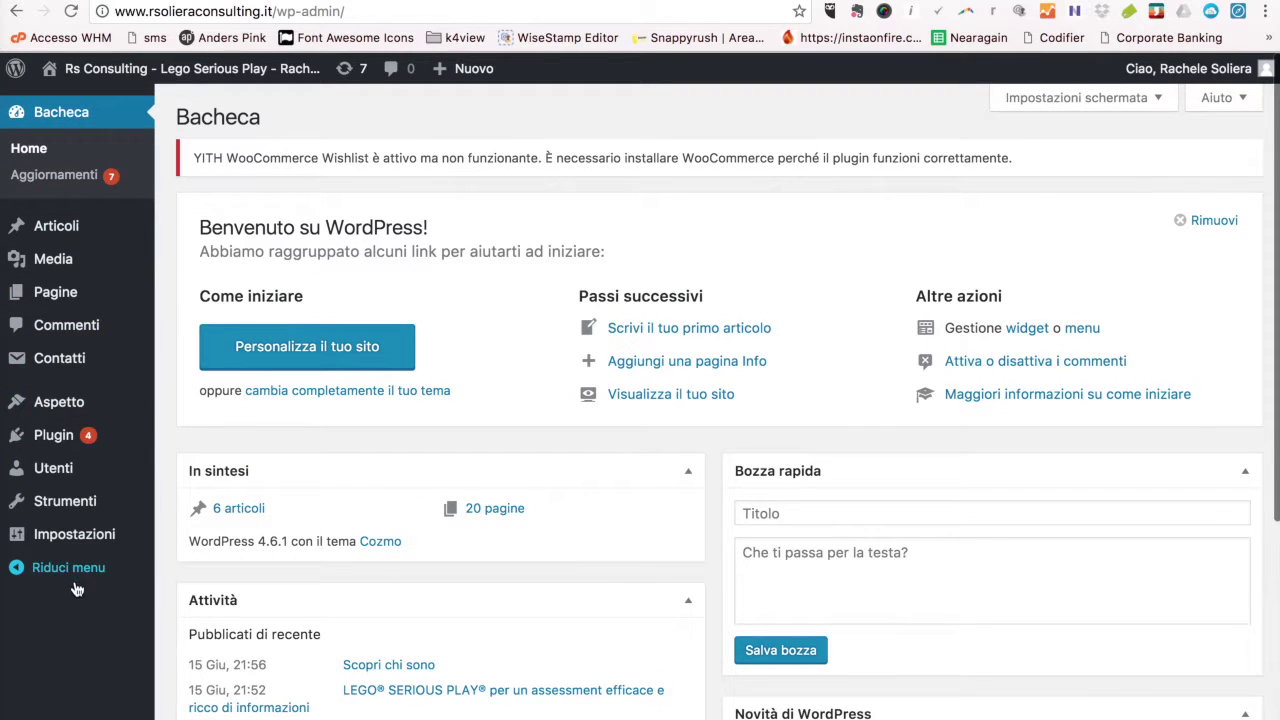
pyautogui.scroll(-1, 50, 150)
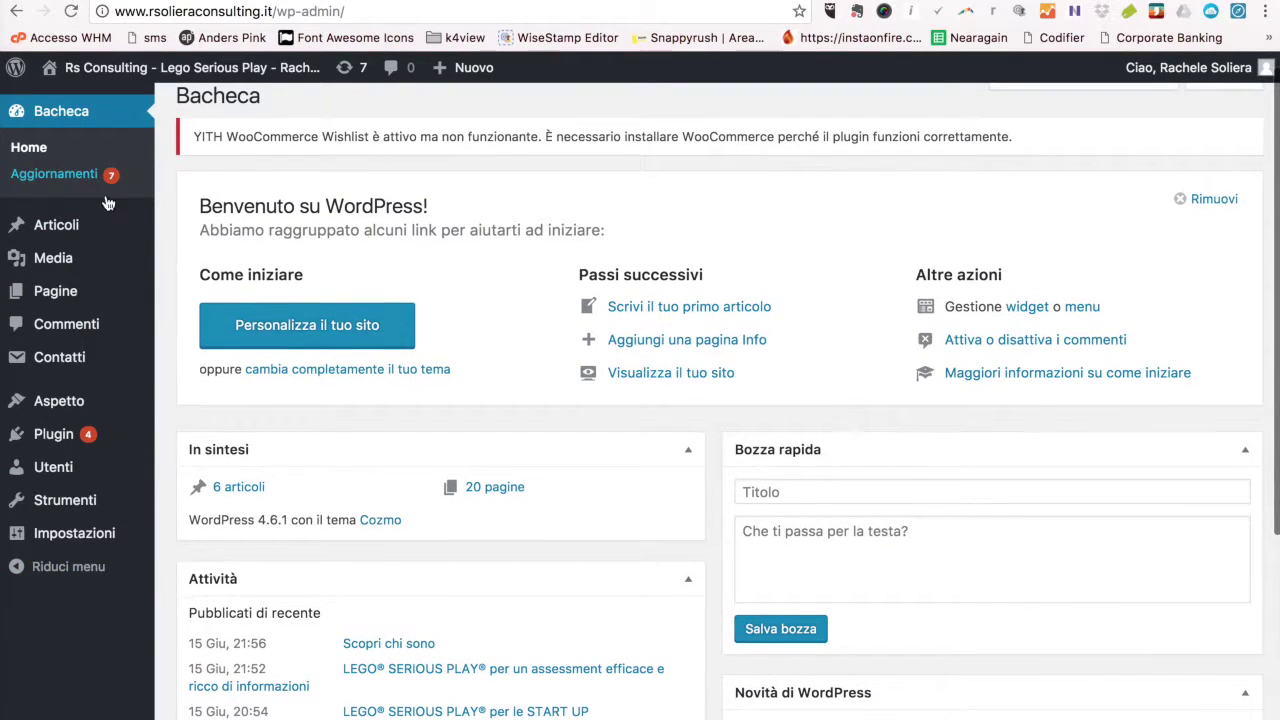
pyautogui.scroll(1, 781, 564)
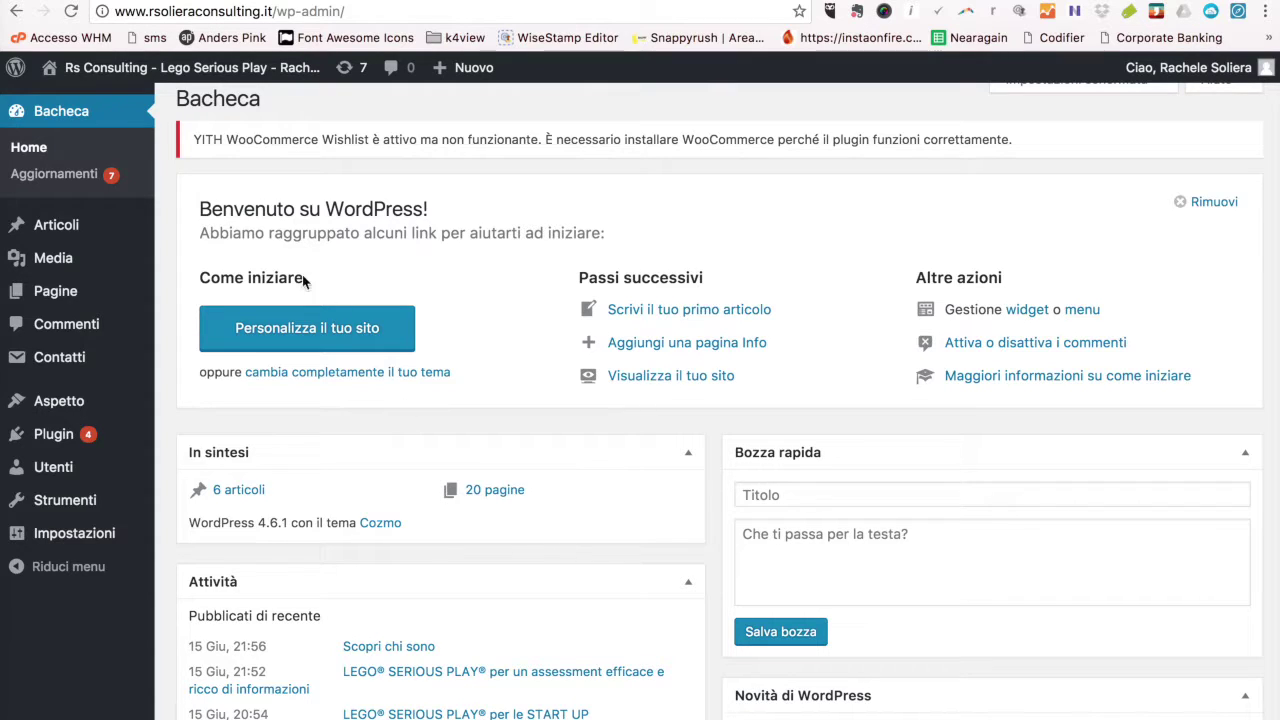
pyautogui.moveTo(64, 229)
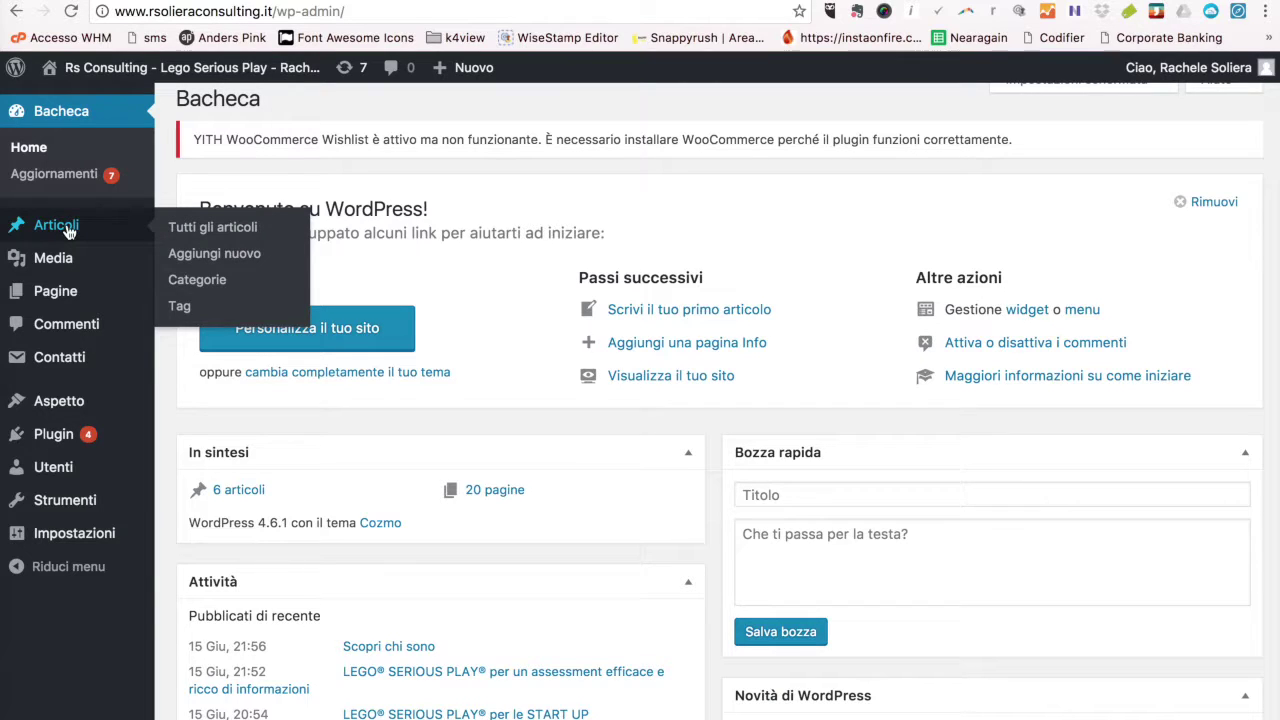
pyautogui.moveTo(64, 303)
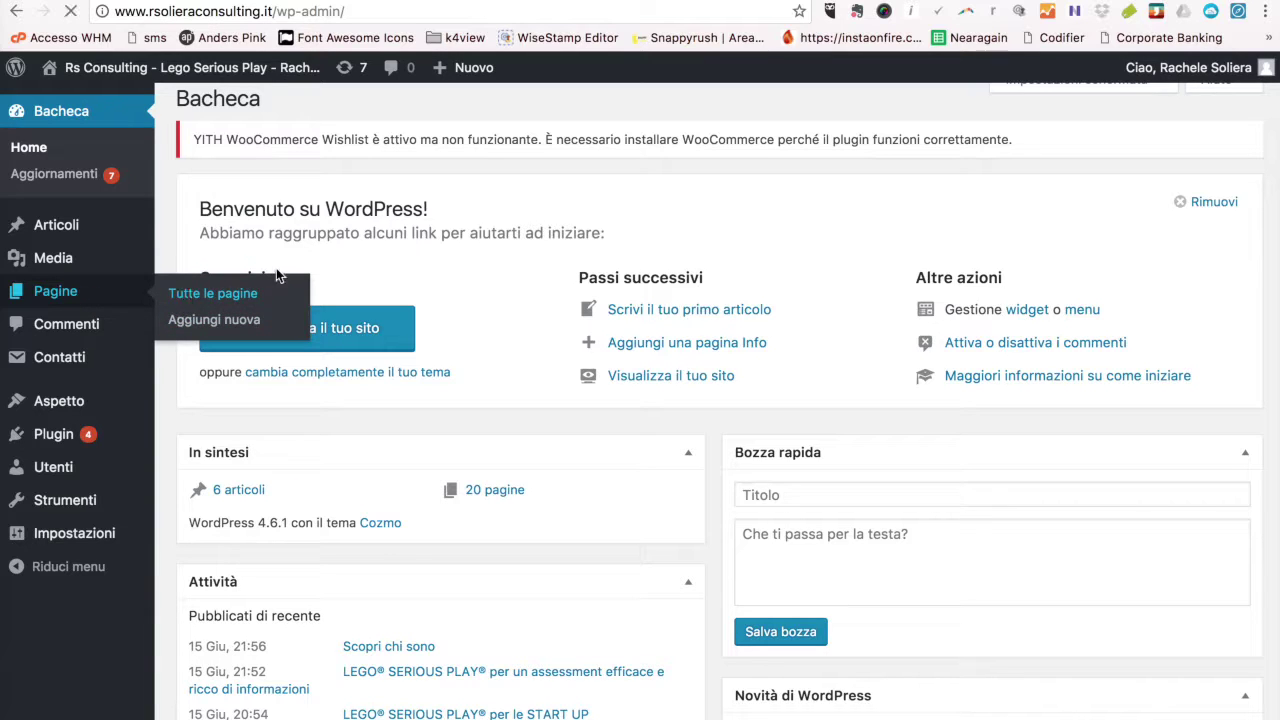
# Open the Ai miei clienti offro page from the pages list, scroll its editor, then go to Articoli.
pyautogui.click(191, 294)
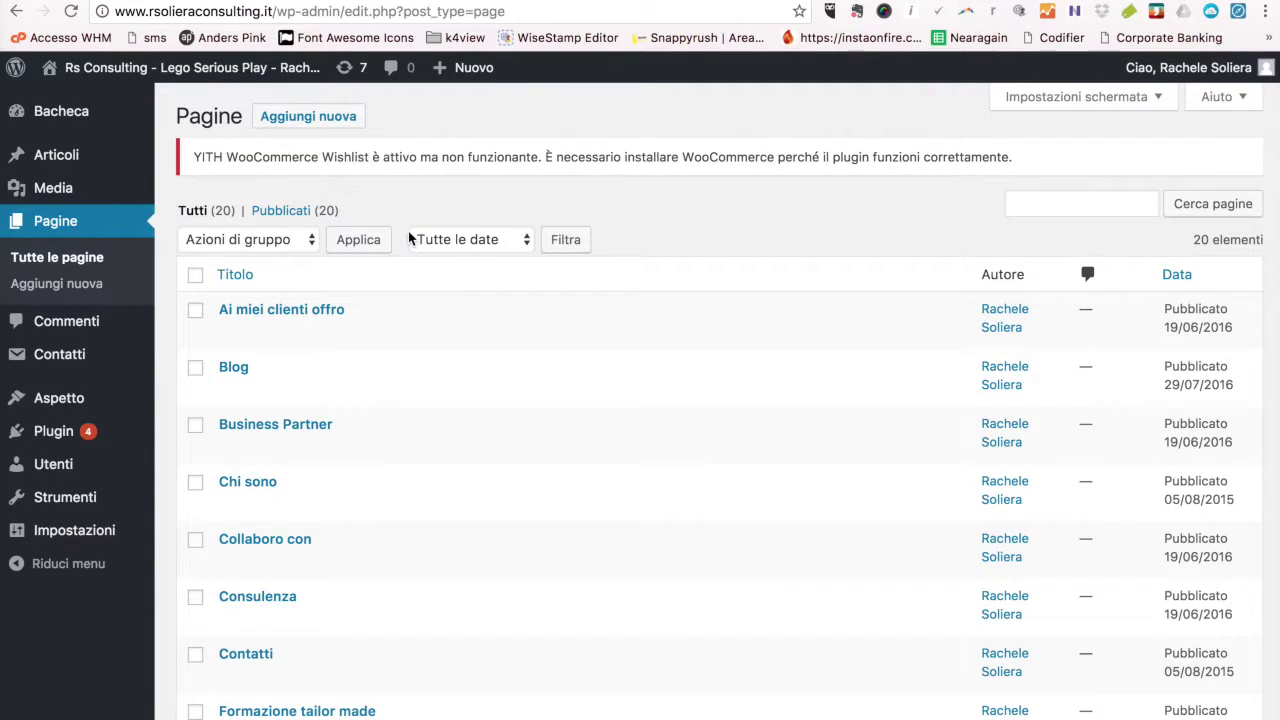
pyautogui.click(300, 309)
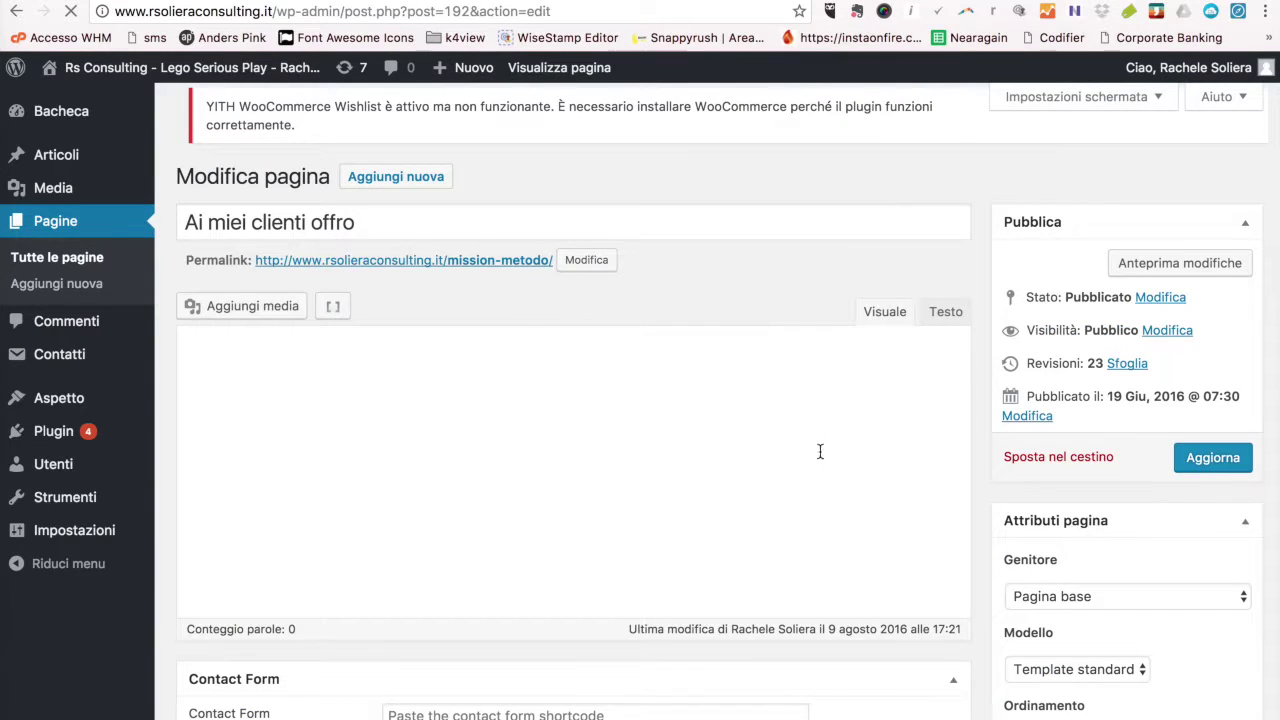
pyautogui.scroll(-2, 770, 445)
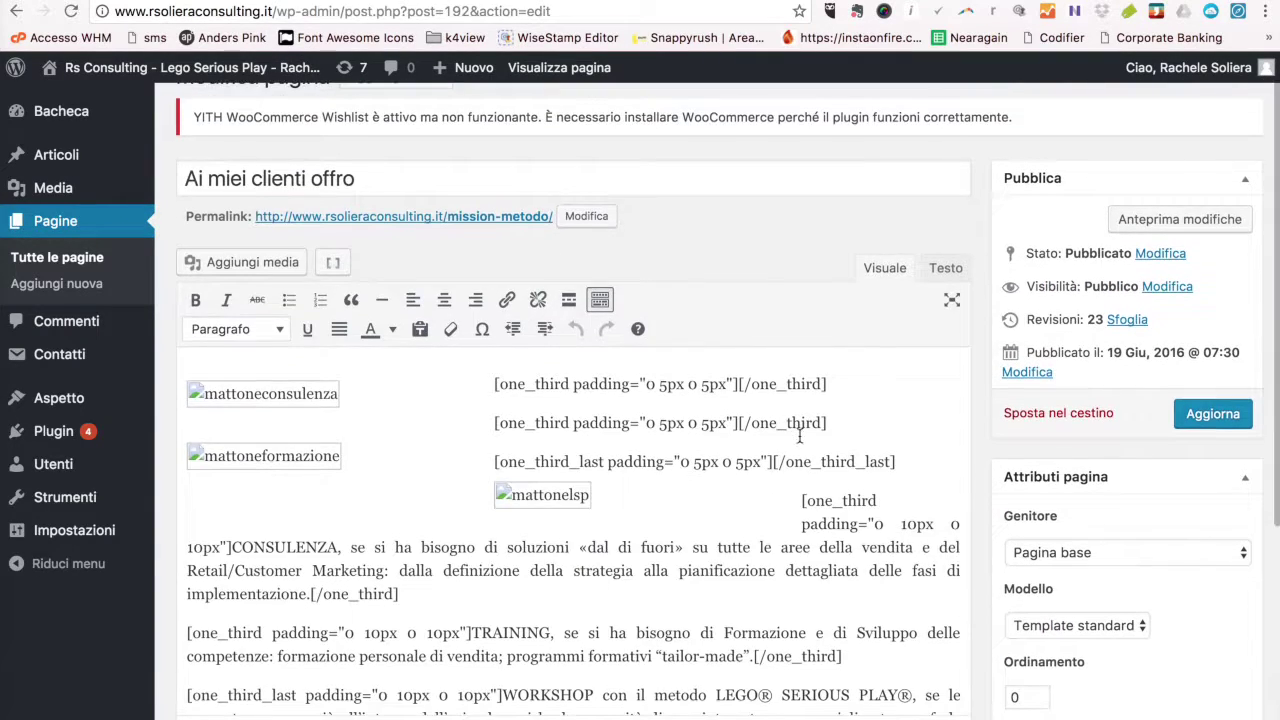
pyautogui.scroll(-2, 803, 438)
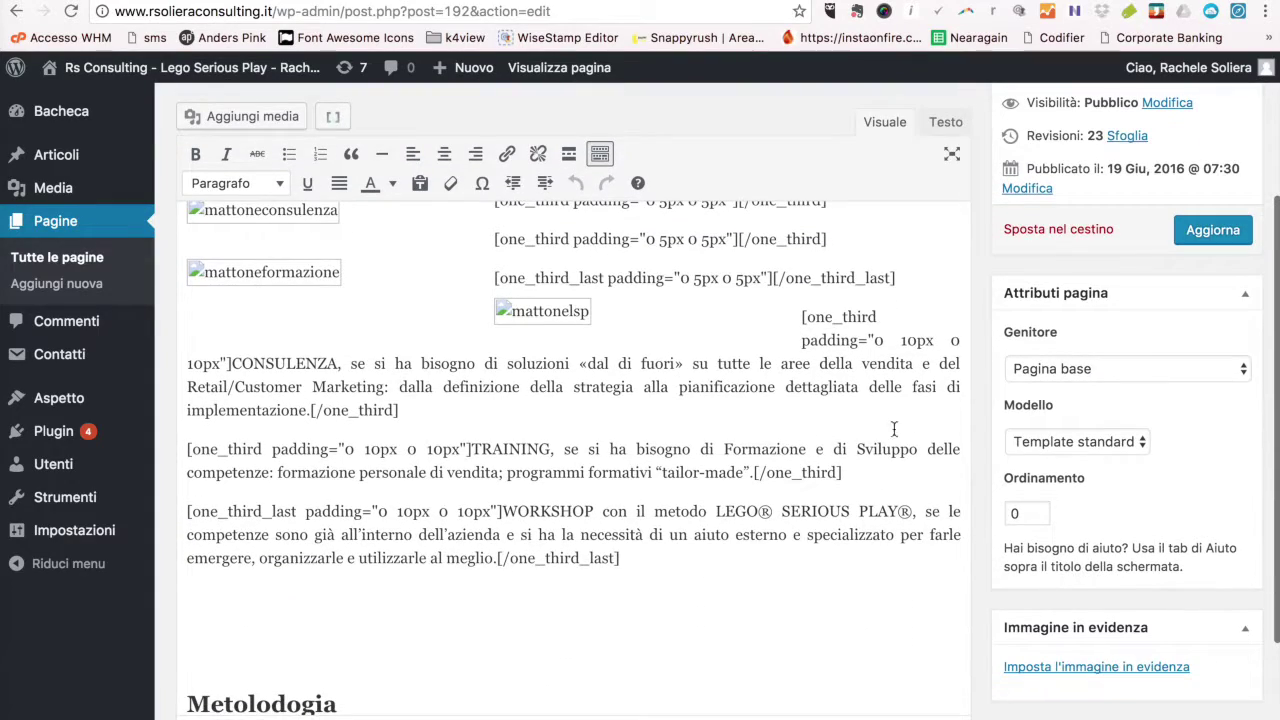
pyautogui.scroll(2, 944, 407)
pyautogui.scroll(1, 944, 407)
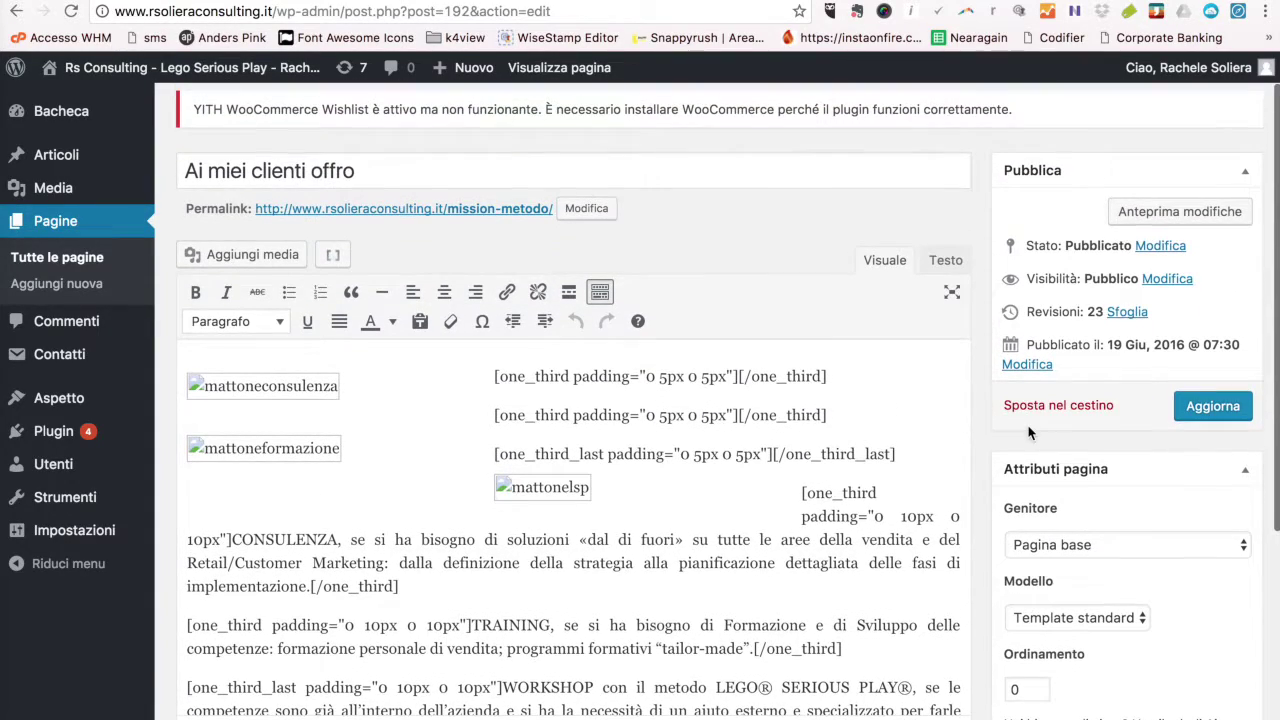
pyautogui.scroll(-1, 66, 214)
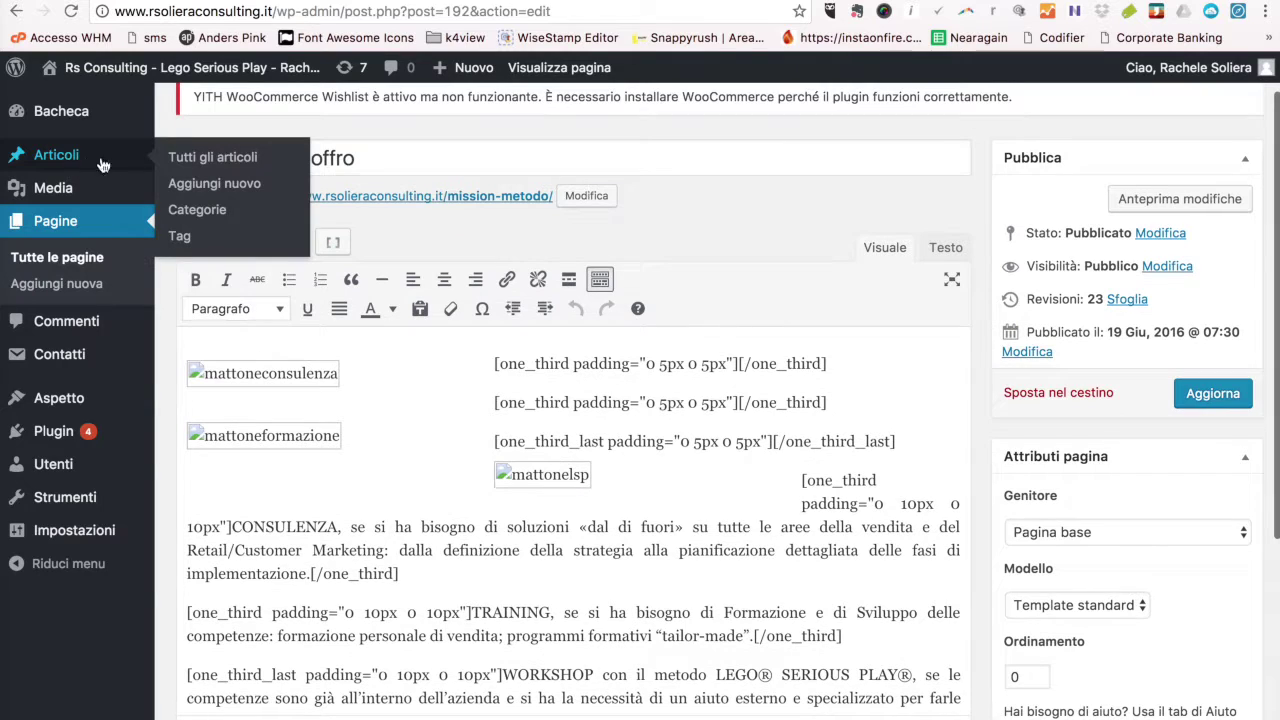
pyautogui.click(60, 155)
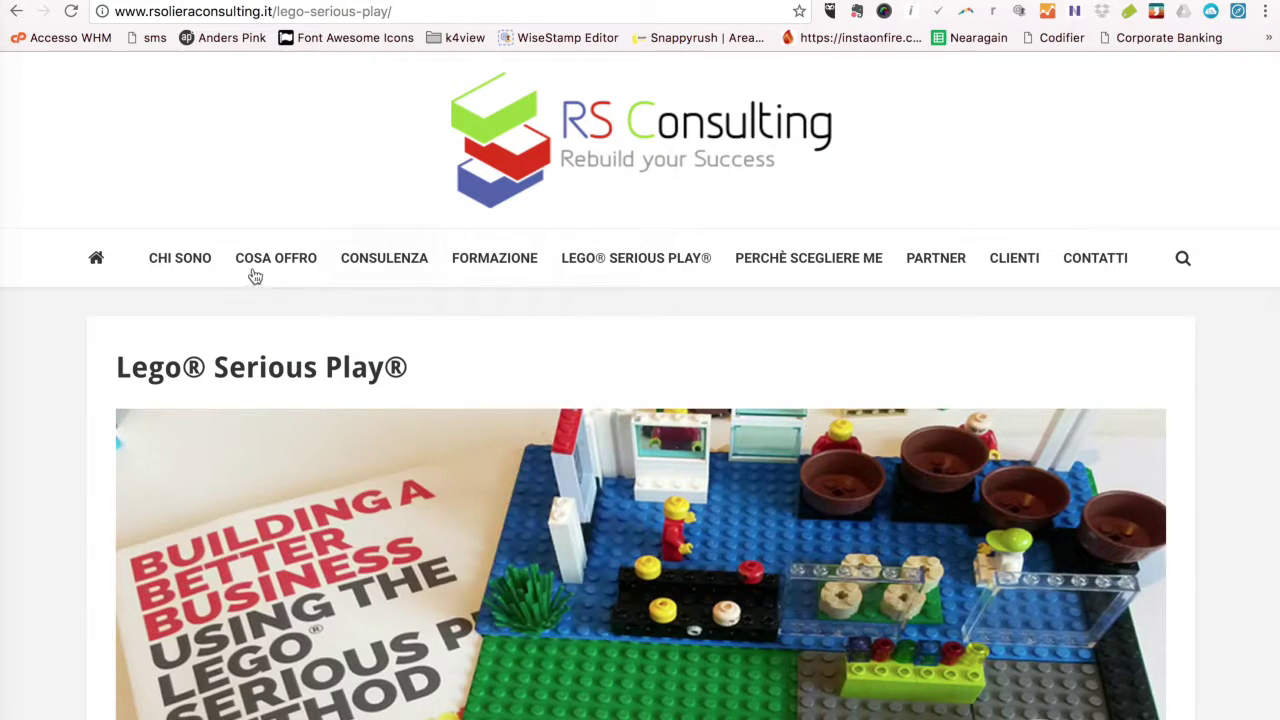
# Open CHI SONO from the site menu, read the Scopri chi sono post, then return to the admin tab.
pyautogui.scroll(-10, 803, 287)
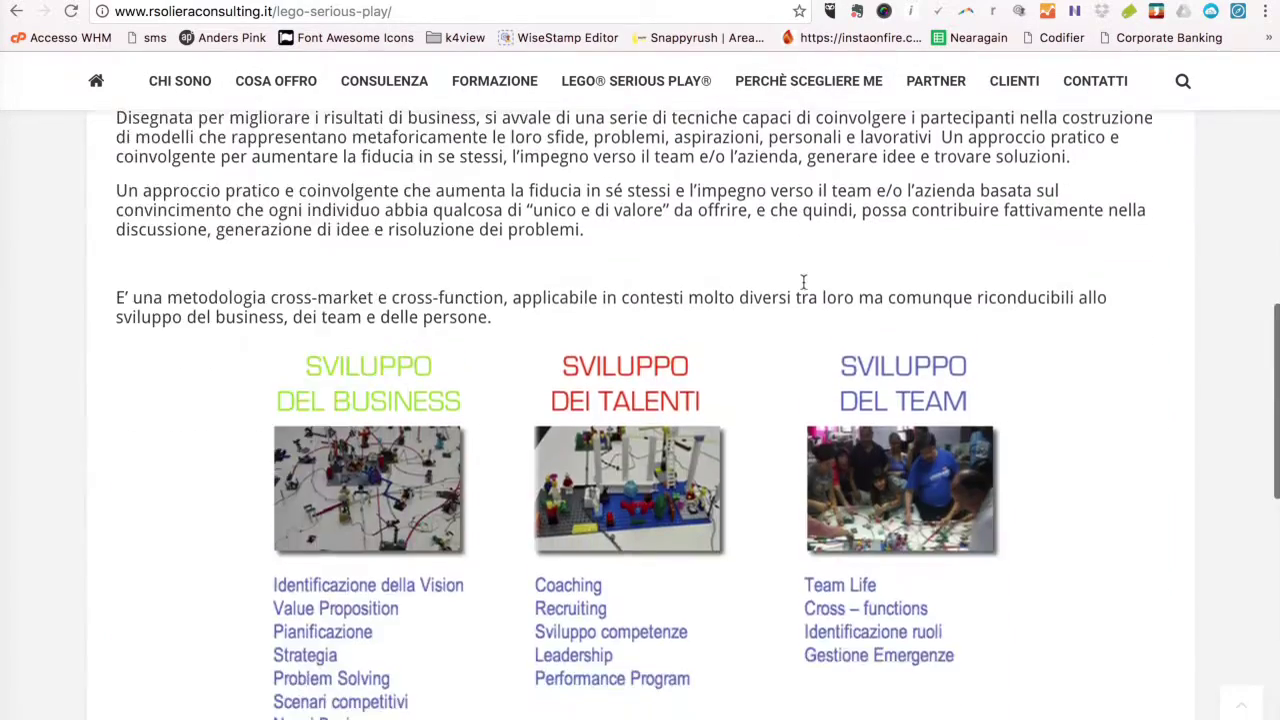
pyautogui.scroll(10, 803, 287)
pyautogui.click(181, 258)
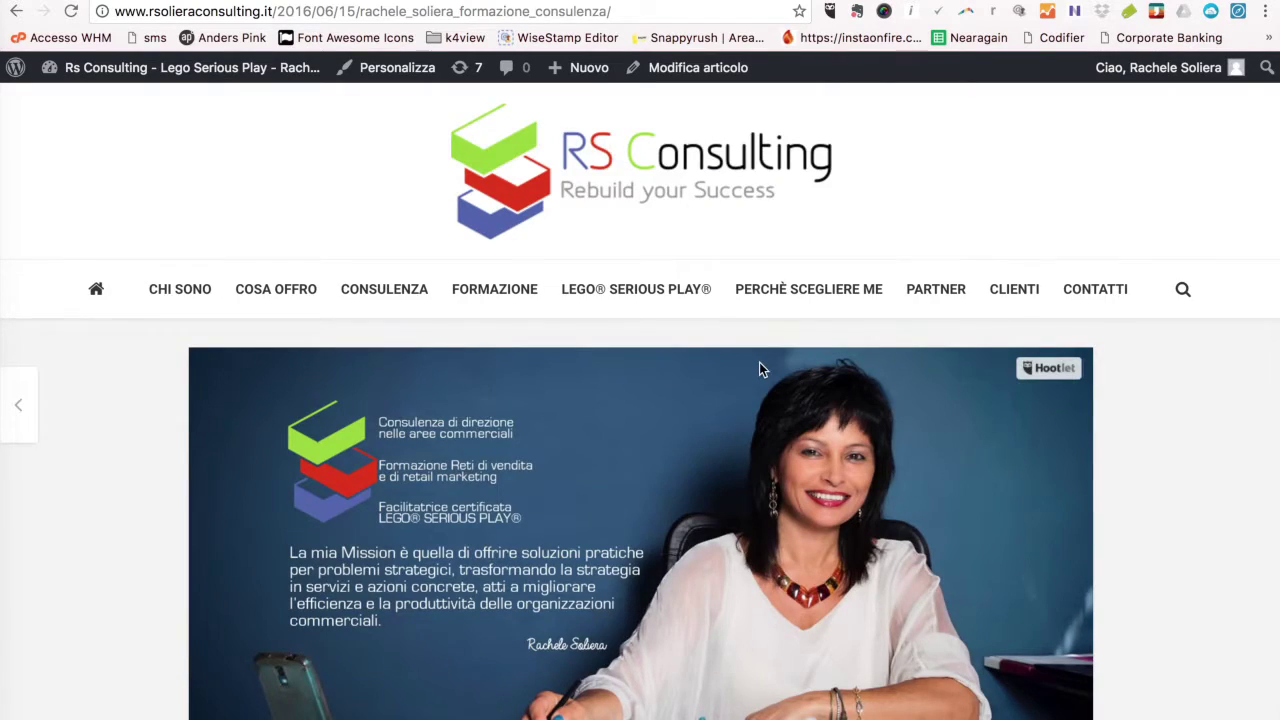
pyautogui.scroll(-6, 759, 362)
pyautogui.scroll(-10, 649, 424)
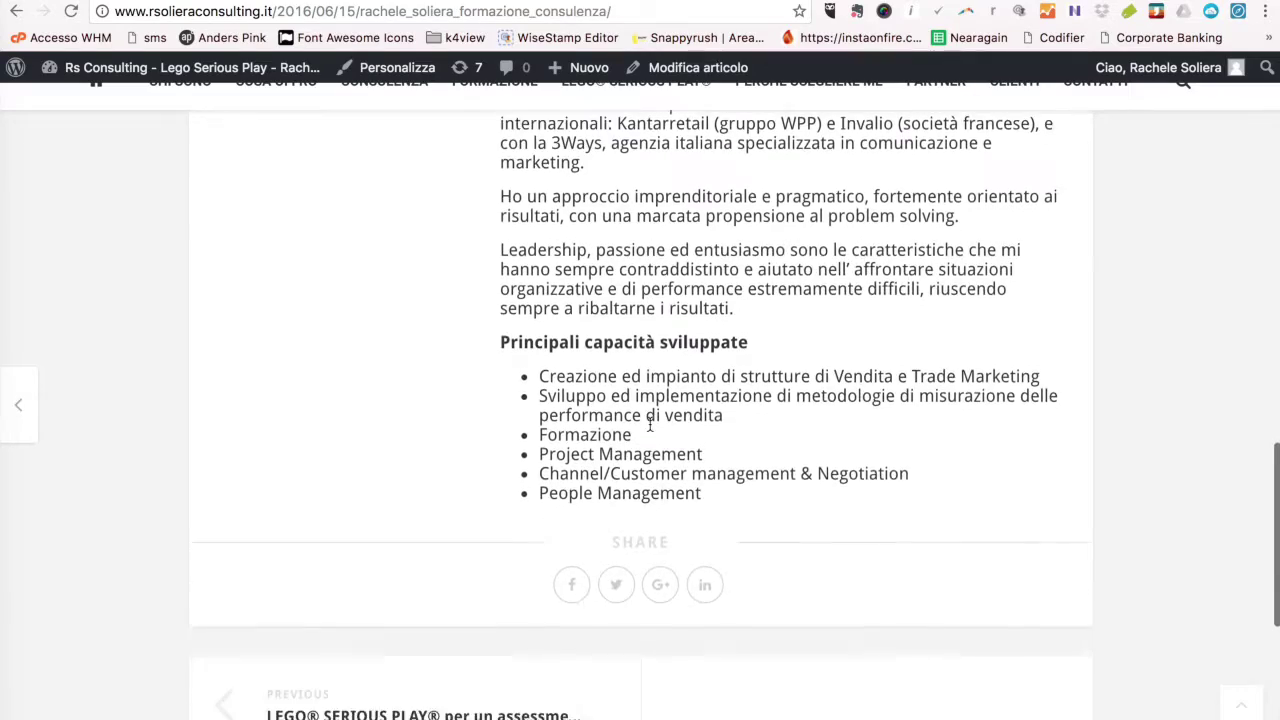
pyautogui.scroll(8, 649, 424)
pyautogui.scroll(6, 649, 428)
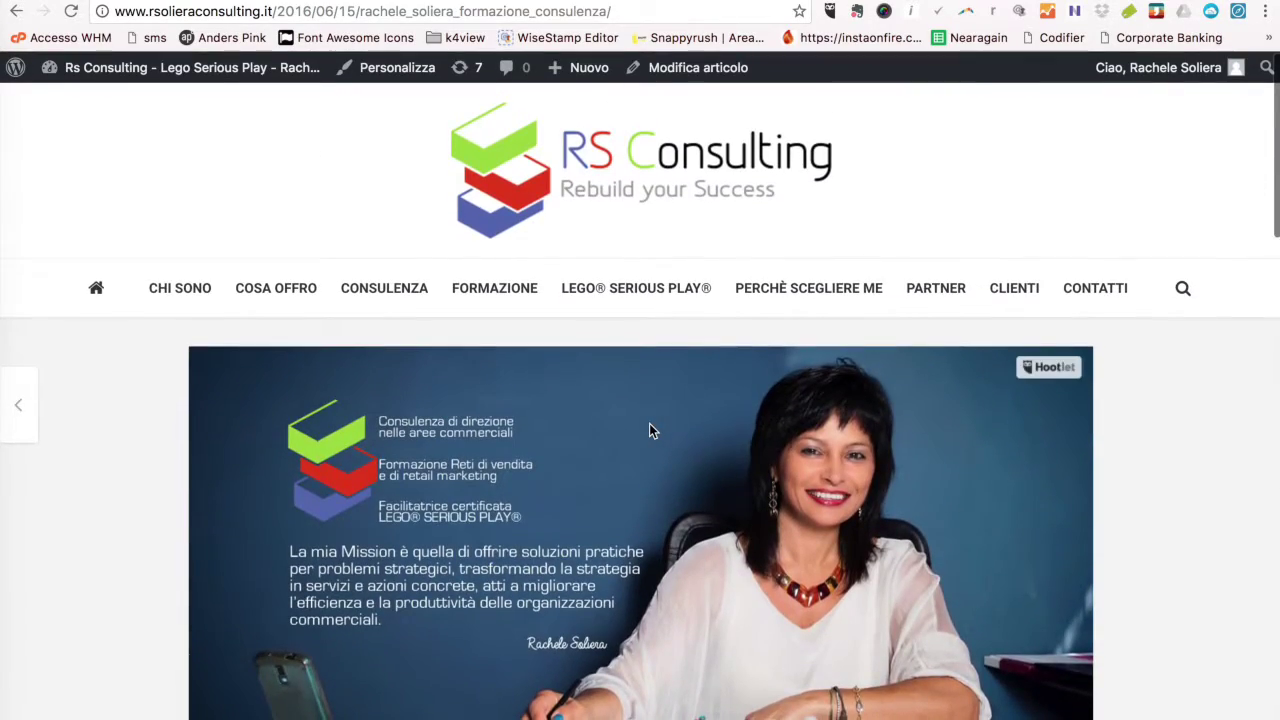
pyautogui.scroll(-5, 649, 430)
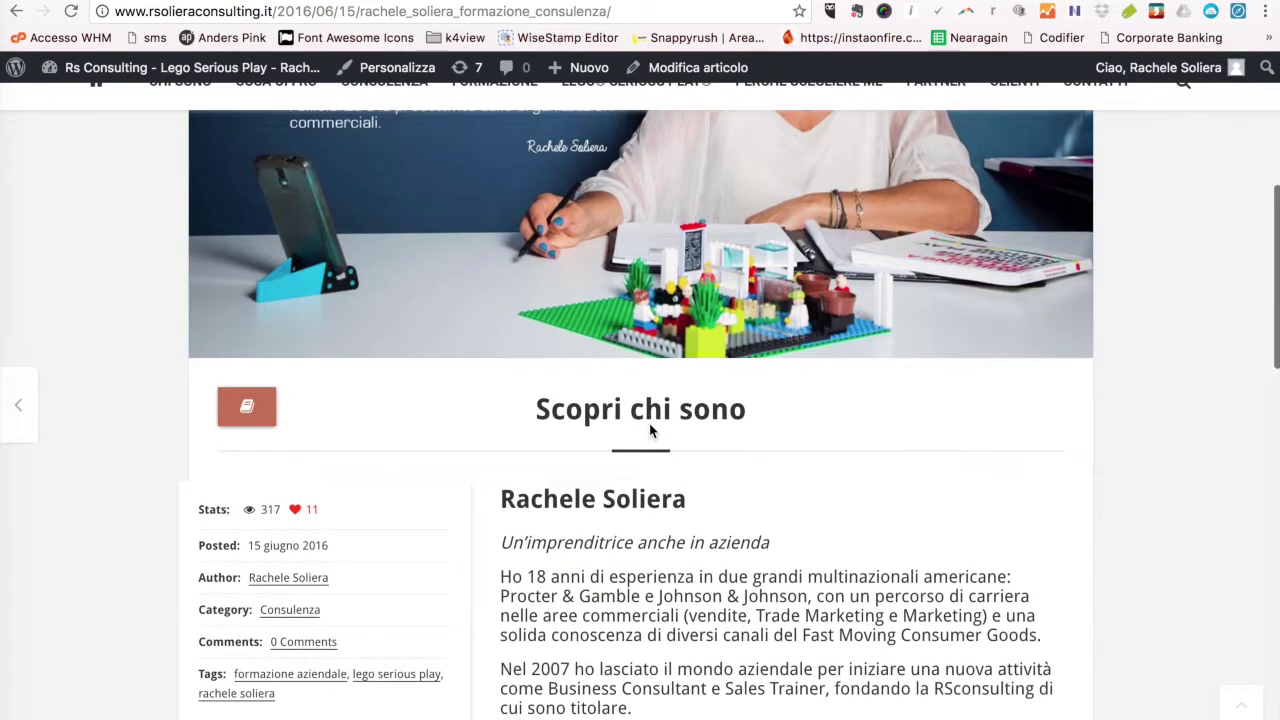
pyautogui.scroll(2, 650, 430)
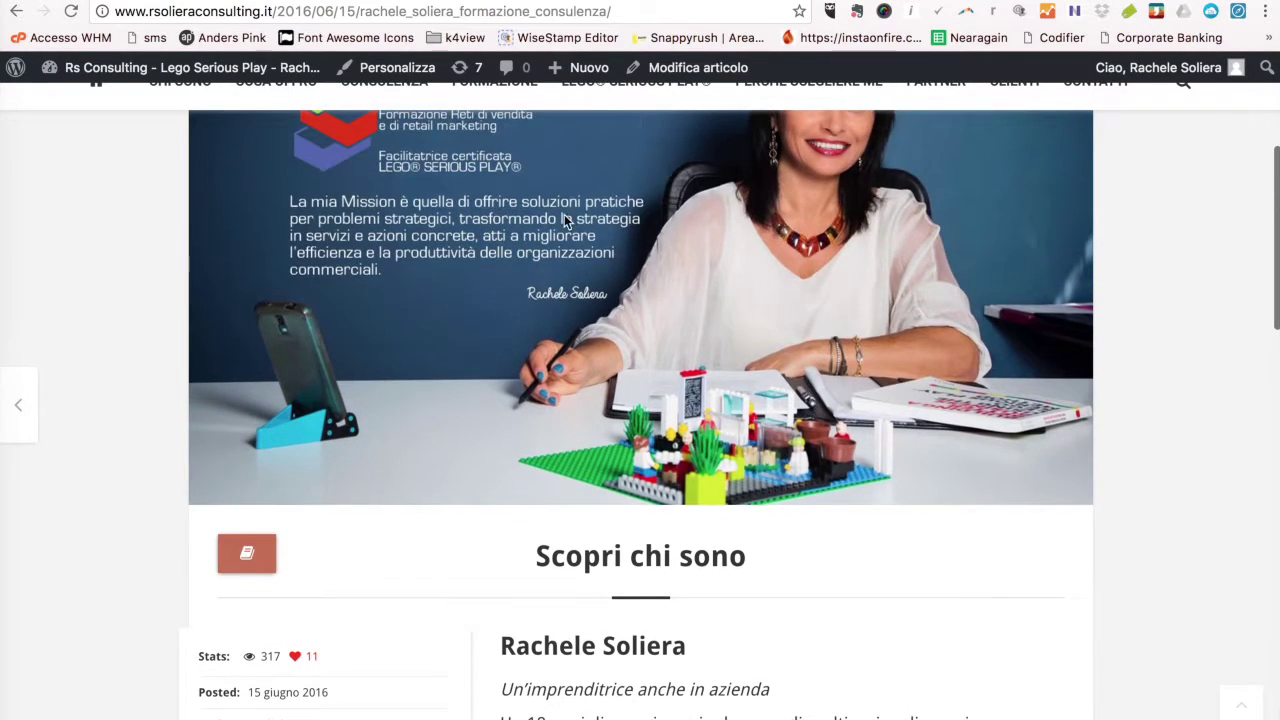
pyautogui.scroll(-3, 760, 386)
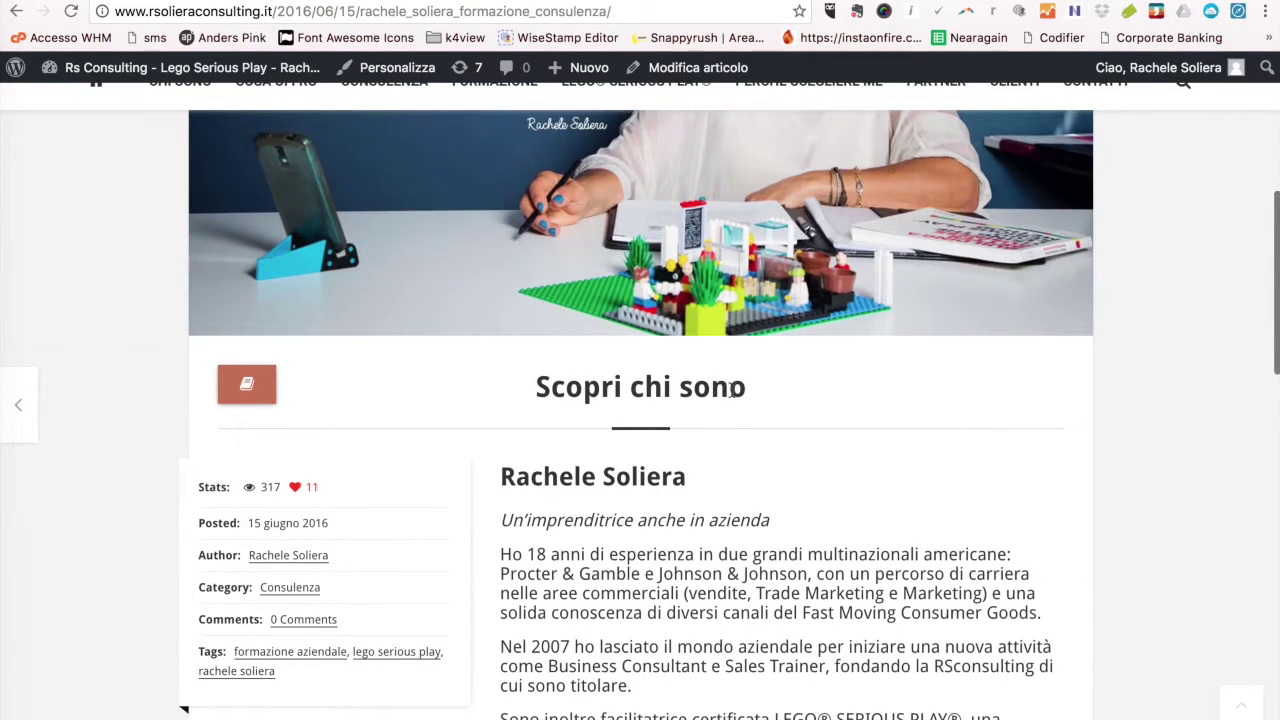
pyautogui.scroll(-3, 494, 399)
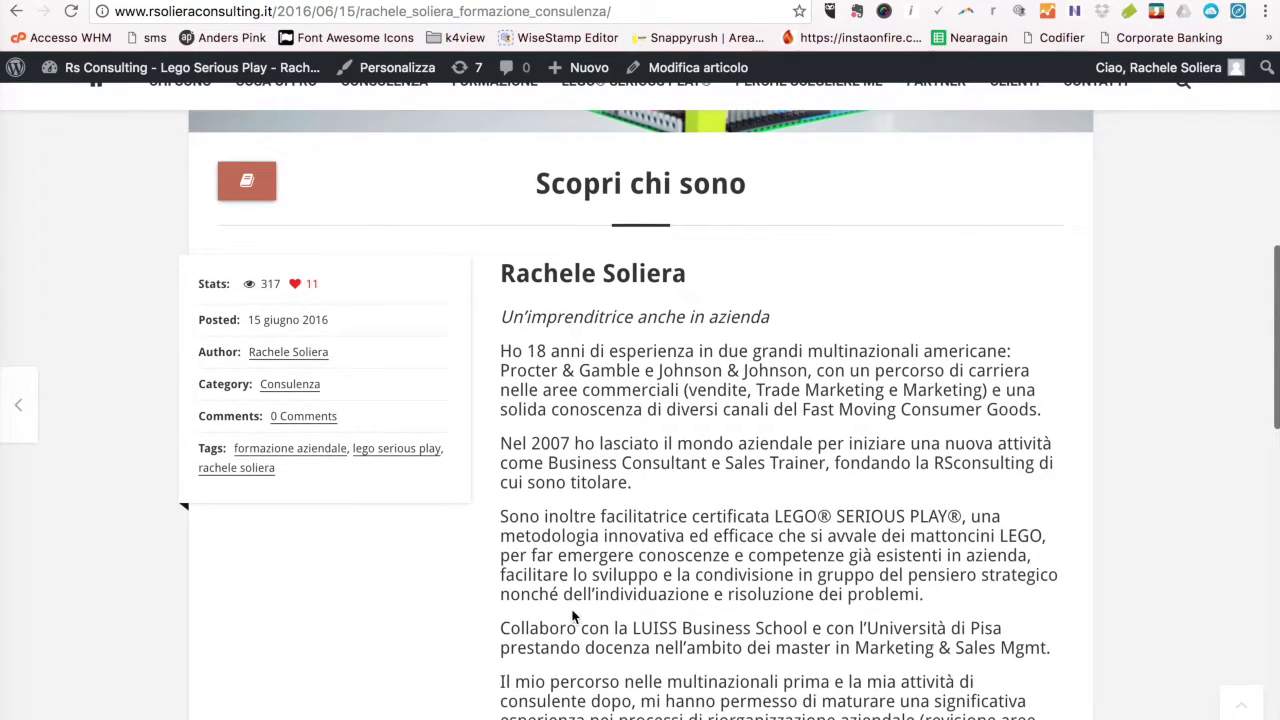
pyautogui.scroll(-10, 586, 648)
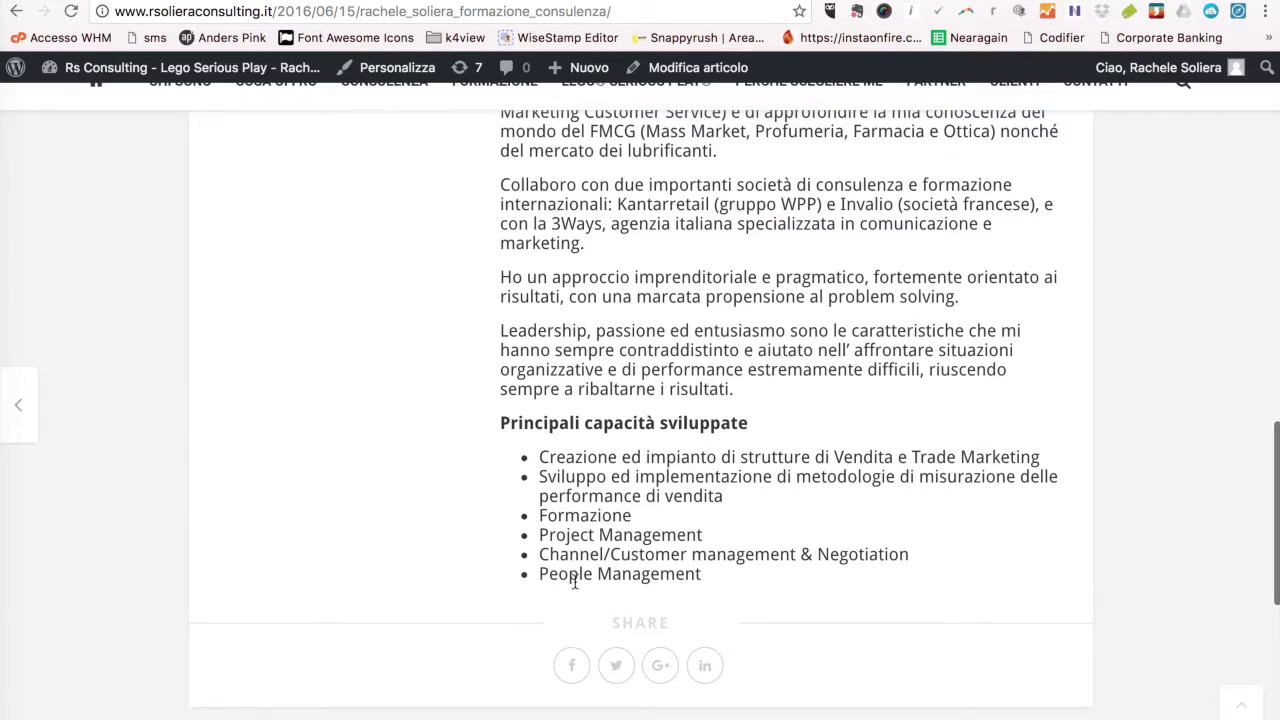
pyautogui.scroll(3, 529, 582)
pyautogui.scroll(15, 528, 578)
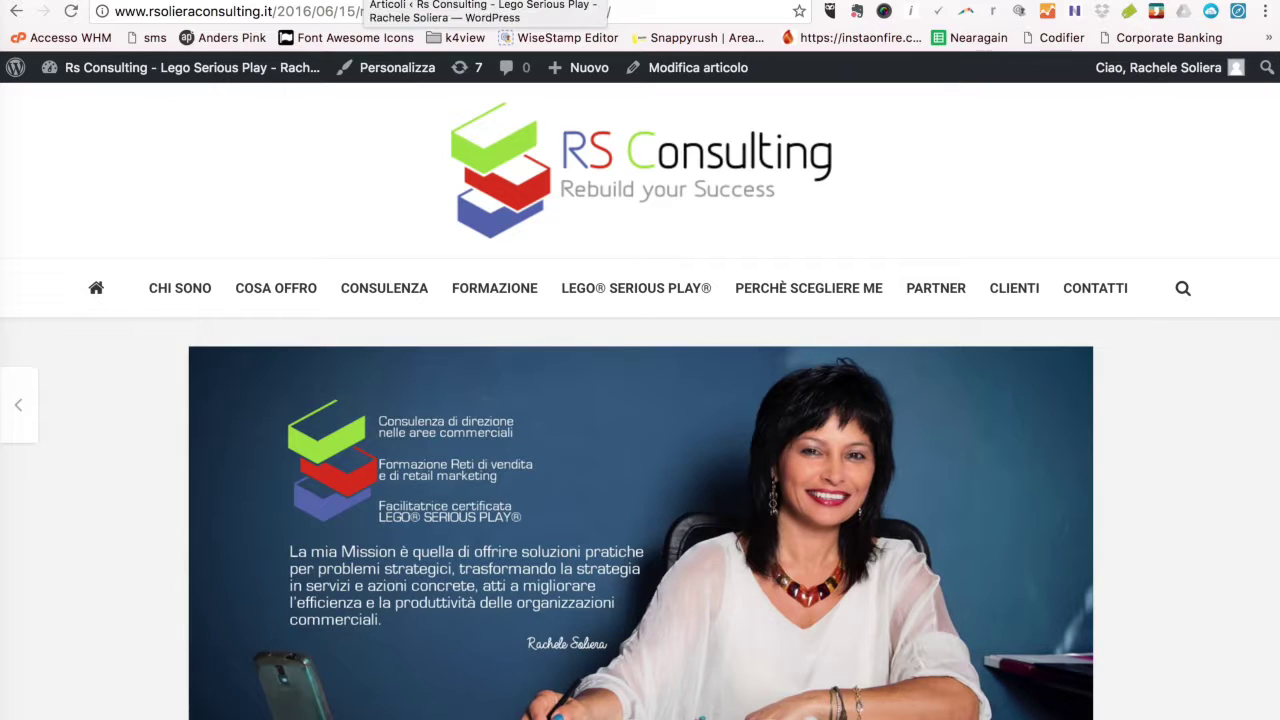
pyautogui.hotkey('ctrl', 'Tab')
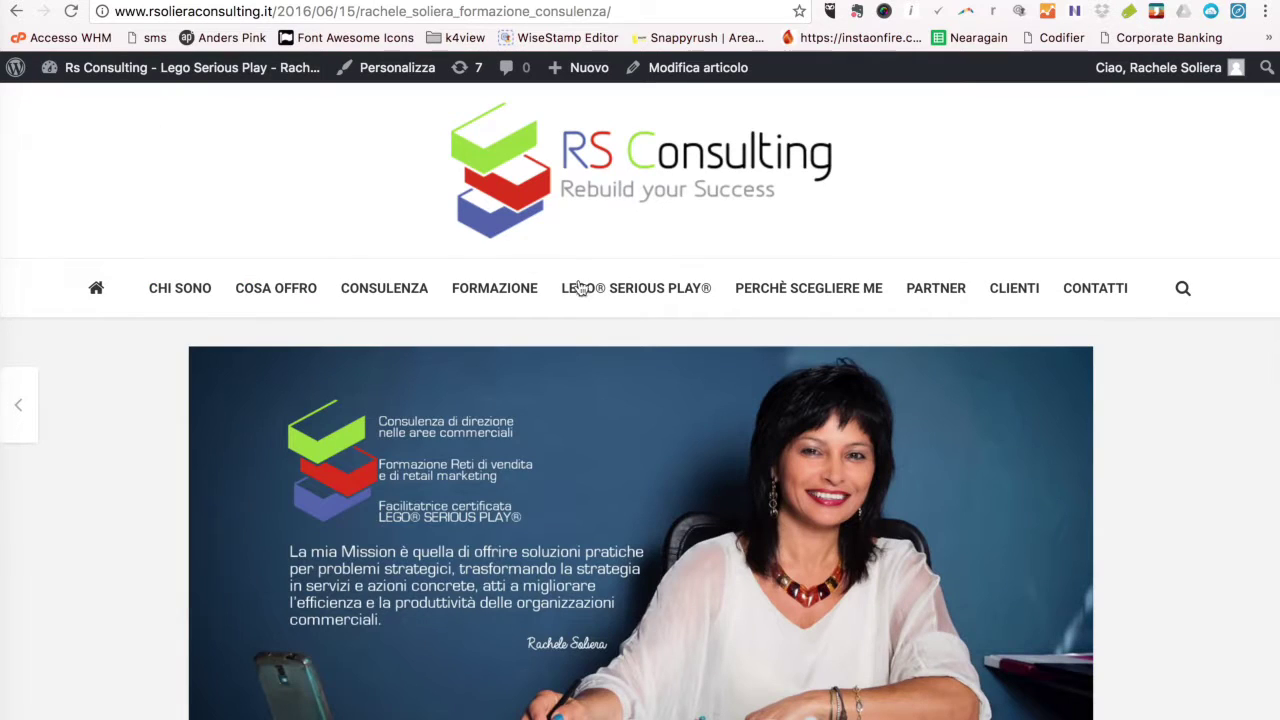
pyautogui.moveTo(469, 312)
# Reload the CHI SONO post and browse the site's COSA OFFRO page.
pyautogui.click(182, 292)
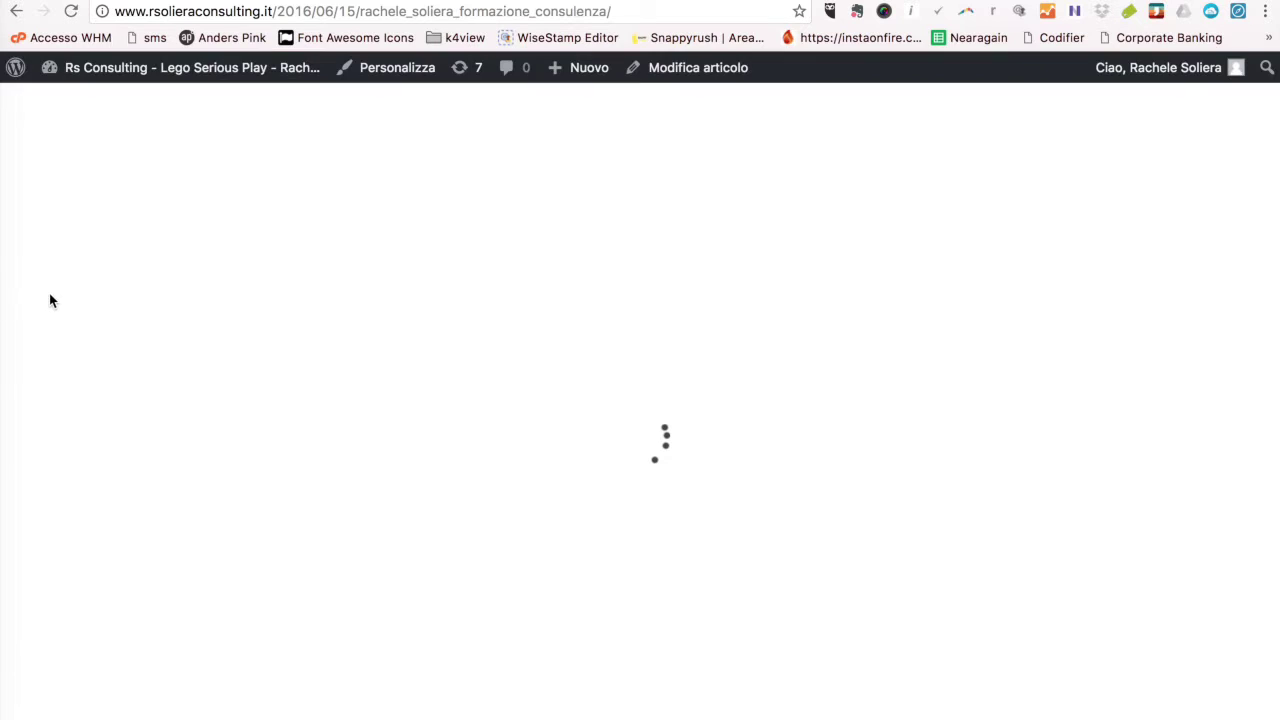
pyautogui.scroll(-8, 56, 300)
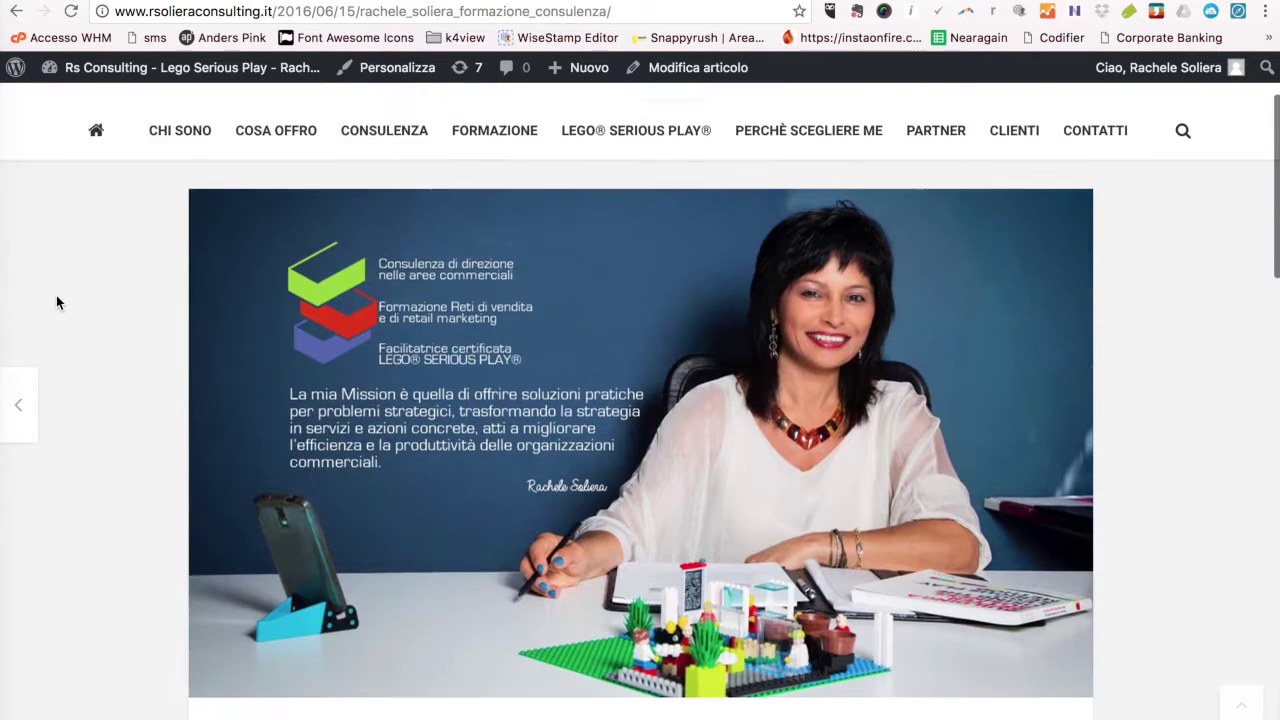
pyautogui.scroll(8, 56, 300)
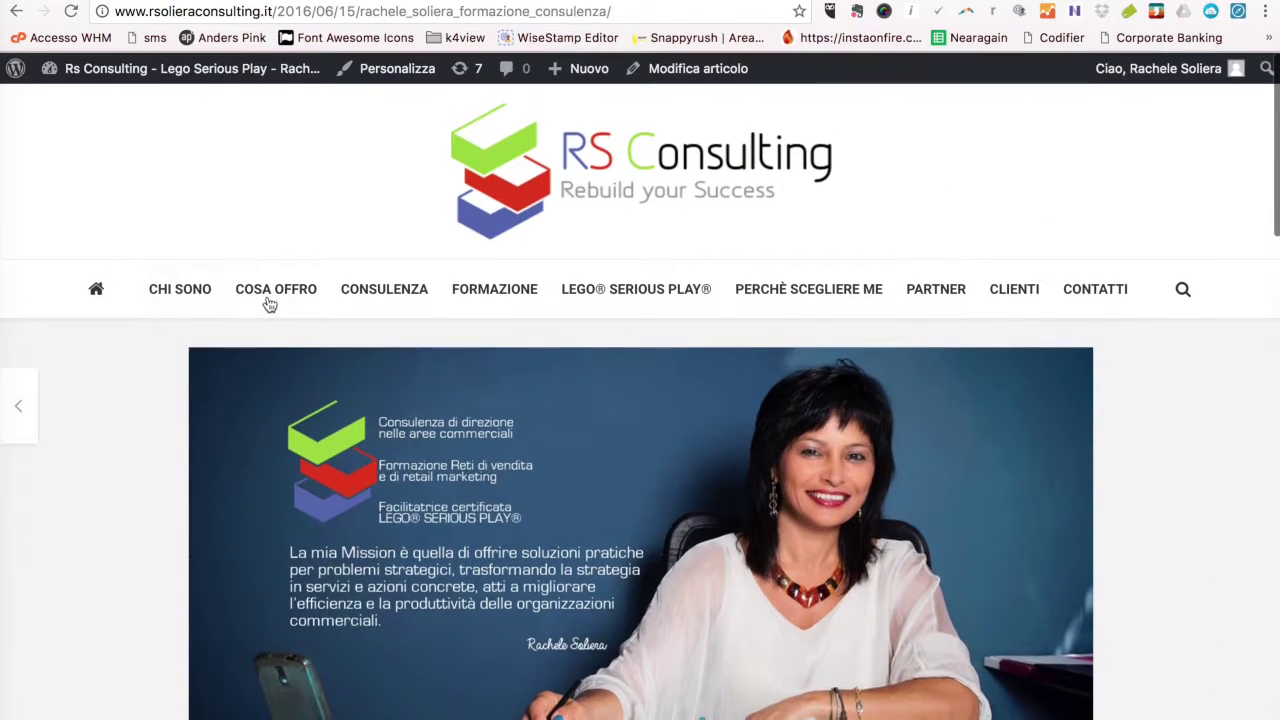
pyautogui.click(277, 292)
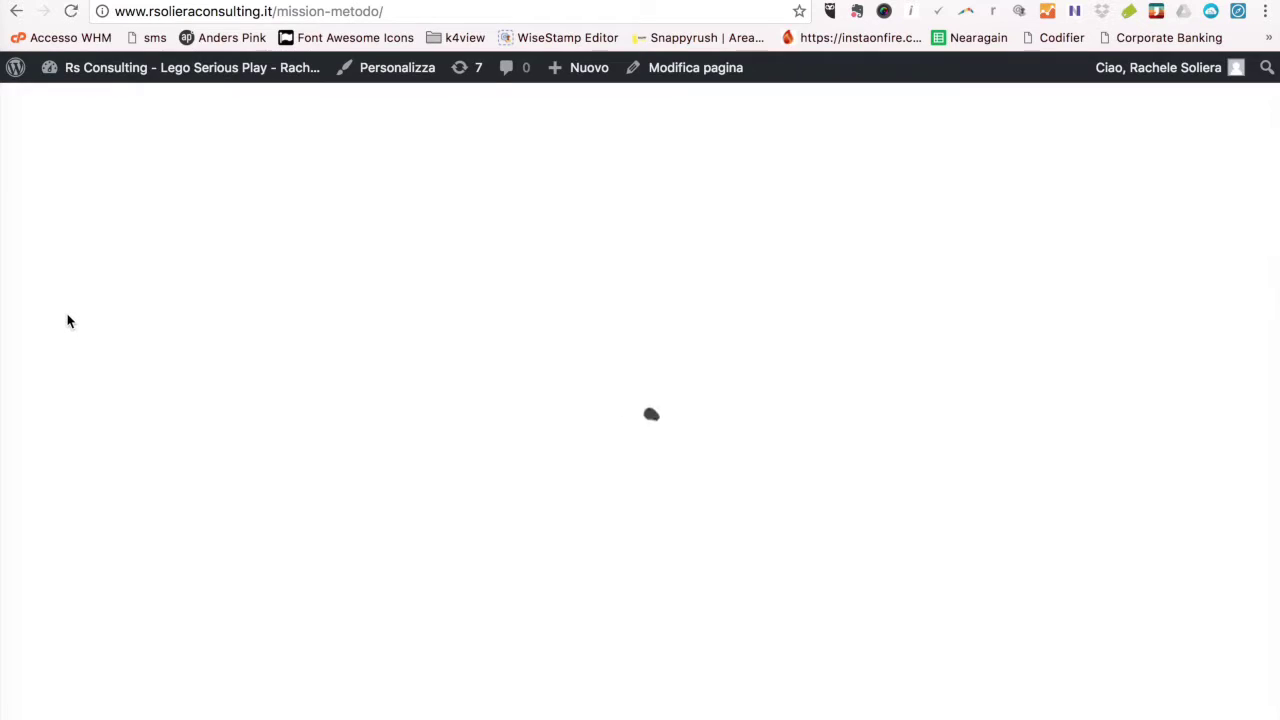
pyautogui.scroll(-2, 67, 321)
pyautogui.scroll(-7, 67, 321)
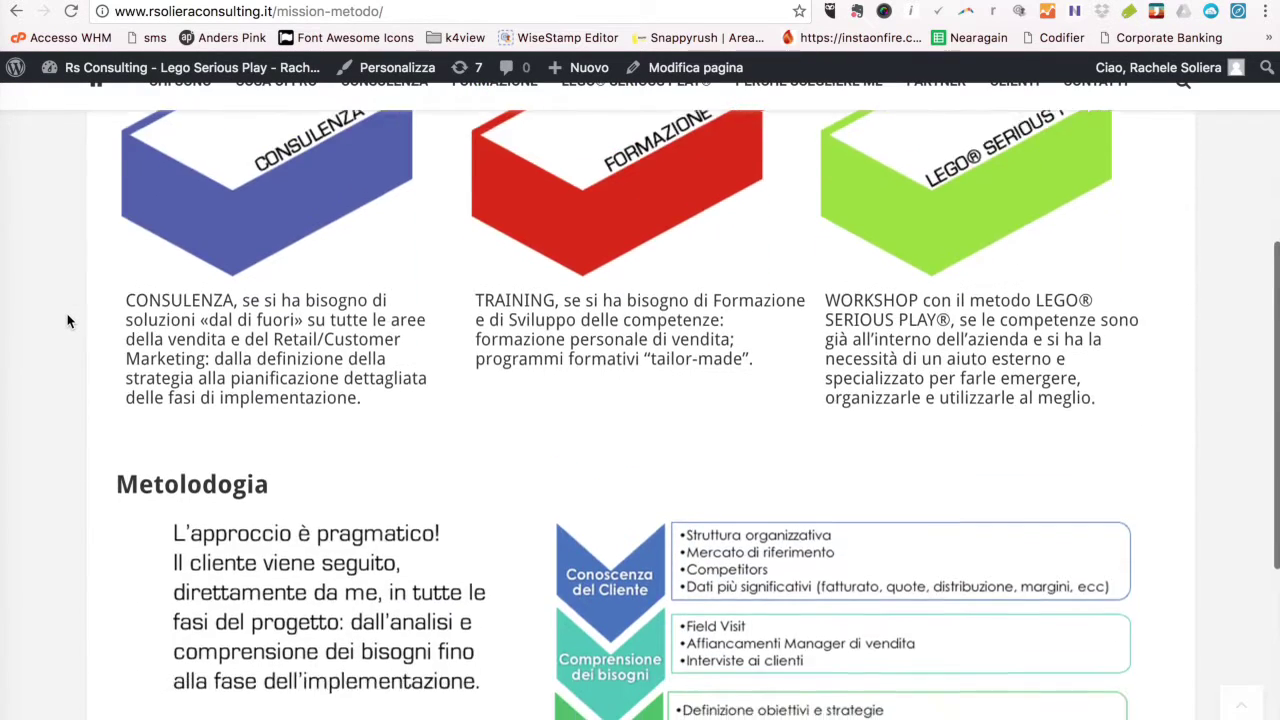
pyautogui.scroll(8, 67, 321)
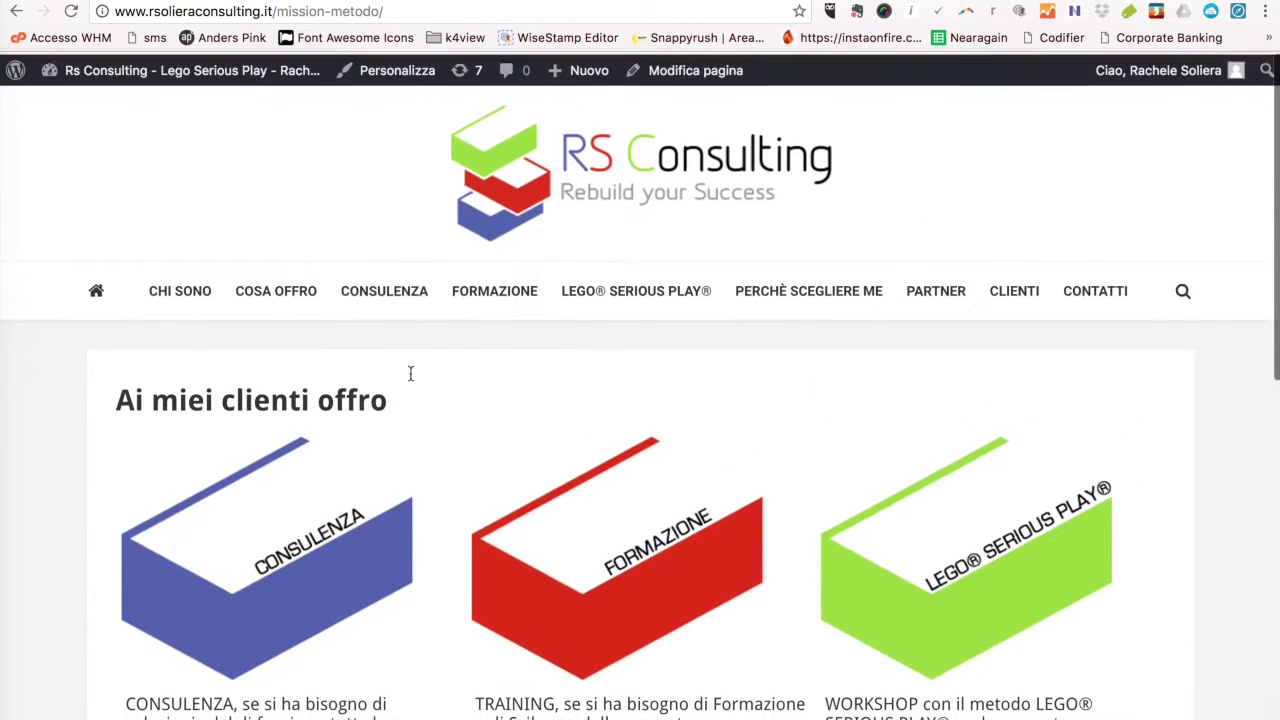
# Browse the site's CONSULENZA page.
pyautogui.click(389, 289)
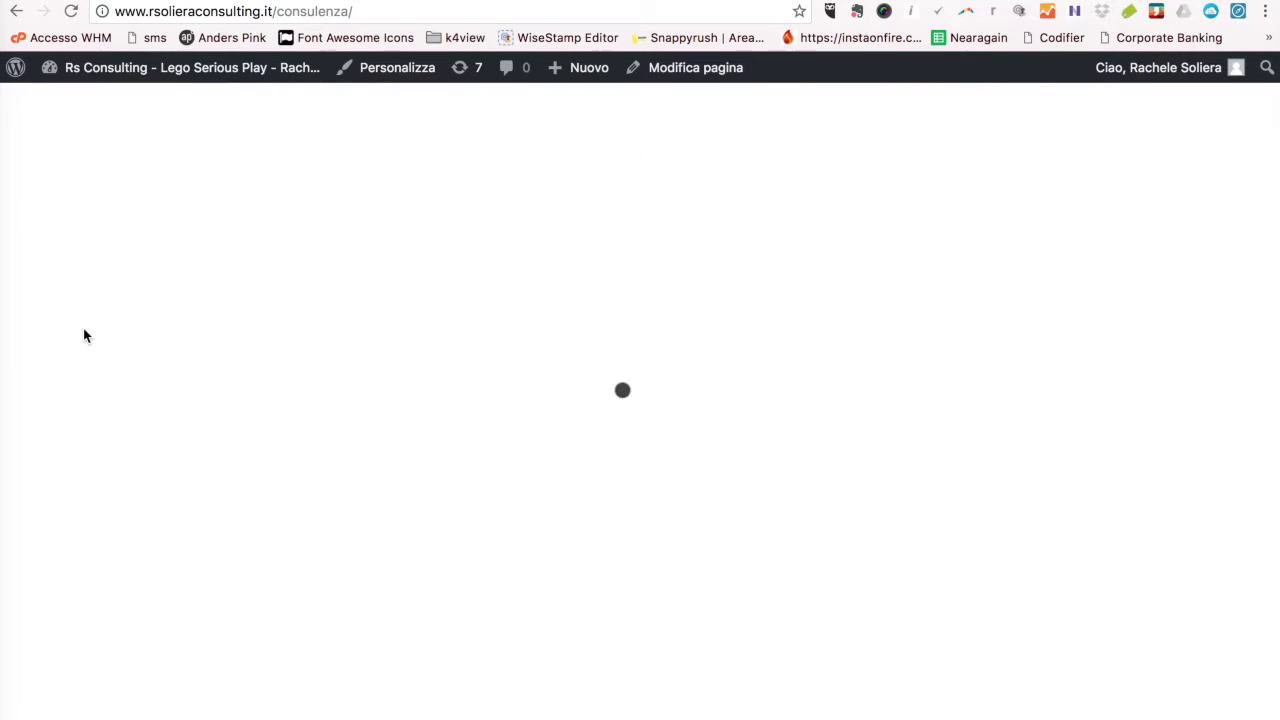
pyautogui.scroll(-2, 84, 336)
pyautogui.scroll(-2, 83, 335)
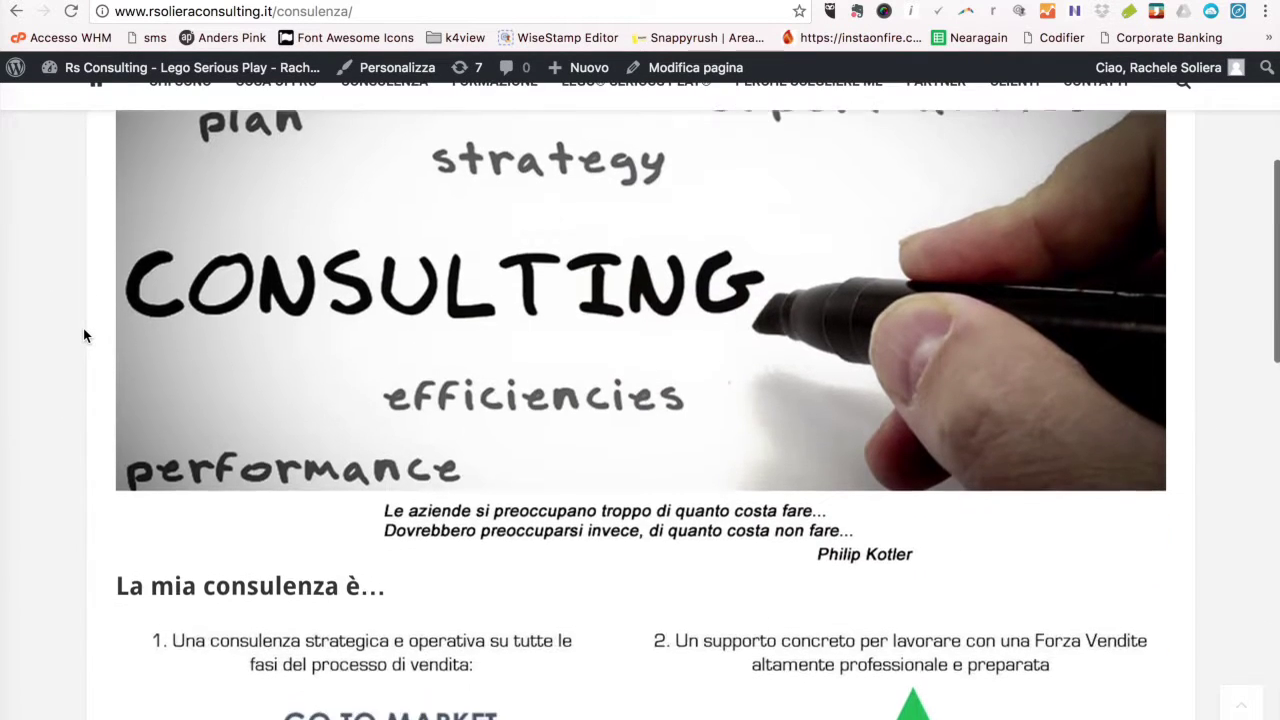
pyautogui.scroll(5, 83, 335)
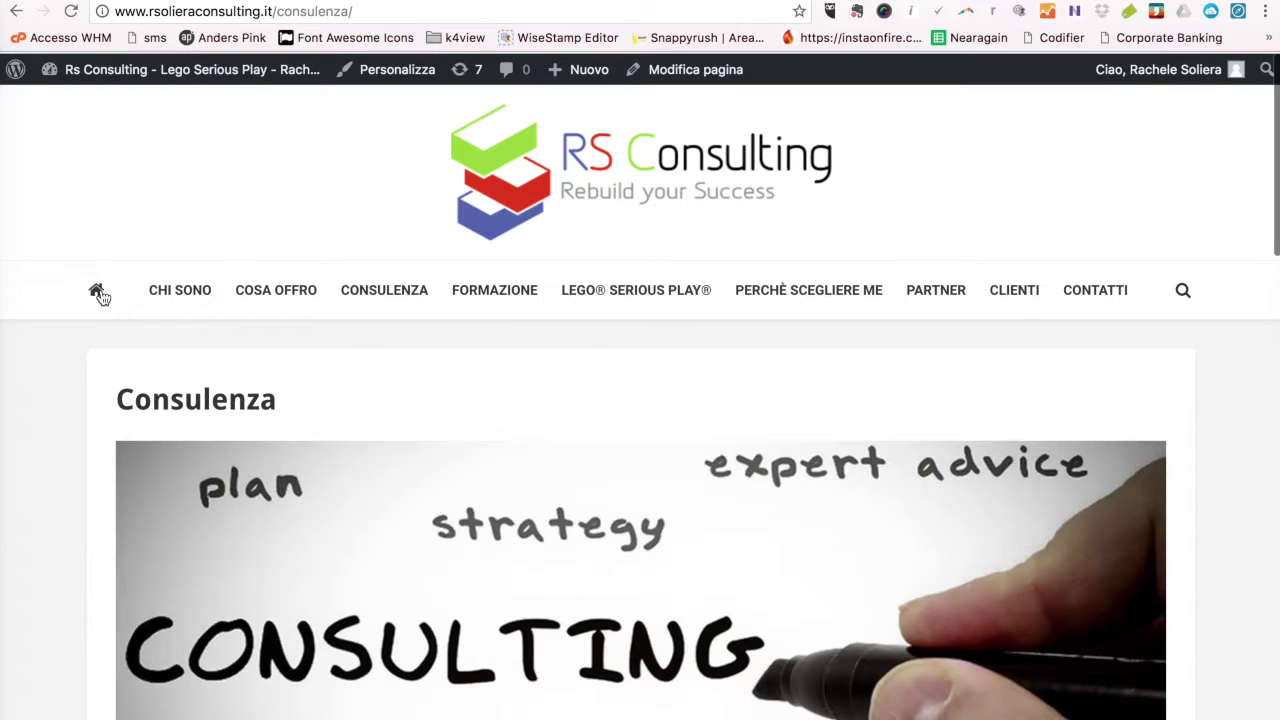
# Open the Scopri chi sono article from the homepage grid, then go back to the admin posts list.
pyautogui.click(97, 290)
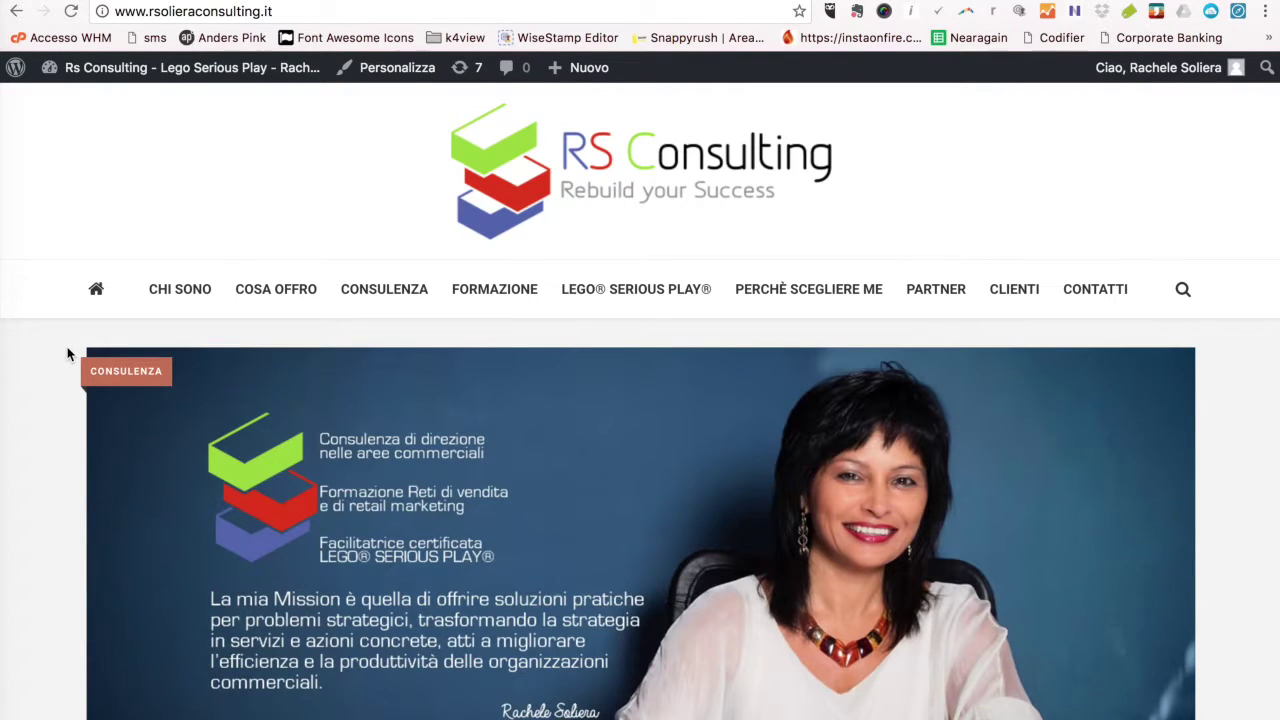
pyautogui.scroll(-6, 68, 353)
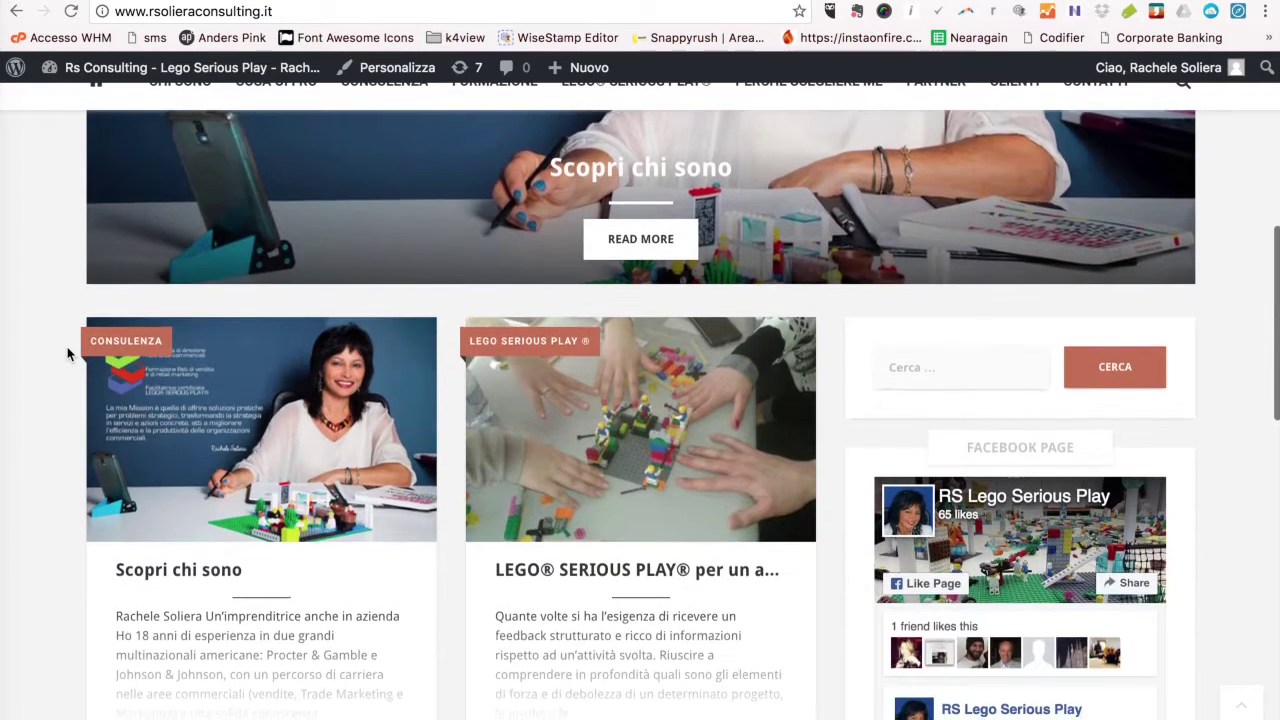
pyautogui.scroll(-2, 68, 353)
pyautogui.click(203, 407)
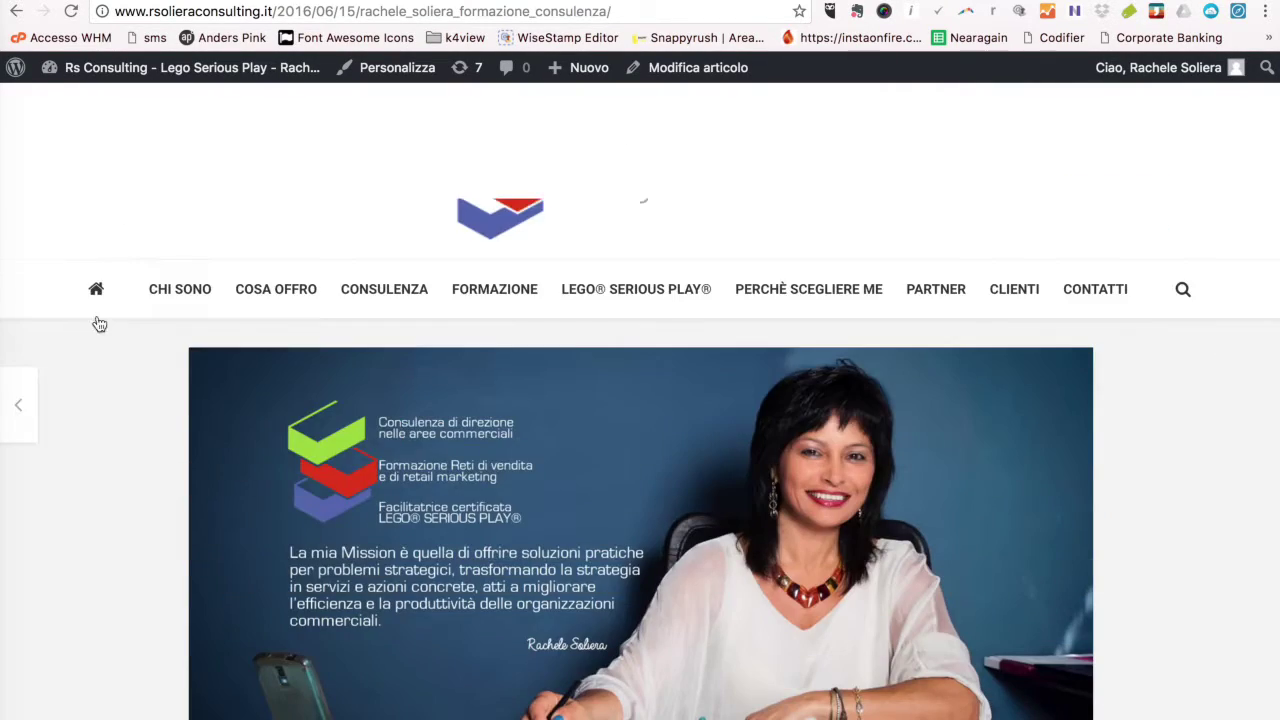
pyautogui.scroll(-5, 347, 160)
pyautogui.scroll(-3, 347, 163)
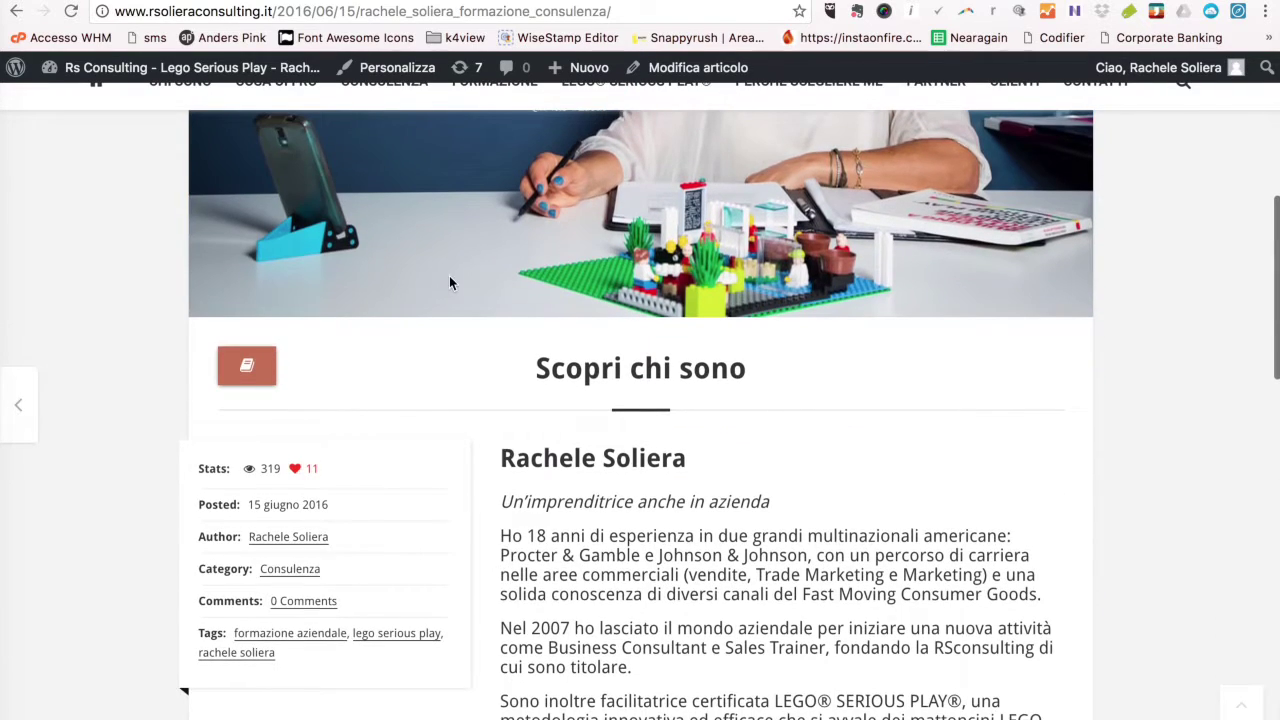
pyautogui.scroll(8, 452, 273)
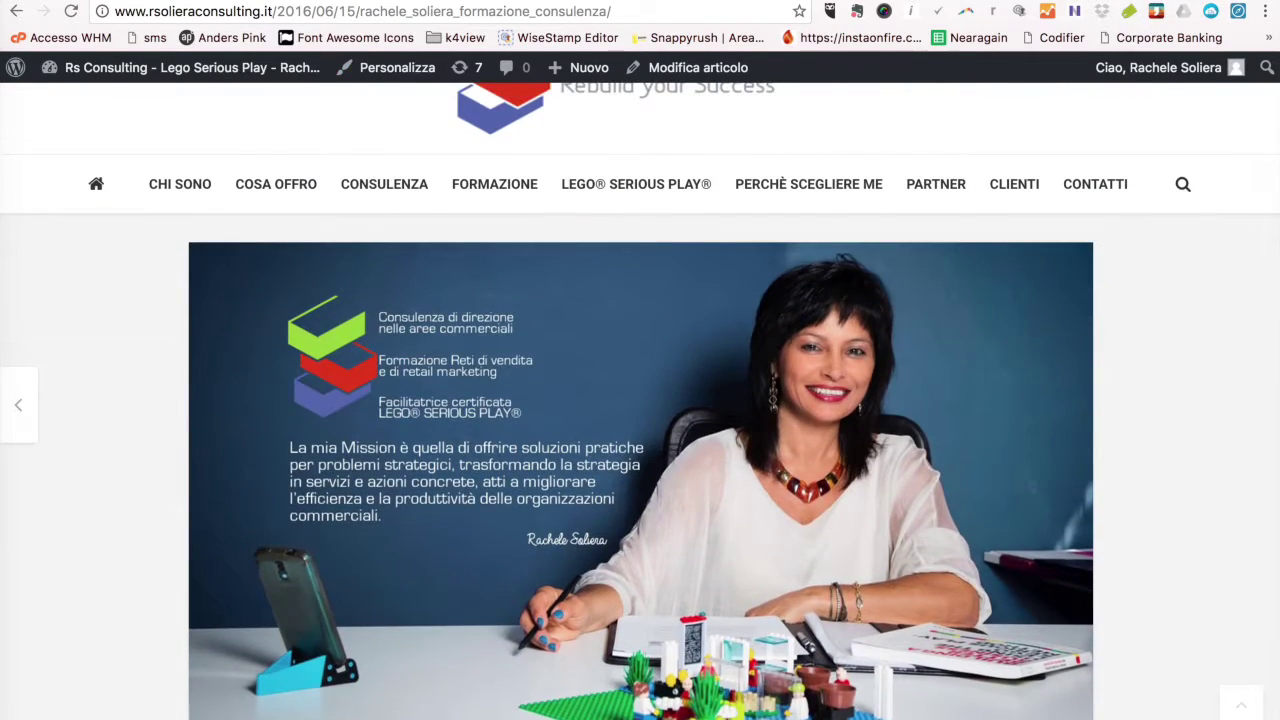
pyautogui.hotkey('alt', 'Left')
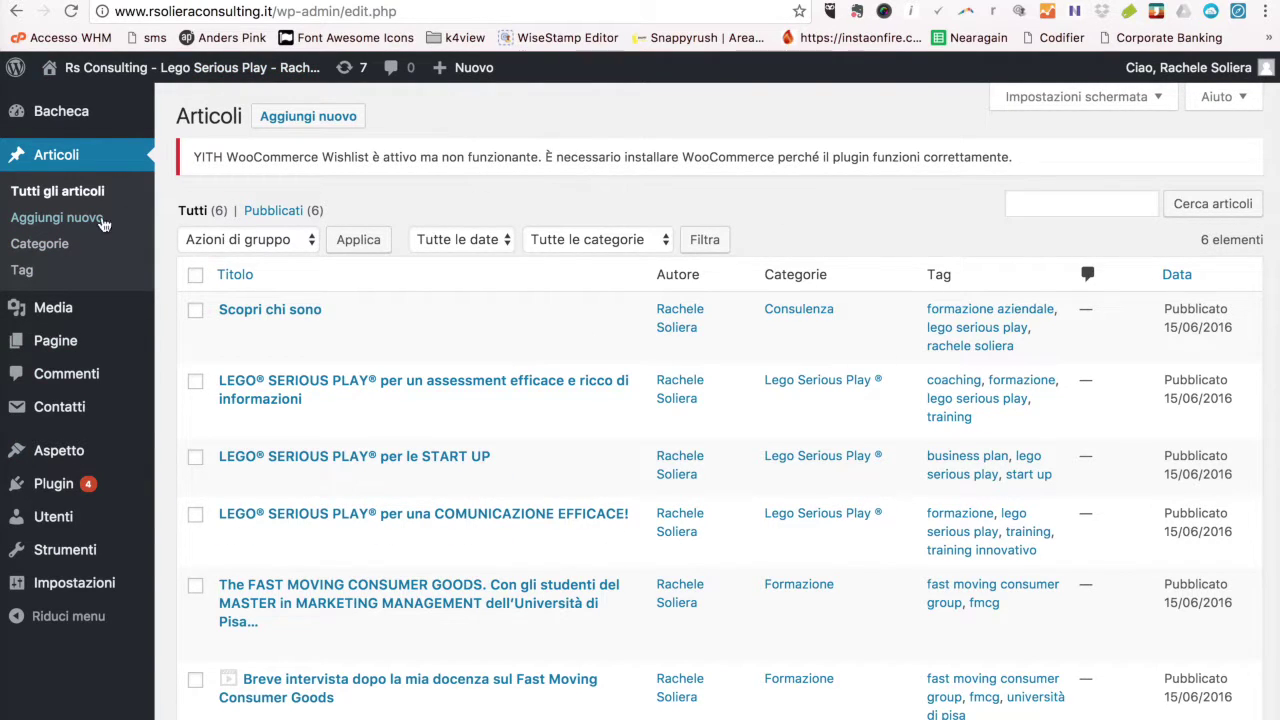
# Create a new post titled 'Inseriamo il titolo dell'articolo', then open a blank browser tab.
pyautogui.click(85, 224)
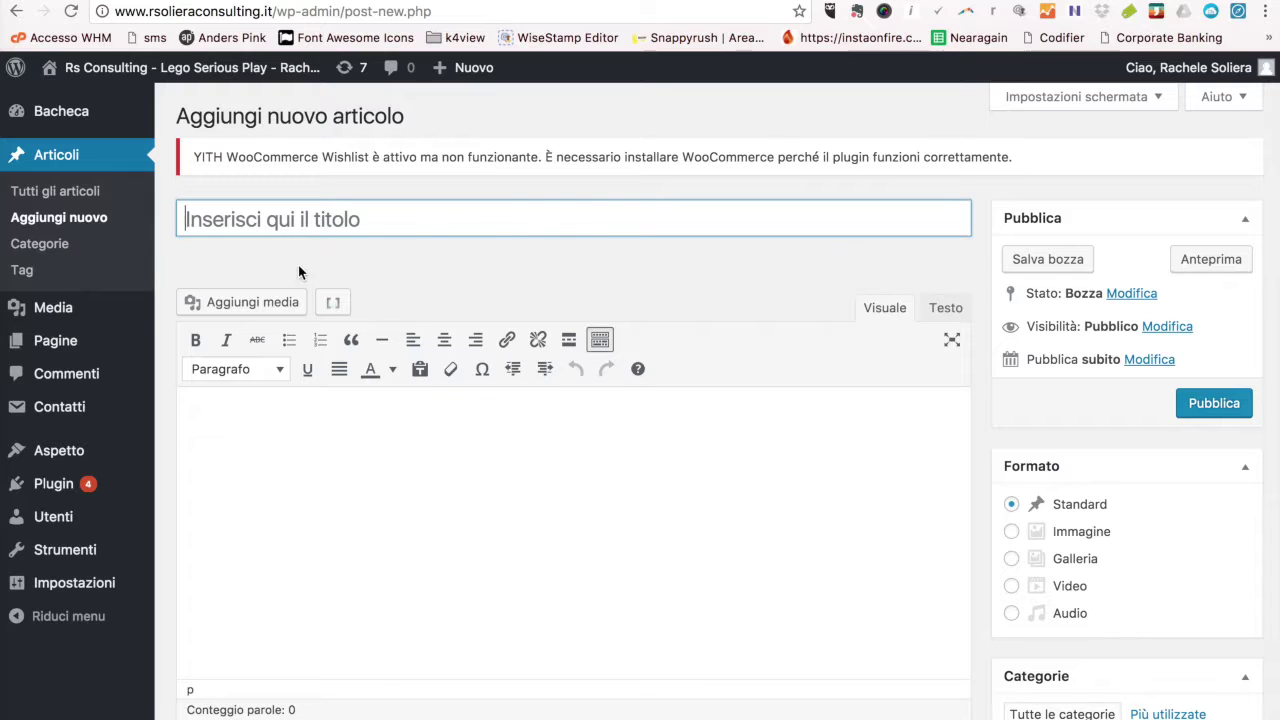
pyautogui.click(255, 214)
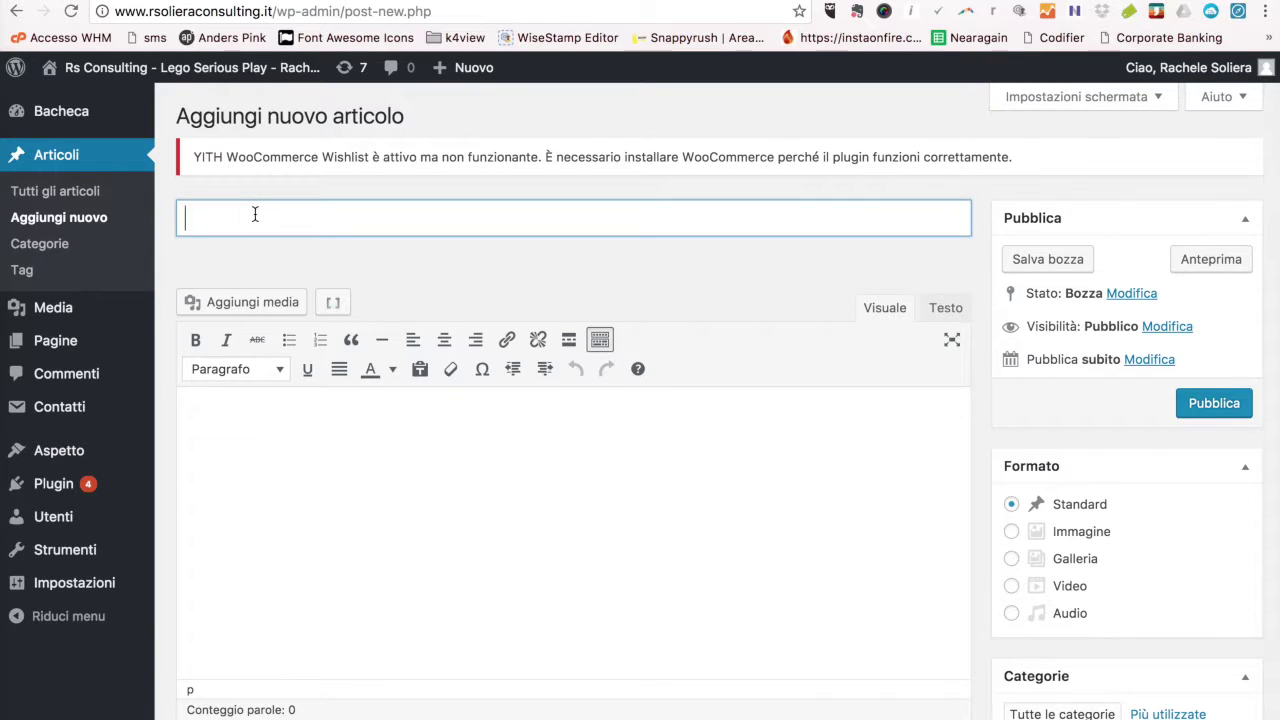
pyautogui.write('Inseriamo il titolo dell')
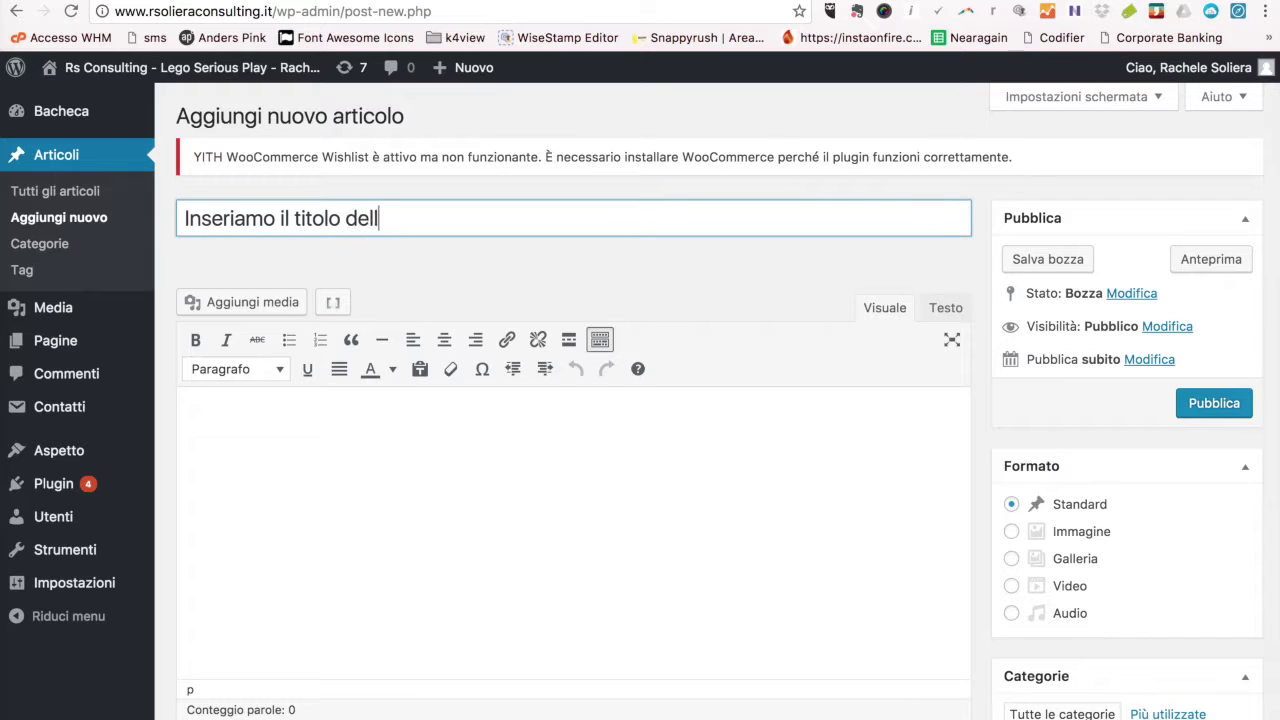
pyautogui.write("'articolo")
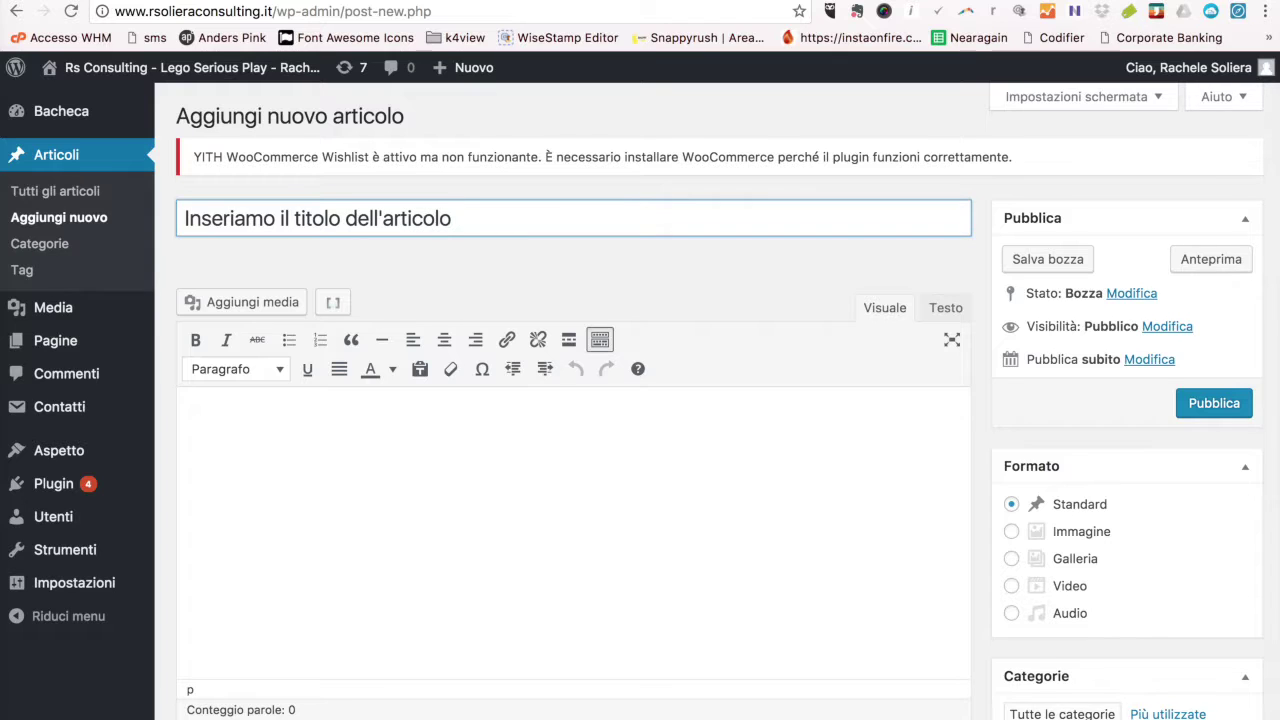
pyautogui.click(314, 456)
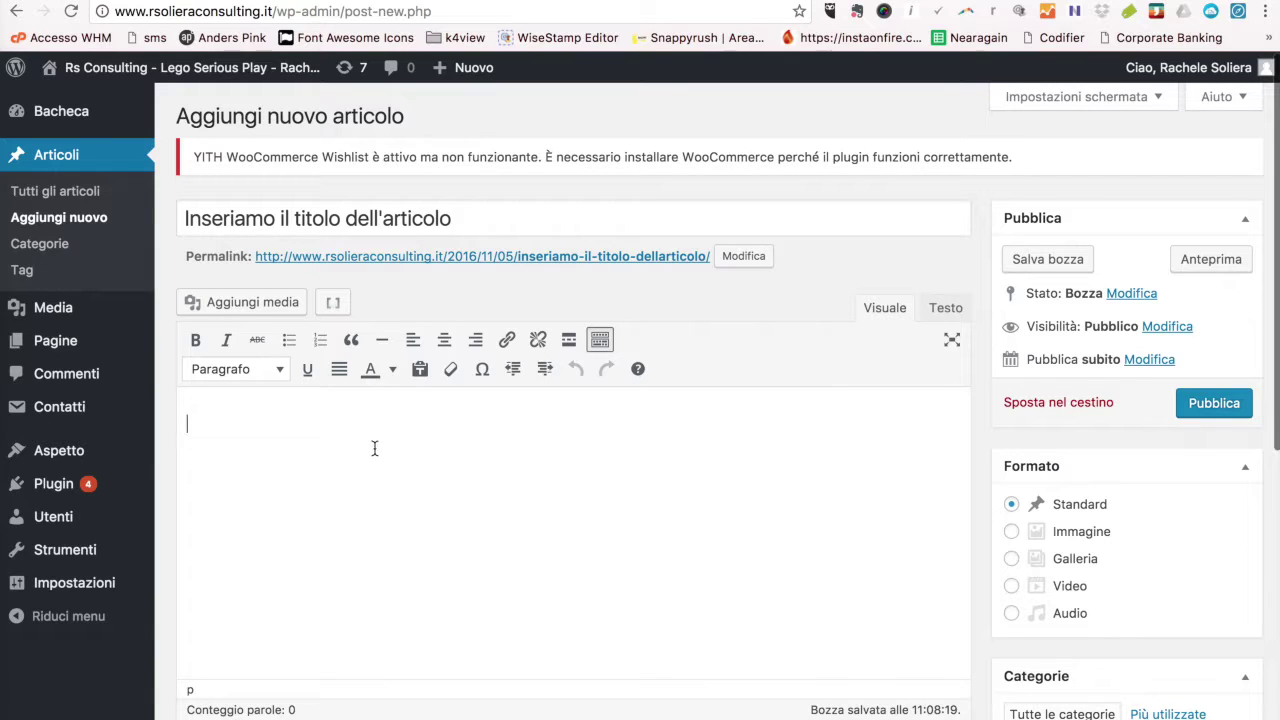
pyautogui.press('super+t')
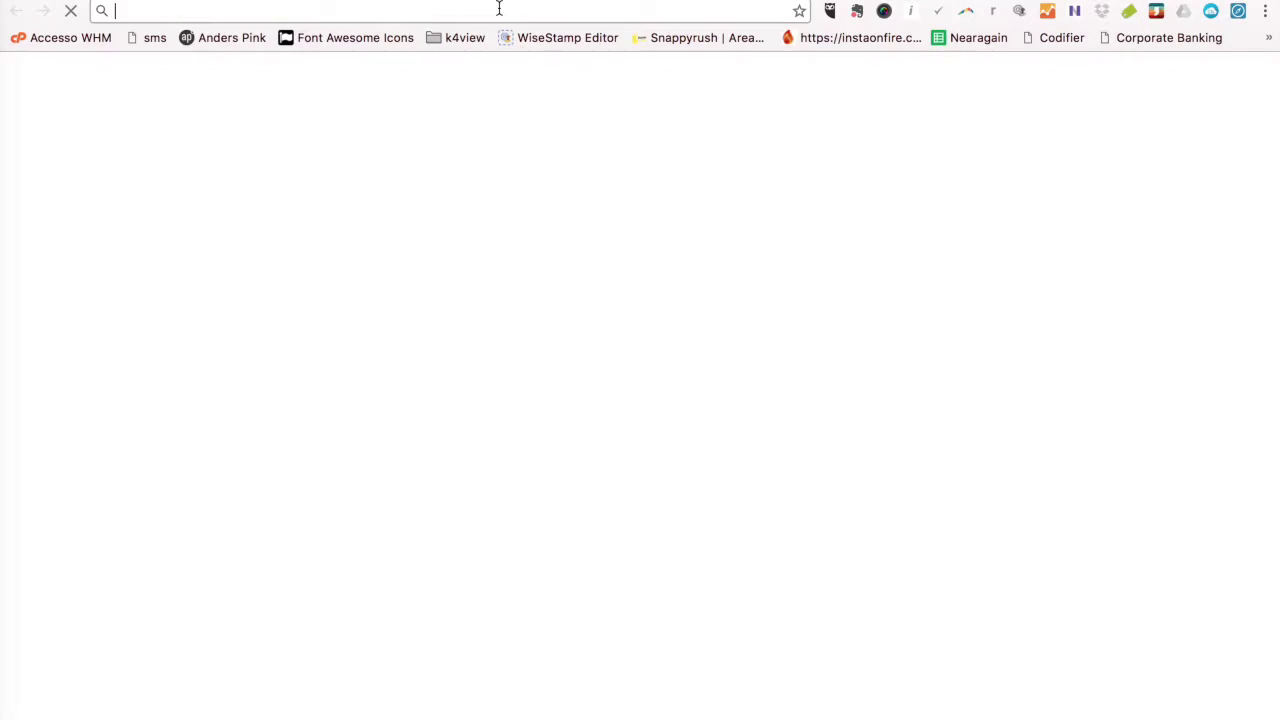
pyautogui.write('www.lipsu')
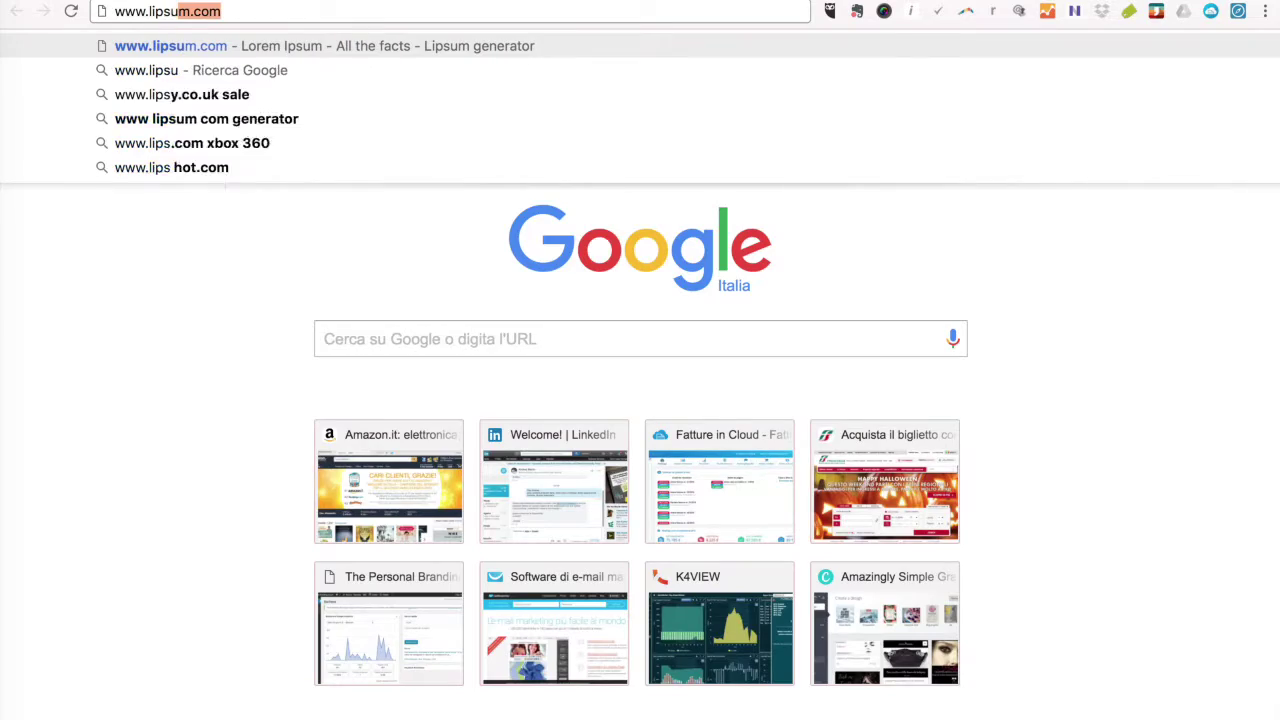
pyautogui.press('Return')
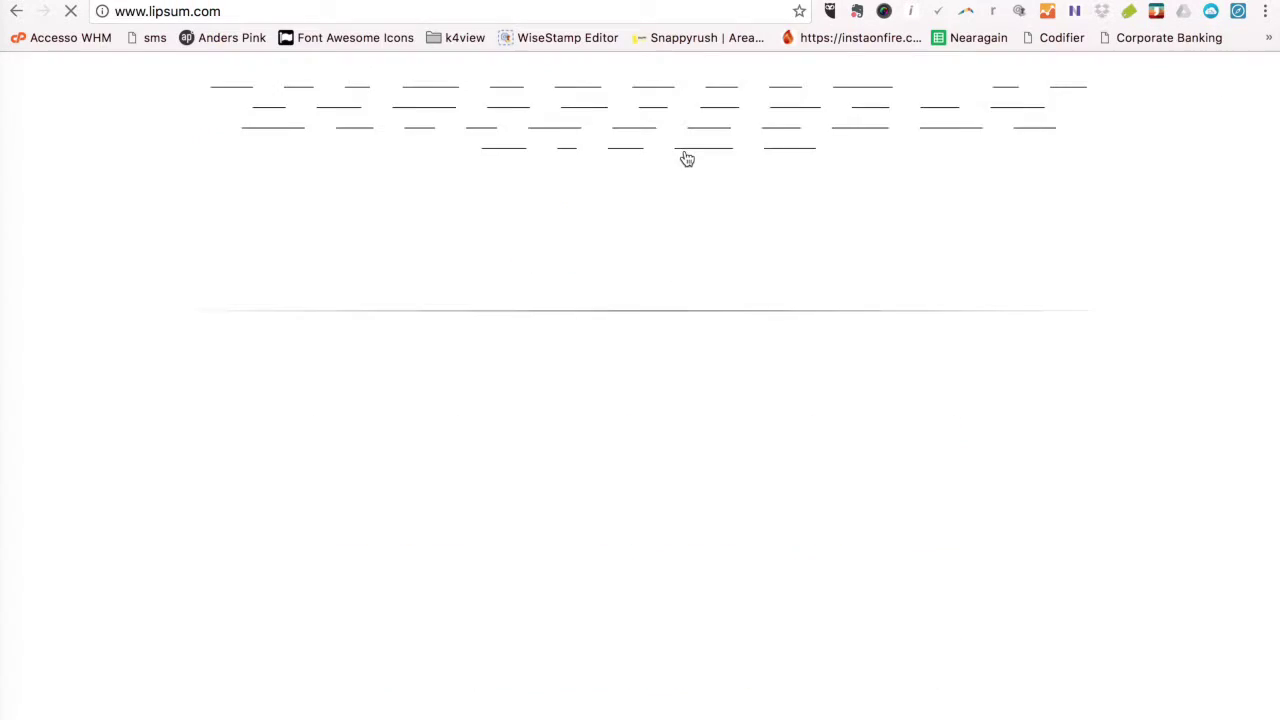
pyautogui.scroll(-5, 571, 334)
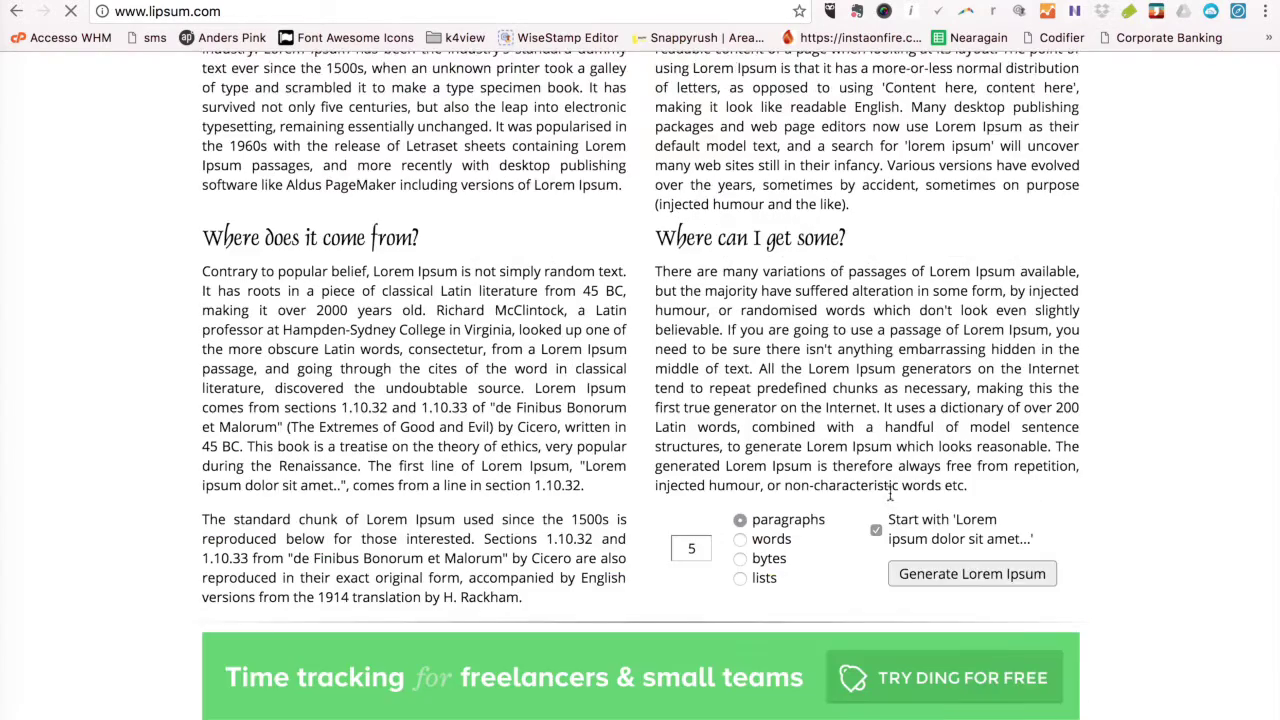
pyautogui.click(960, 573)
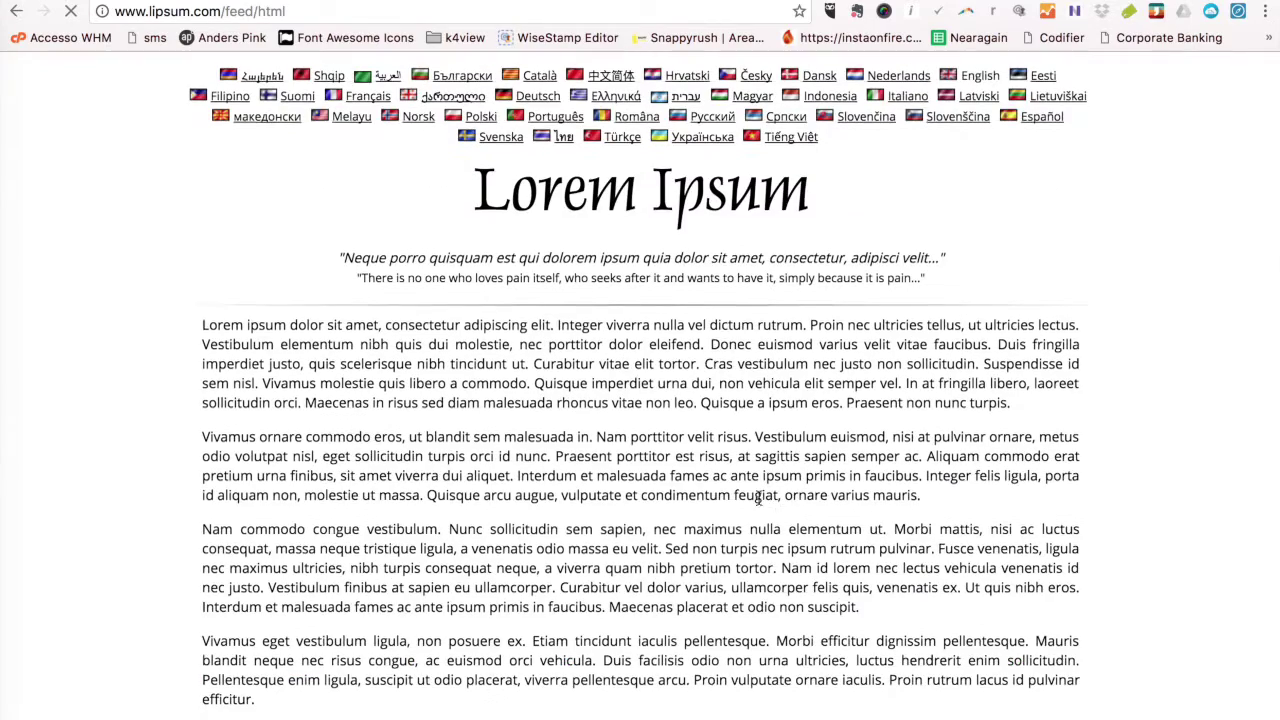
pyautogui.moveTo(201, 324); pyautogui.dragTo(920, 494)
pyautogui.scroll(-3, 658, 560)
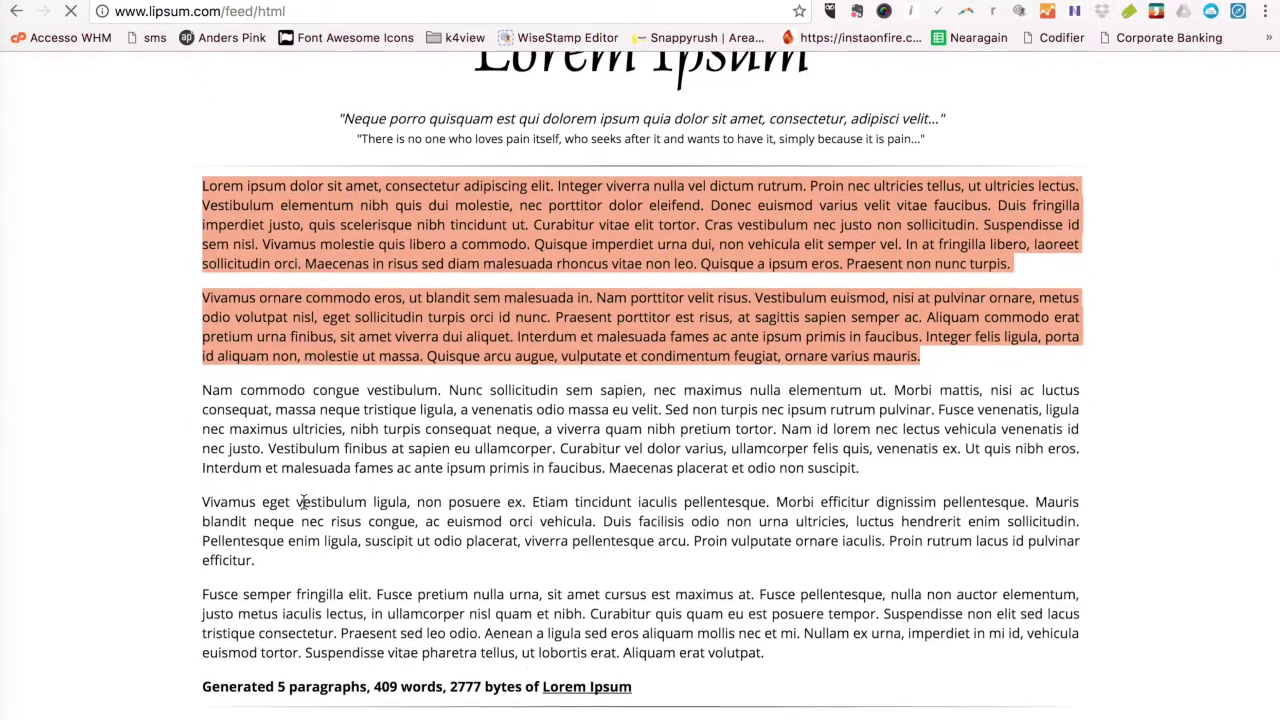
pyautogui.moveTo(778, 680); pyautogui.dragTo(778, 667)
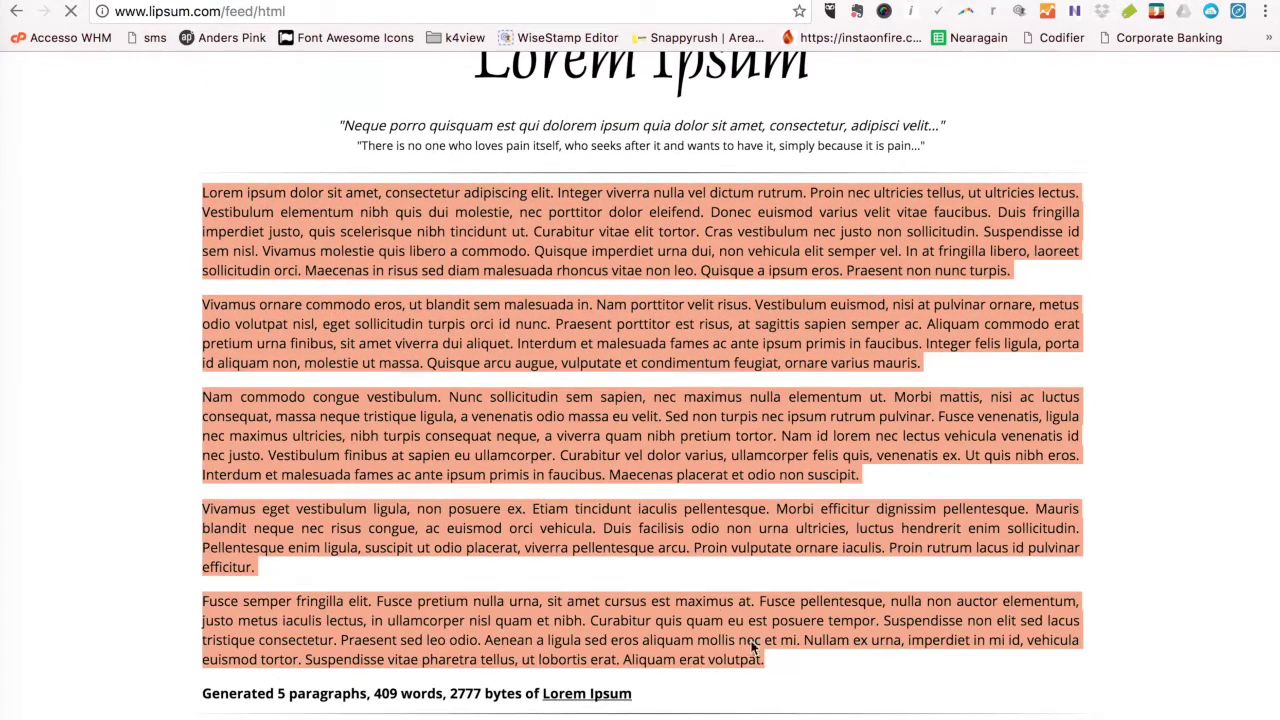
pyautogui.hotkey('ctrl', 'Tab')
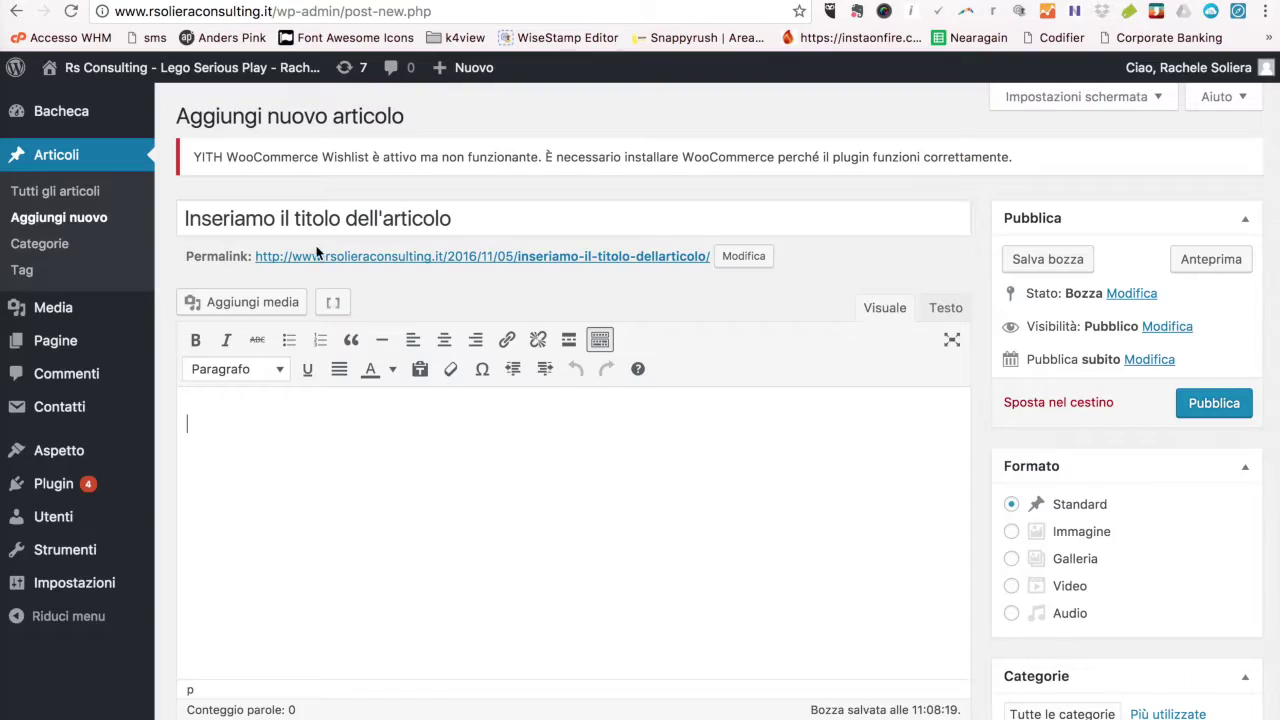
# Paste the copied Lorem Ipsum paragraphs into the empty post body.
pyautogui.click(247, 412)
pyautogui.hotkey('ctrl', 'v')
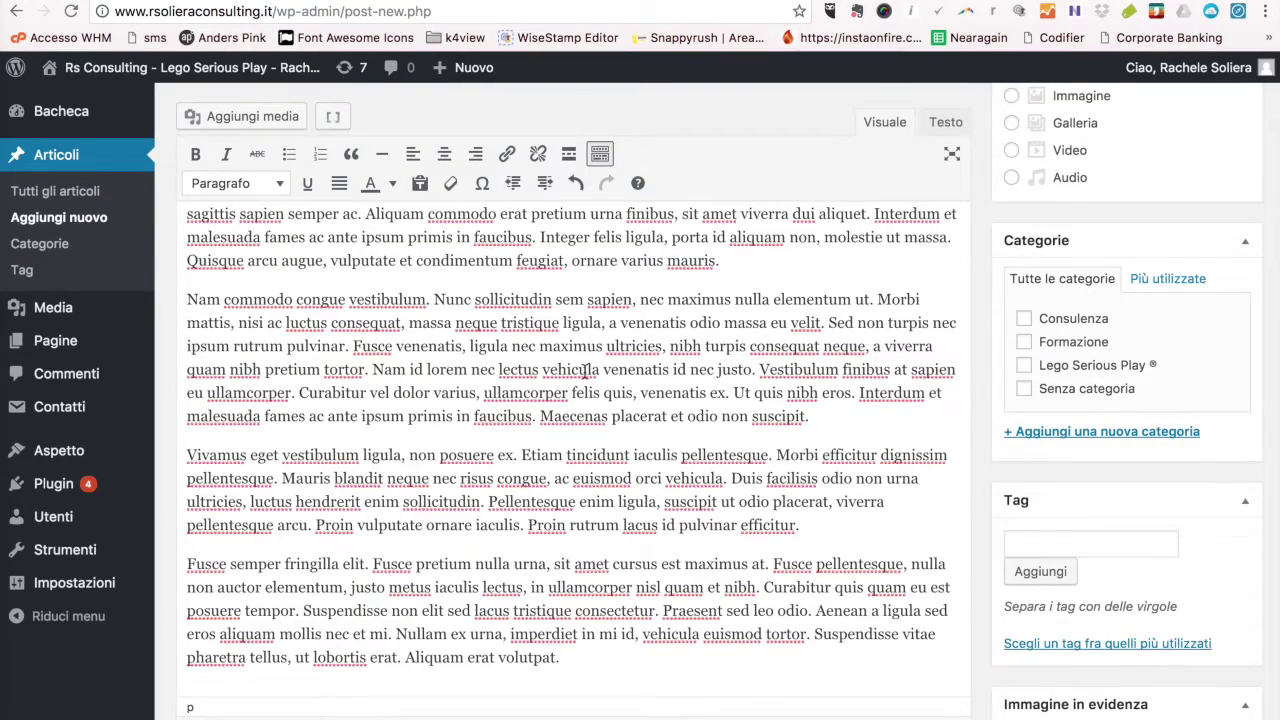
pyautogui.scroll(10, 585, 371)
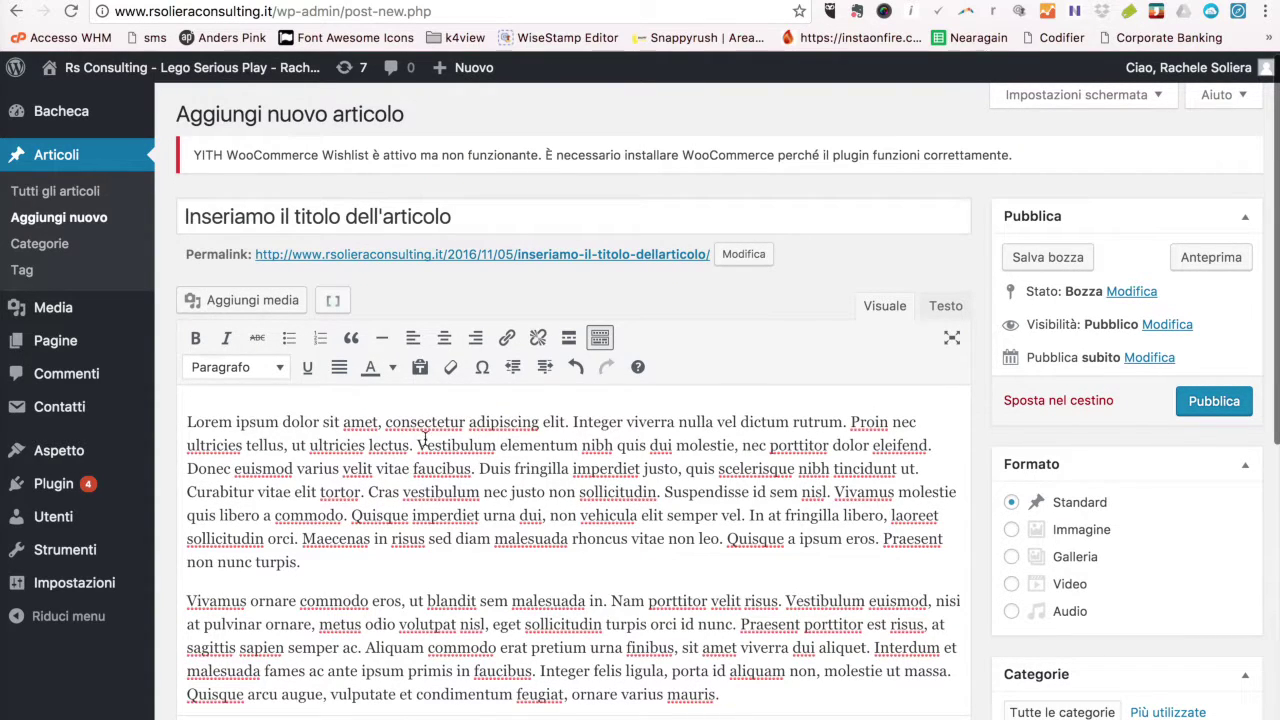
# Bold 'consectetur adipiscing elit', italicize 'Cras vestibulum nec justo non sollicitudin', strike through 'Suspendisse'.
pyautogui.moveTo(386, 422); pyautogui.dragTo(565, 422)
pyautogui.click(196, 339)
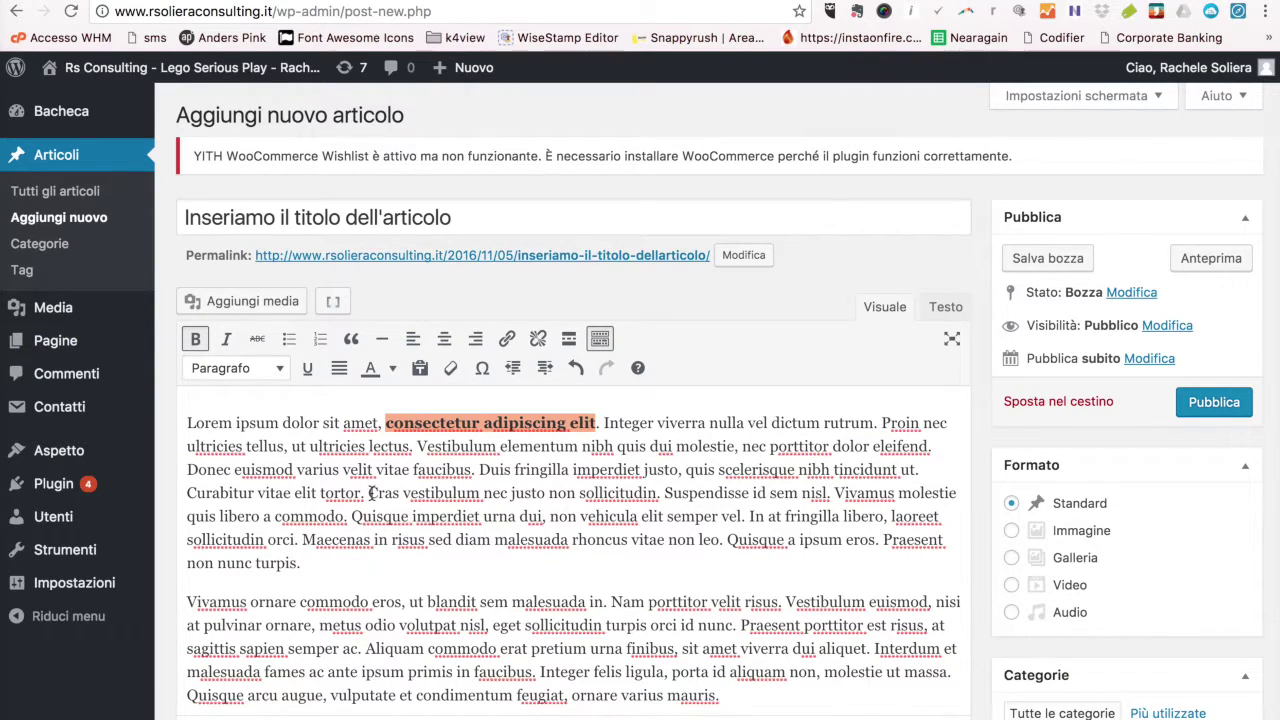
pyautogui.moveTo(368, 492); pyautogui.dragTo(632, 490)
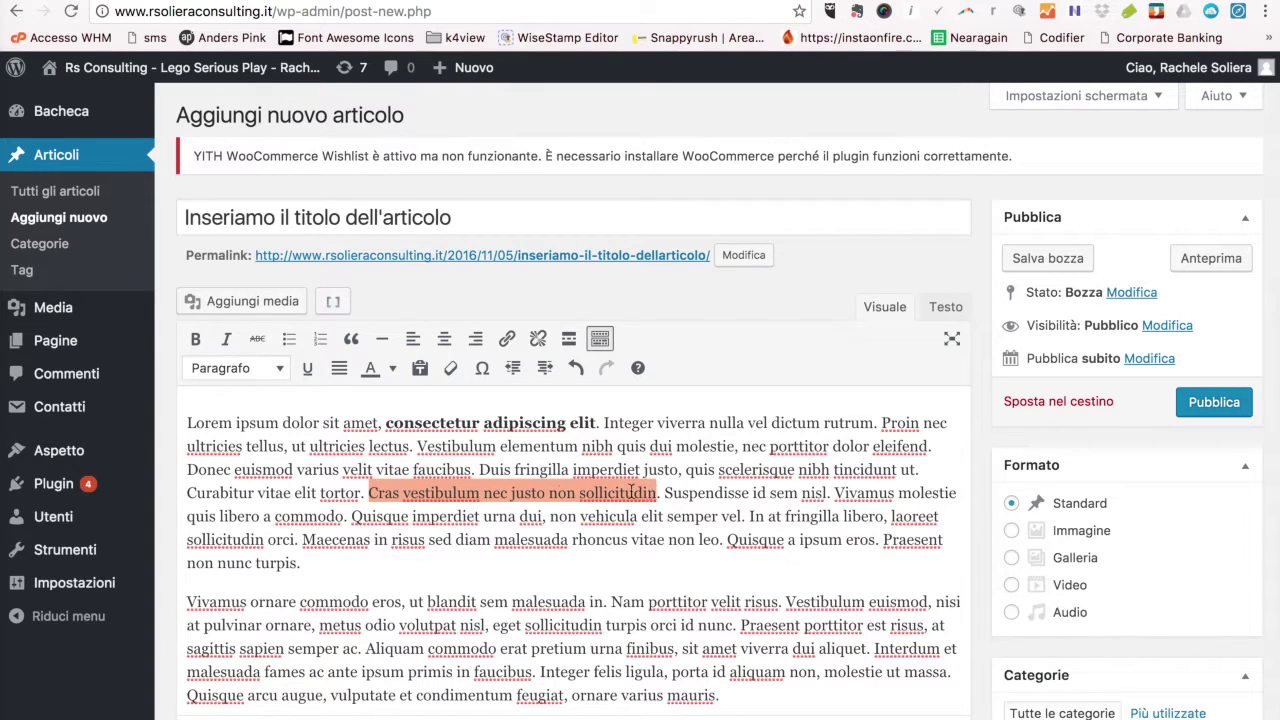
pyautogui.click(226, 339)
pyautogui.click(668, 533)
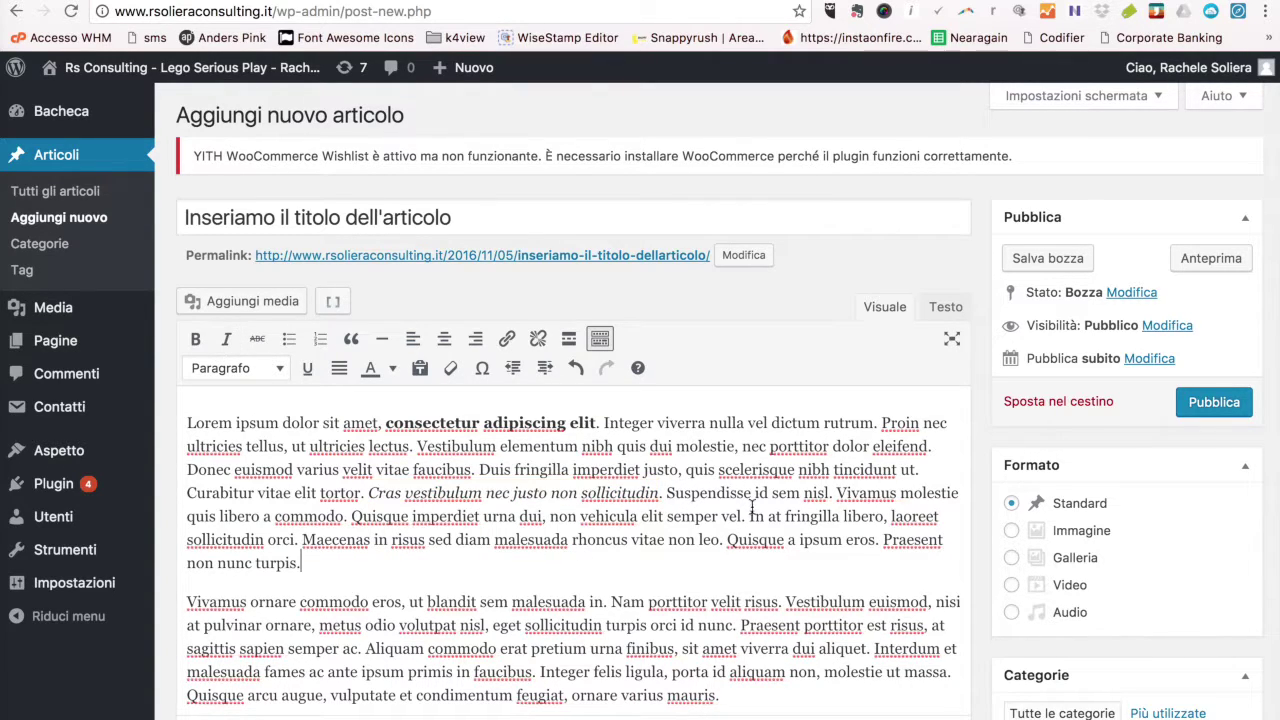
pyautogui.doubleClick(708, 490)
pyautogui.scroll(-1, 258, 369)
pyautogui.click(257, 336)
pyautogui.click(314, 563)
# Add the line 'Creiamo degli elenchi:' after the first paragraph.
pyautogui.press('Return')
pyautogui.scroll(-1, 314, 563)
pyautogui.write('C')
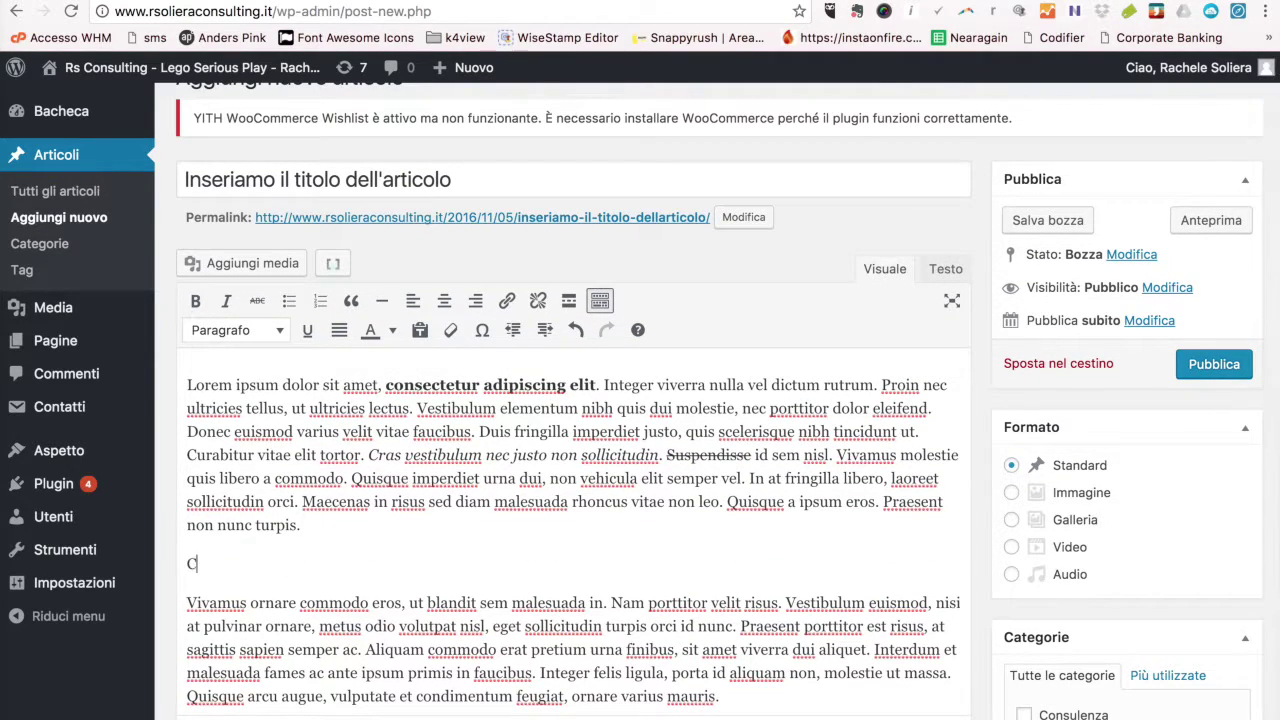
pyautogui.write('reiamo degli elenchi:')
pyautogui.press('Return')
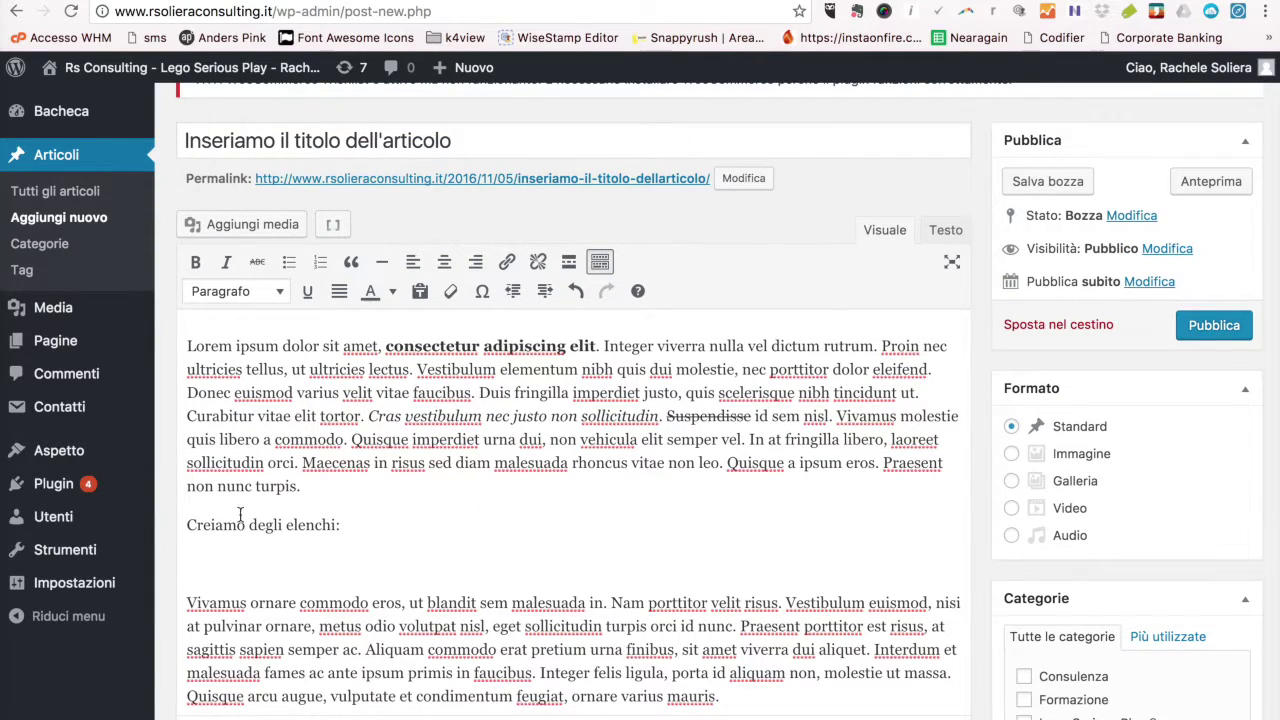
pyautogui.scroll(-1, 255, 420)
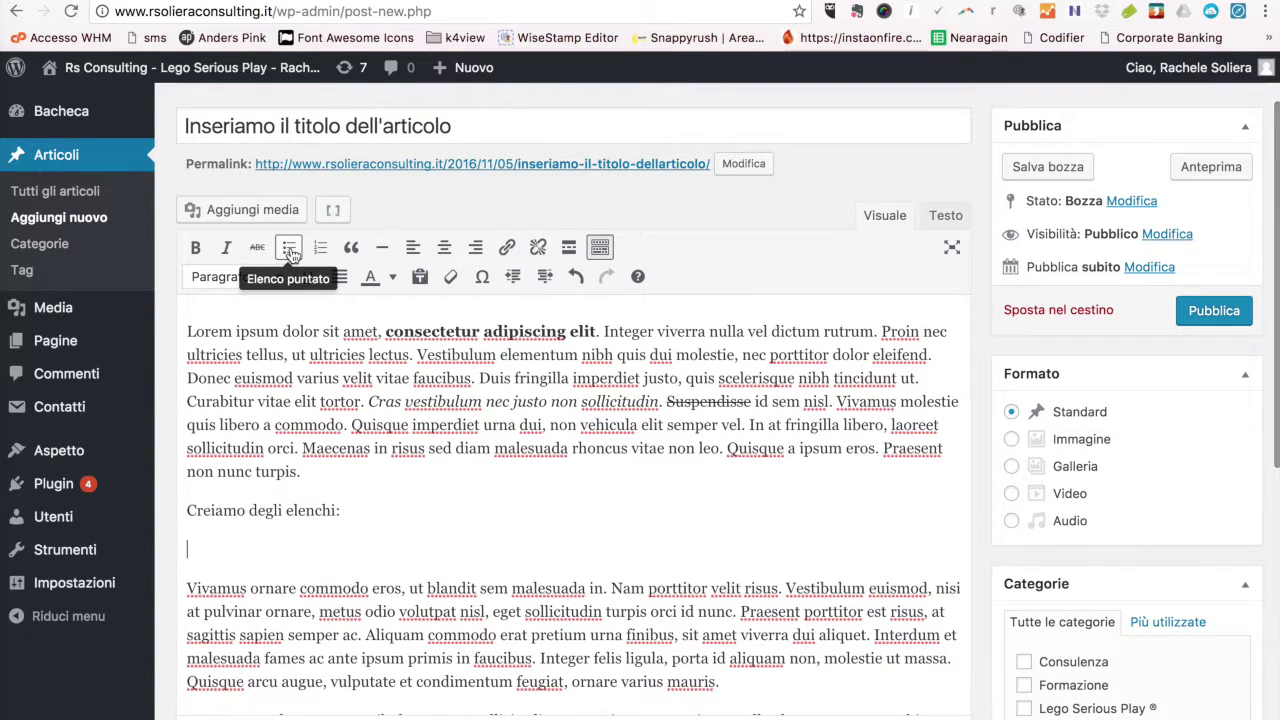
# Create a bulleted list with items punto uno, punto due and punto tre.
pyautogui.click(290, 250)
pyautogui.write('punto')
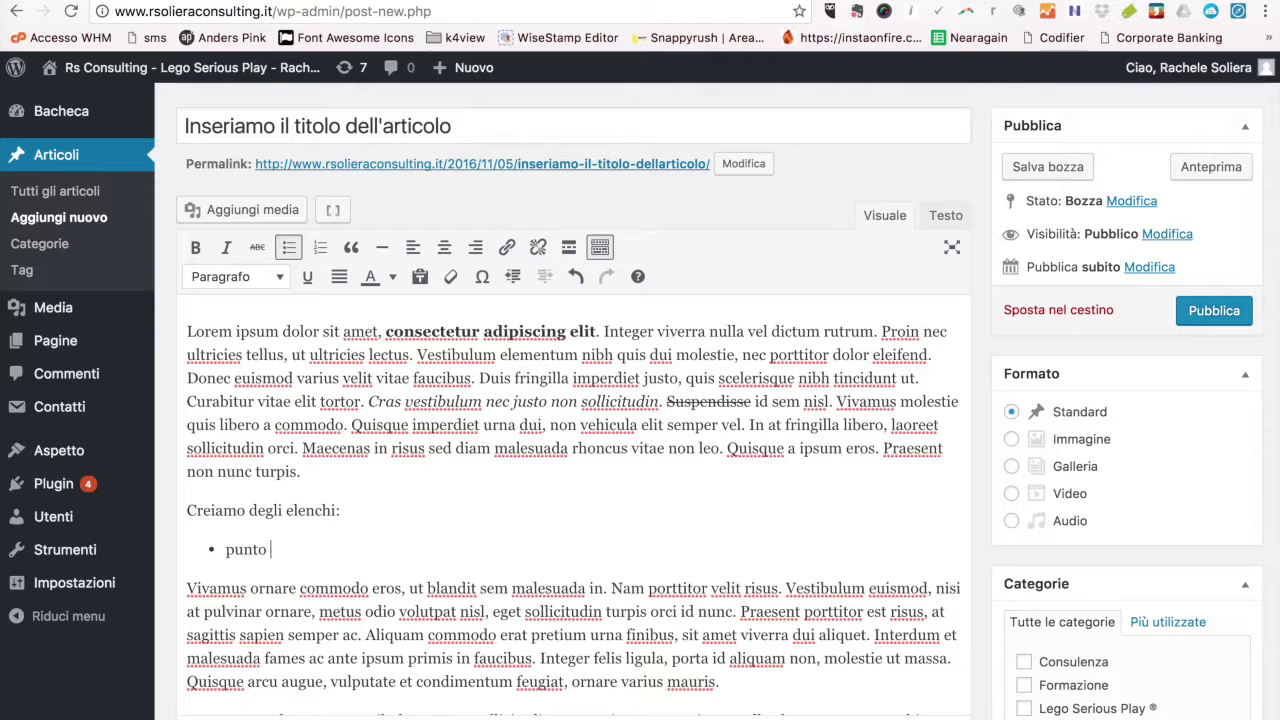
pyautogui.write(' uno')
pyautogui.press('Return')
pyautogui.write('punto due')
pyautogui.press('Return')
pyautogui.write('punto tre')
pyautogui.press('Return')
pyautogui.press('Return')
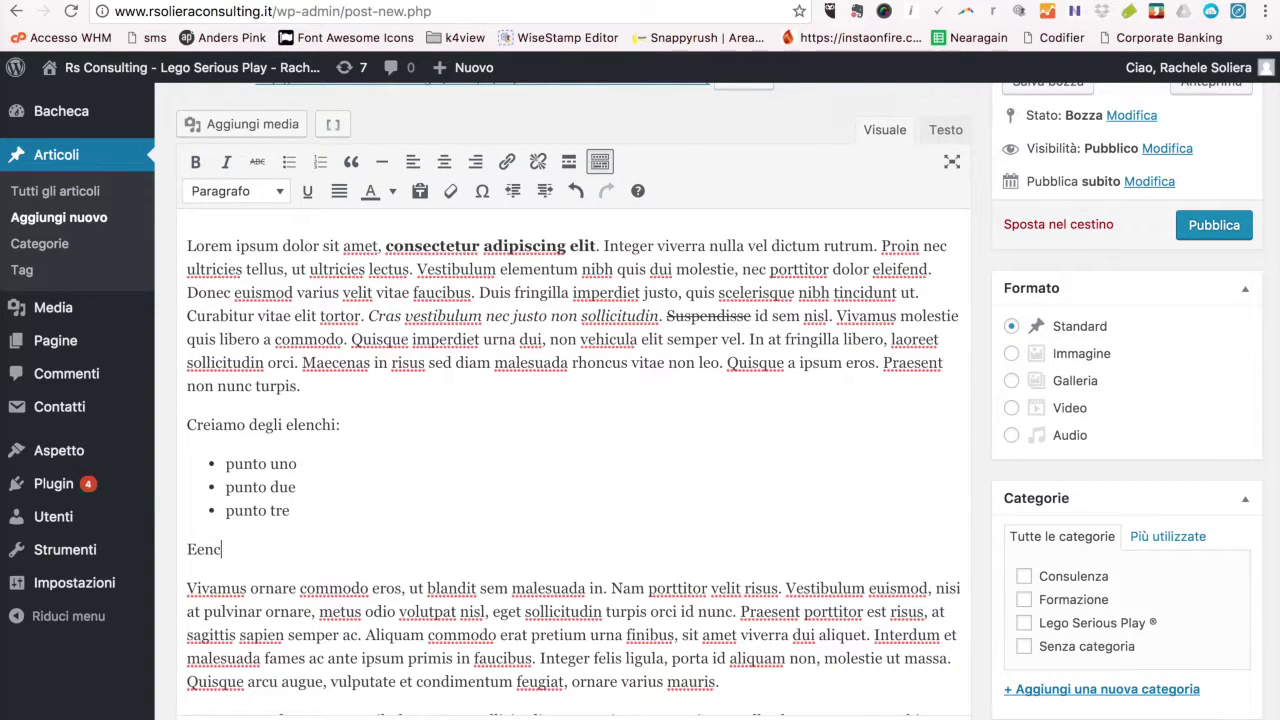
# Add the heading line 'Elenco numerato' and a numbered list of punto uno, due, tre.
pyautogui.write('Elenco numerato')
pyautogui.press('Return')
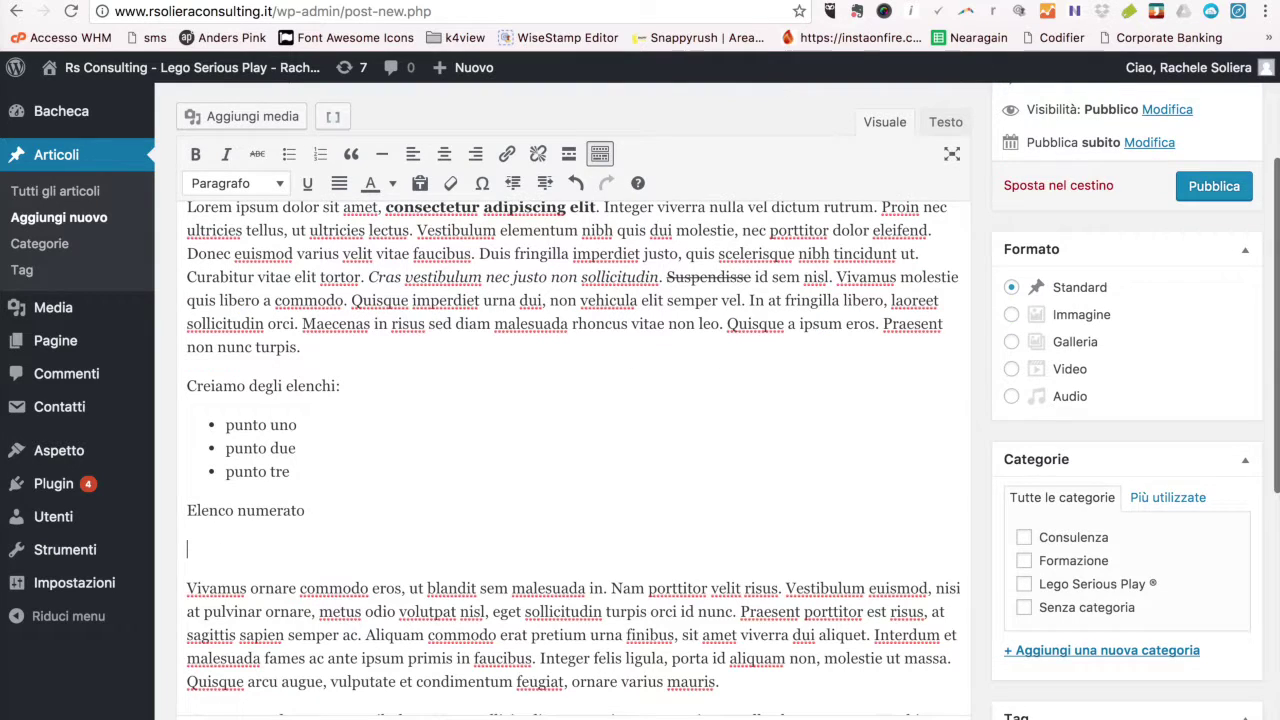
pyautogui.click(320, 153)
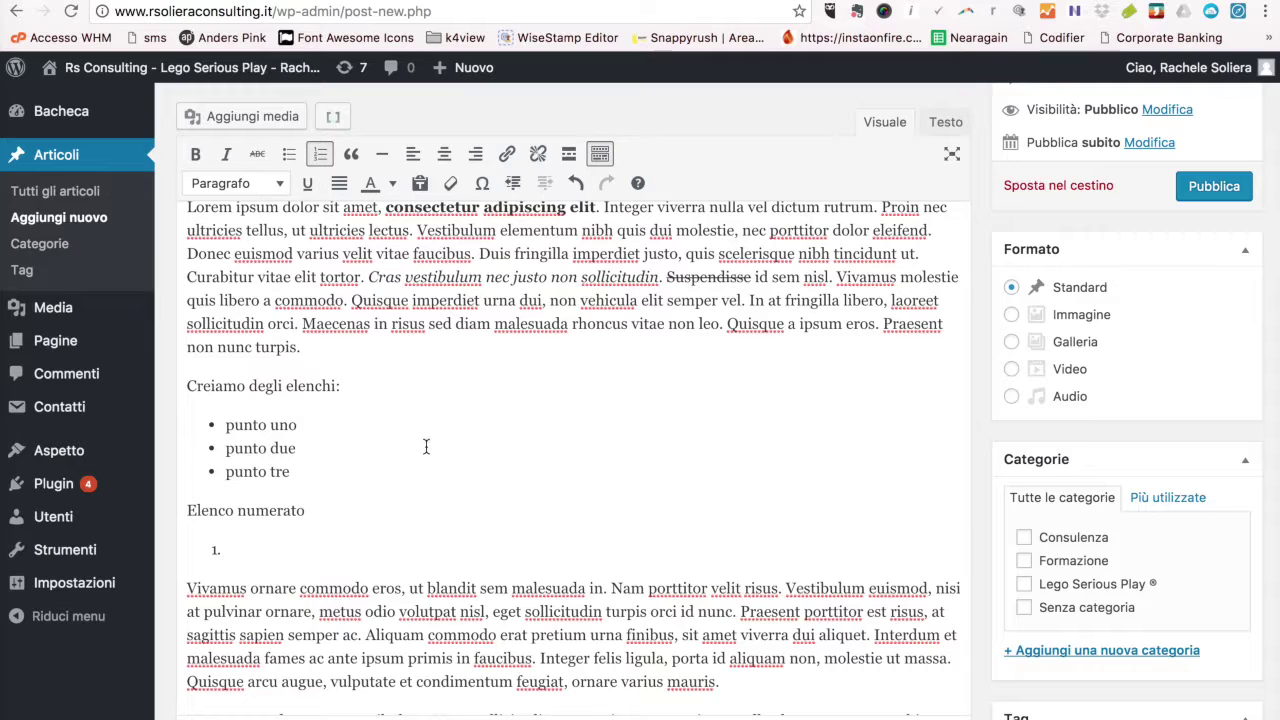
pyautogui.write('punto uno')
pyautogui.press('Return')
pyautogui.write('punto ')
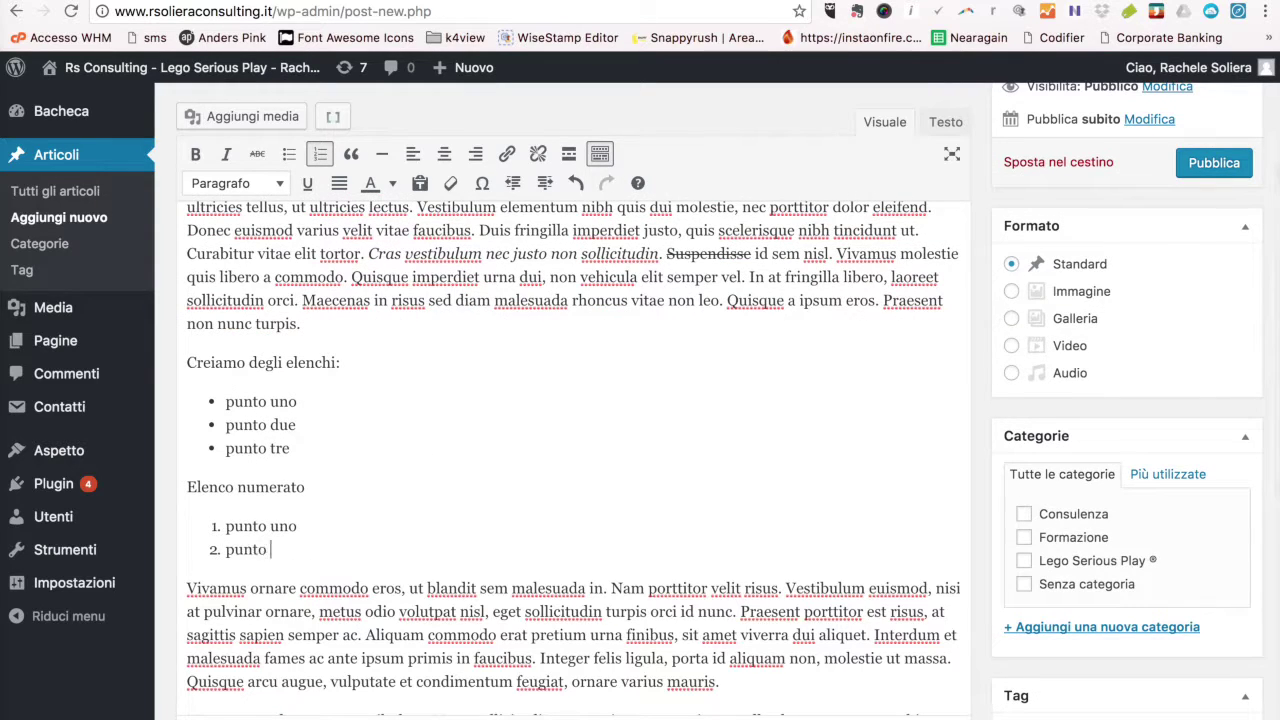
pyautogui.write('due')
pyautogui.press('Return')
pyautogui.write('punto t')
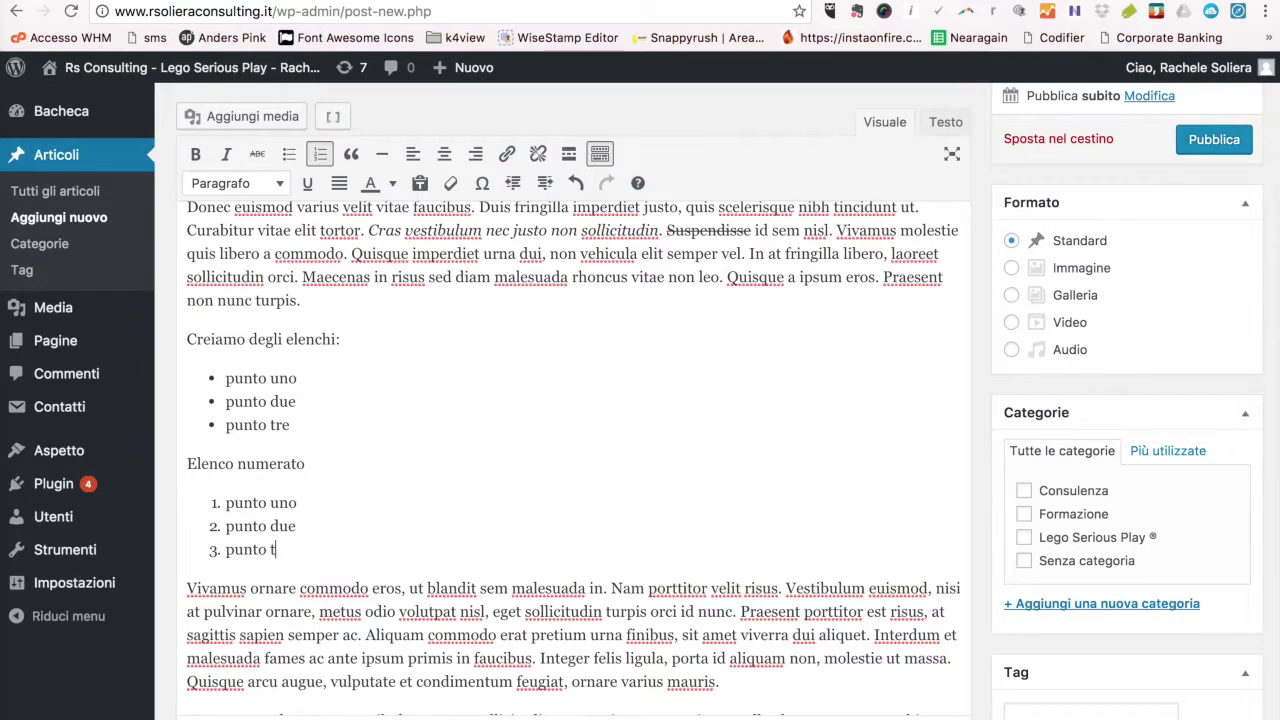
pyautogui.write('re')
pyautogui.press('Return')
# Add plain paragraphs Punto uno, Punto due and Punto tre below the numbered list.
pyautogui.press('Return')
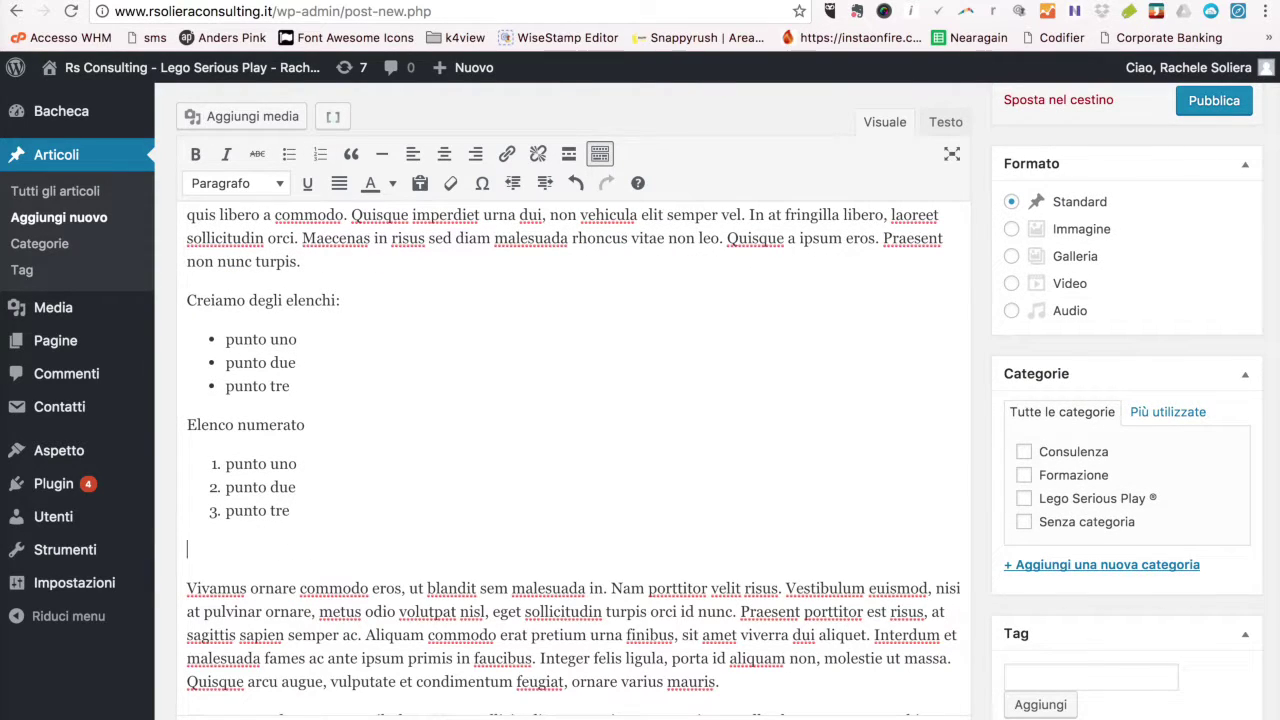
pyautogui.write('Punto uno')
pyautogui.press('Return')
pyautogui.write('Punto due')
pyautogui.press('Return')
pyautogui.write('Punto tre')
pyautogui.press('Return')
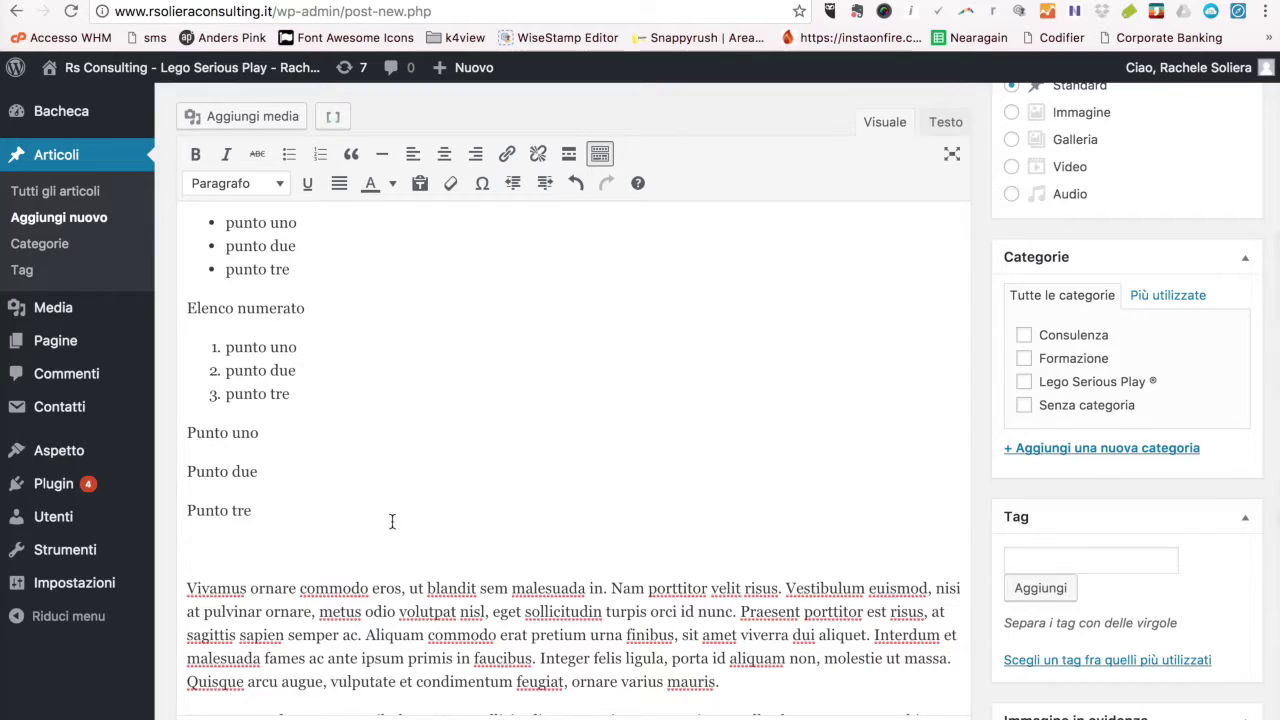
# Convert the Punto uno, due and tre lines into numbered list items 4–6.
pyautogui.moveTo(256, 512); pyautogui.dragTo(180, 437)
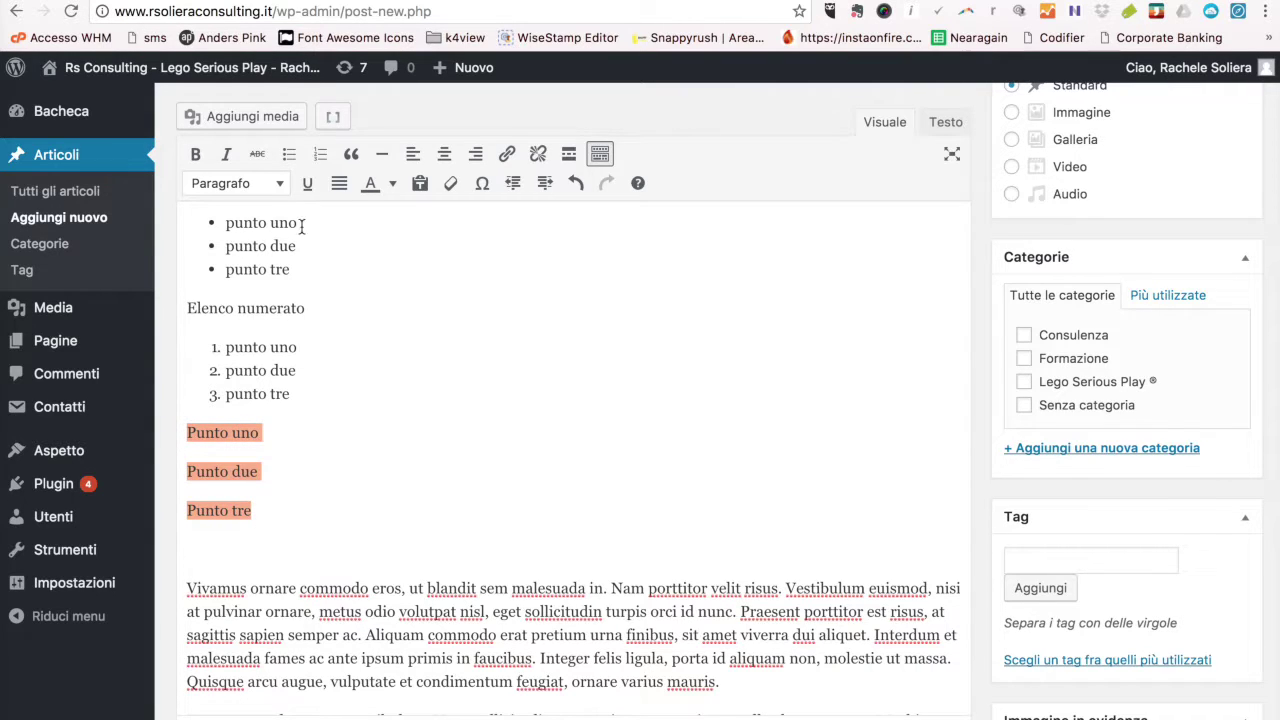
pyautogui.click(320, 153)
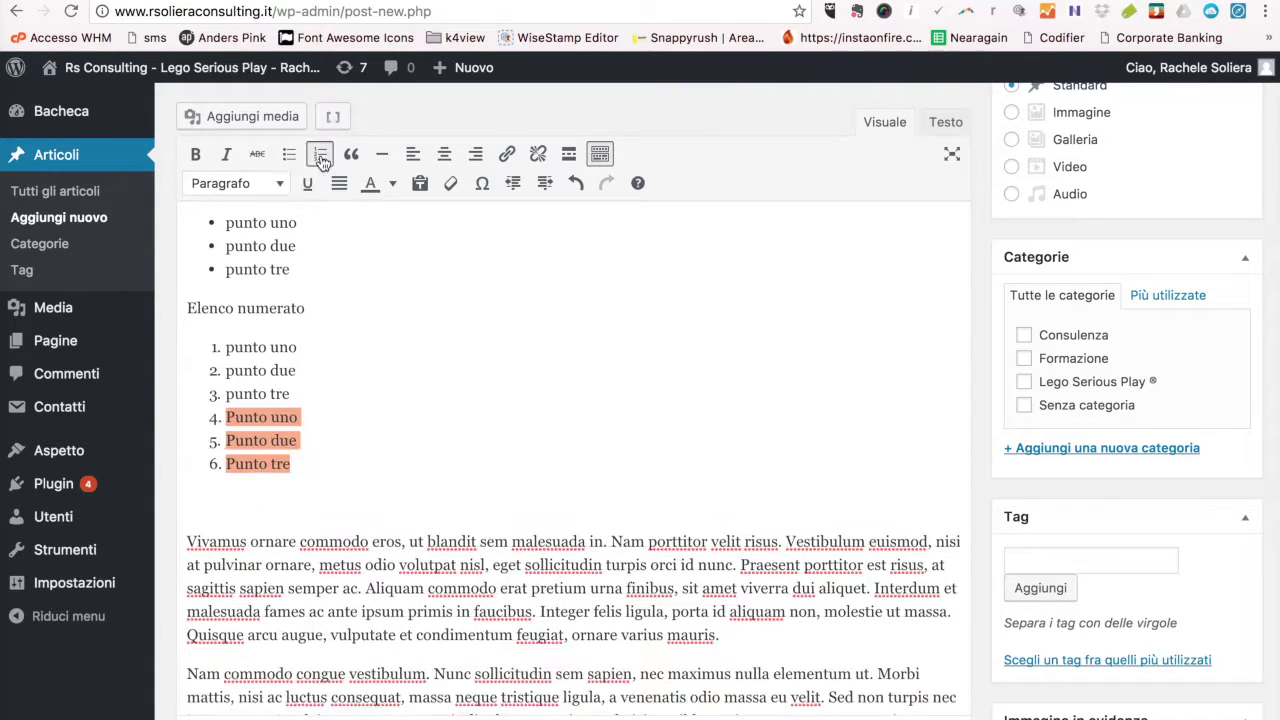
pyautogui.click(186, 487)
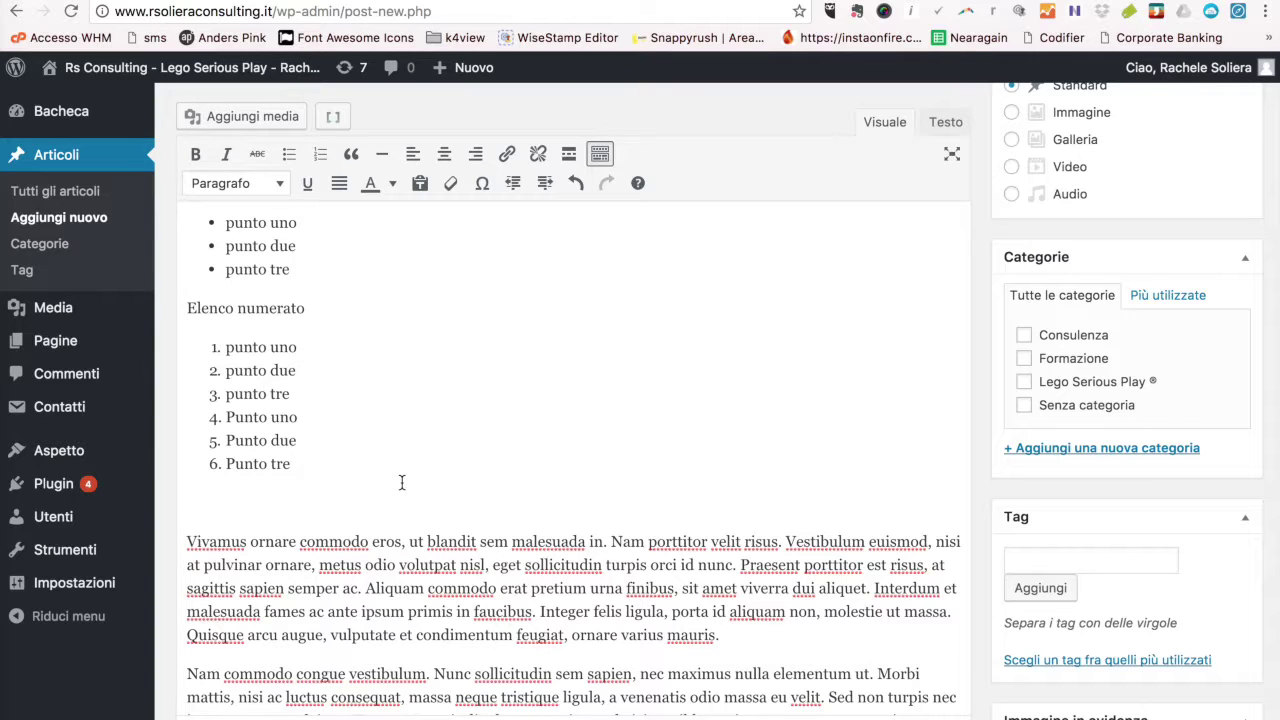
pyautogui.scroll(2, 401, 483)
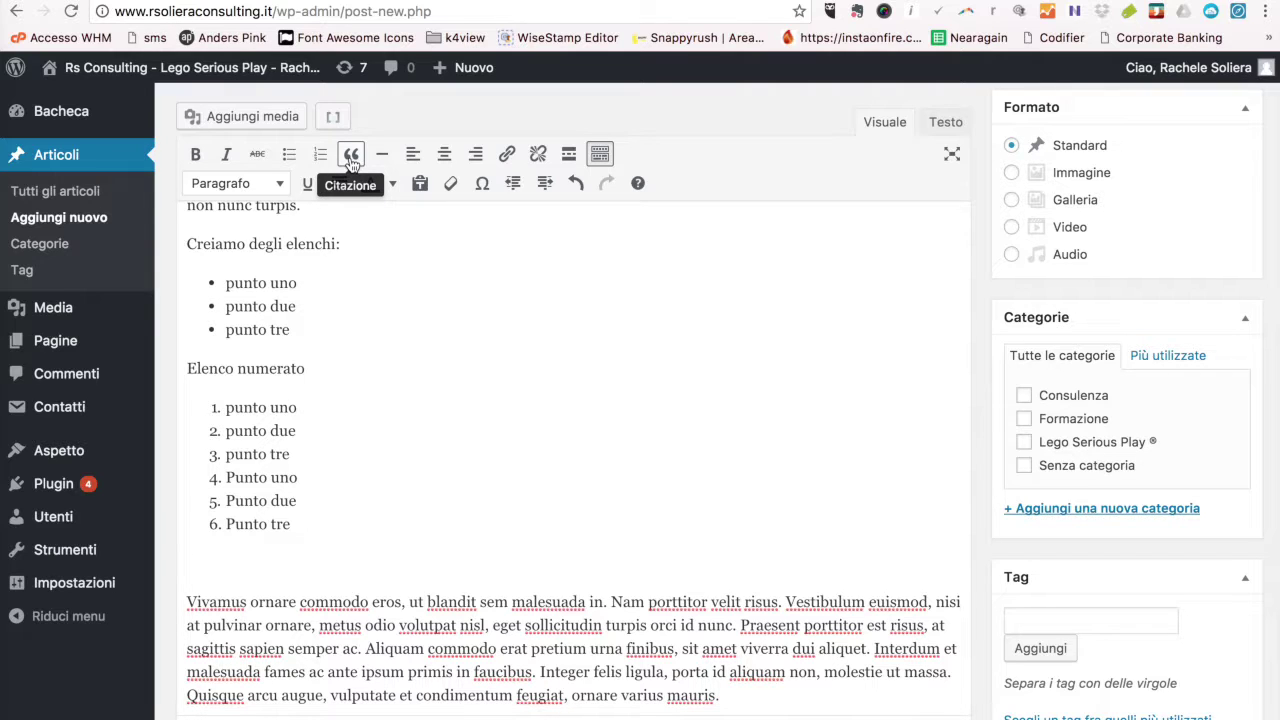
pyautogui.scroll(-4, 366, 570)
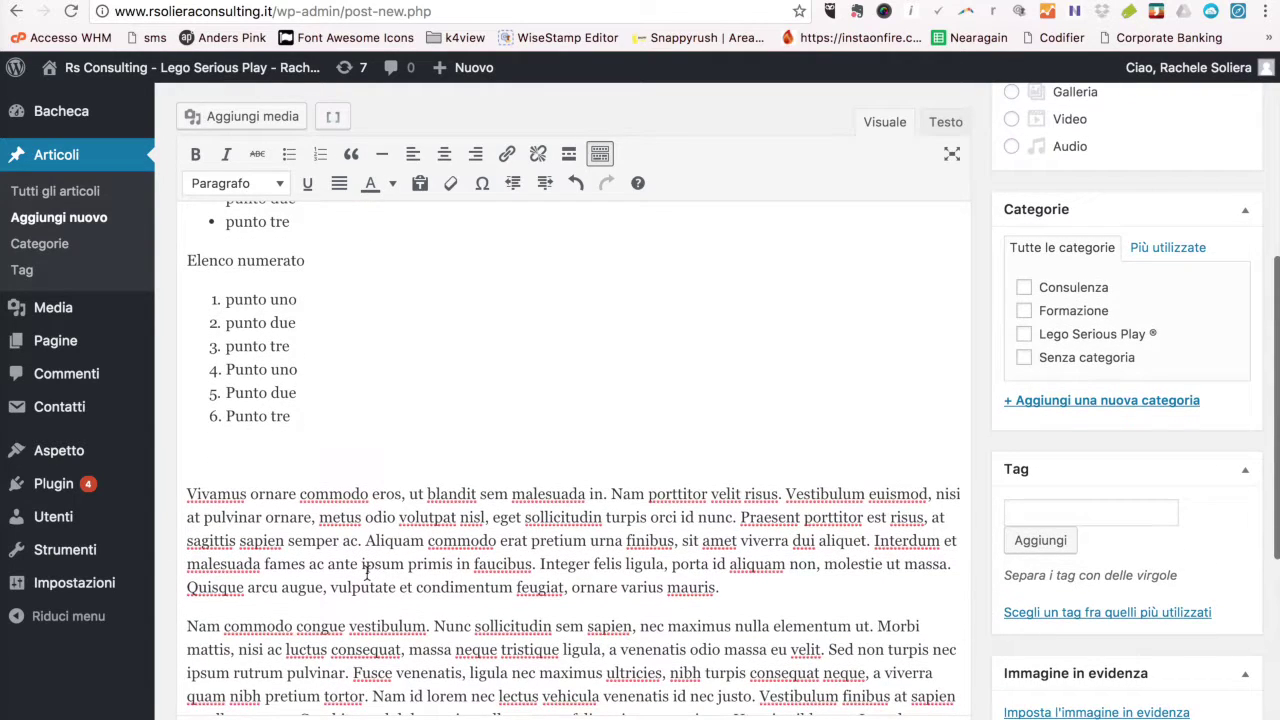
# Split the Vivamus ornare paragraph before 'Aliquam' and make its first part a blockquote.
pyautogui.click(366, 541)
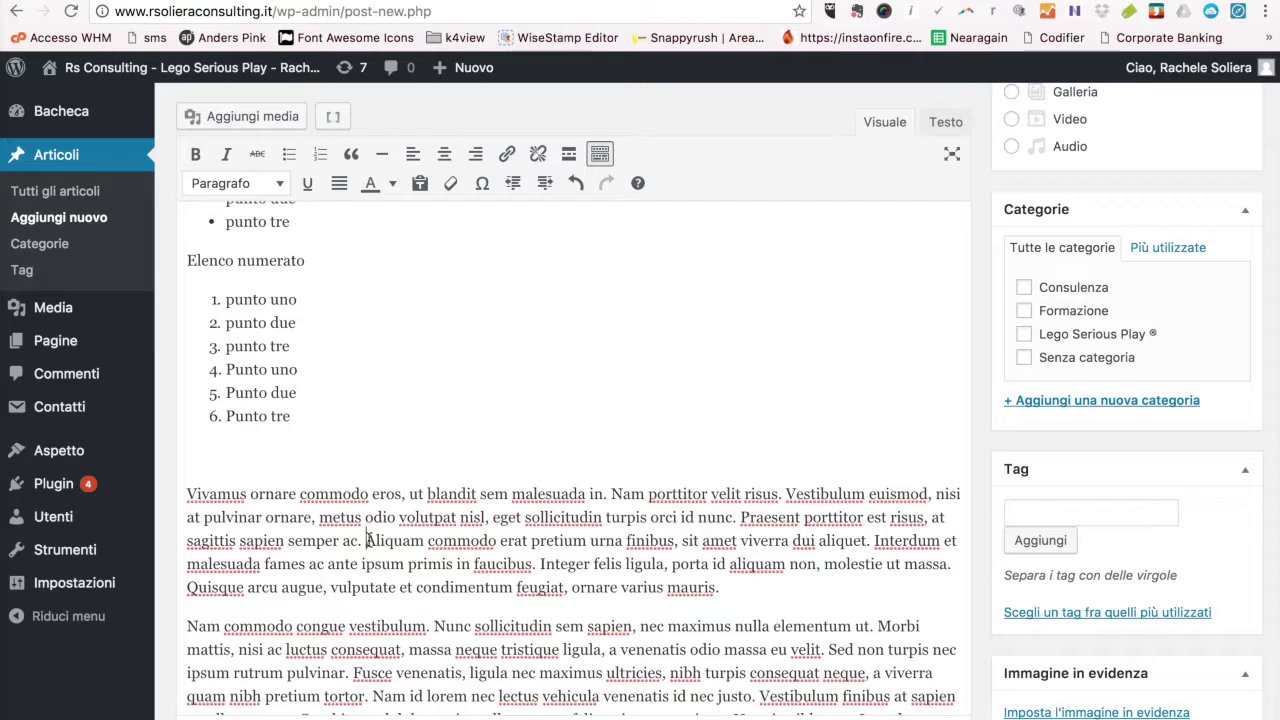
pyautogui.press('Return')
pyautogui.moveTo(362, 502); pyautogui.dragTo(182, 455)
pyautogui.scroll(1, 300, 400)
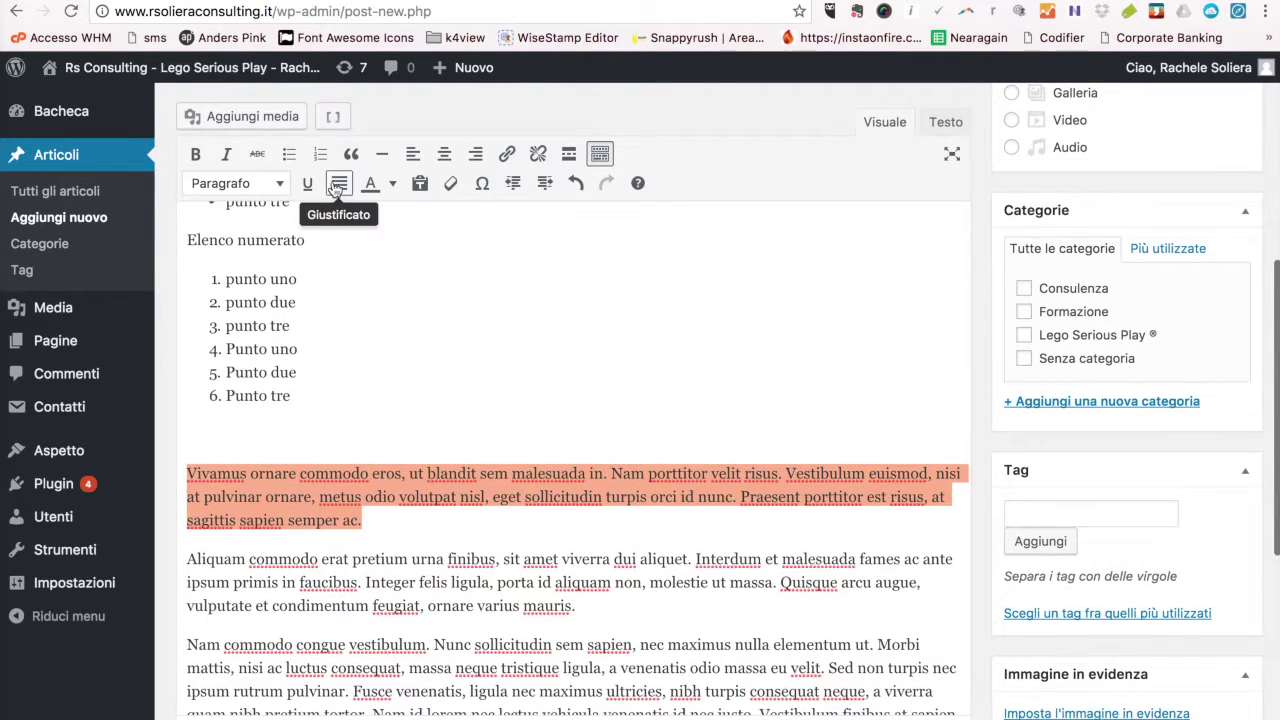
pyautogui.click(350, 156)
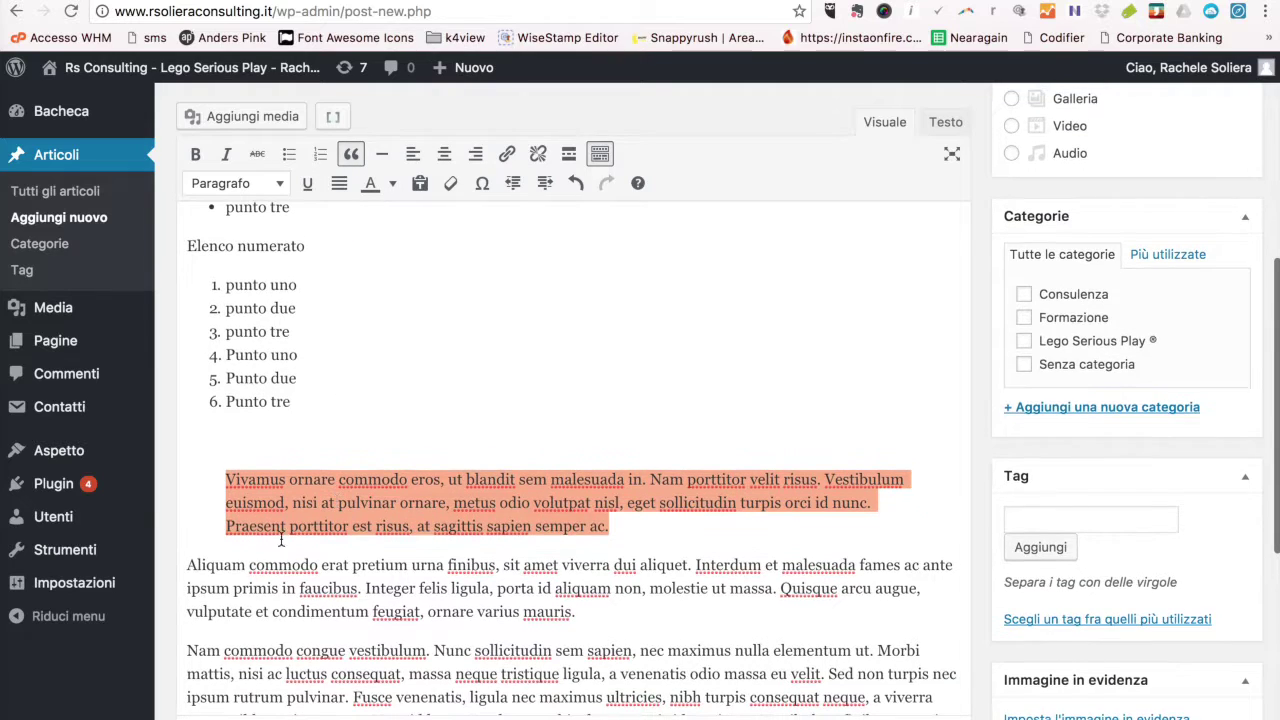
pyautogui.click(437, 566)
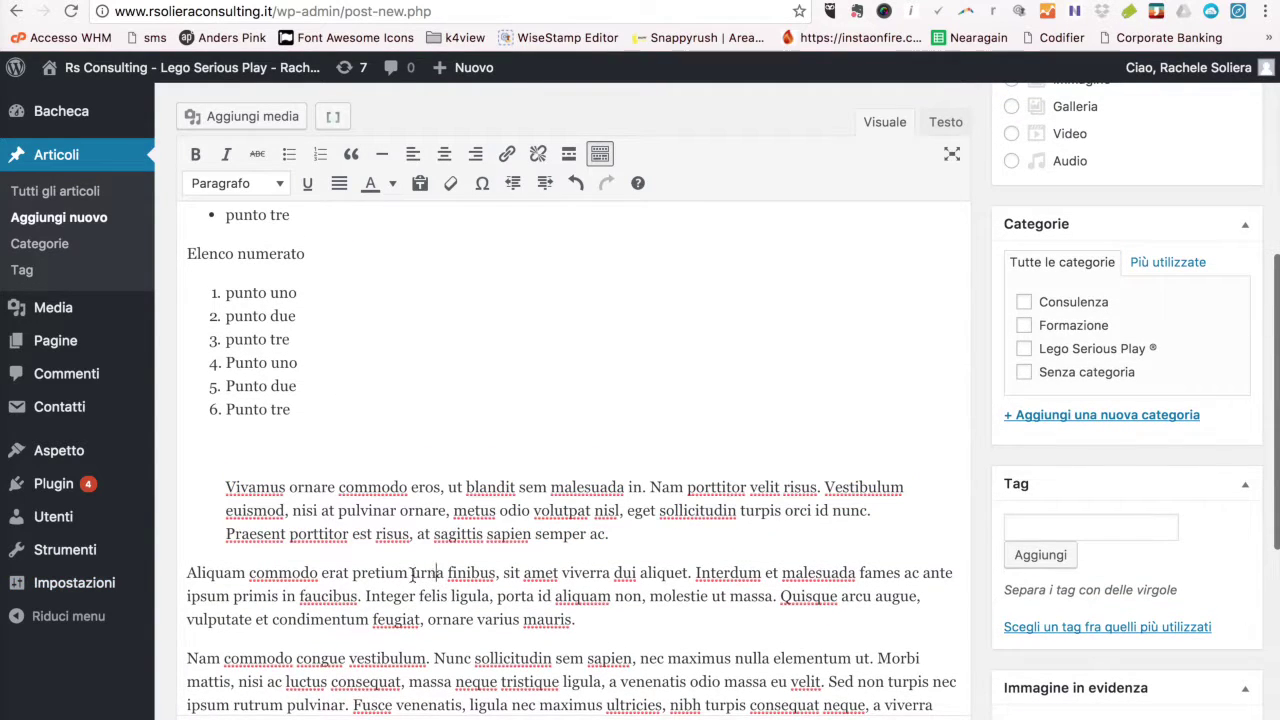
# Add an empty paragraph after 'mauris.'.
pyautogui.scroll(-2, 298, 576)
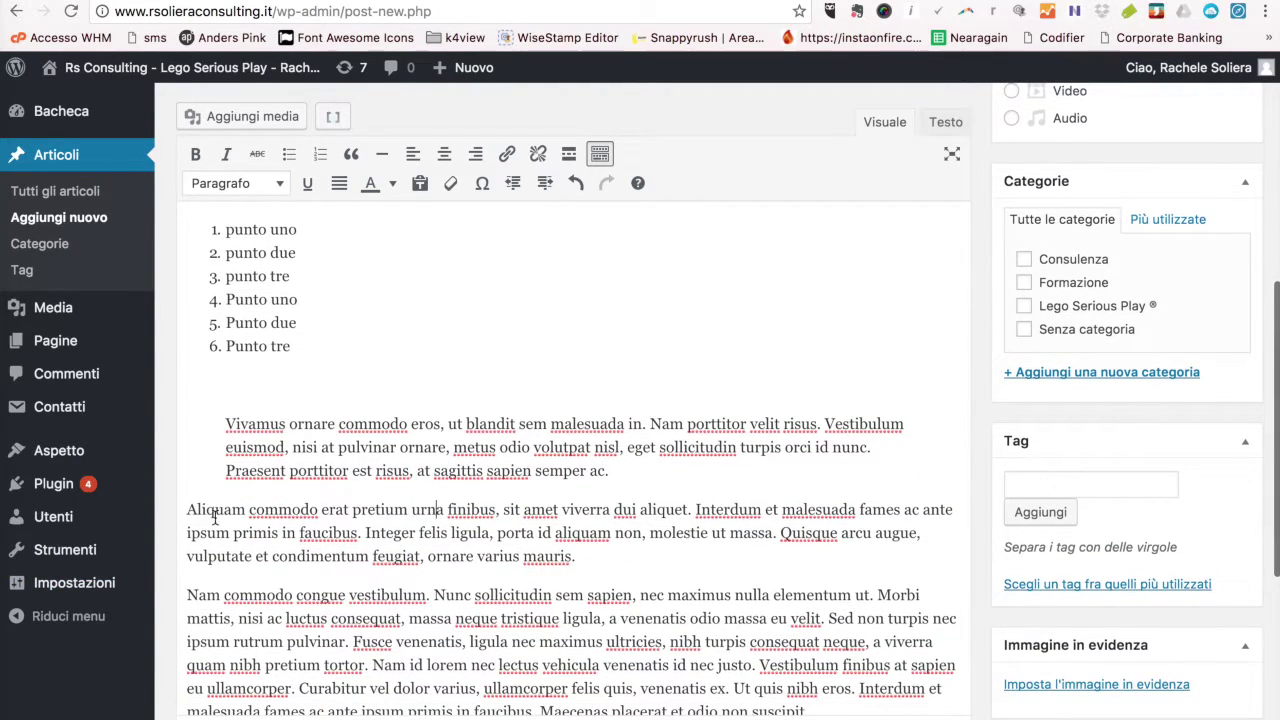
pyautogui.click(616, 558)
pyautogui.press('Return')
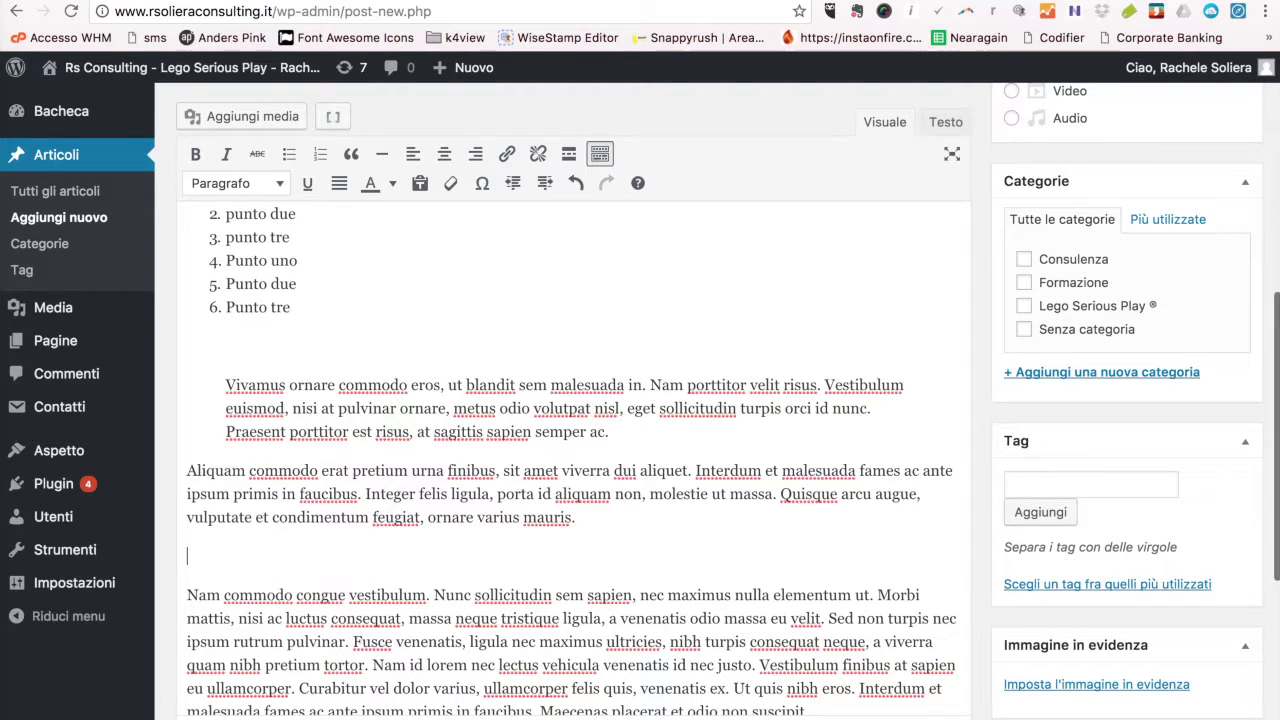
# Insert a horizontal line after 'mauris.', then try centre and right alignment on Nam commodo before restoring left.
pyautogui.click(381, 155)
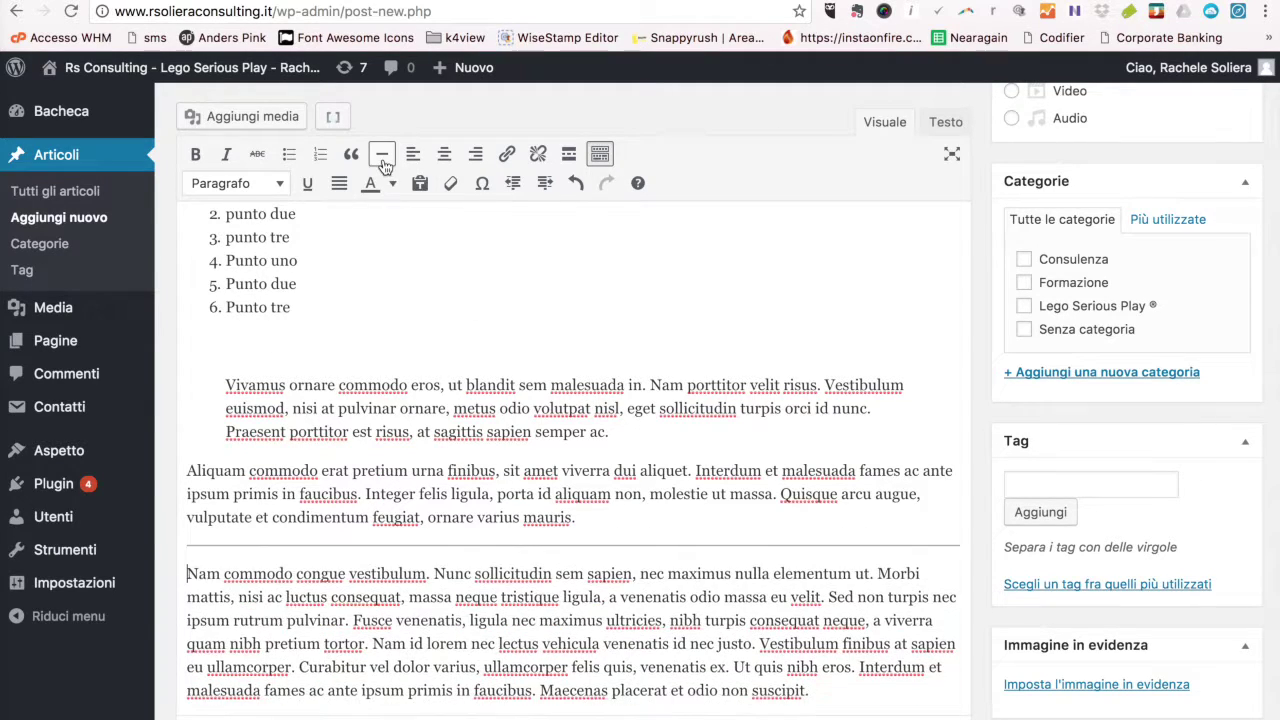
pyautogui.scroll(-1, 367, 662)
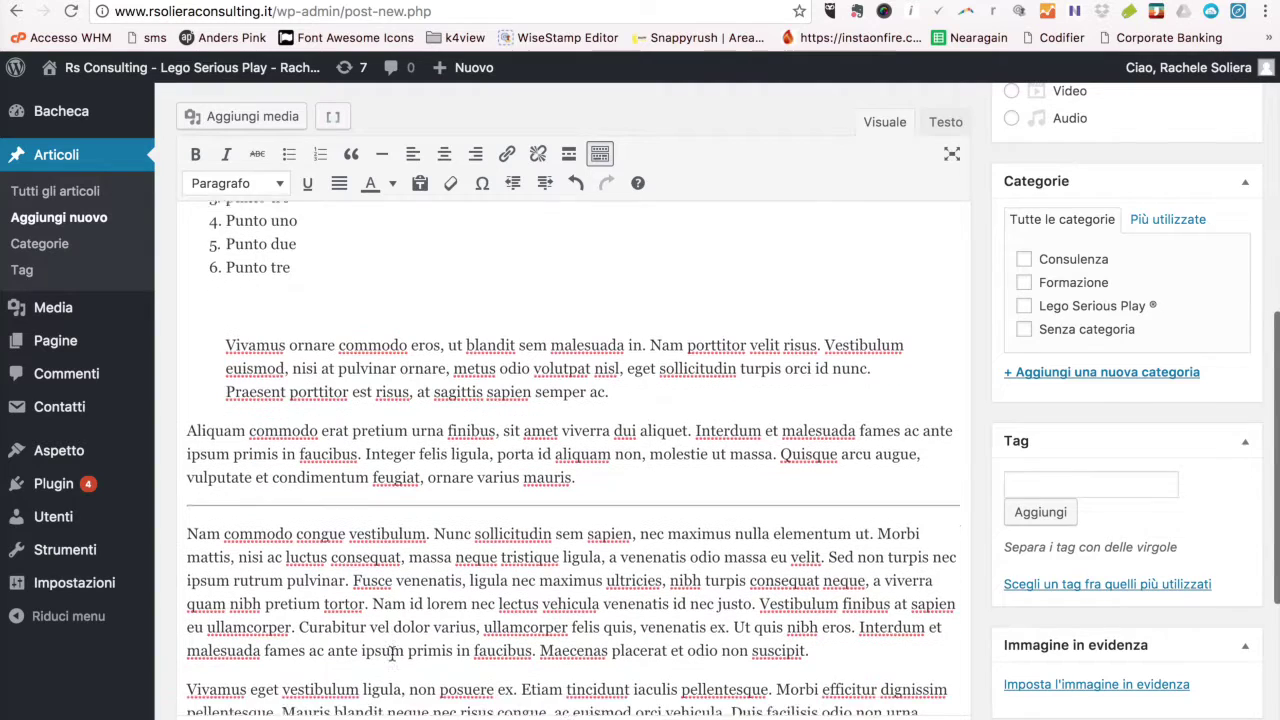
pyautogui.moveTo(829, 647); pyautogui.dragTo(155, 535)
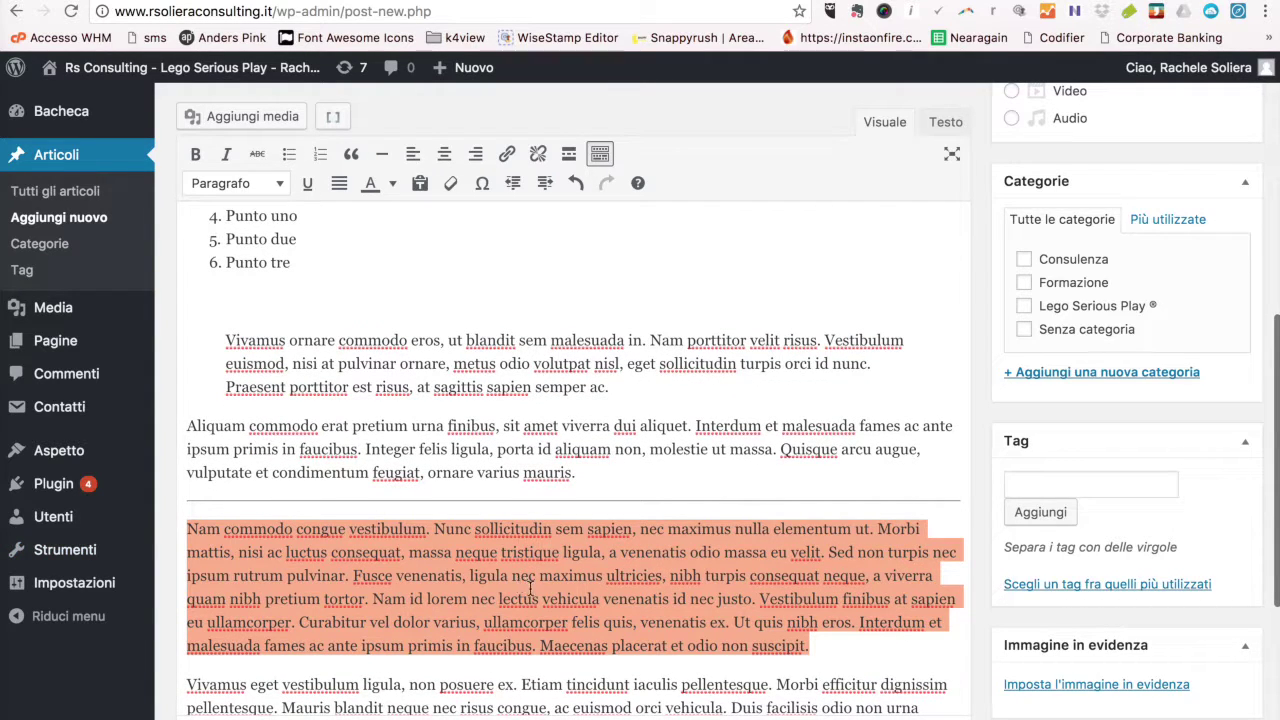
pyautogui.scroll(-1, 530, 592)
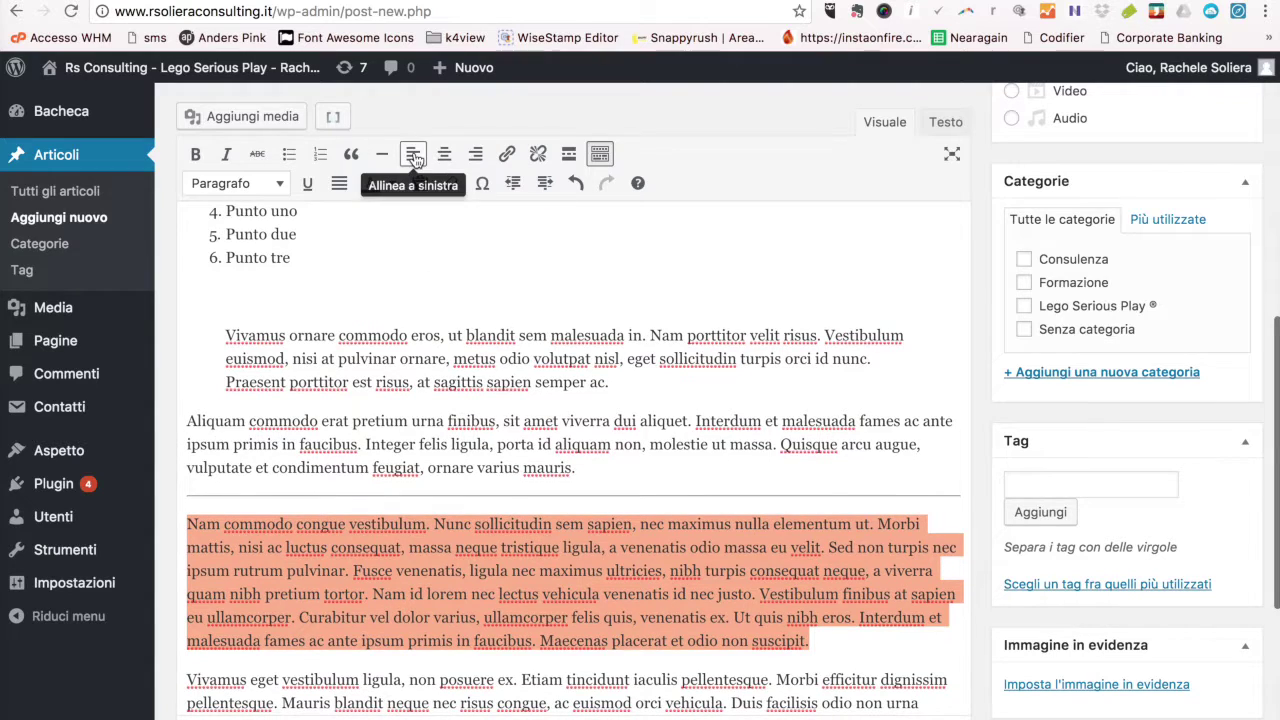
pyautogui.click(445, 156)
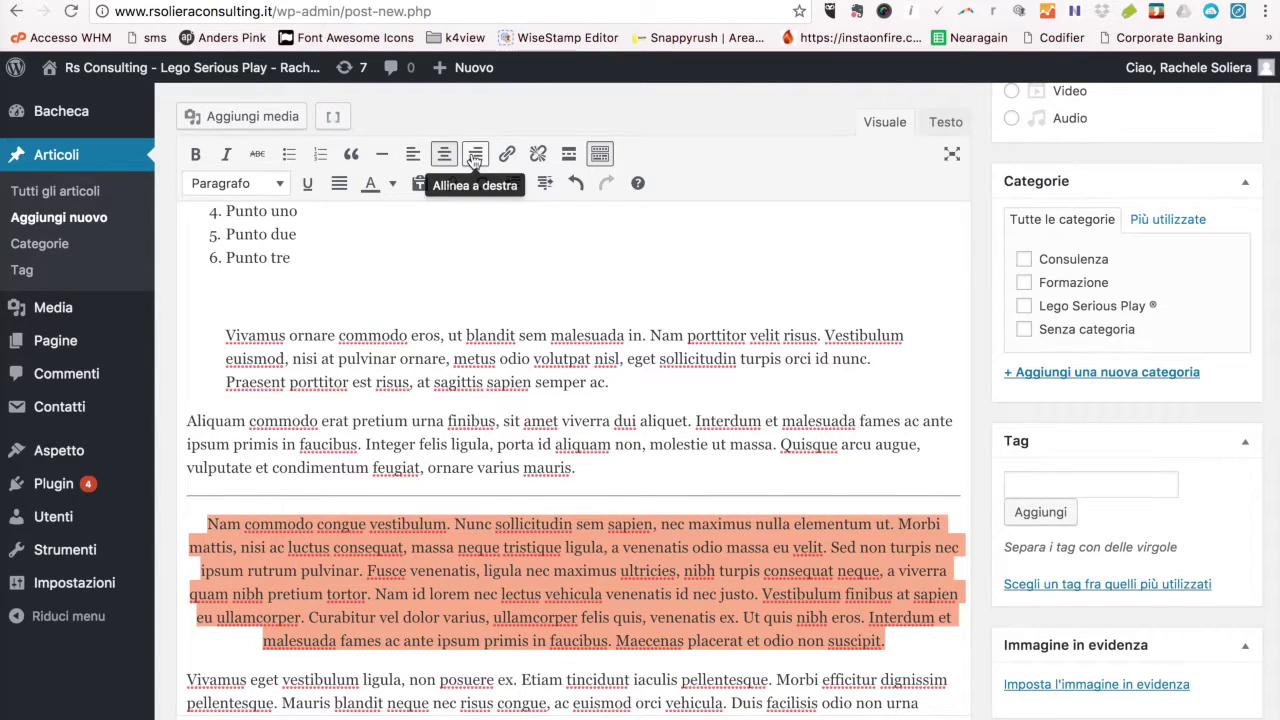
pyautogui.click(475, 156)
pyautogui.click(413, 156)
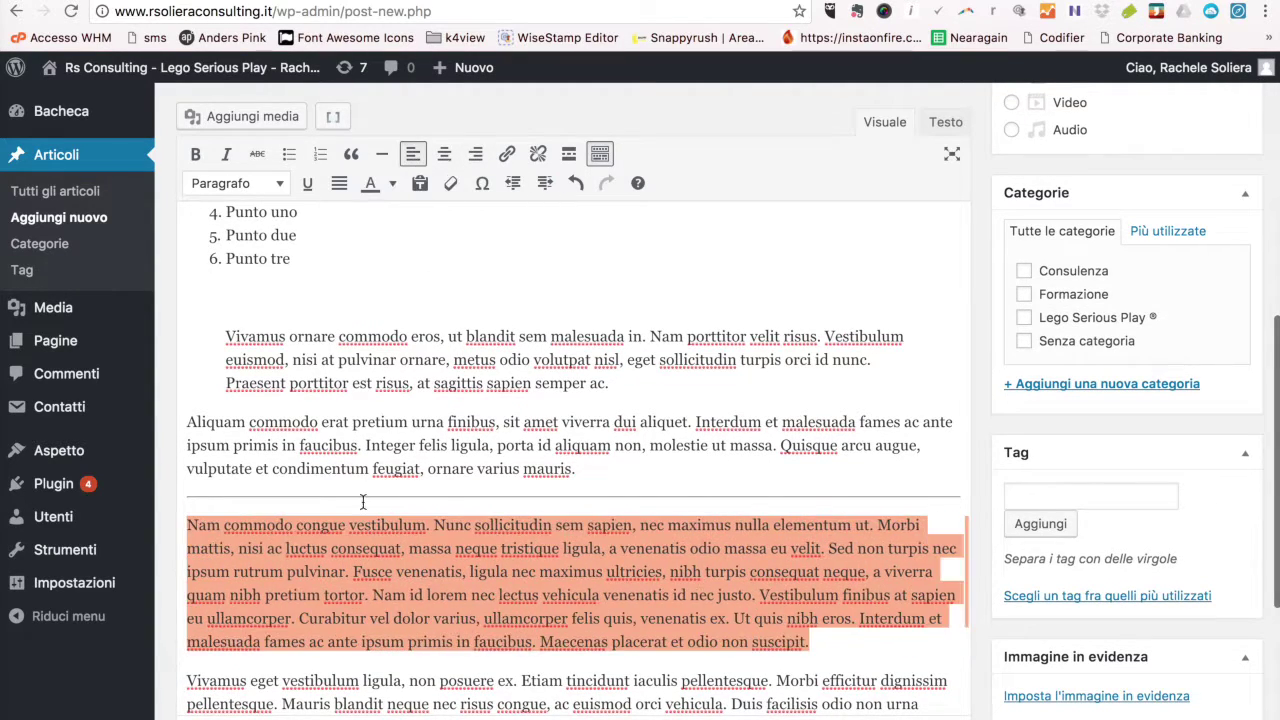
pyautogui.scroll(1, 330, 560)
pyautogui.click(313, 582)
# Add a second horizontal line on a new line after the 'suscipit.' paragraph.
pyautogui.scroll(-5, 833, 435)
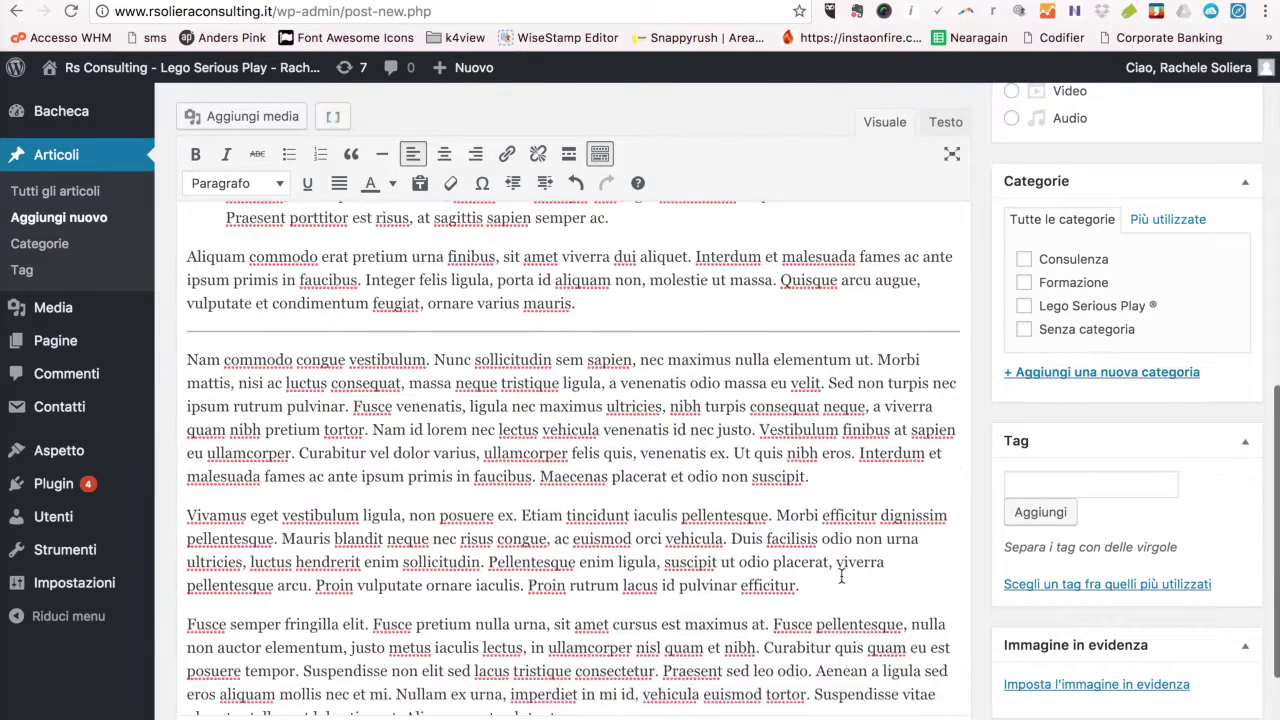
pyautogui.press('Return')
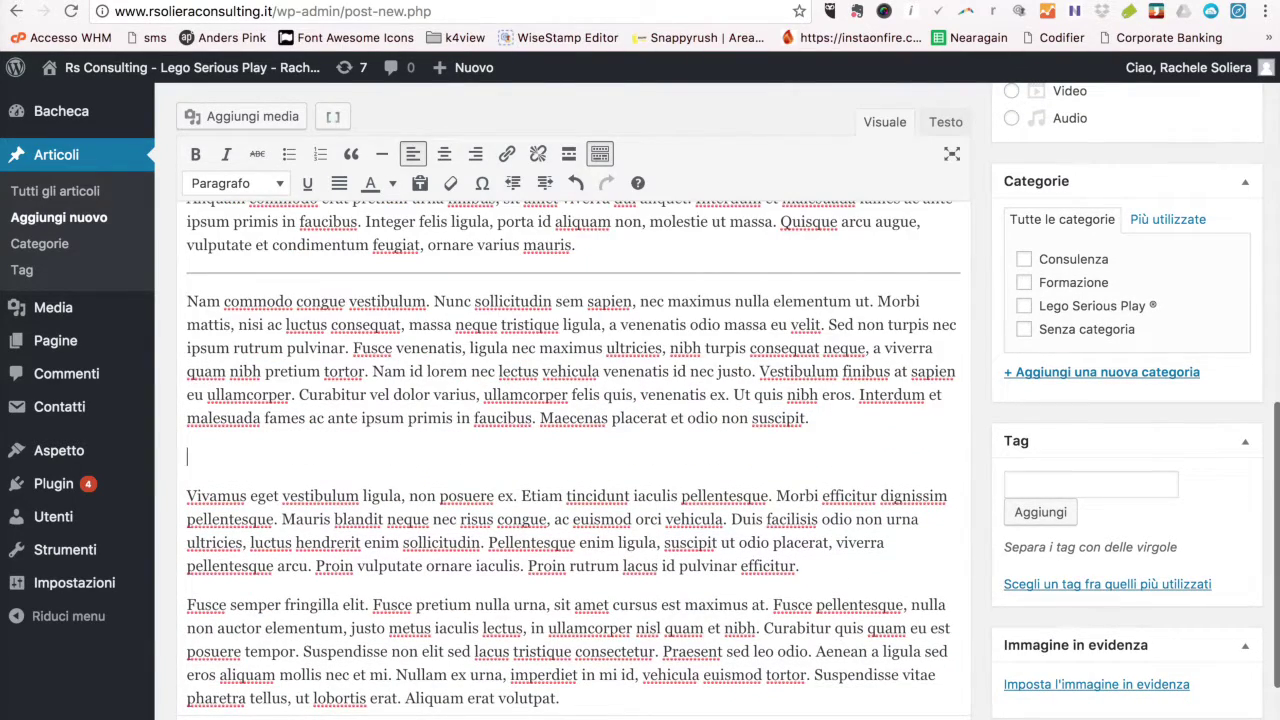
pyautogui.click(380, 156)
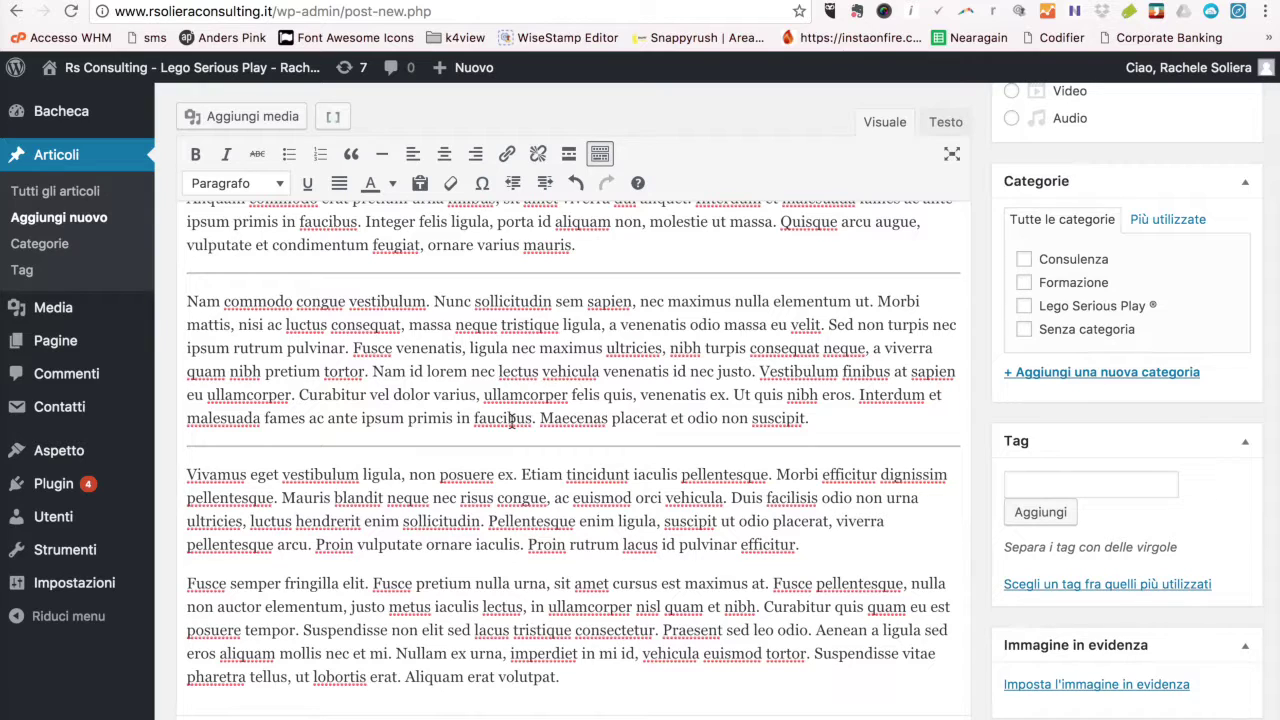
pyautogui.scroll(-1, 475, 419)
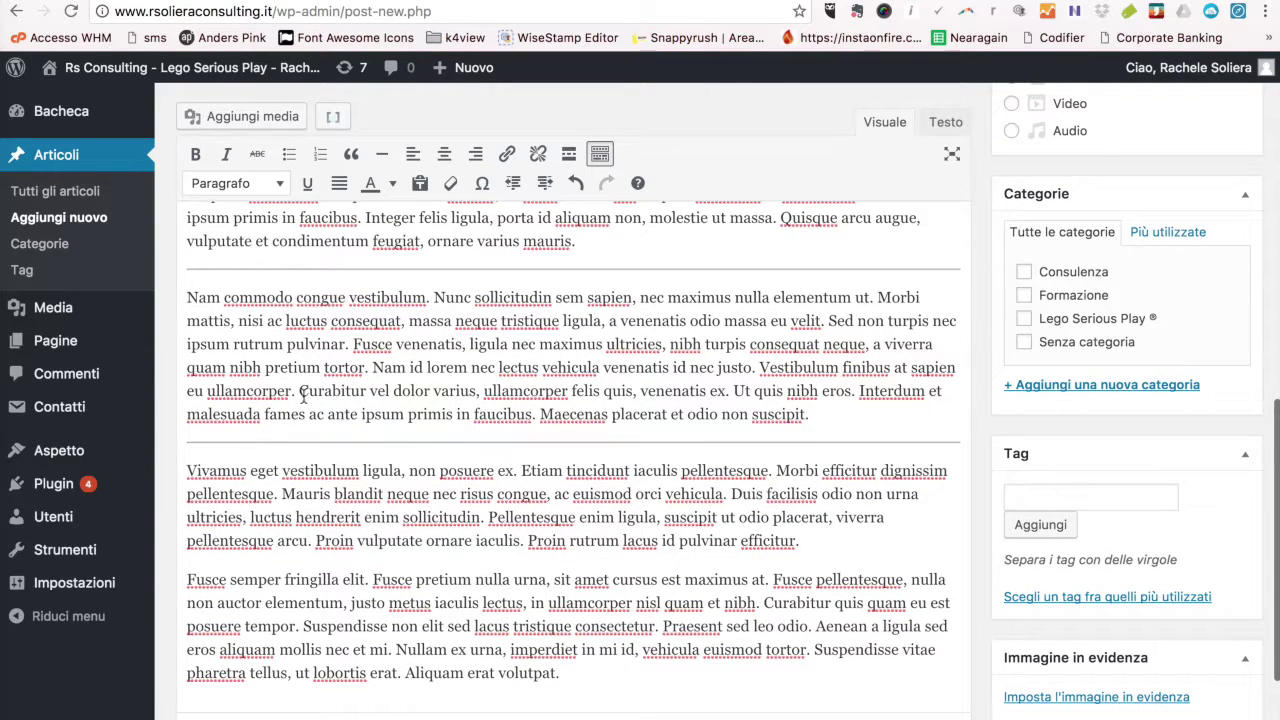
# Link the words 'Curabitur vel dolor varius' to the charismatica.biz address.
pyautogui.moveTo(299, 391); pyautogui.dragTo(477, 397)
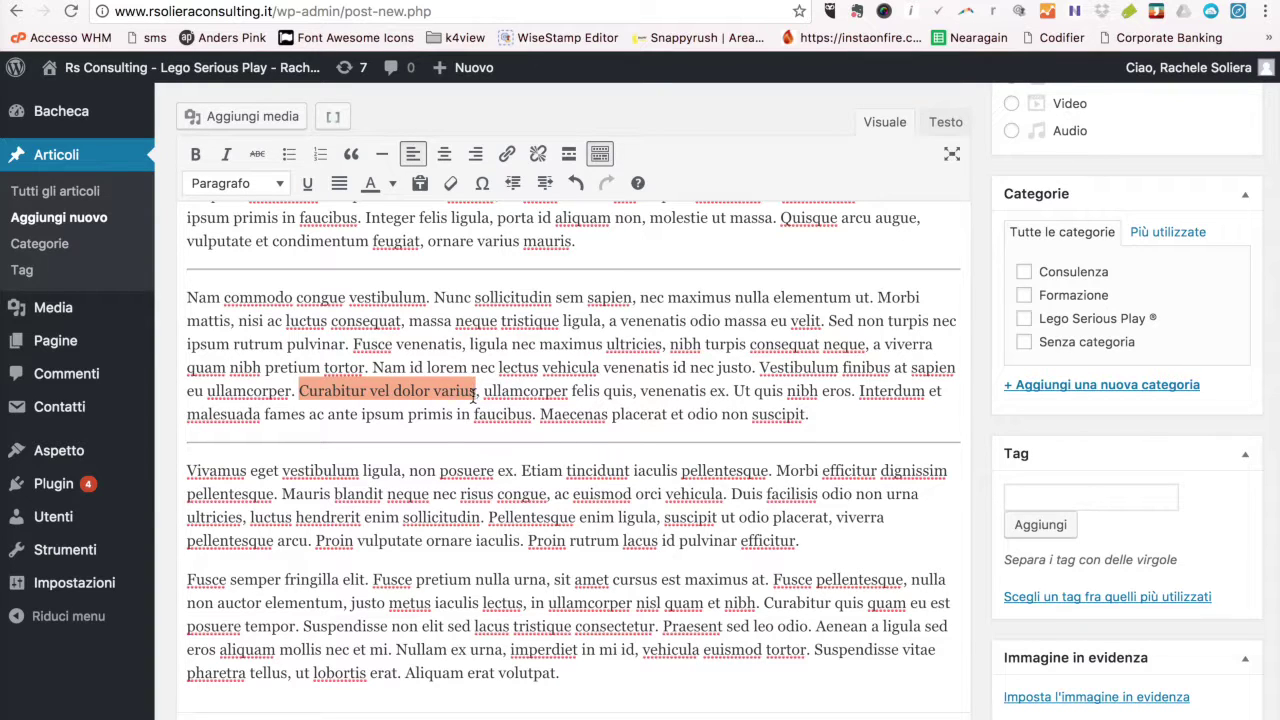
pyautogui.scroll(-1, 494, 240)
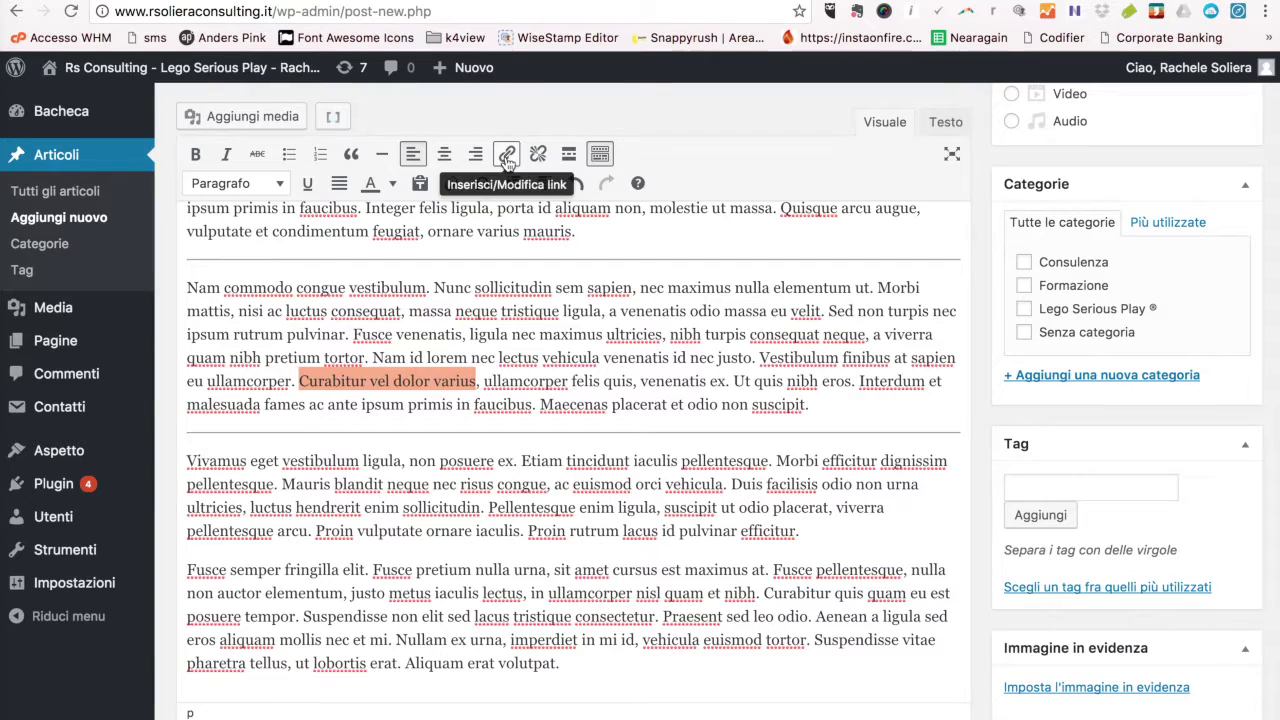
pyautogui.click(507, 156)
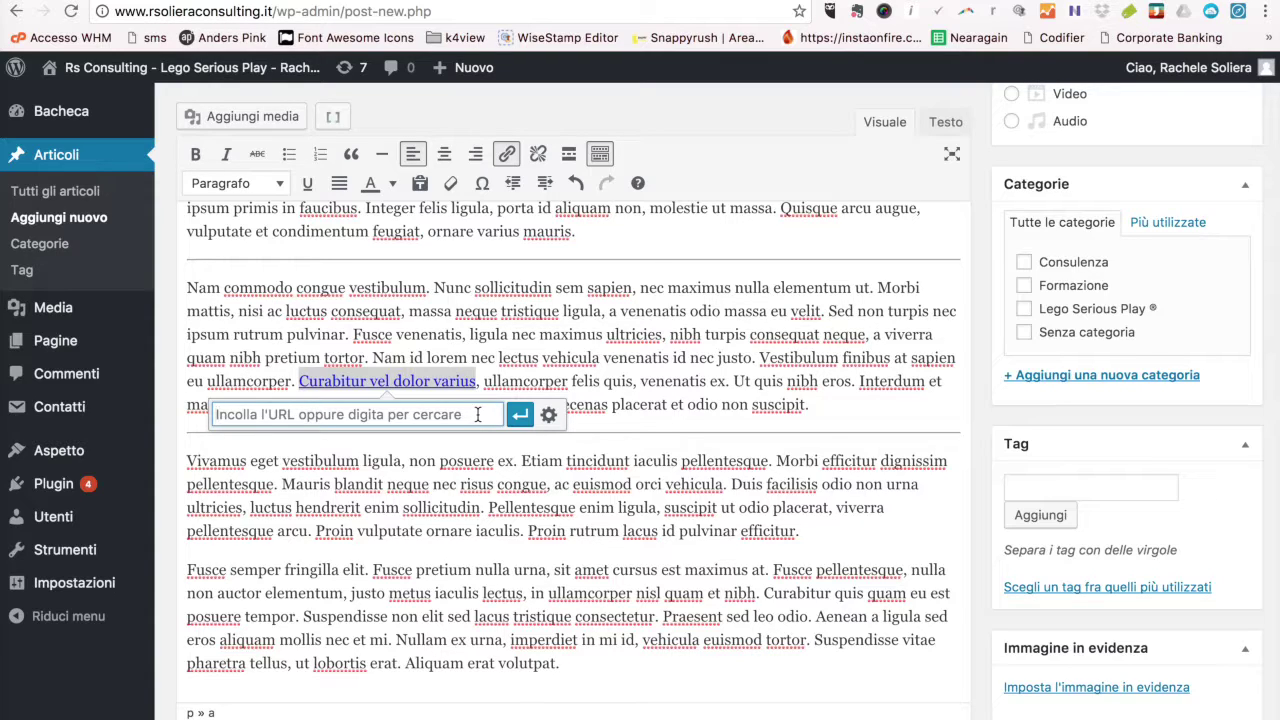
pyautogui.write('http://www.charismatica.biz')
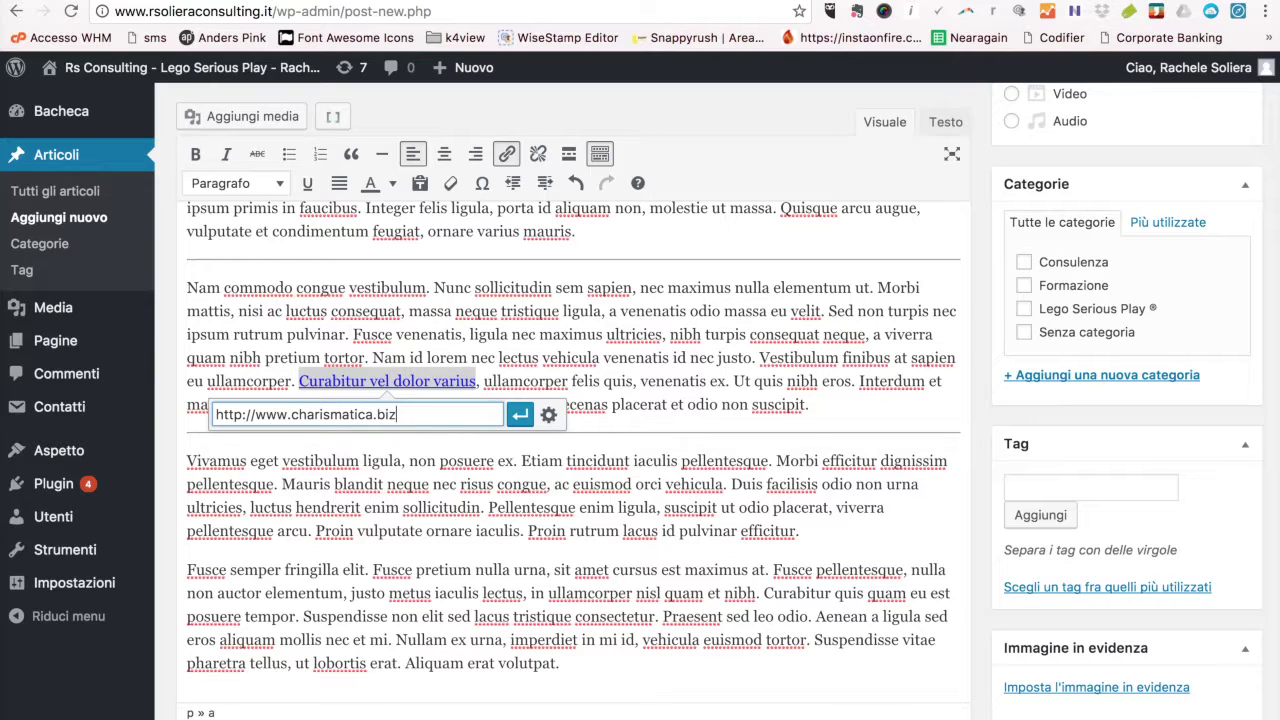
pyautogui.press('Return')
pyautogui.click(447, 459)
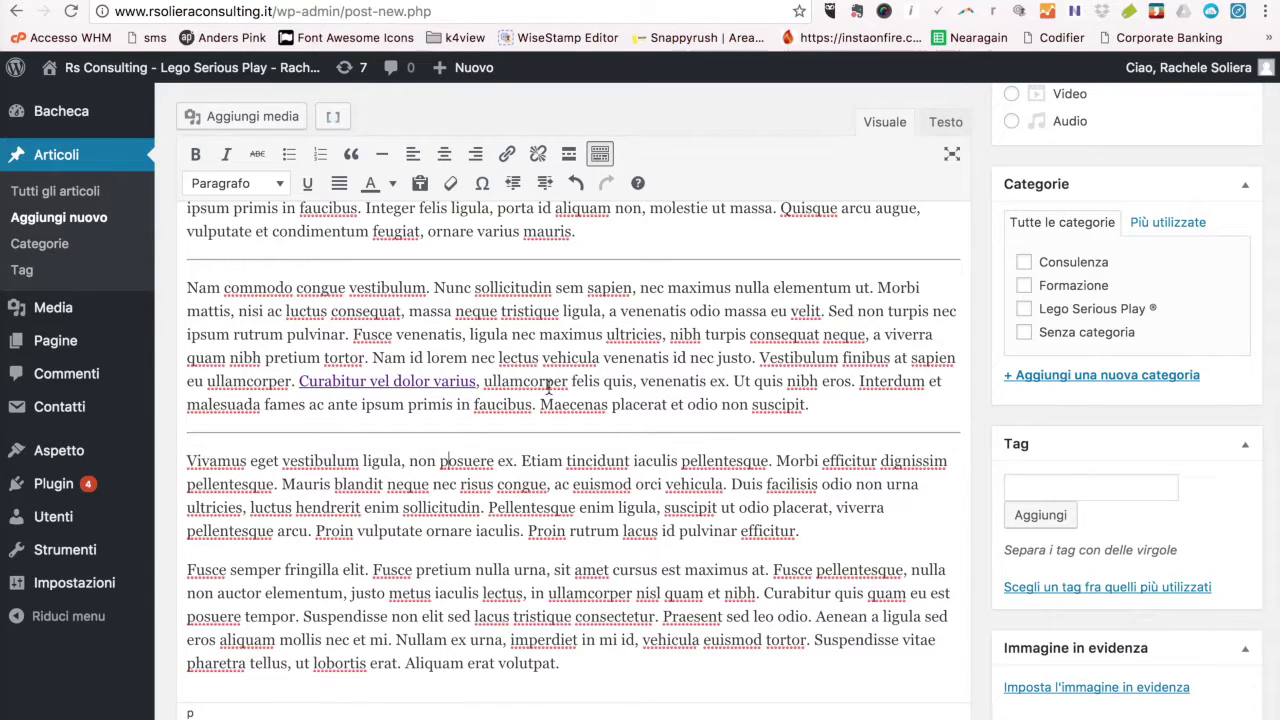
# Link 'venenatis ex' to the Perchè scegliere me page found by searching 'chi'.
pyautogui.moveTo(641, 383); pyautogui.dragTo(718, 385)
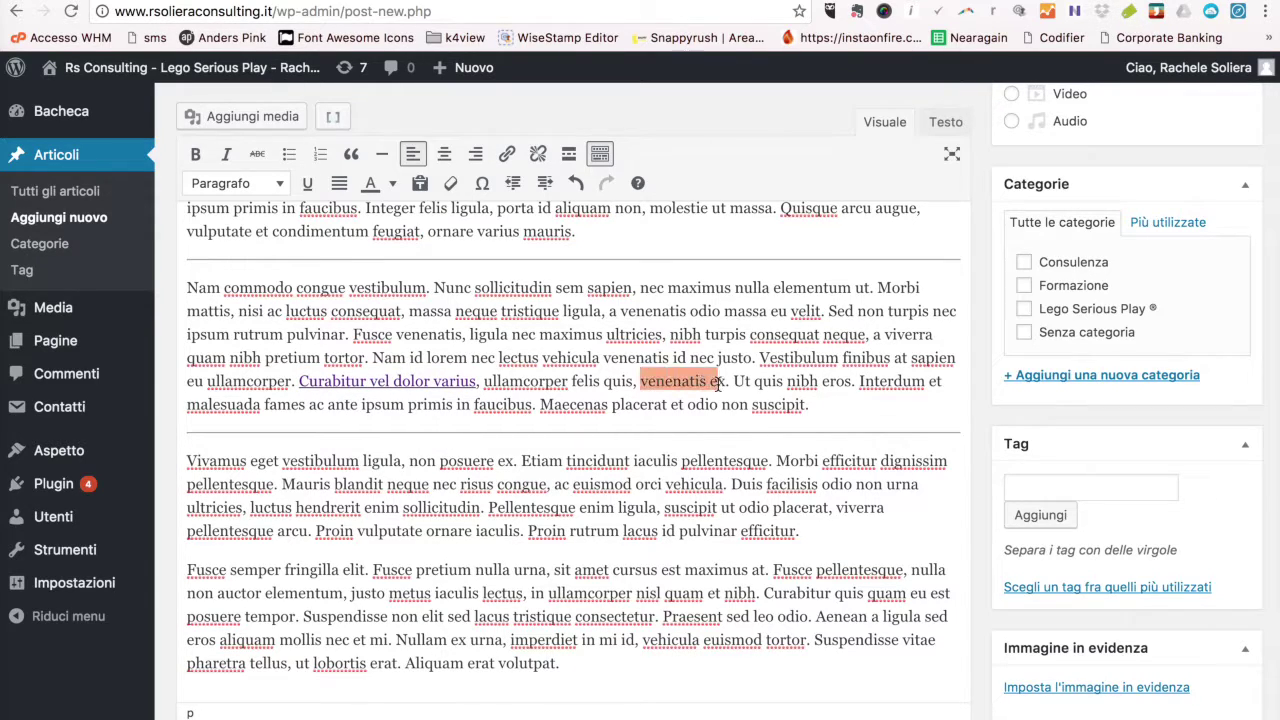
pyautogui.scroll(-1, 545, 298)
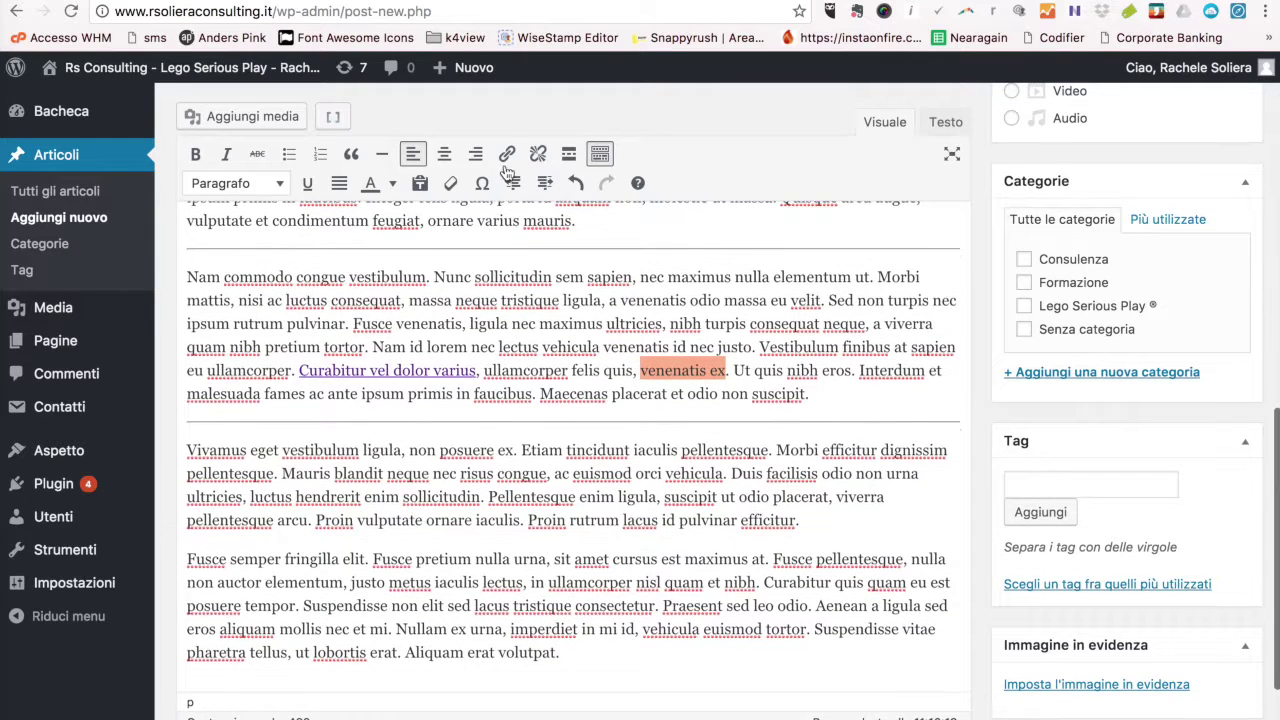
pyautogui.click(507, 153)
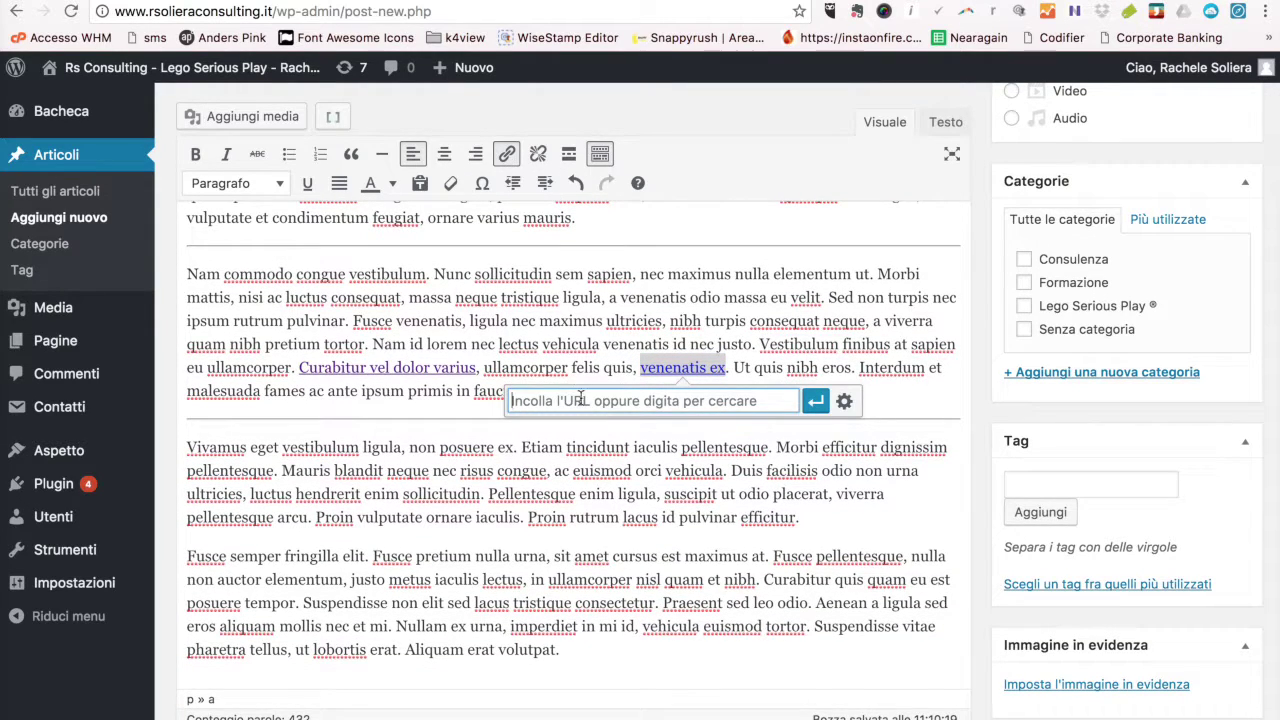
pyautogui.scroll(1, 590, 400)
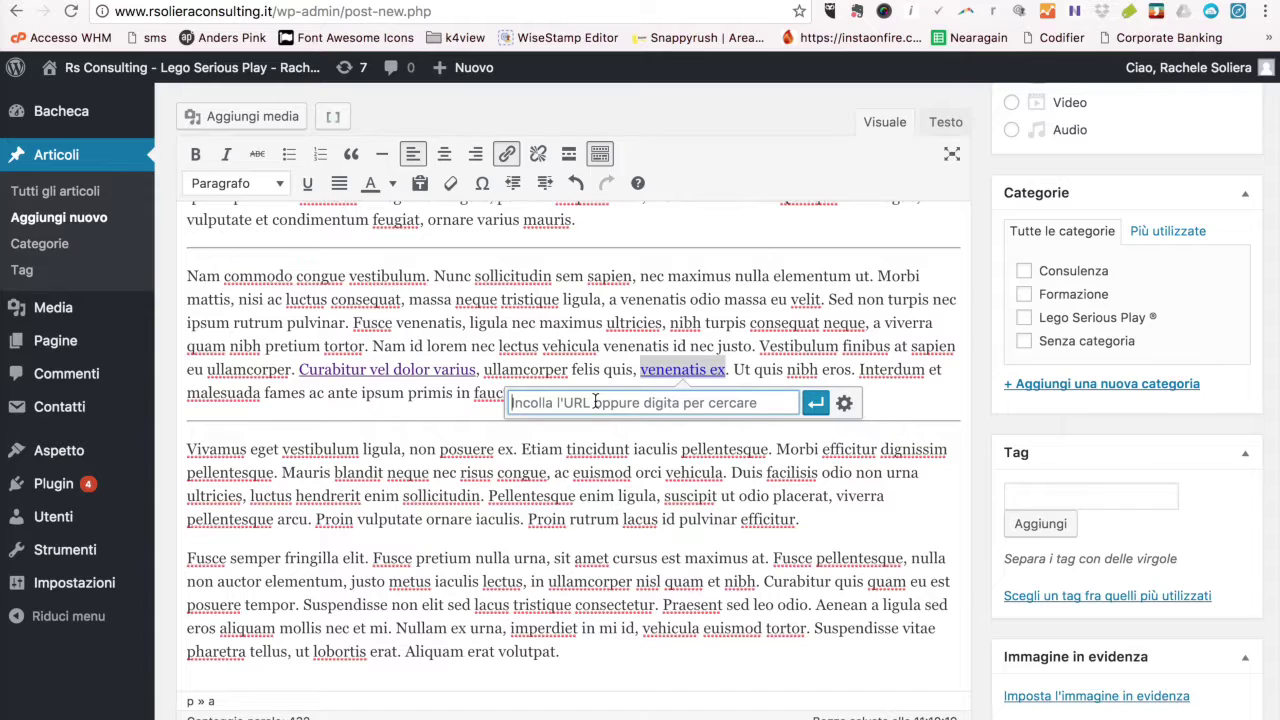
pyautogui.write('chi siamo')
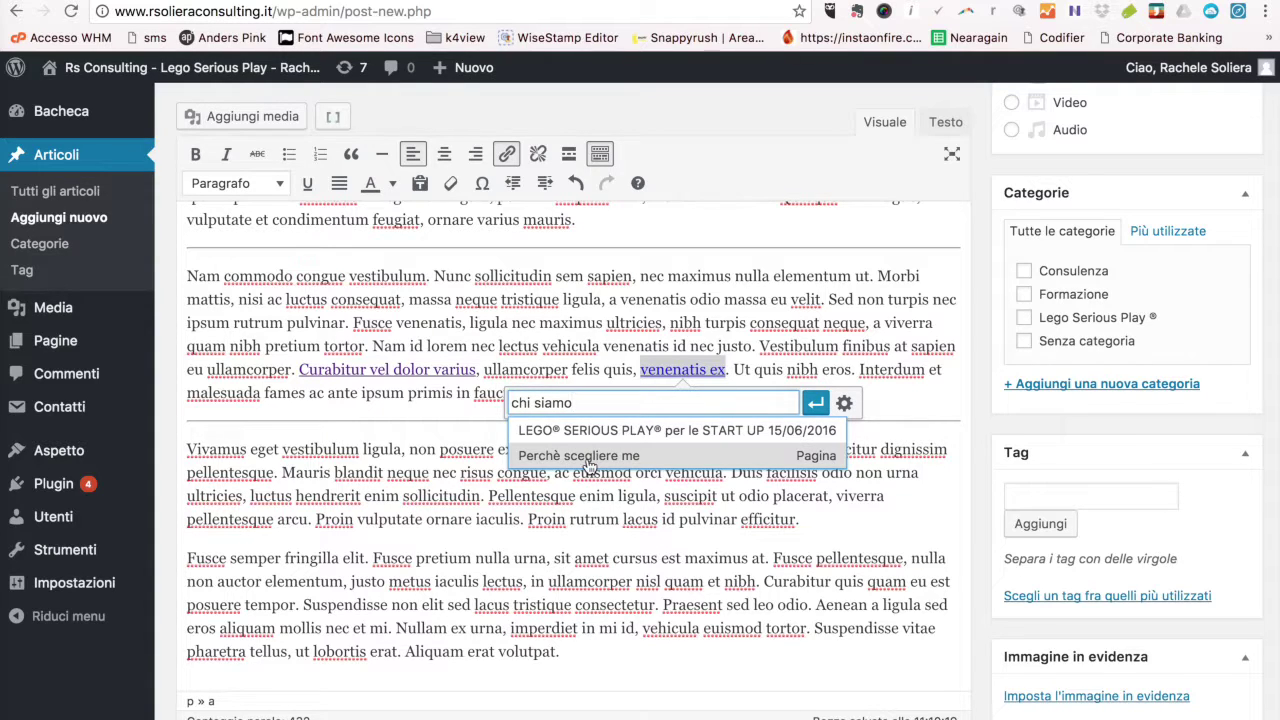
pyautogui.click(590, 456)
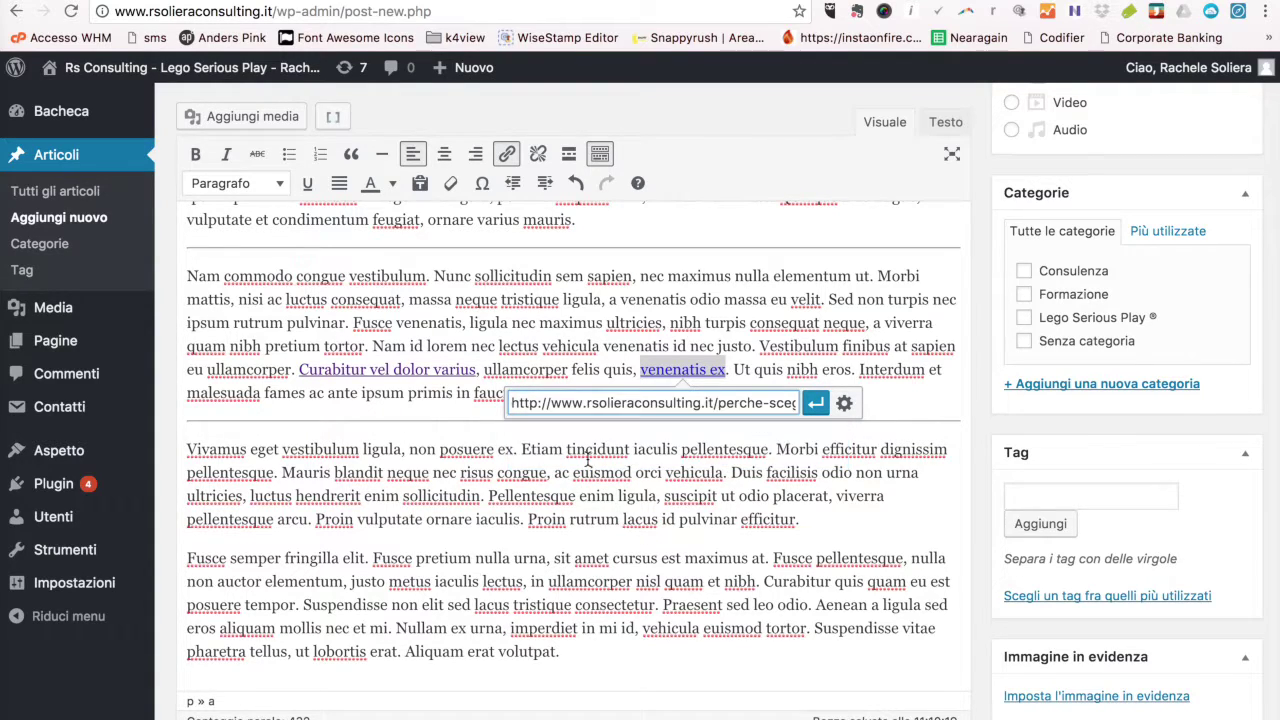
pyautogui.click(816, 404)
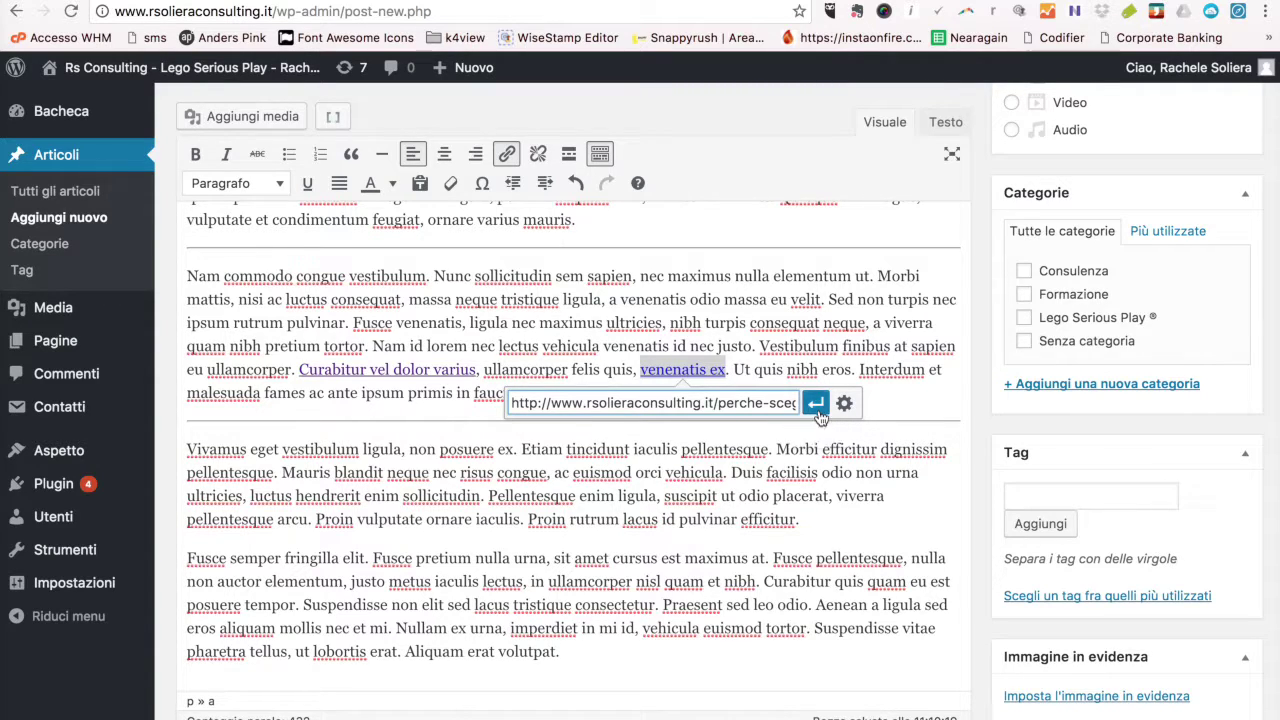
pyautogui.click(762, 452)
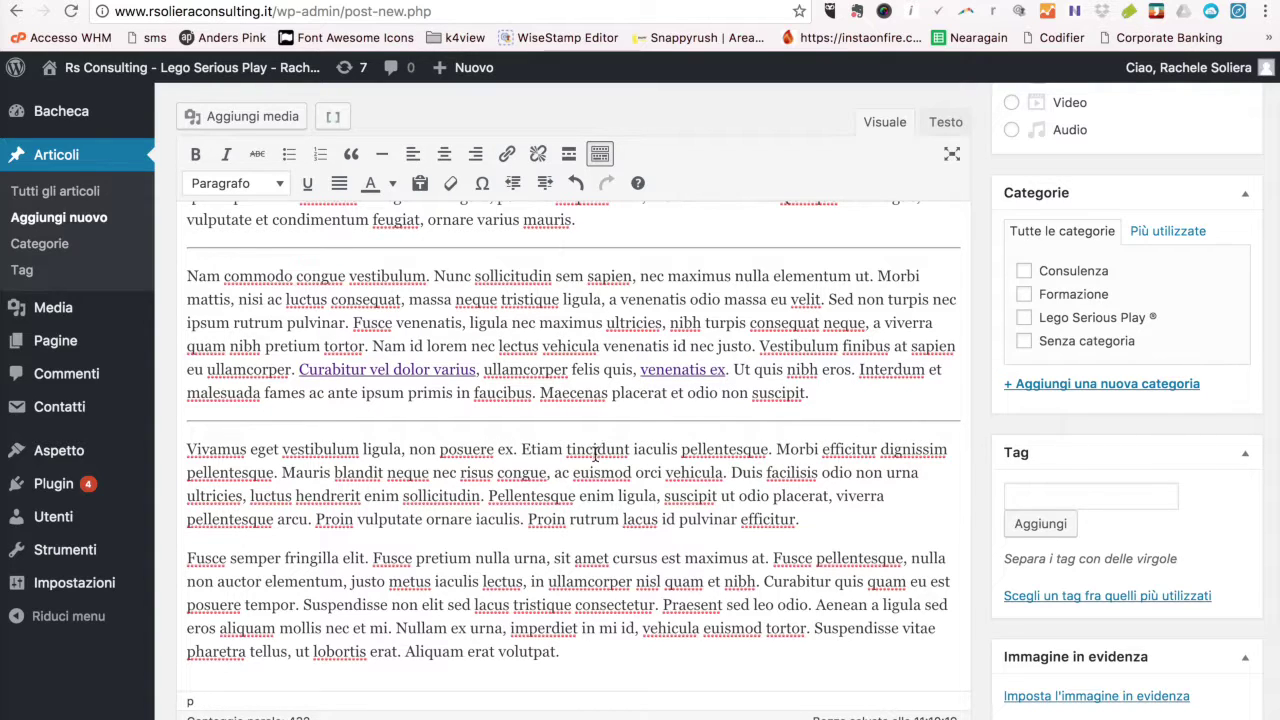
# Open an empty line just before the Vivamus eget paragraph, removing a stray ù character.
pyautogui.scroll(1, 600, 450)
pyautogui.scroll(-3, 718, 457)
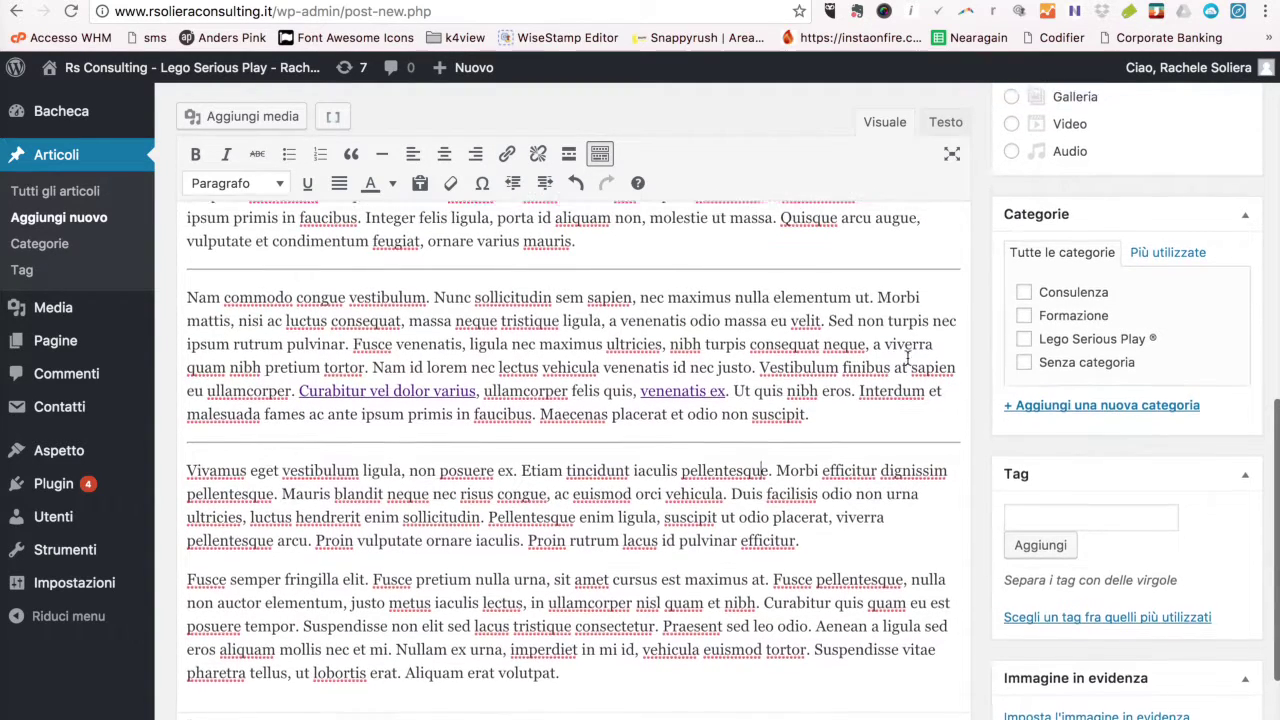
pyautogui.scroll(10, 718, 457)
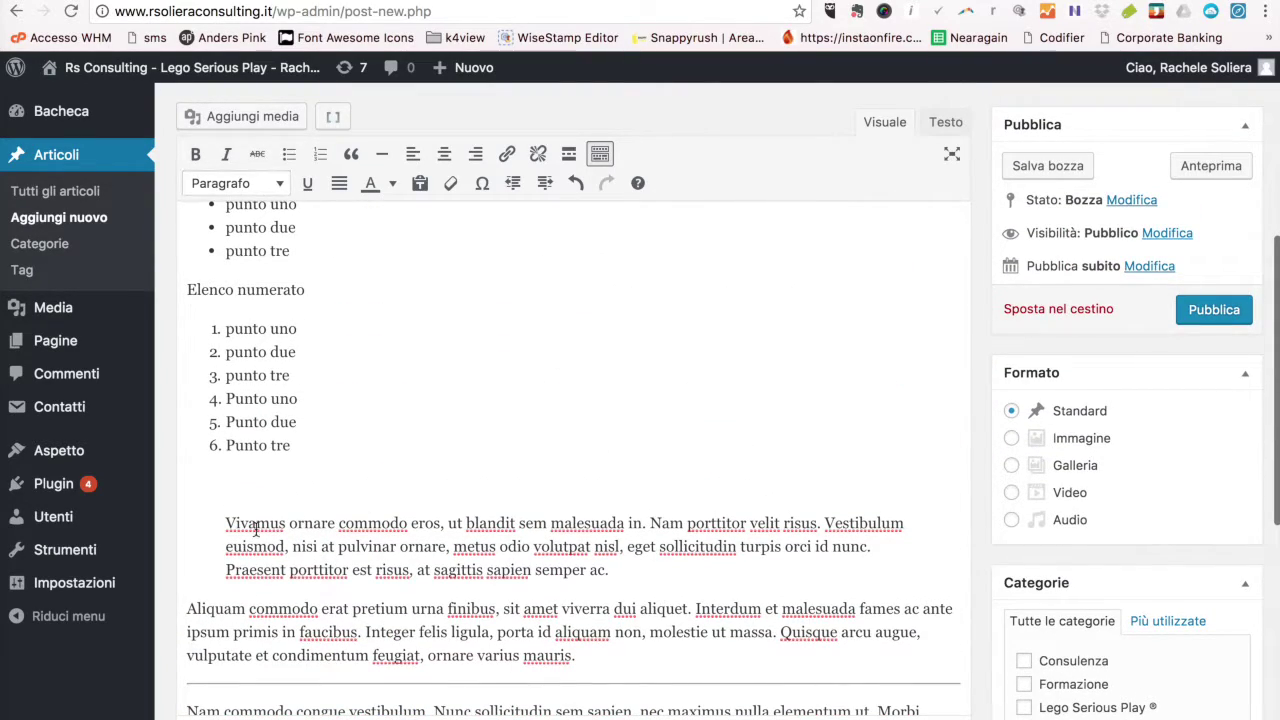
pyautogui.scroll(-3, 200, 630)
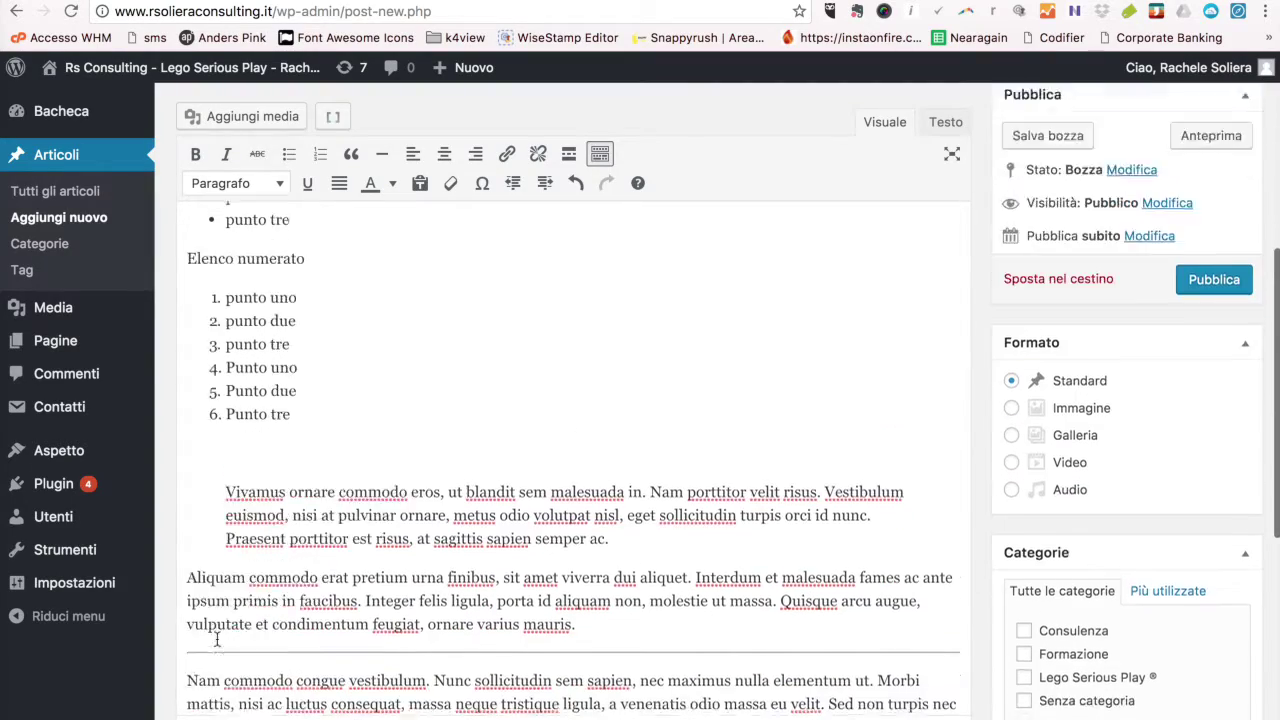
pyautogui.scroll(-7, 216, 638)
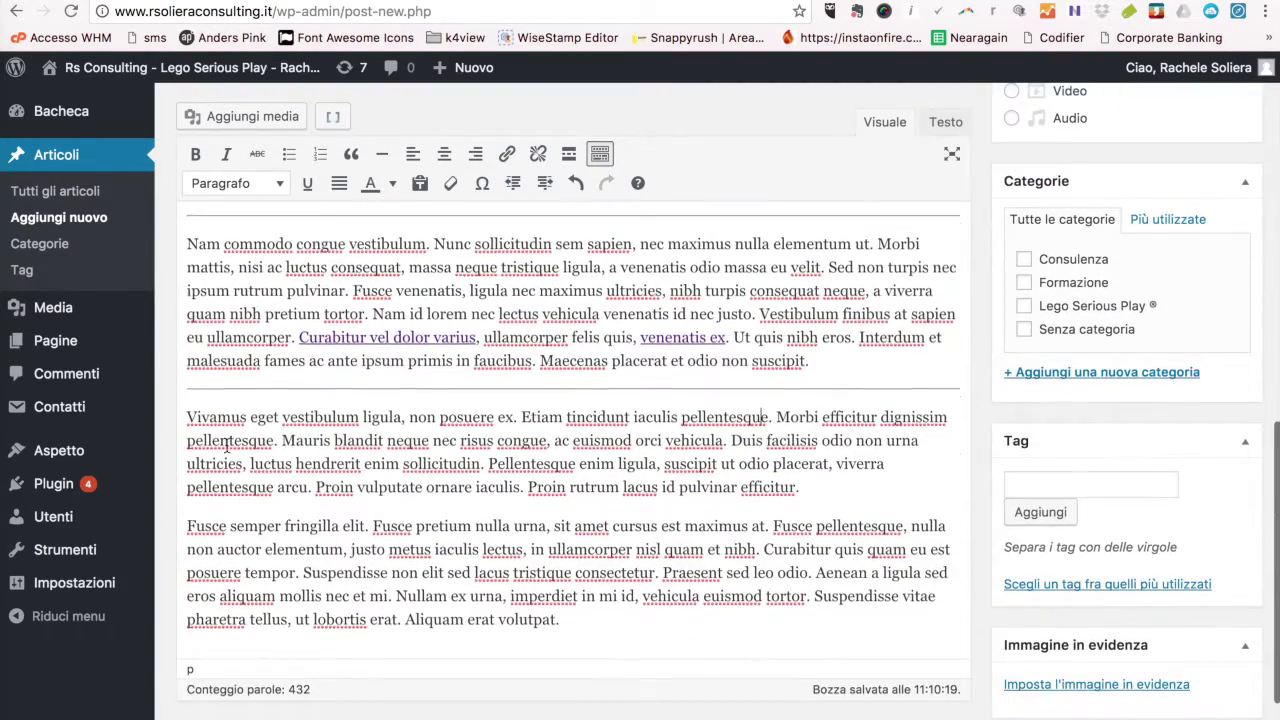
pyautogui.click(186, 417)
pyautogui.write('ù')
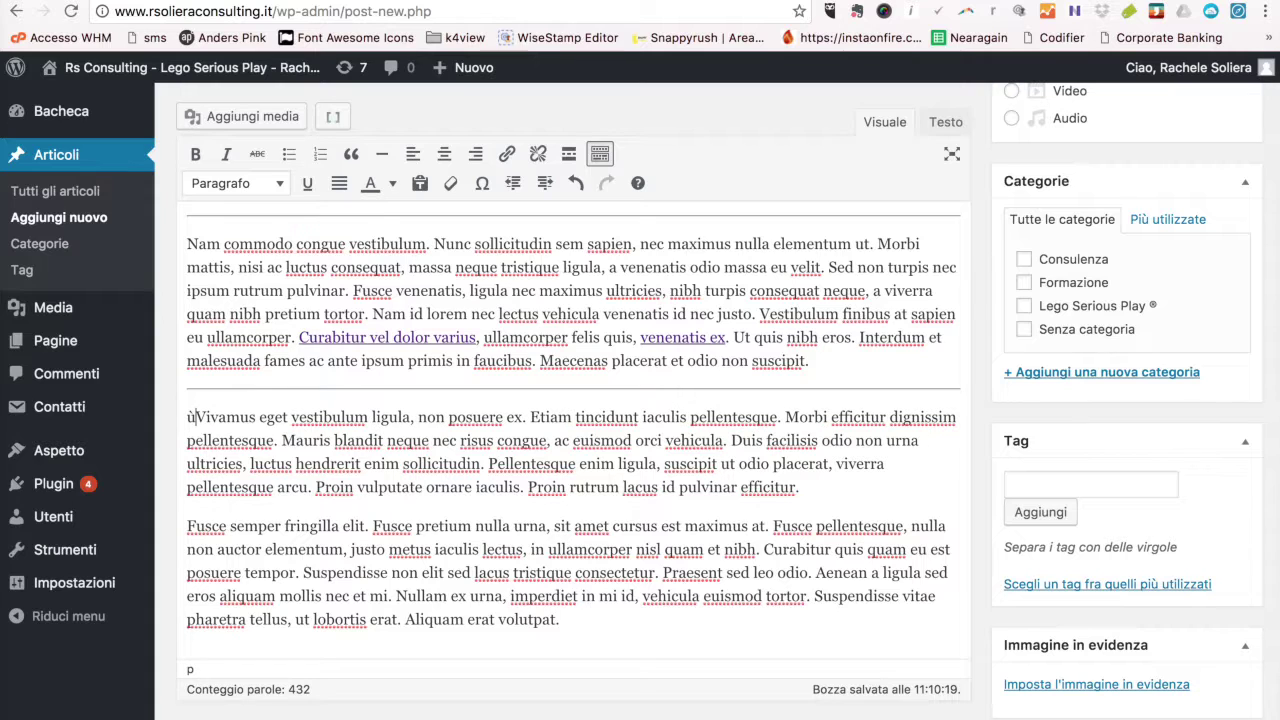
pyautogui.press('BackSpace')
pyautogui.press('Return')
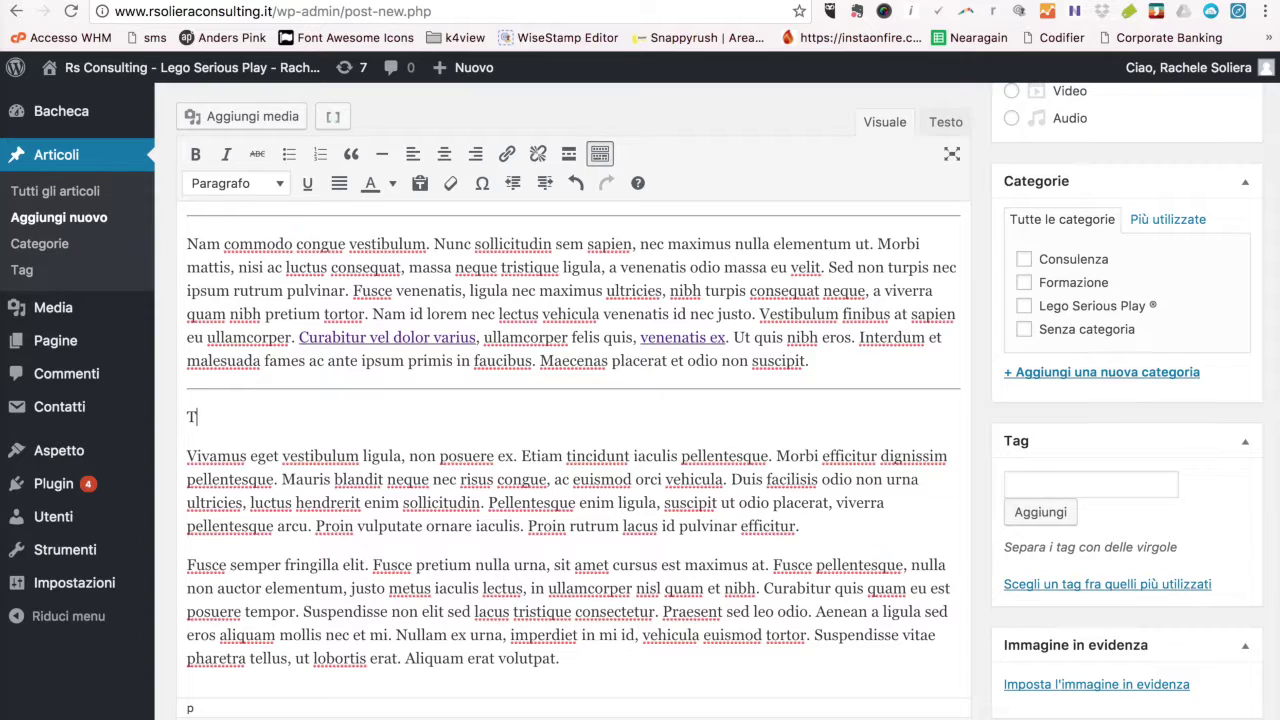
# Type Titolo 1 through Titolo 4, one per line.
pyautogui.write('Titolo 1')
pyautogui.press('Return')
pyautogui.write('Titolo 2')
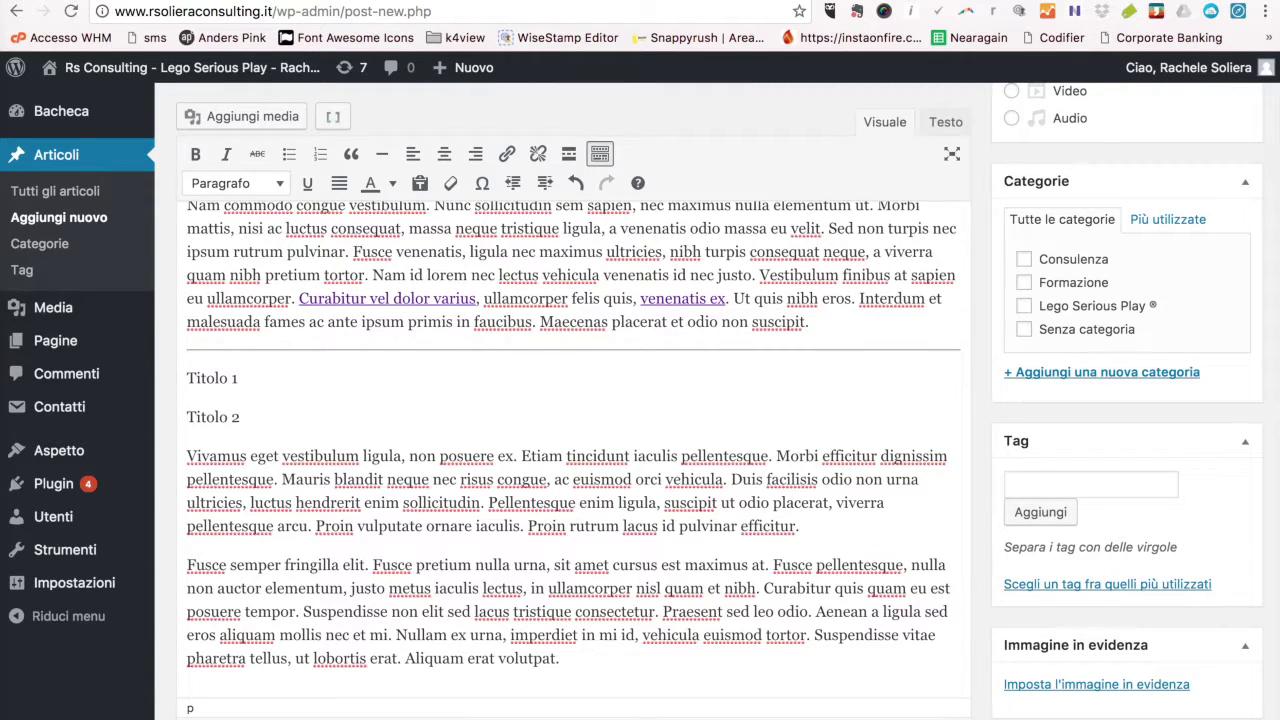
pyautogui.press('Return')
pyautogui.write('Titolo 3')
pyautogui.press('Return')
pyautogui.write('Titolo')
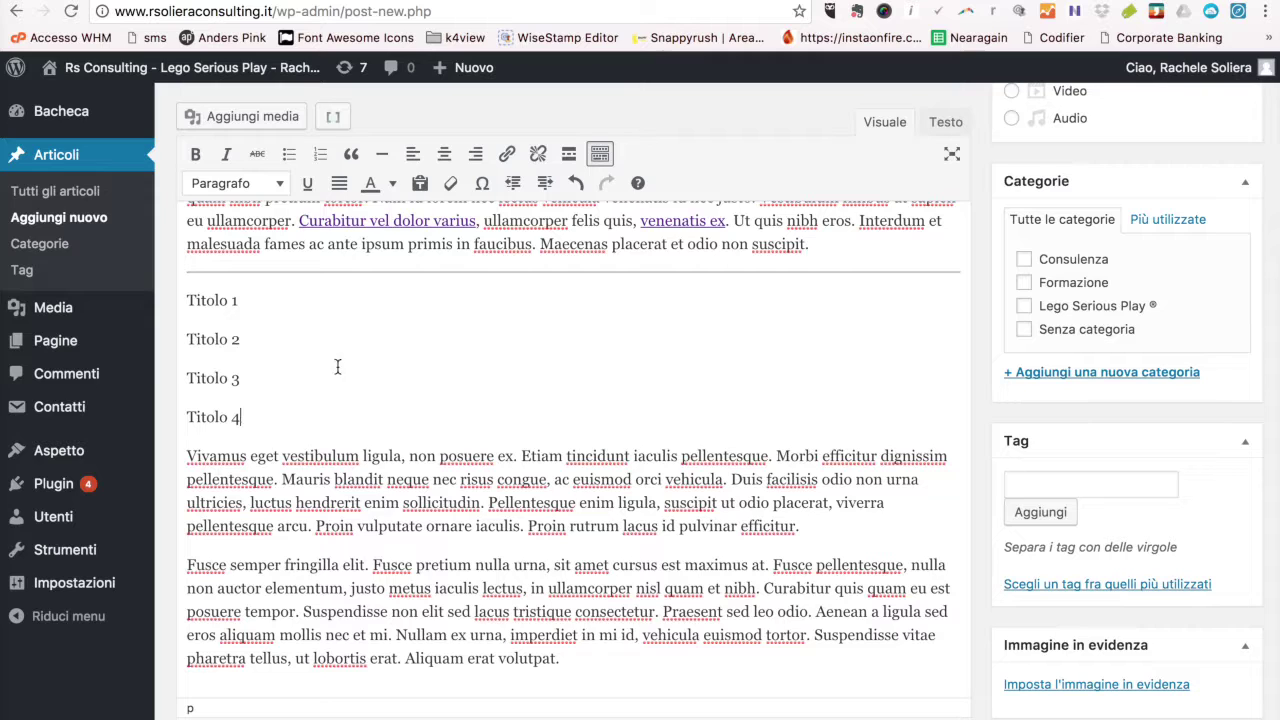
# Format the Titolo 1 line as a level-1 heading and Titolo 2 as level-2.
pyautogui.click(262, 183)
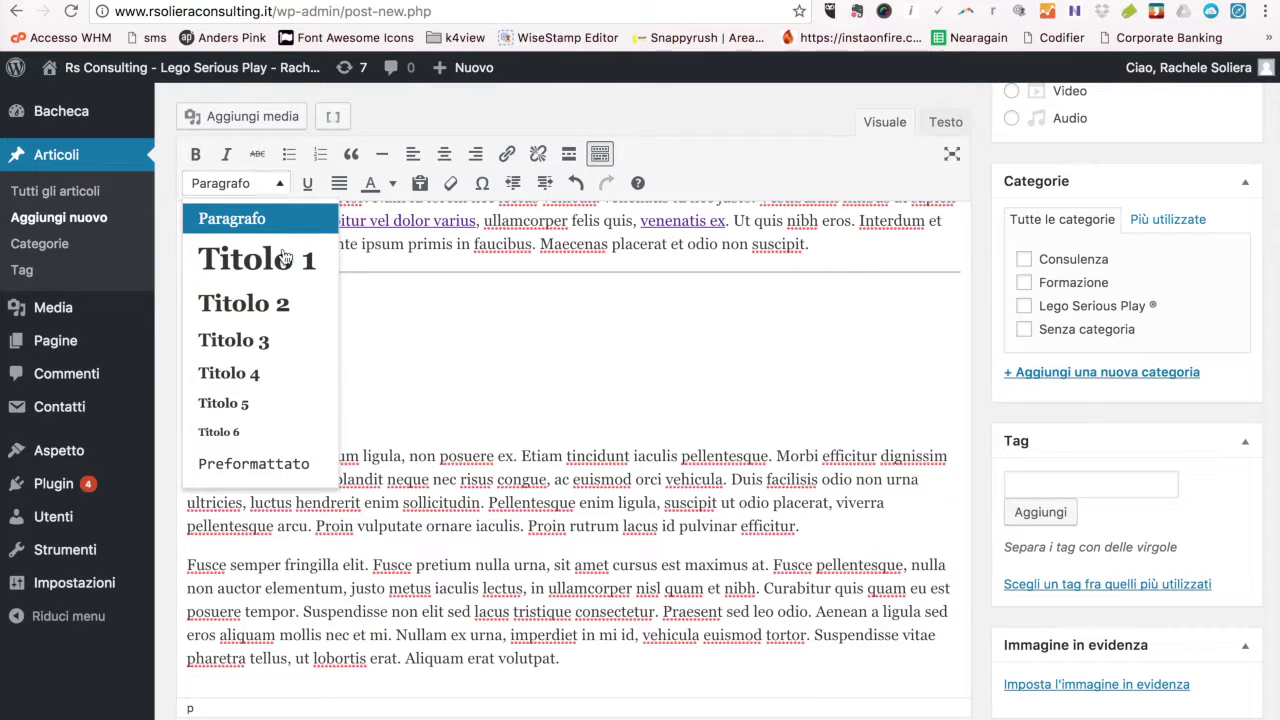
pyautogui.click(230, 258)
pyautogui.click(220, 340)
pyautogui.click(240, 183)
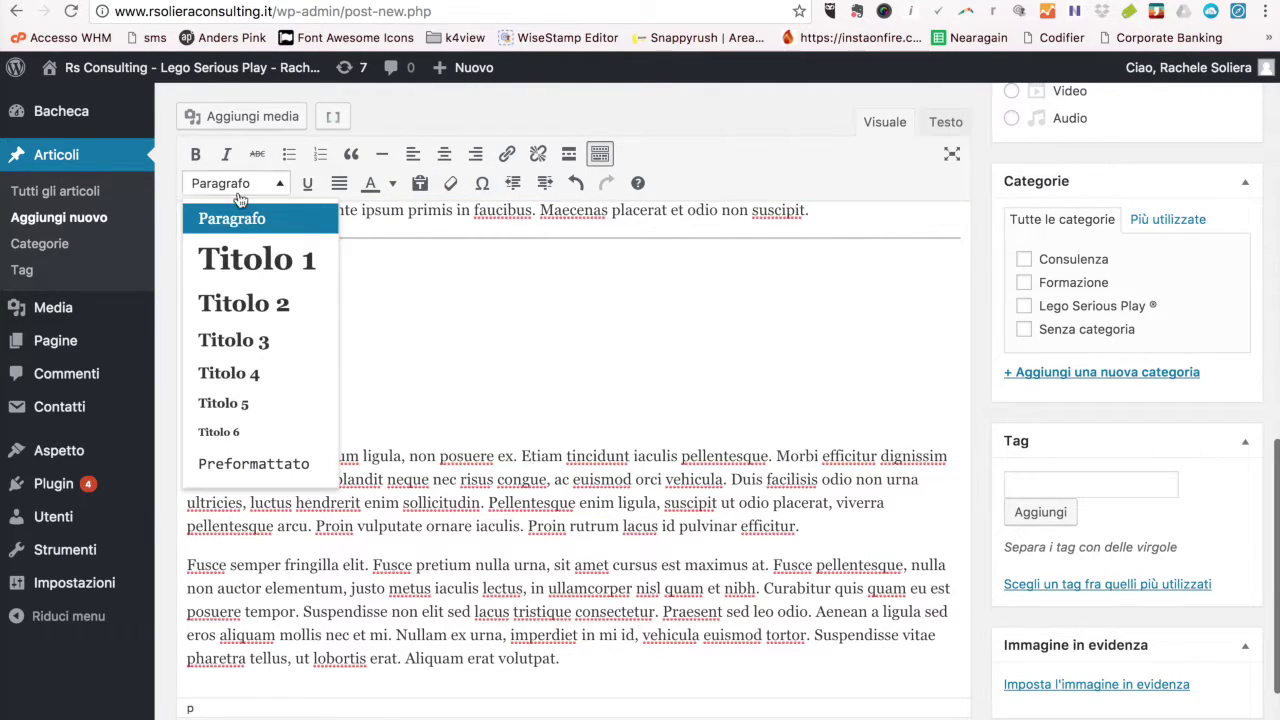
pyautogui.click(240, 300)
# Format the Titolo 3 and Titolo 4 lines as level-3 and level-4 headings.
pyautogui.click(222, 384)
pyautogui.click(258, 183)
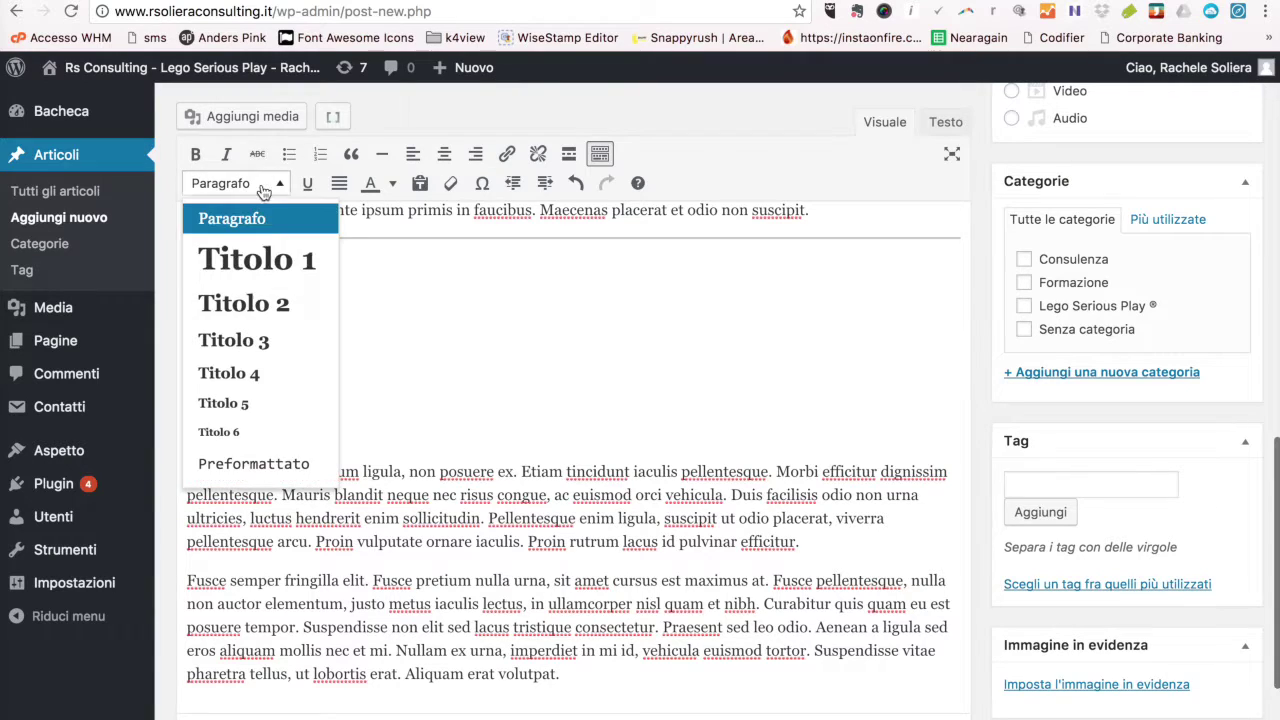
pyautogui.click(258, 337)
pyautogui.click(217, 432)
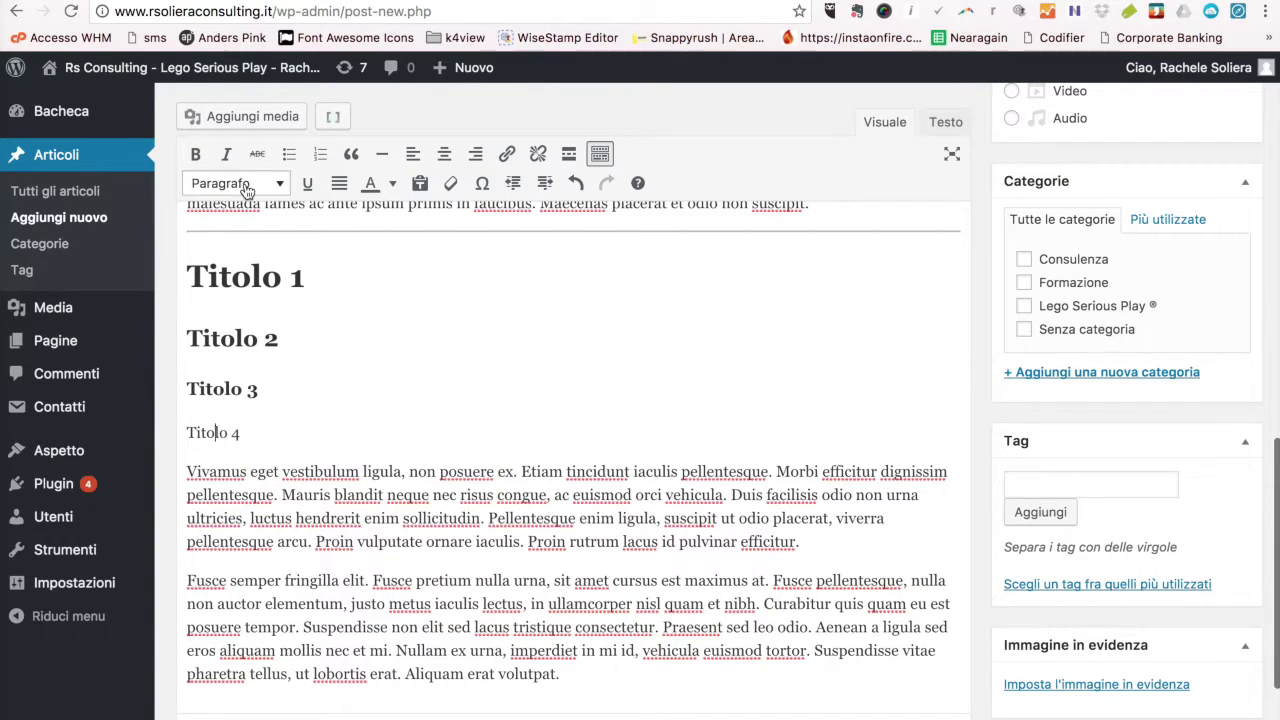
pyautogui.click(240, 183)
pyautogui.click(224, 371)
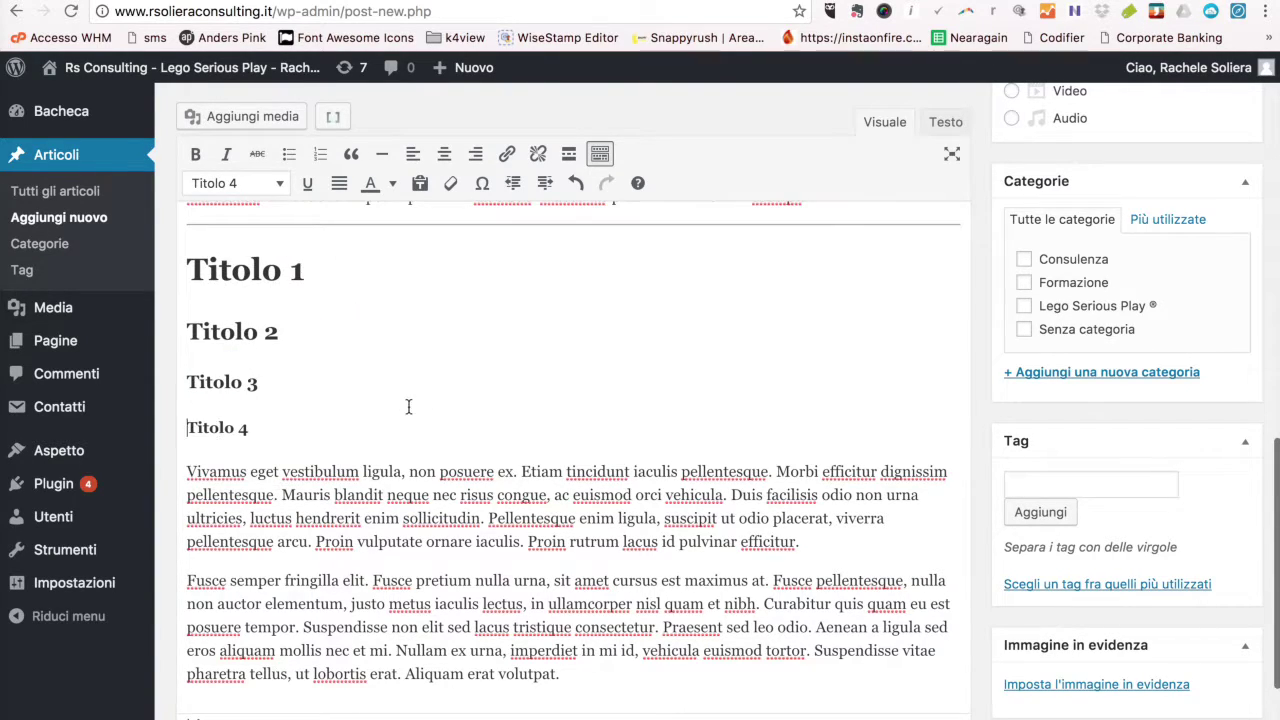
pyautogui.scroll(10, 914, 371)
pyautogui.scroll(5, 1008, 347)
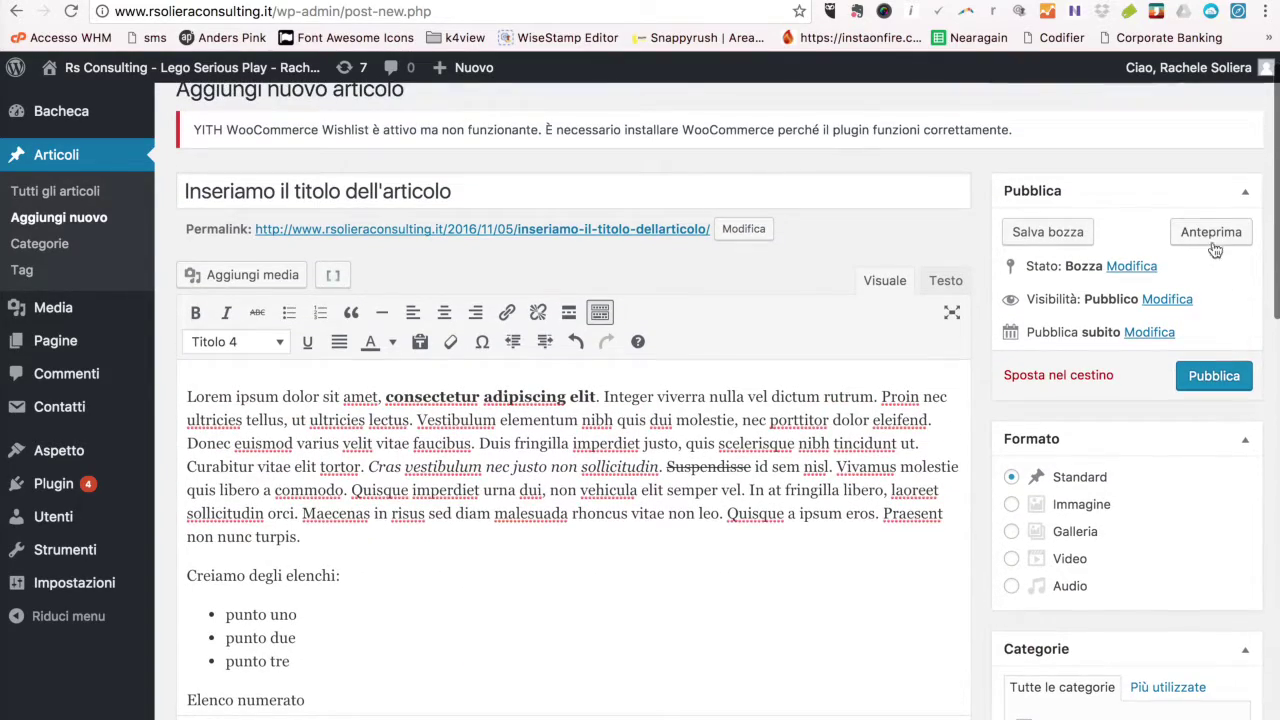
pyautogui.click(1213, 240)
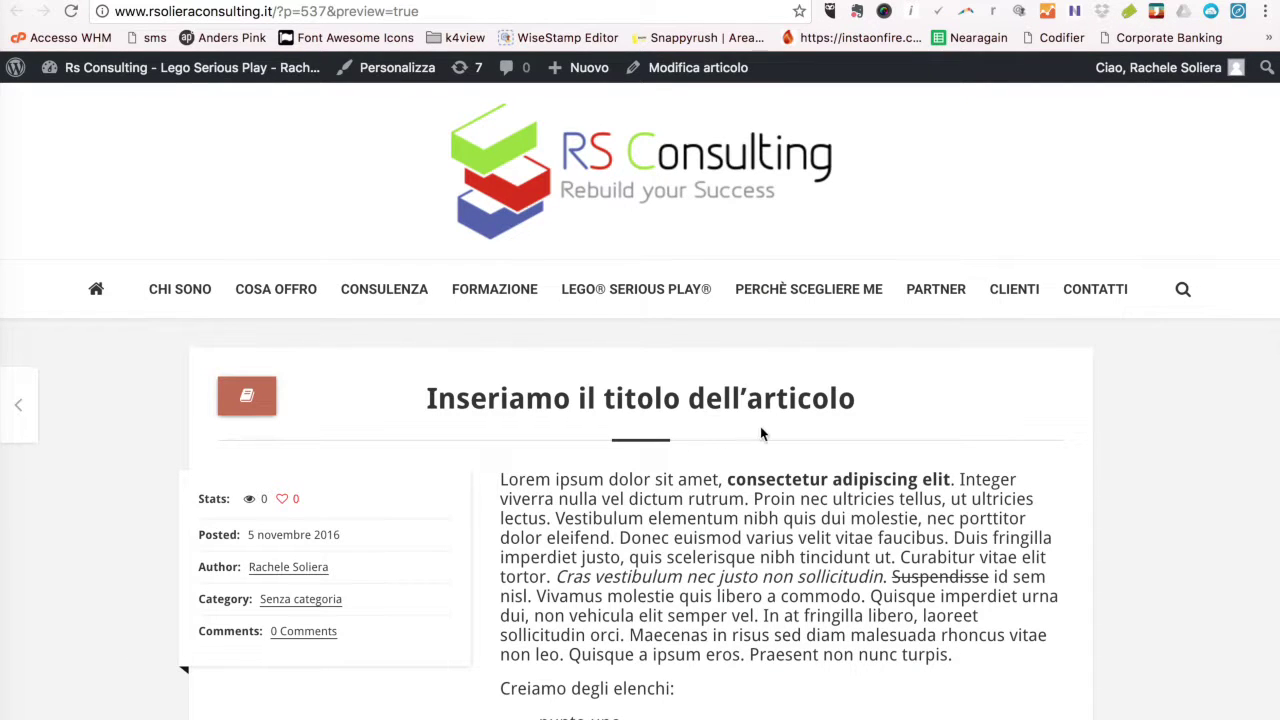
pyautogui.scroll(-1, 828, 416)
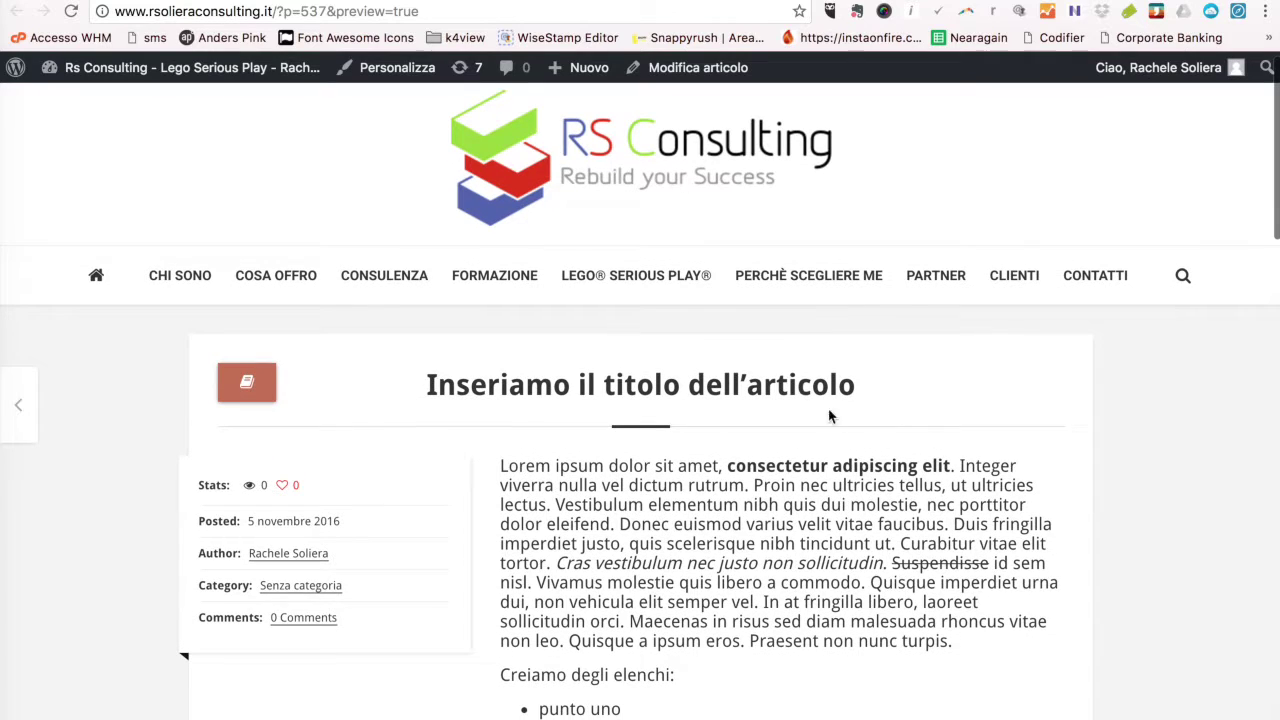
pyautogui.scroll(-5, 686, 476)
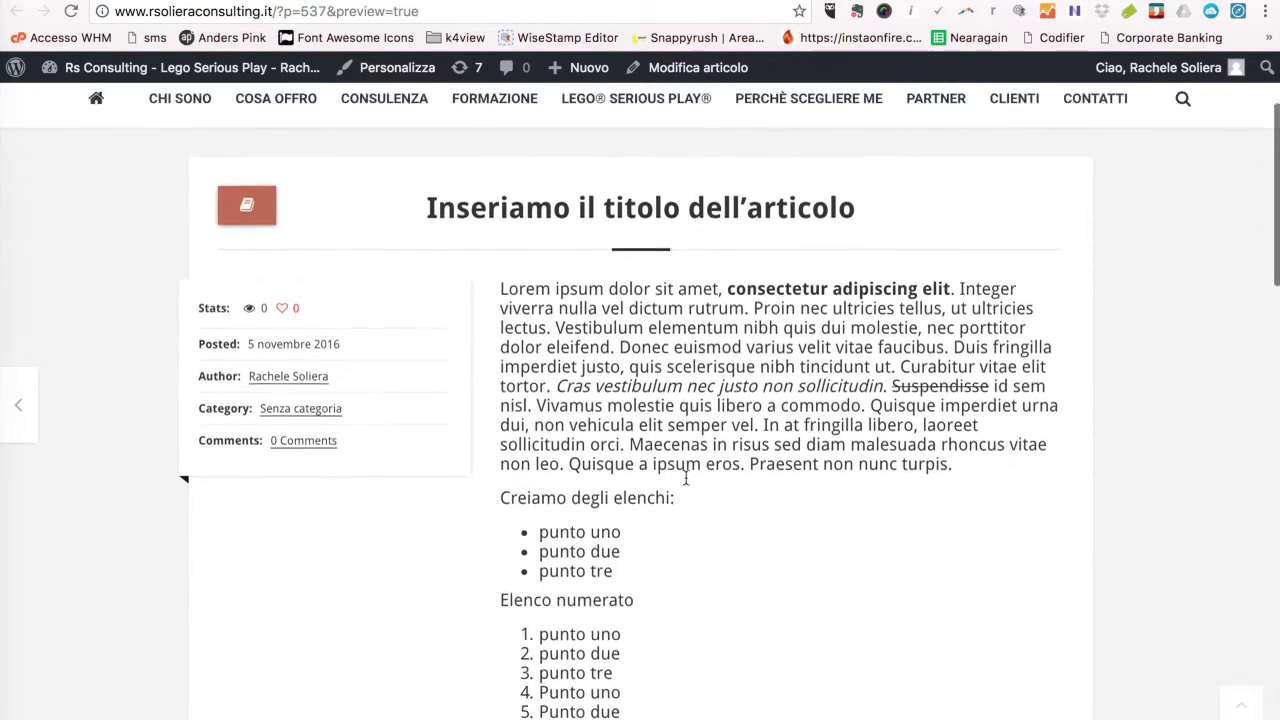
pyautogui.scroll(-10, 686, 478)
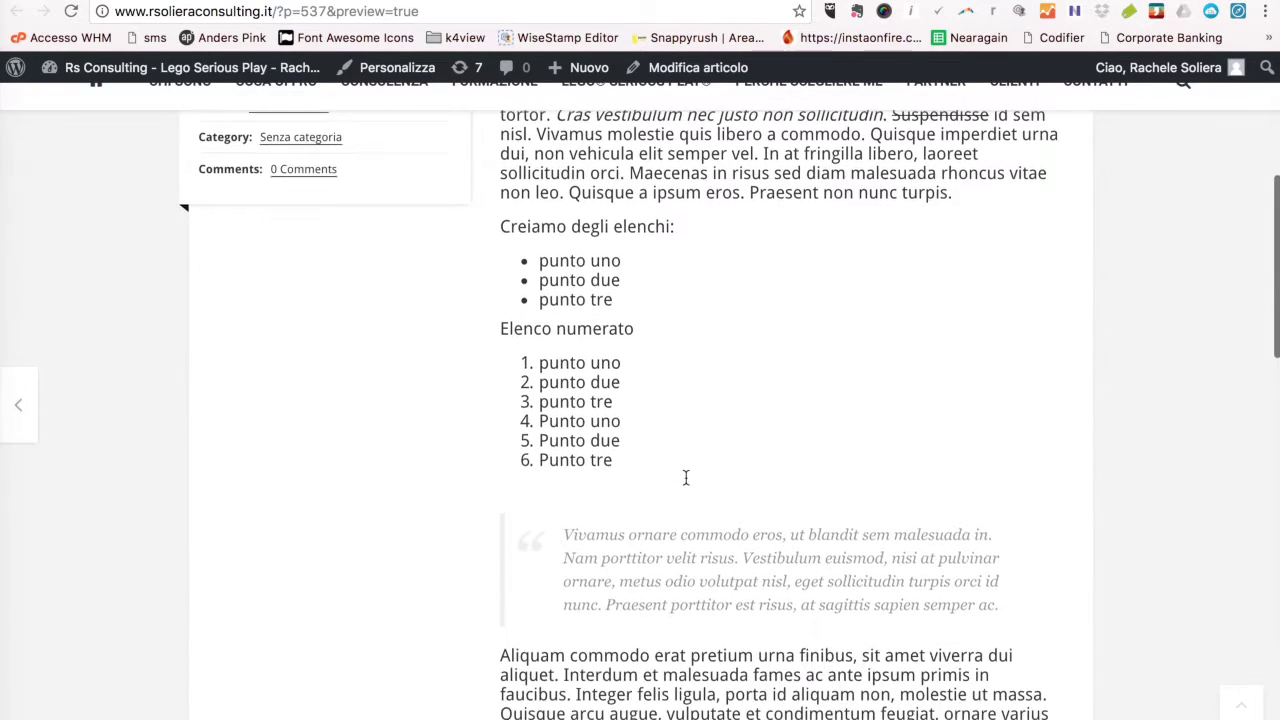
pyautogui.scroll(10, 686, 481)
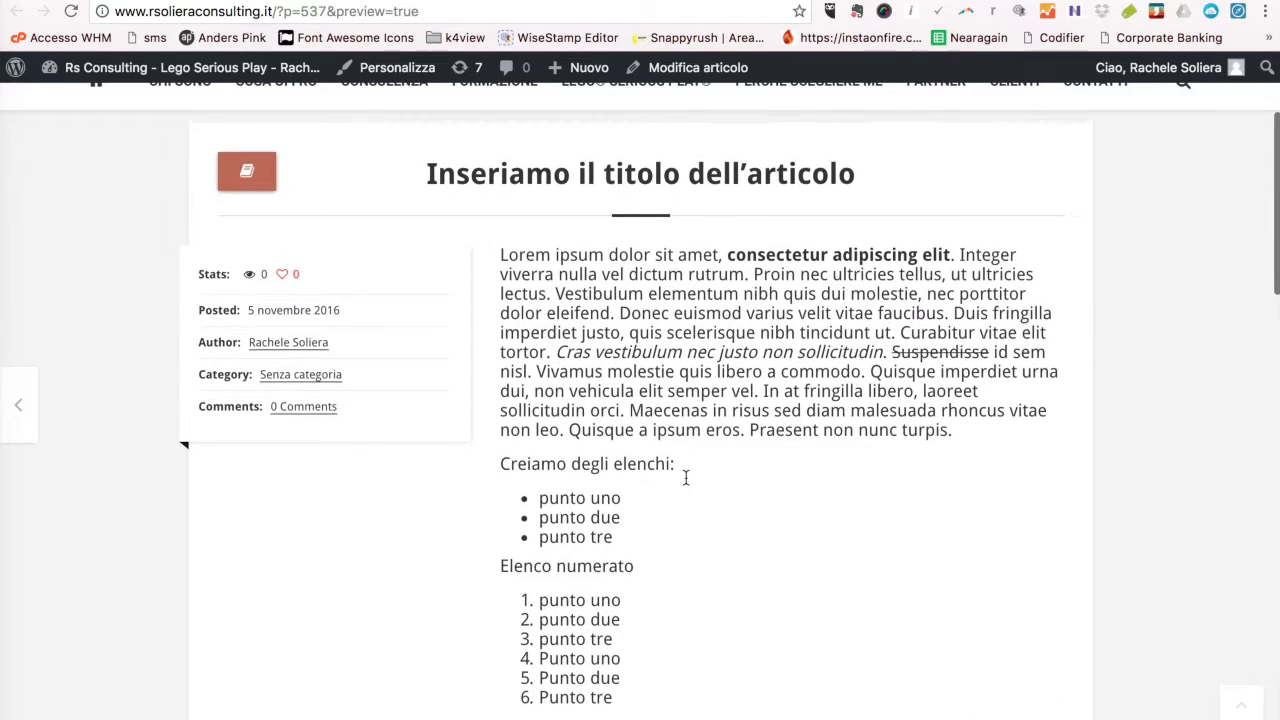
pyautogui.scroll(3, 686, 478)
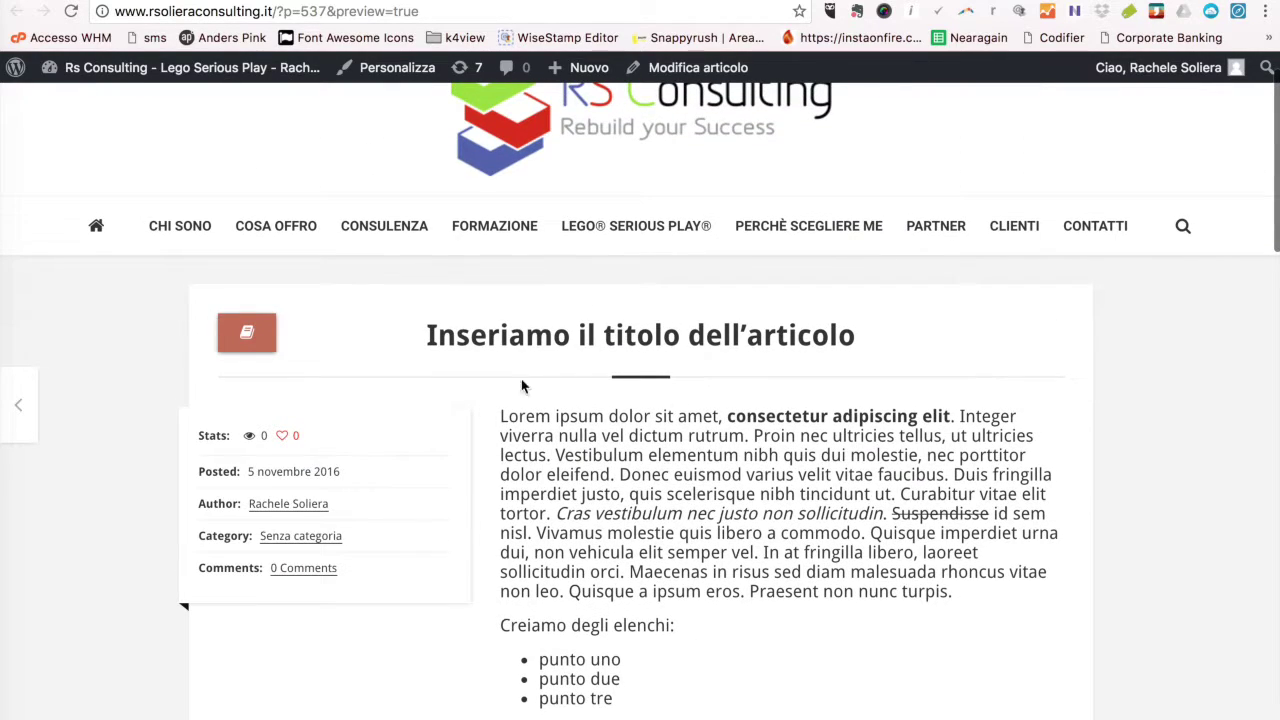
pyautogui.moveTo(420, 338); pyautogui.dragTo(876, 320)
pyautogui.click(869, 346)
pyautogui.scroll(-4, 869, 346)
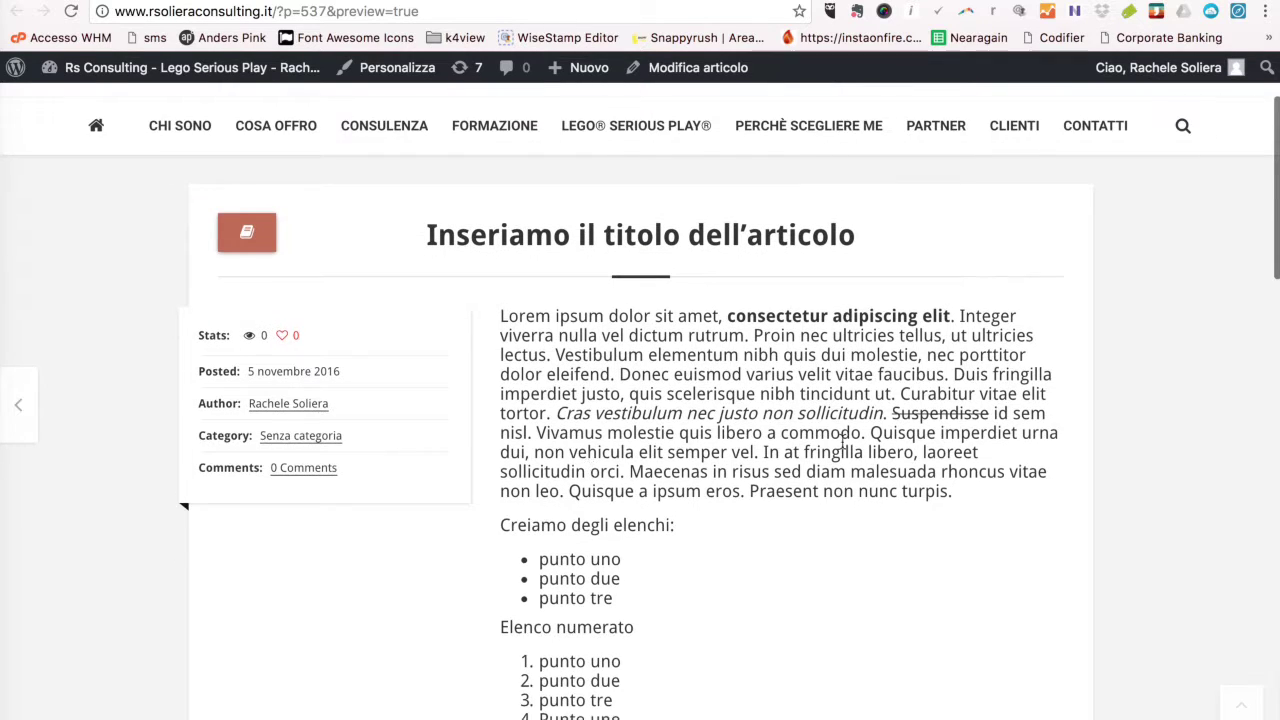
pyautogui.scroll(-5, 585, 447)
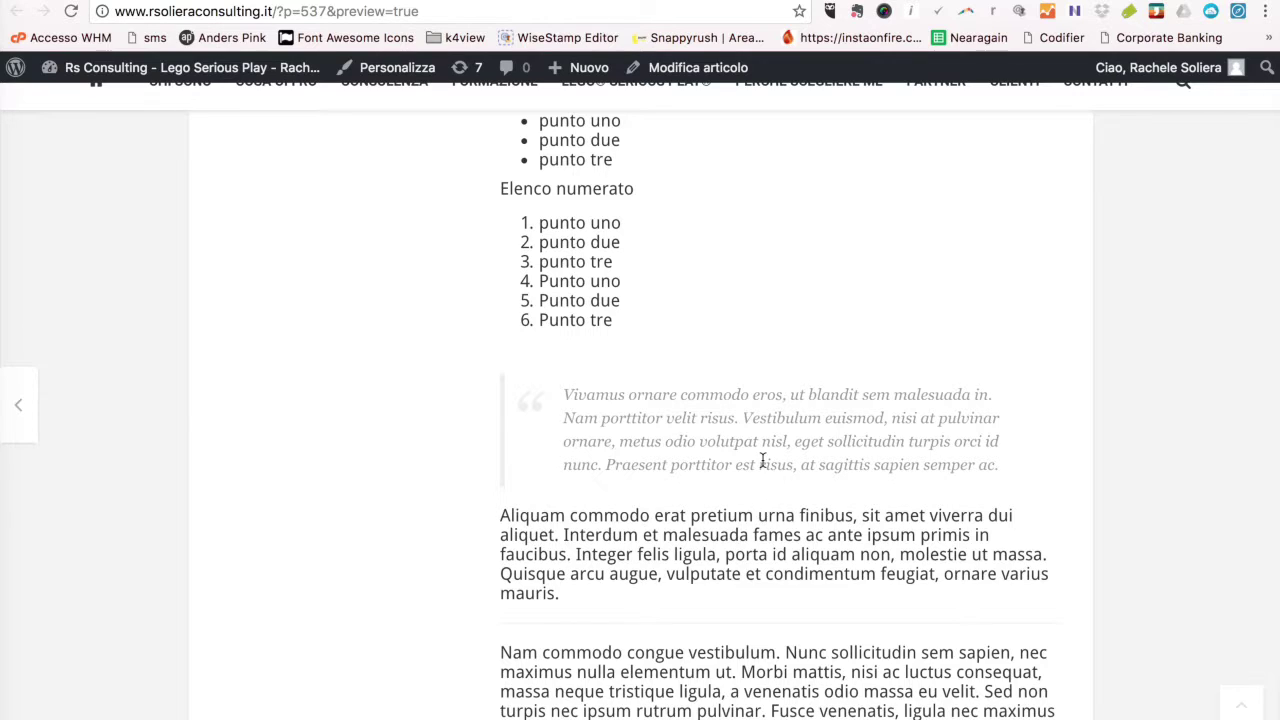
pyautogui.scroll(-8, 762, 460)
pyautogui.scroll(-1, 730, 438)
pyautogui.scroll(-8, 551, 567)
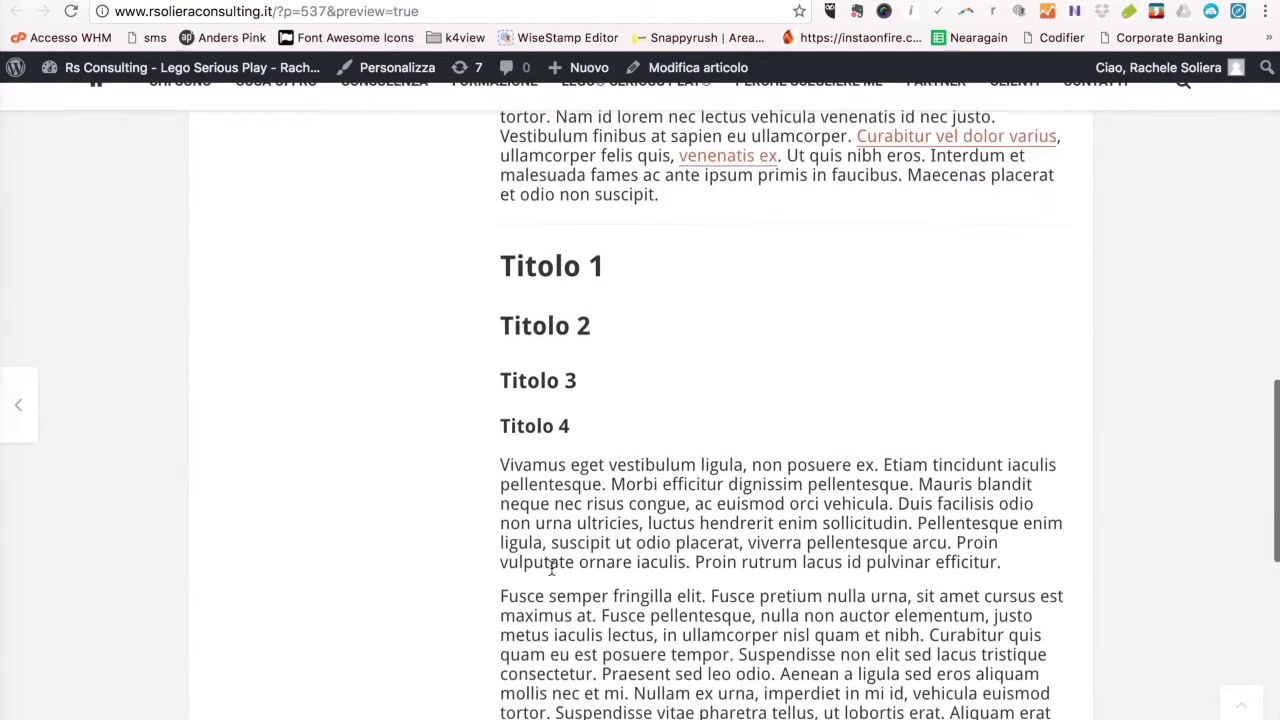
pyautogui.scroll(20, 617, 443)
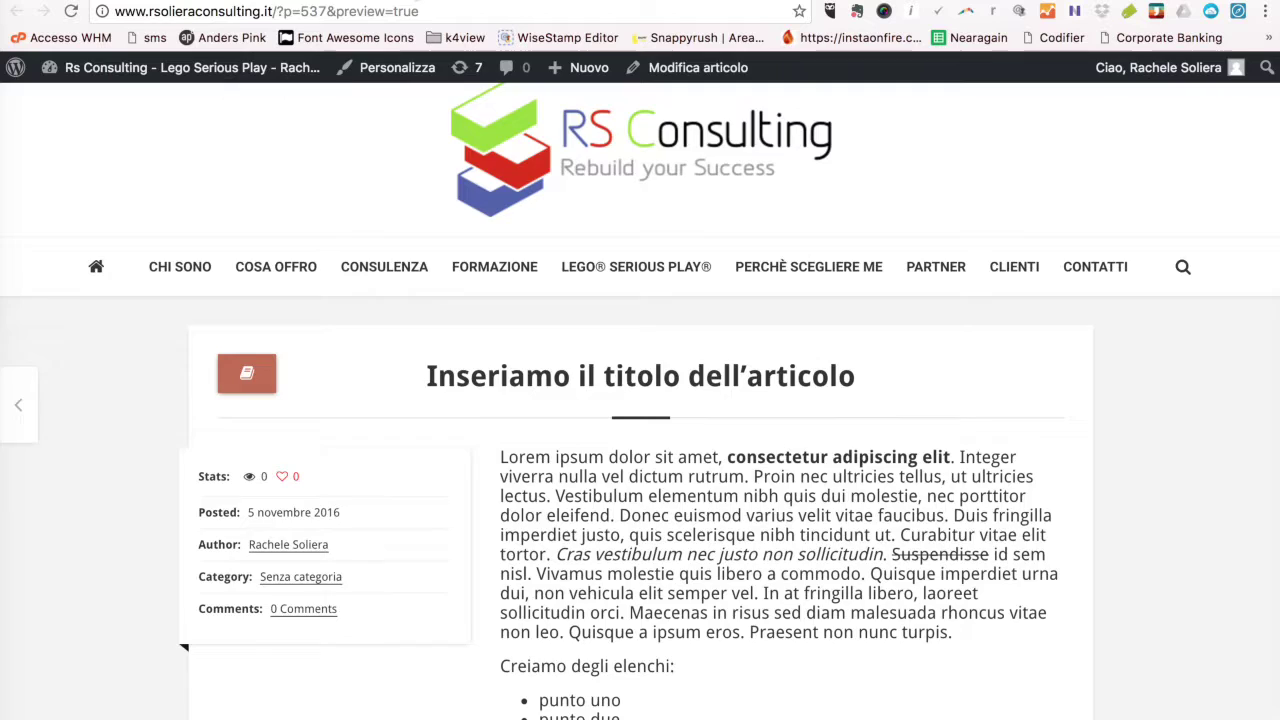
pyautogui.hotkey('ctrl', 'Tab')
pyautogui.hotkey('ctrl', 'shift', 'Tab')
pyautogui.hotkey('ctrl', 'Tab')
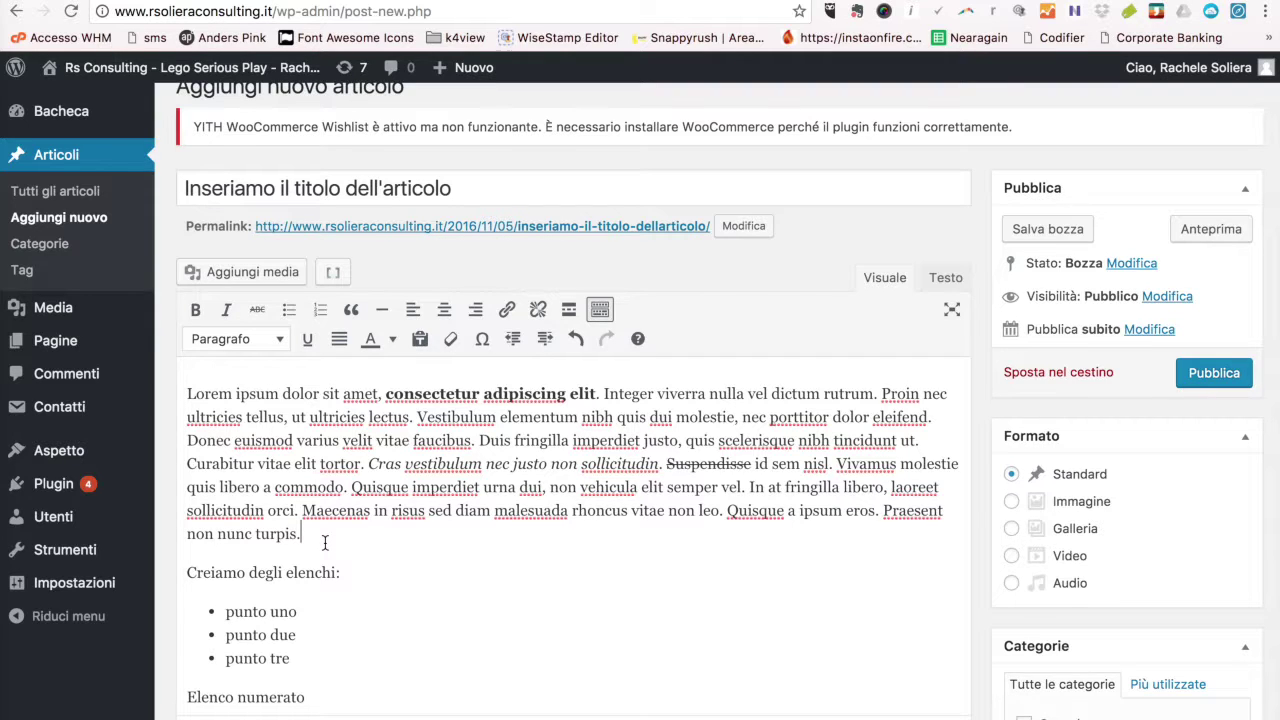
# Create an empty paragraph right after 'suscipit.', above the divider before Titolo 1.
pyautogui.scroll(-5, 325, 543)
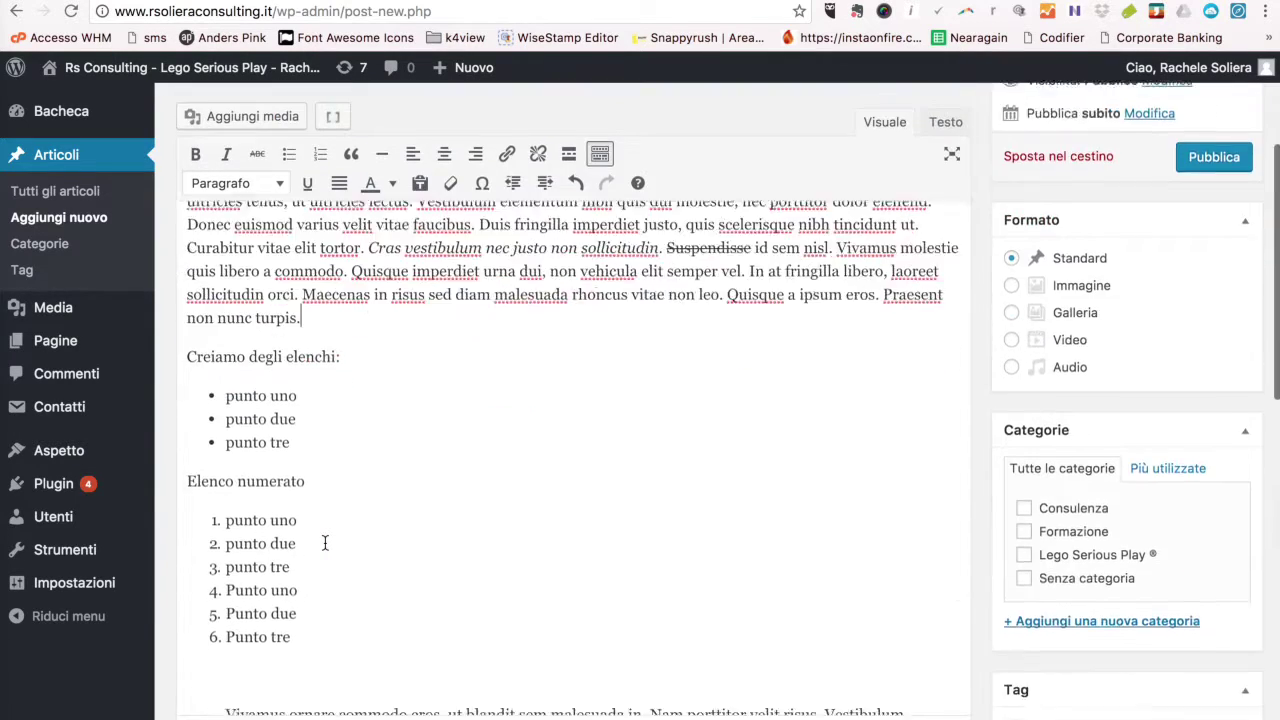
pyautogui.scroll(-6, 325, 543)
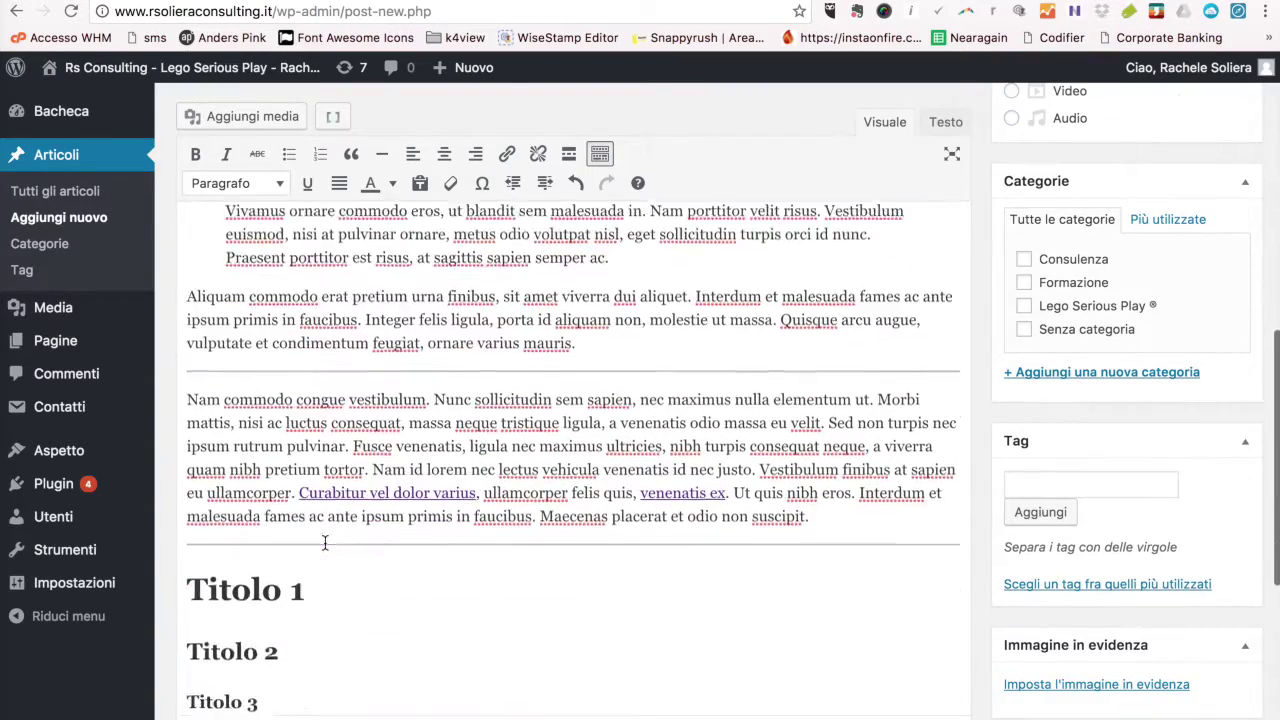
pyautogui.scroll(-3, 325, 543)
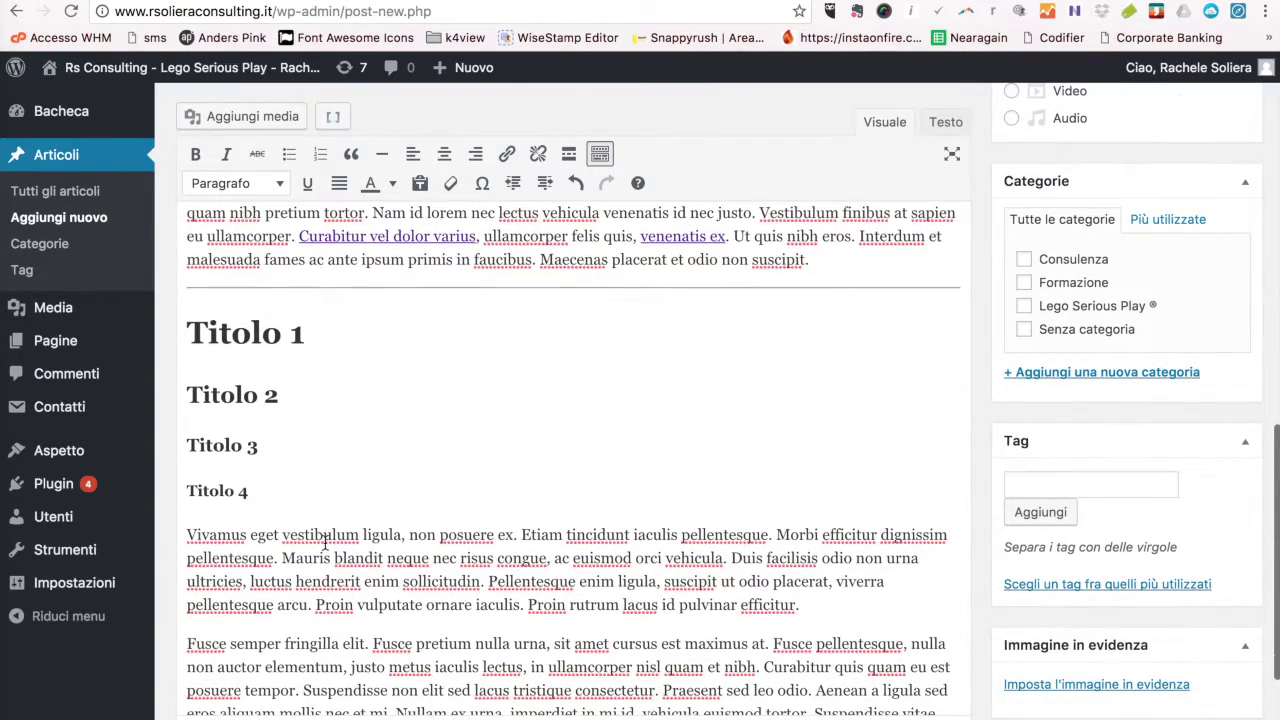
pyautogui.scroll(-3, 325, 543)
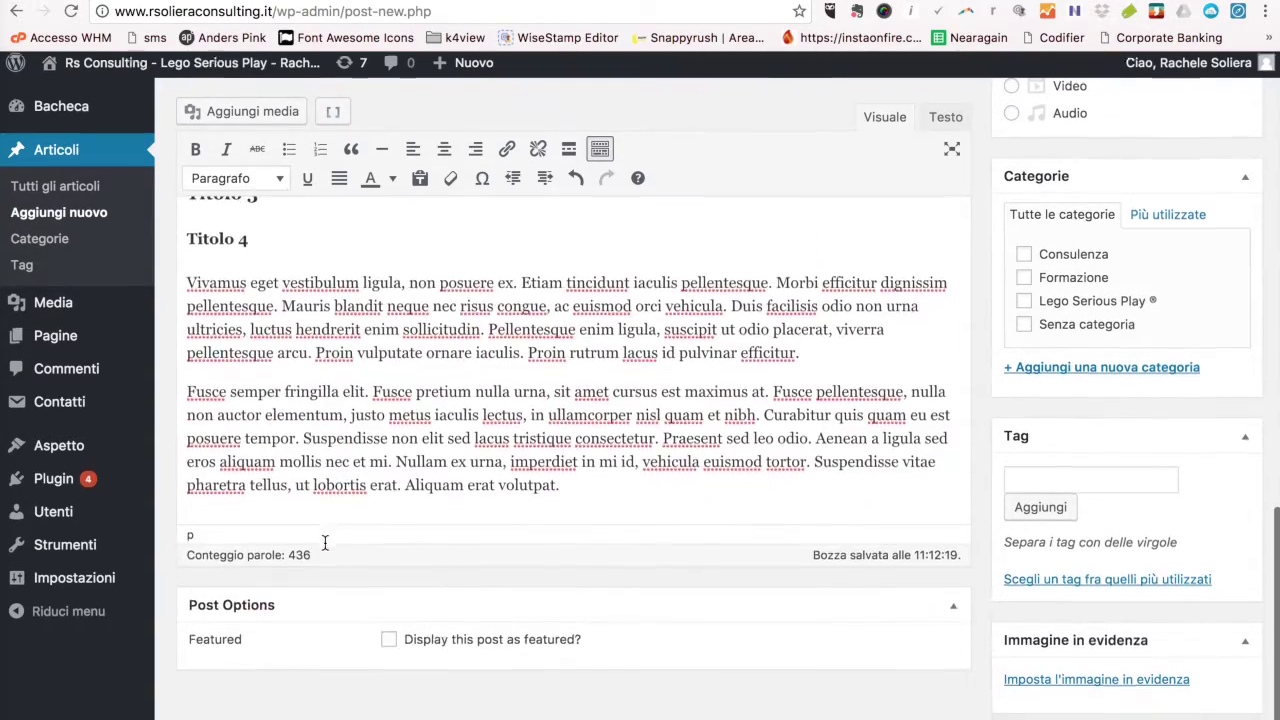
pyautogui.scroll(12, 325, 543)
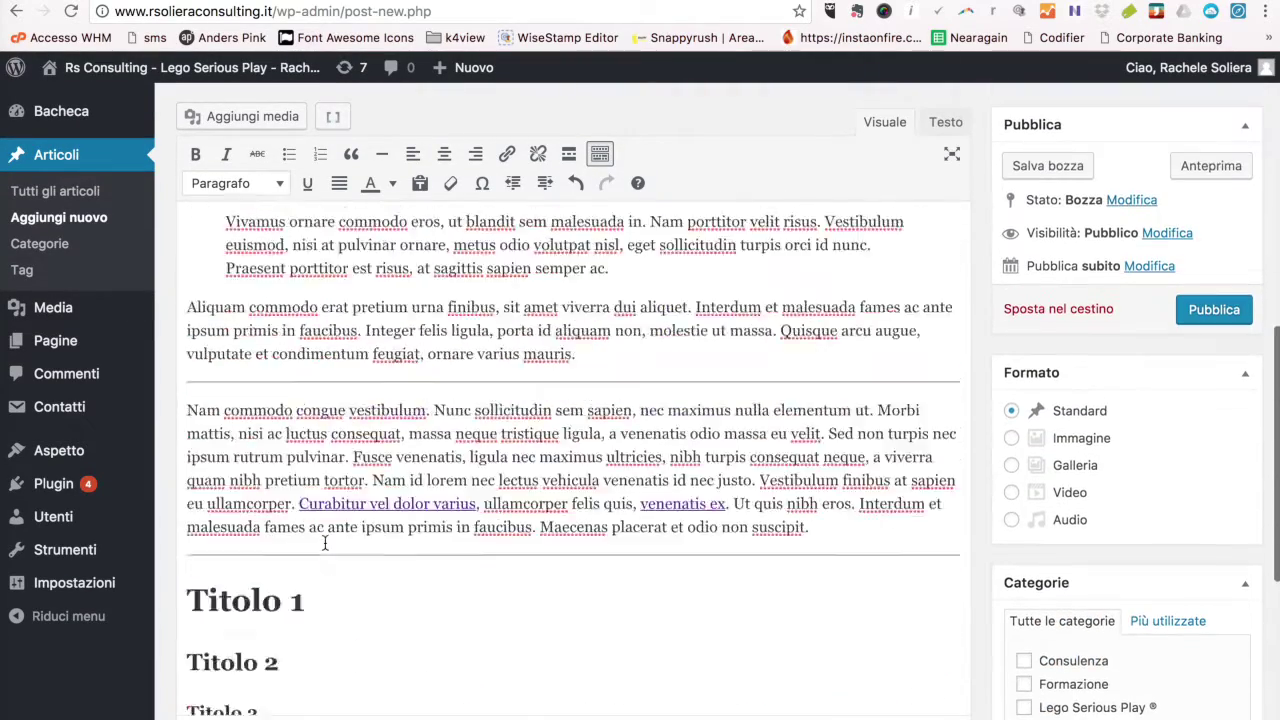
pyautogui.scroll(1, 325, 543)
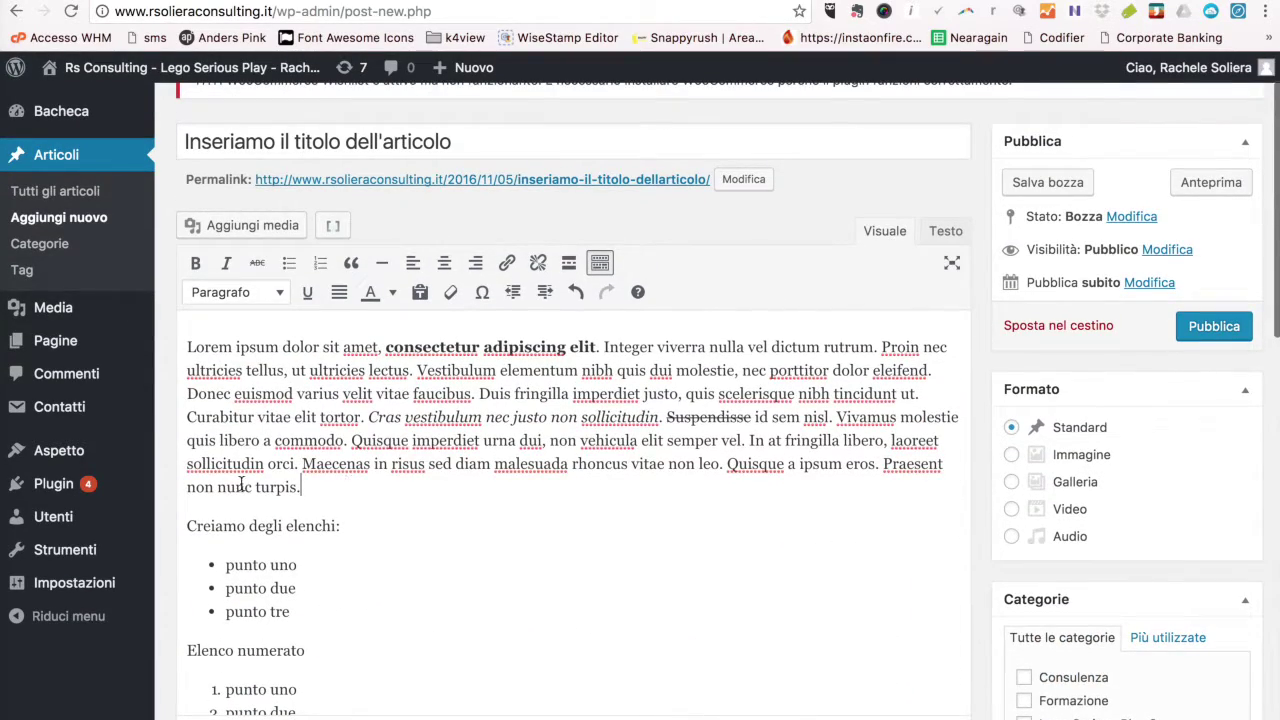
pyautogui.scroll(-1, 404, 456)
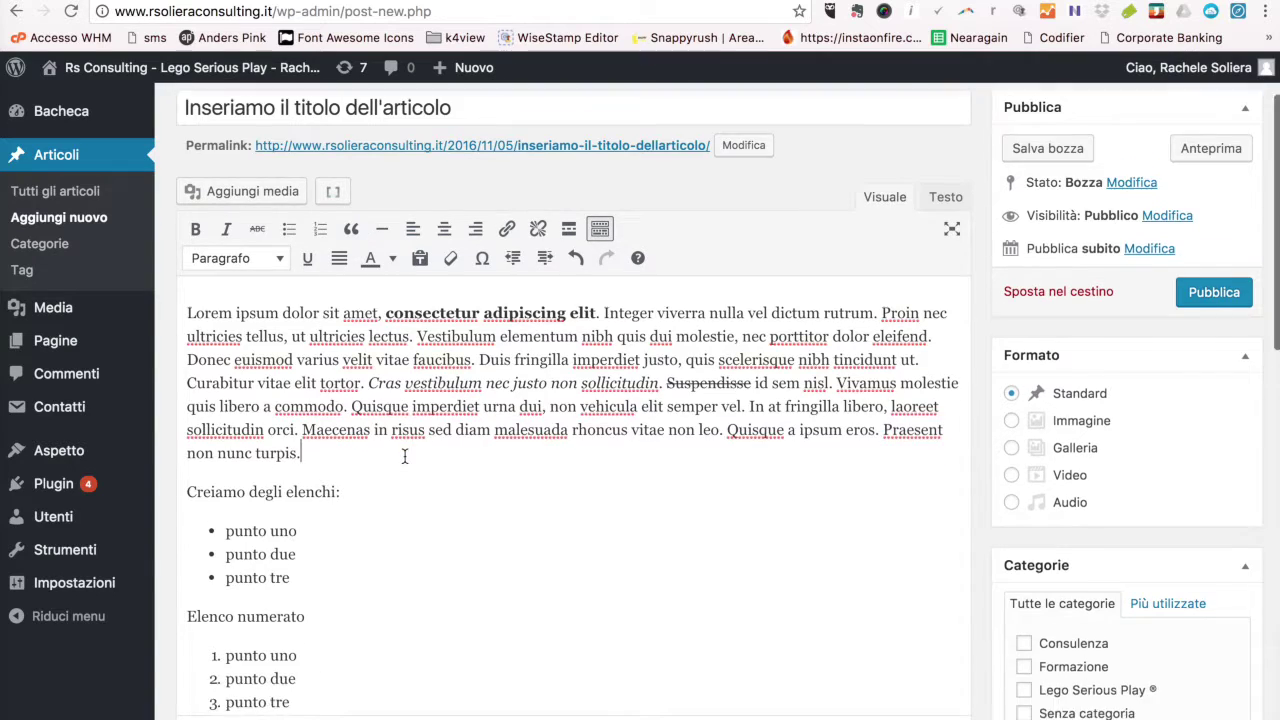
pyautogui.scroll(-10, 404, 456)
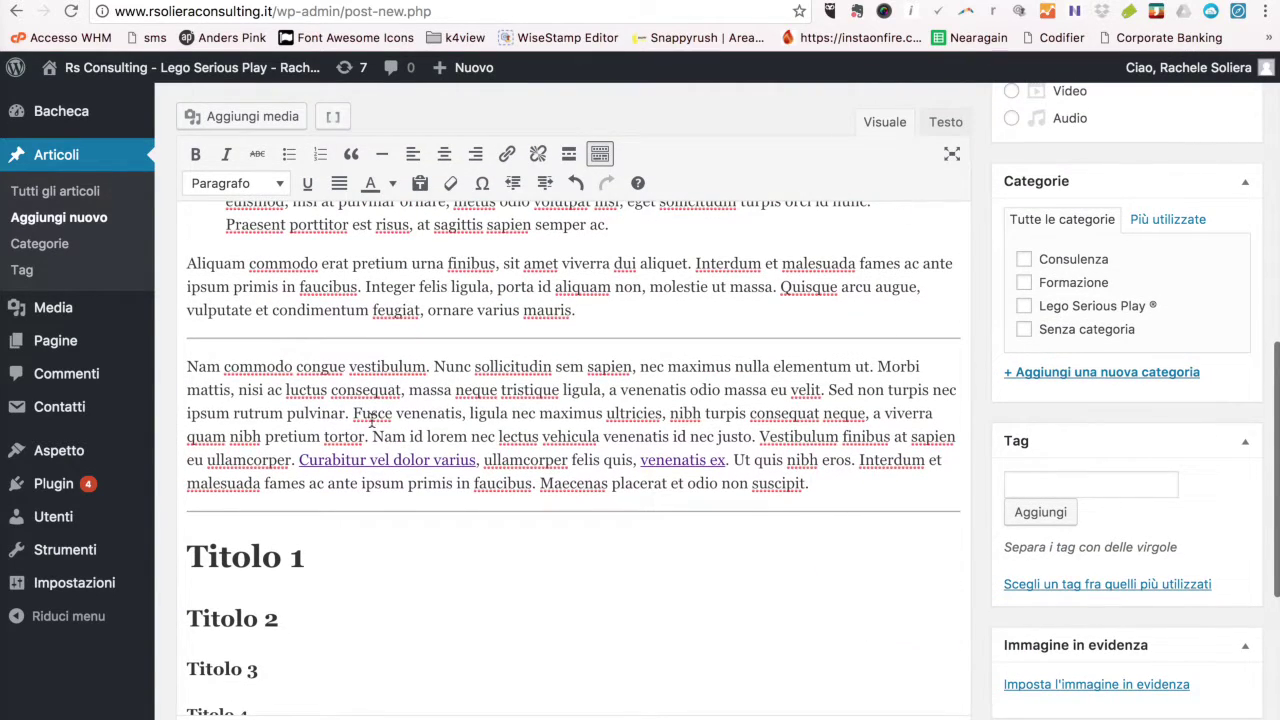
pyautogui.click(822, 482)
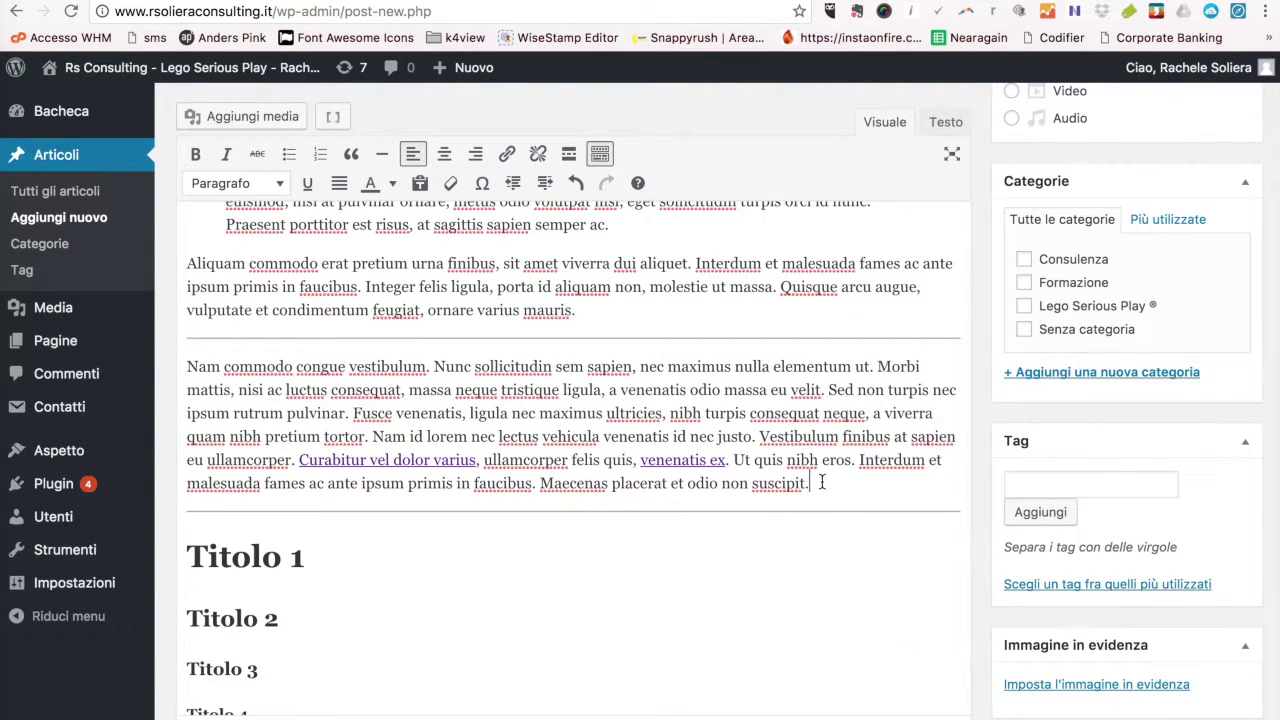
pyautogui.press('Return')
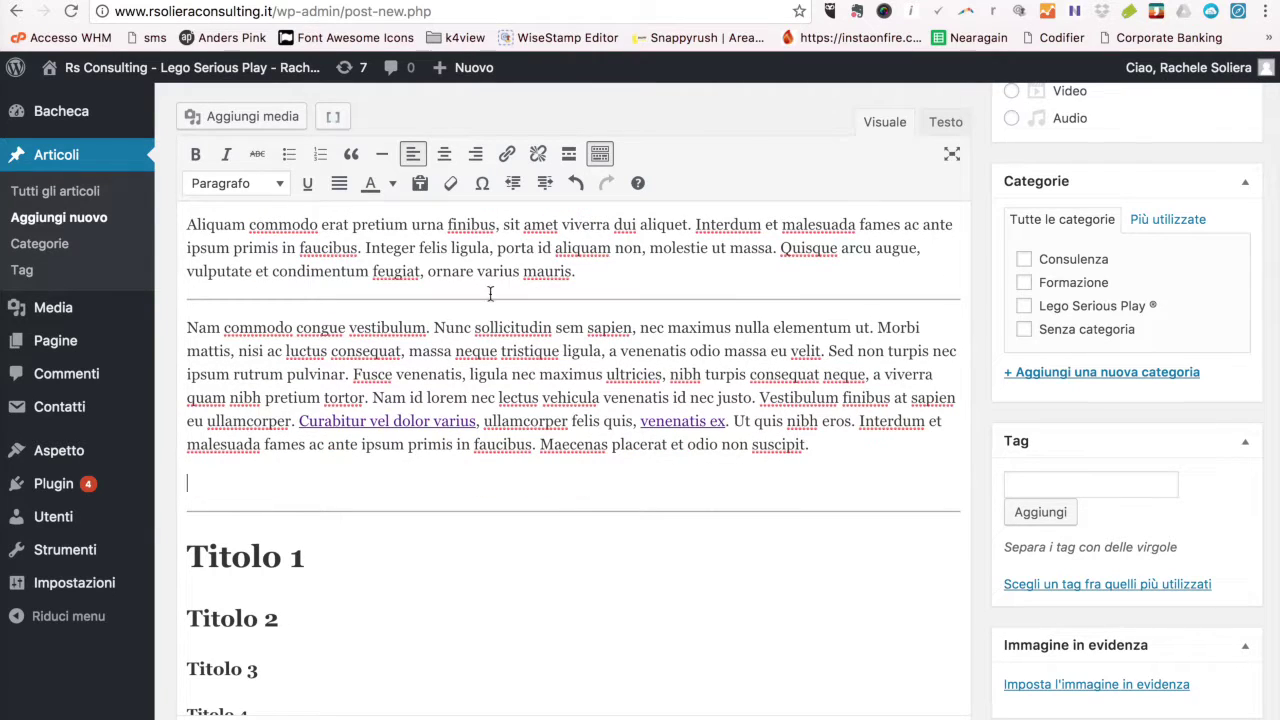
# Insert comunicazione.jpg from the Libreria media into the post via Aggiungi media.
pyautogui.click(256, 120)
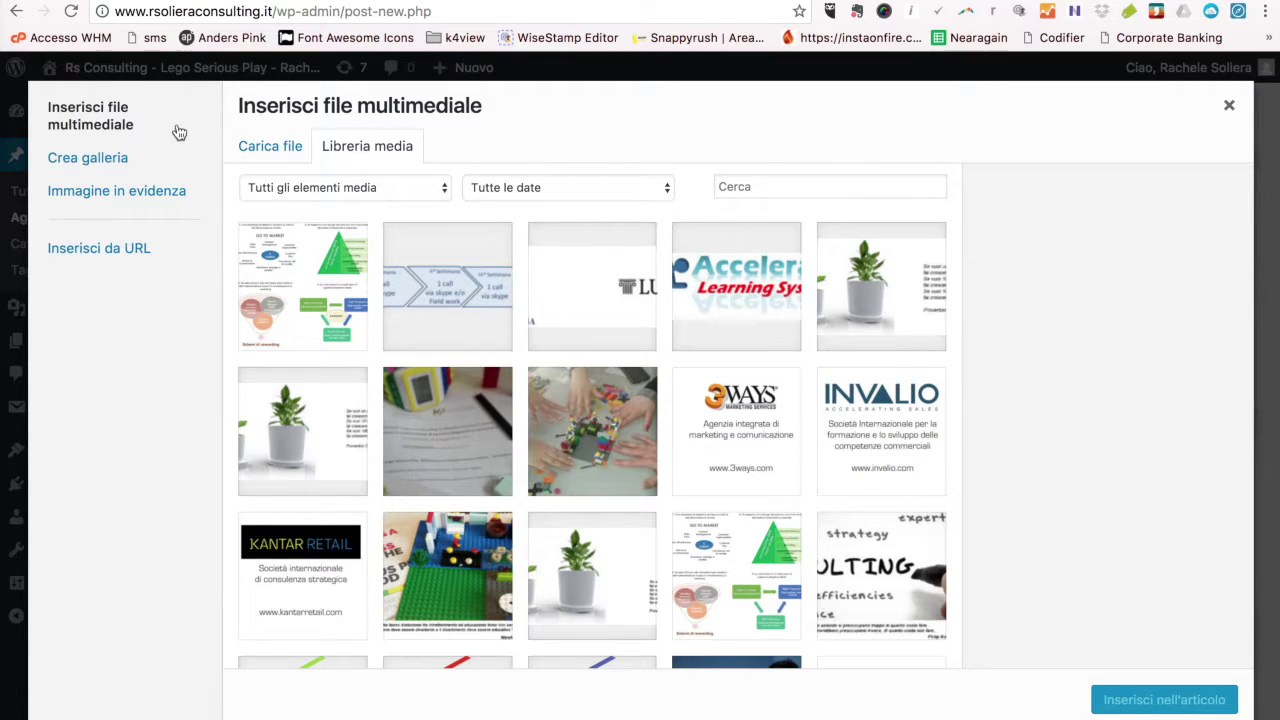
pyautogui.scroll(-2, 570, 433)
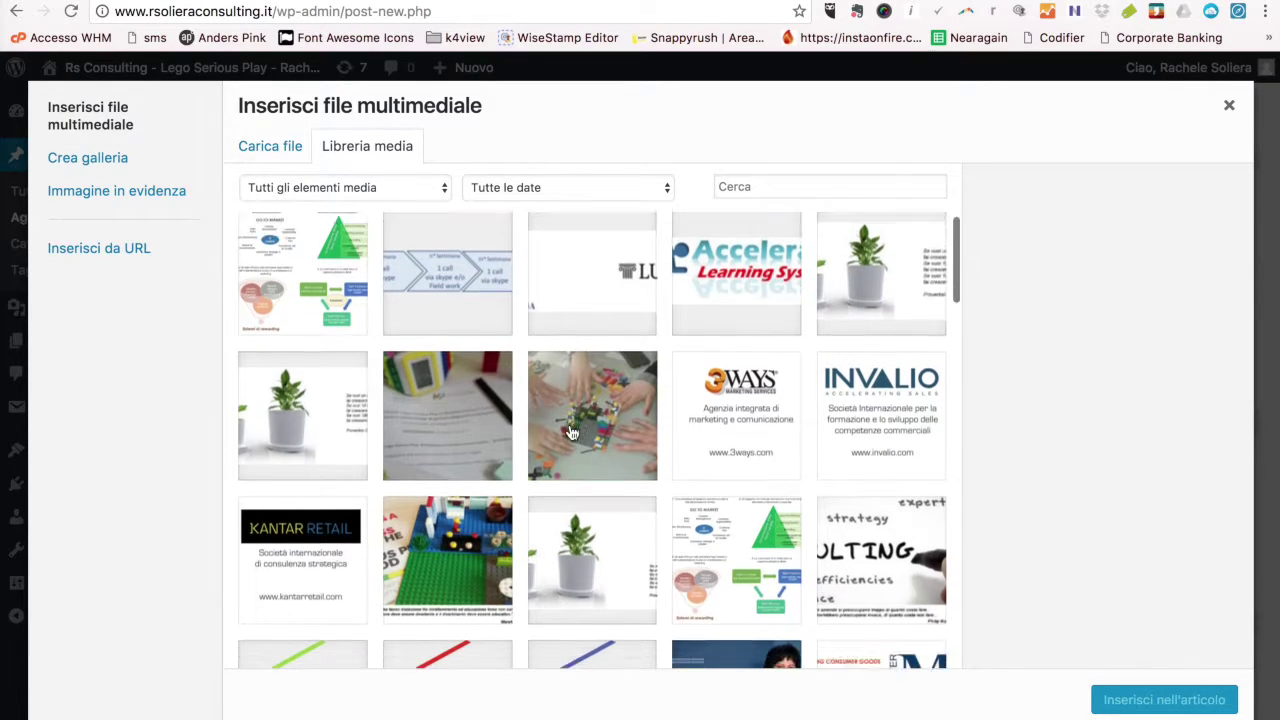
pyautogui.scroll(2, 570, 433)
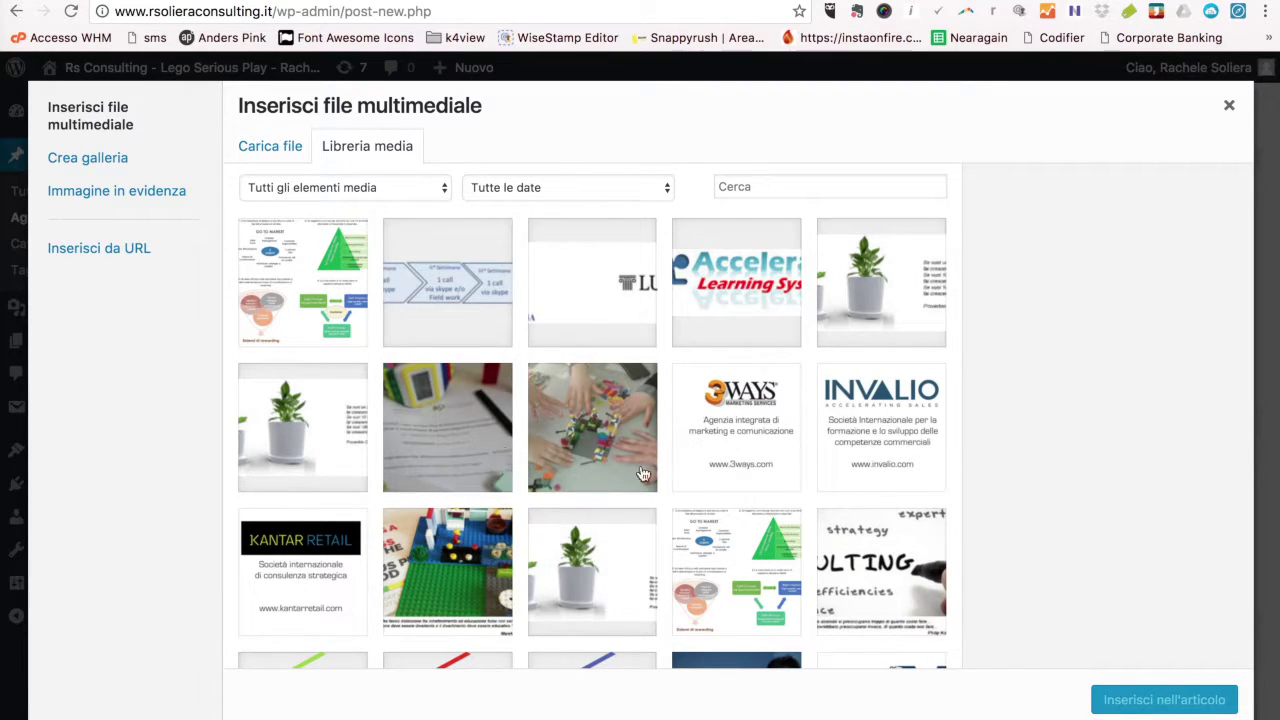
pyautogui.click(455, 449)
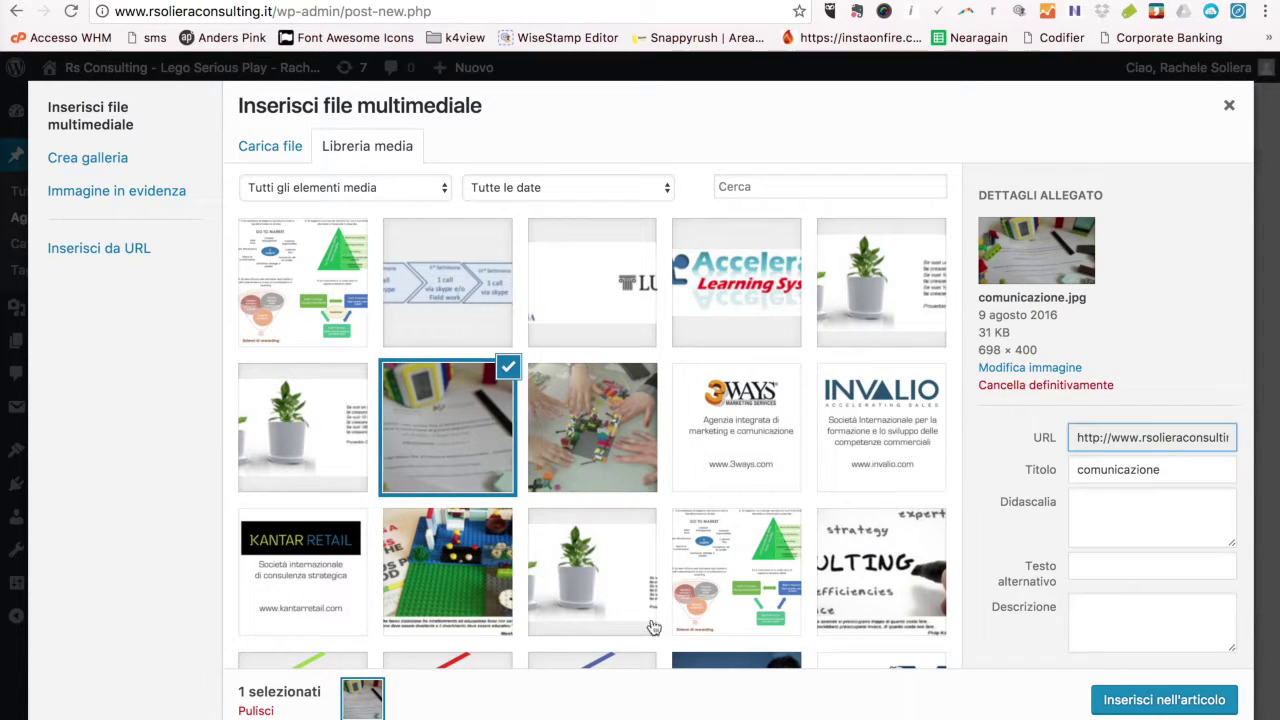
pyautogui.click(1140, 704)
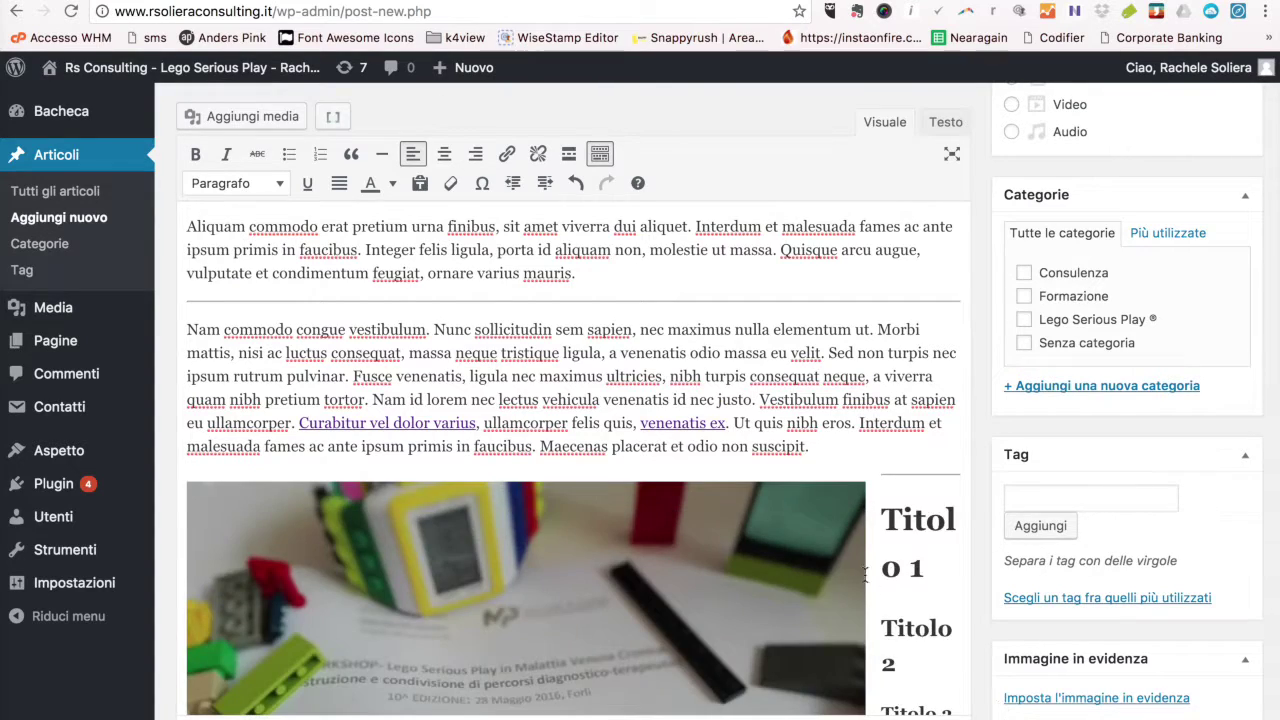
# Select the inserted comunicazione photo and open its Dettagli Immagine dialog.
pyautogui.scroll(-3, 782, 598)
pyautogui.scroll(-2, 782, 598)
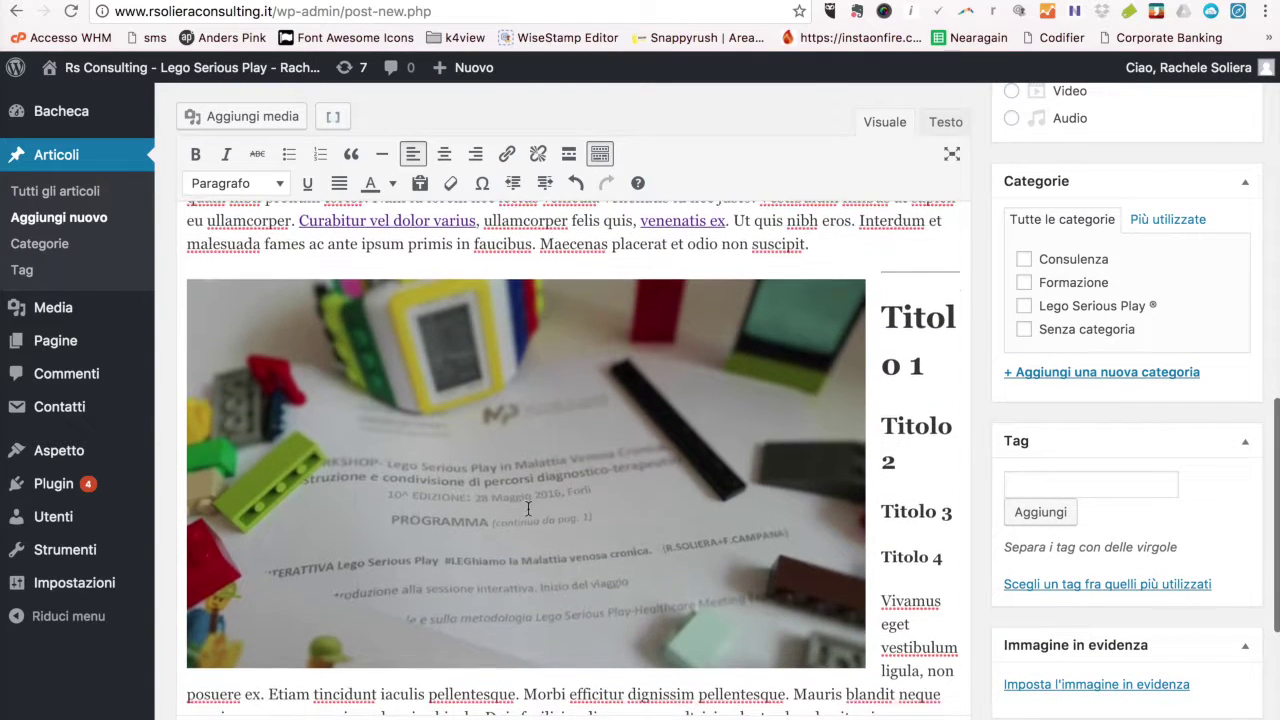
pyautogui.click(547, 355)
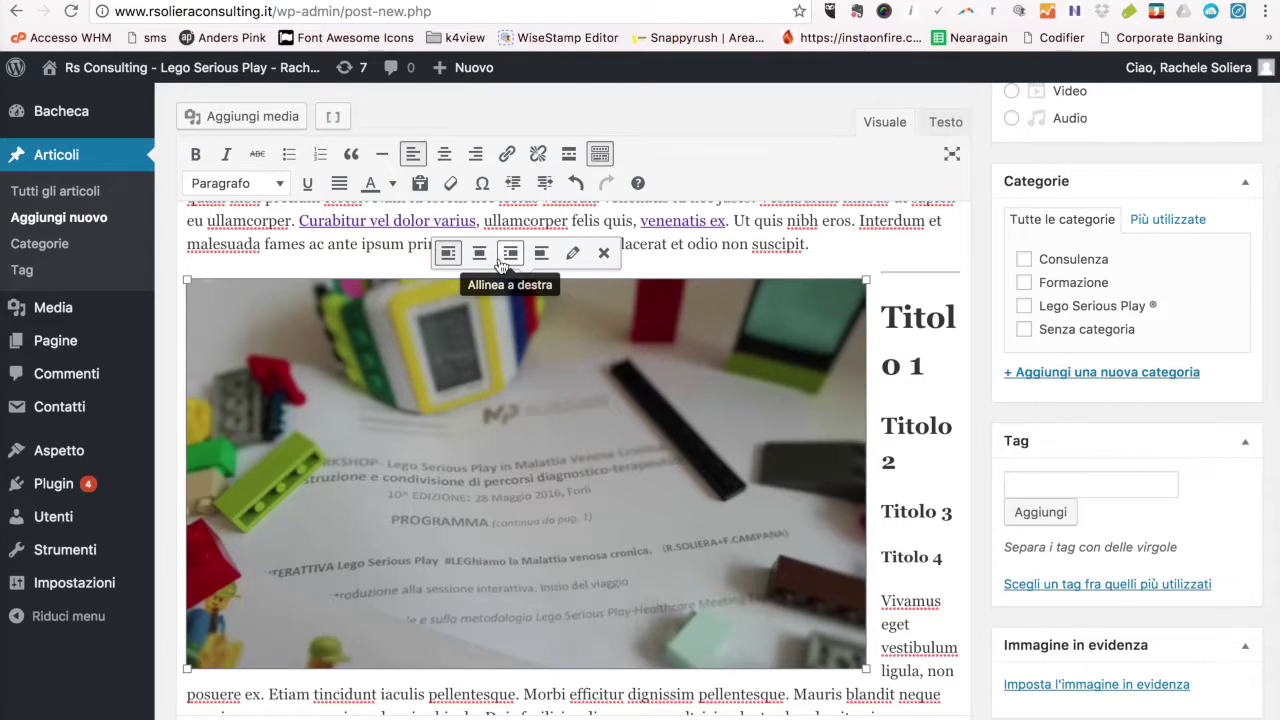
pyautogui.click(572, 253)
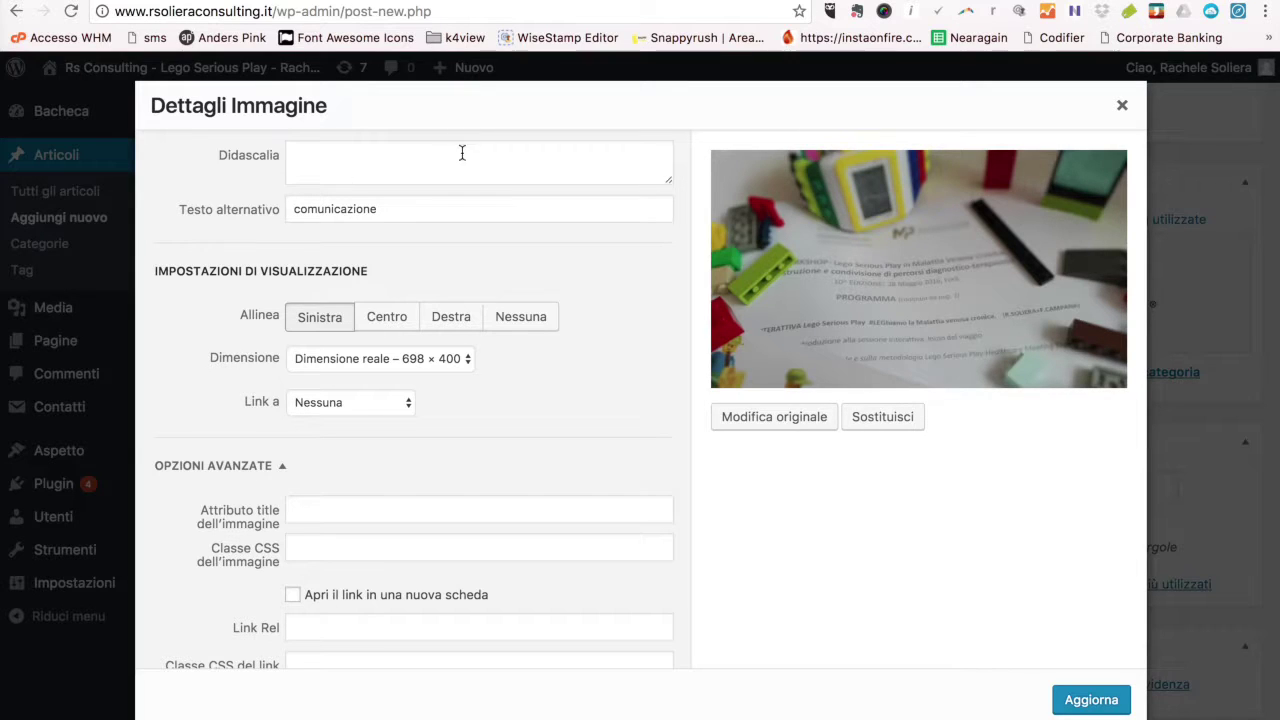
# Enter Didascalia 'Inserire una didascalia' and replace the alt text with 'Un esempio di immagine'.
pyautogui.click(337, 152)
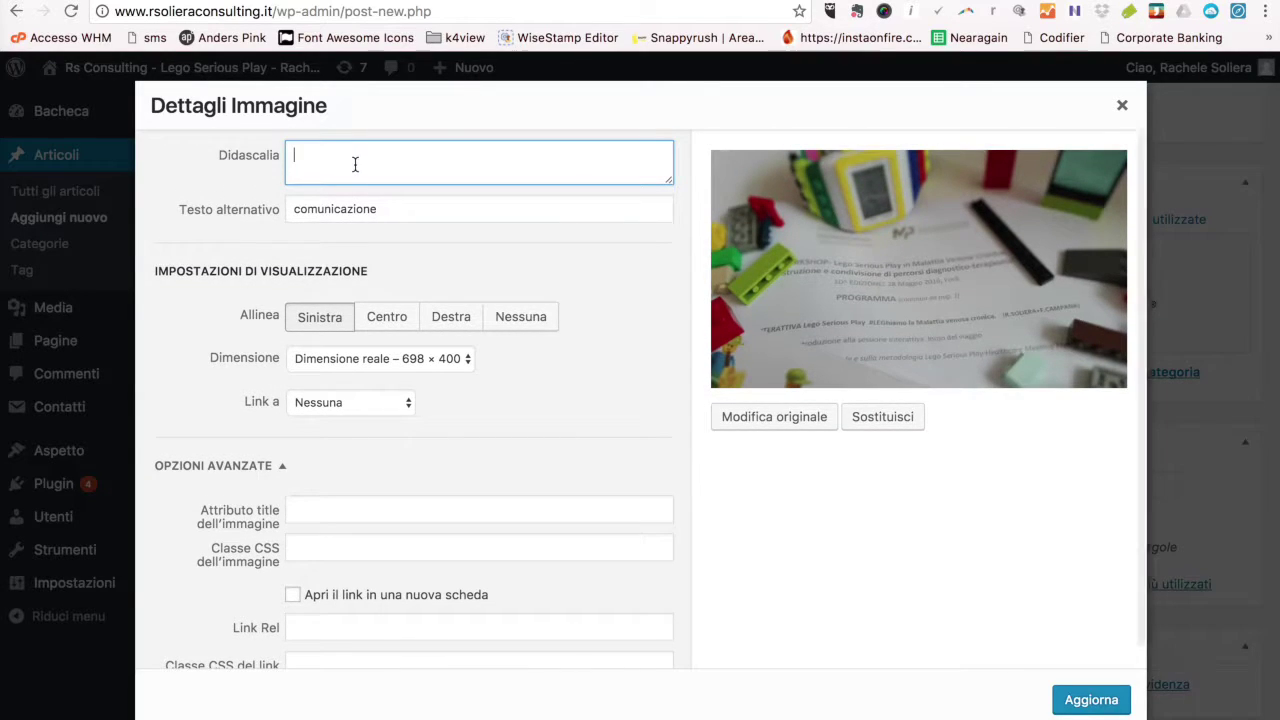
pyautogui.press('BackSpace')
pyautogui.press('BackSpace')
pyautogui.write('una didascalia')
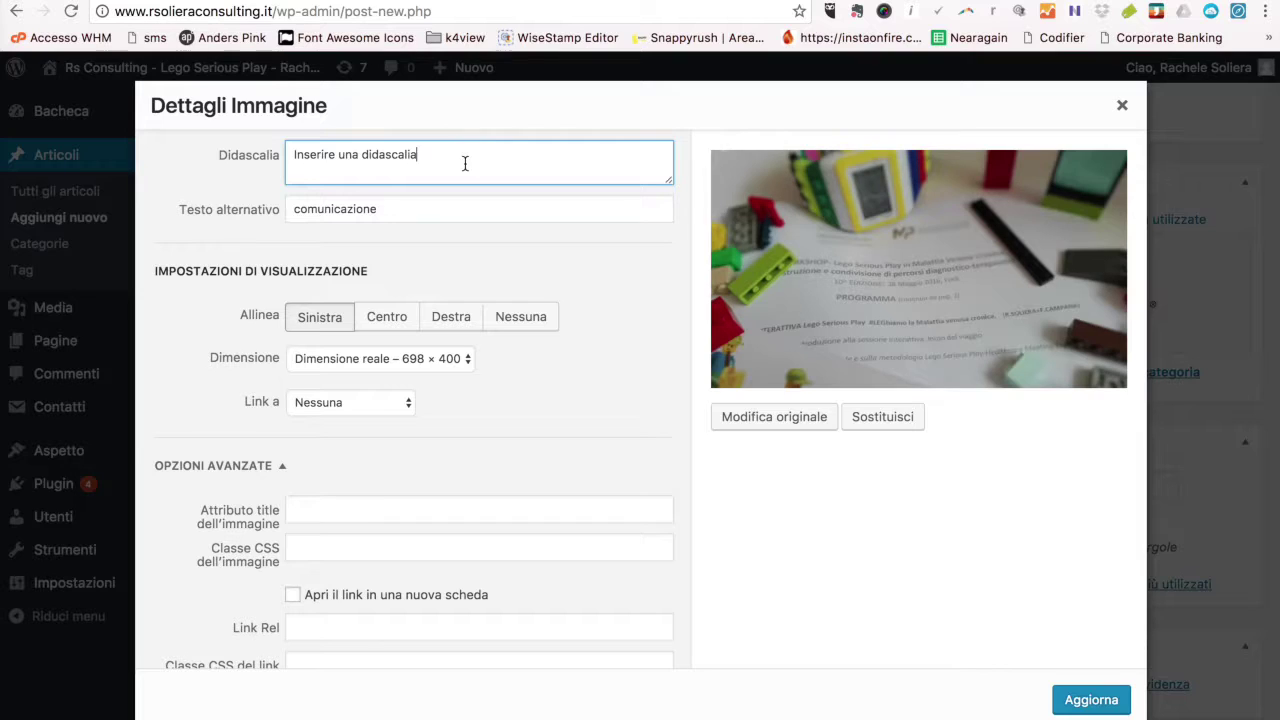
pyautogui.moveTo(394, 208); pyautogui.dragTo(290, 209)
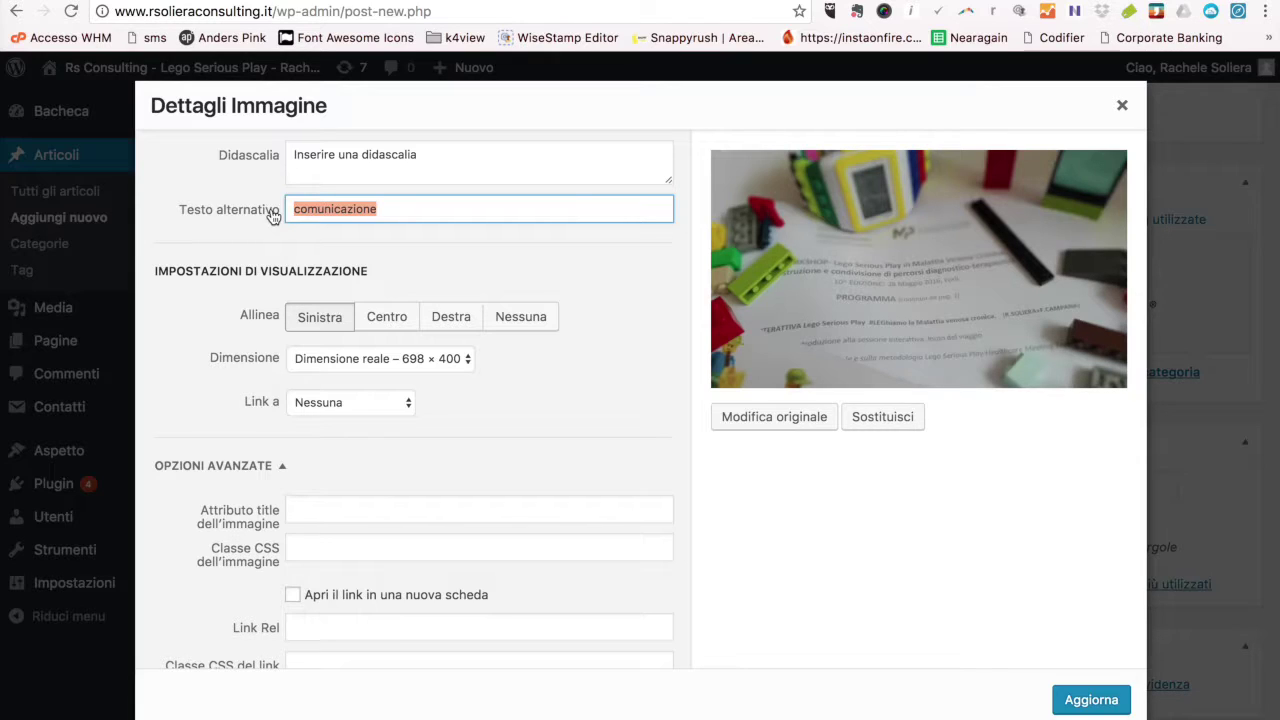
pyautogui.write('Un esempio di immagine')
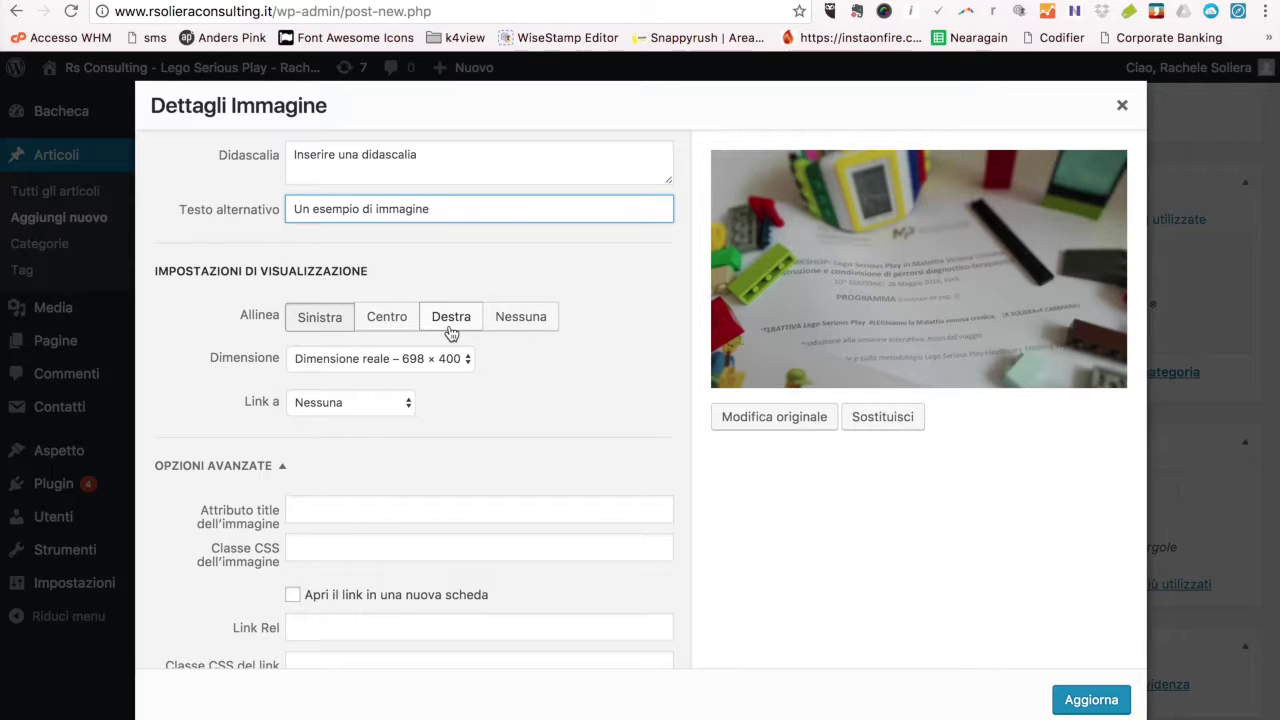
# Set alignment to Nessuna and, after trying Media and Miniatura, choose custom 698 × 400 size.
pyautogui.click(500, 332)
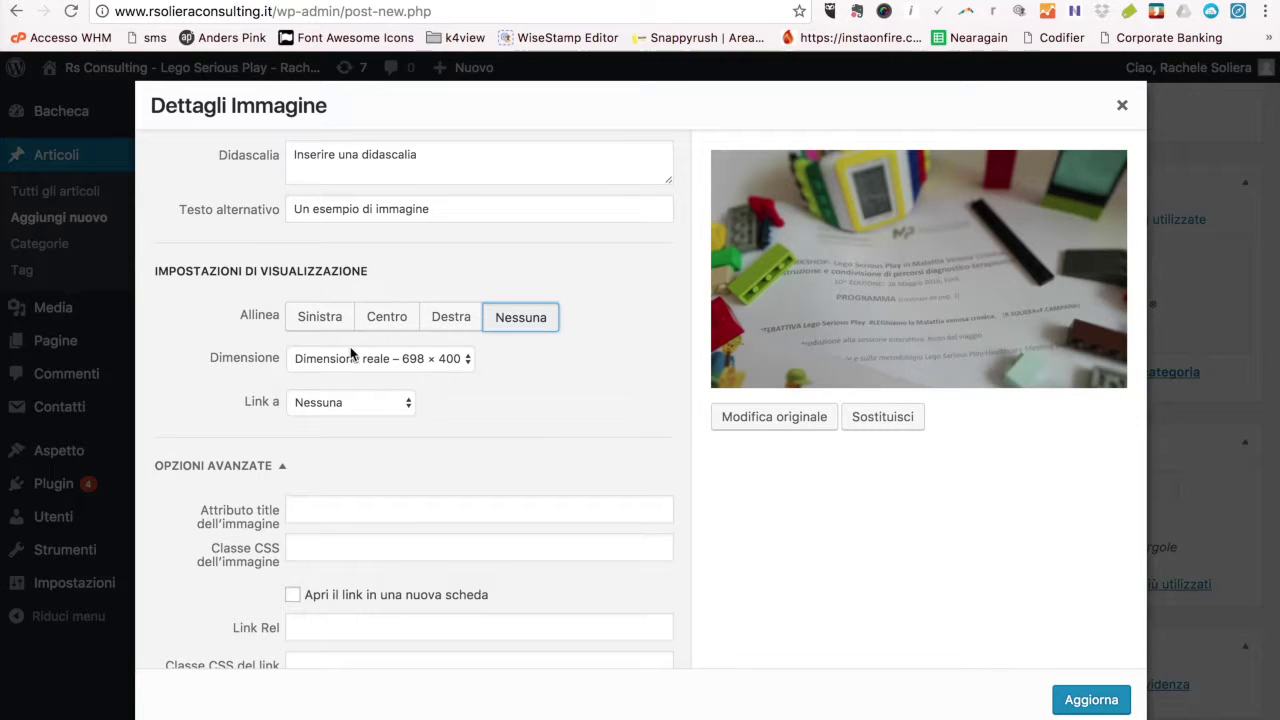
pyautogui.click(402, 361)
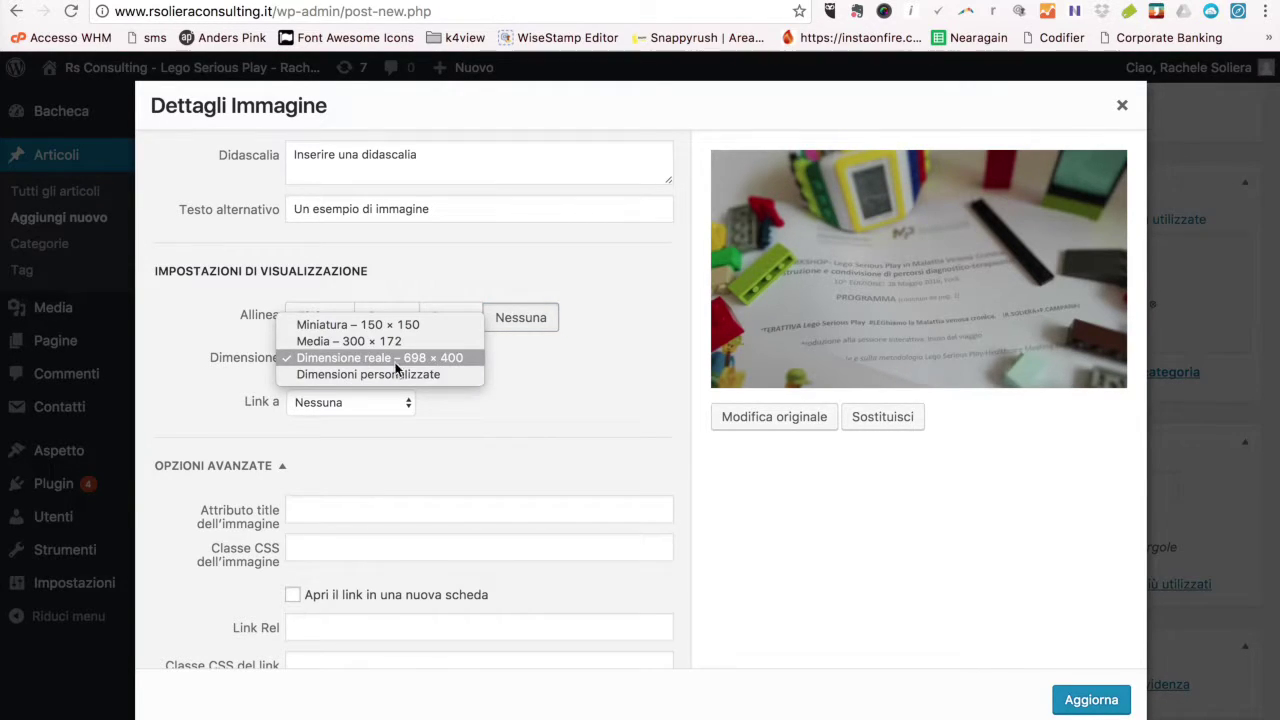
pyautogui.click(406, 340)
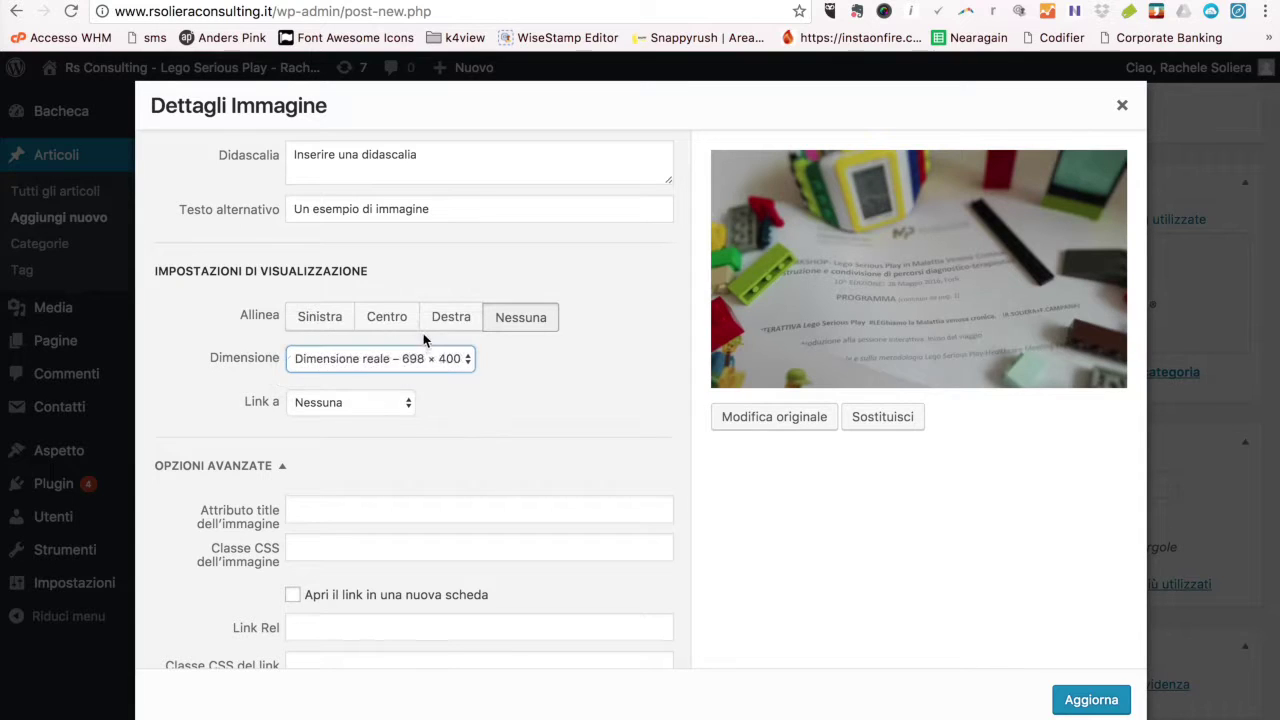
pyautogui.click(408, 360)
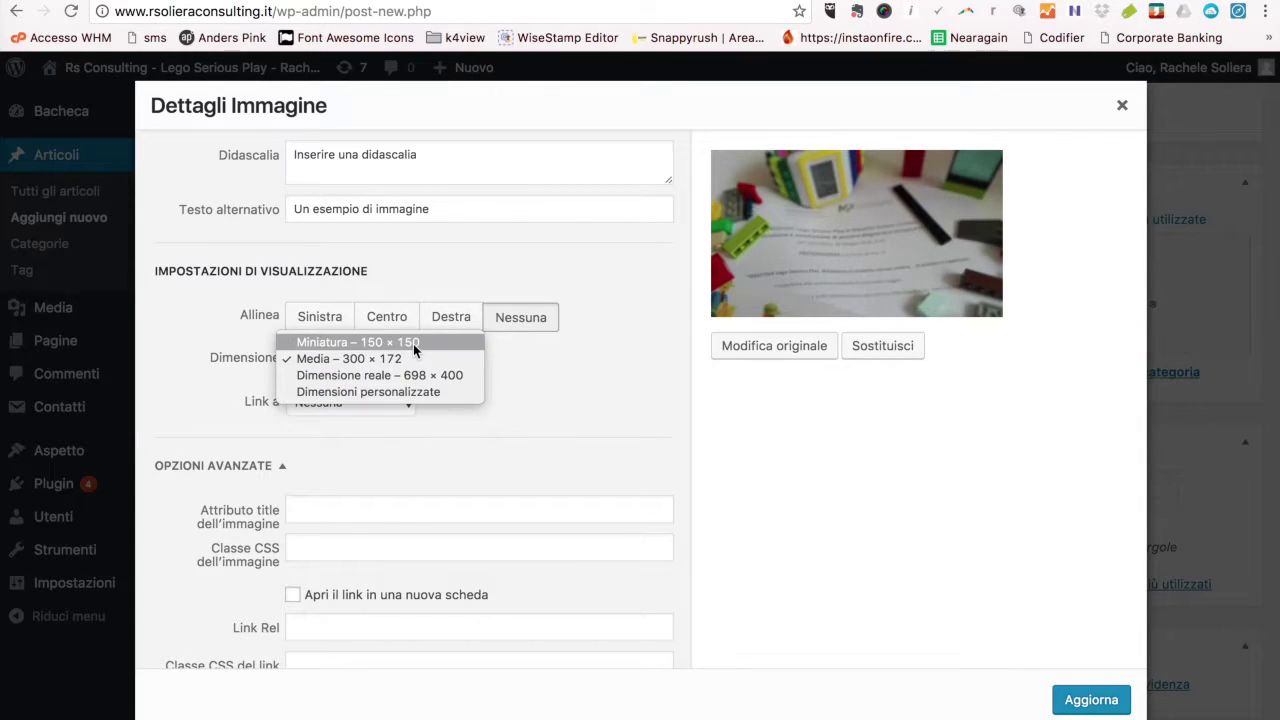
pyautogui.click(413, 343)
pyautogui.click(430, 362)
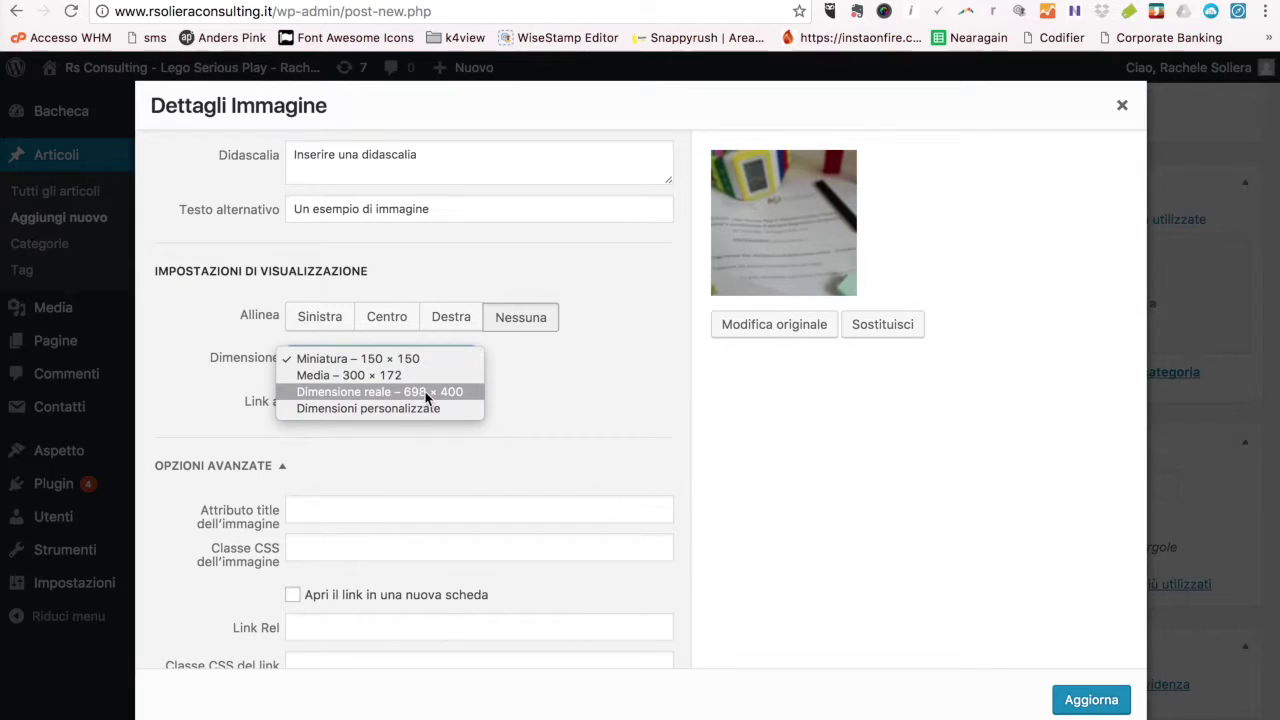
pyautogui.click(423, 397)
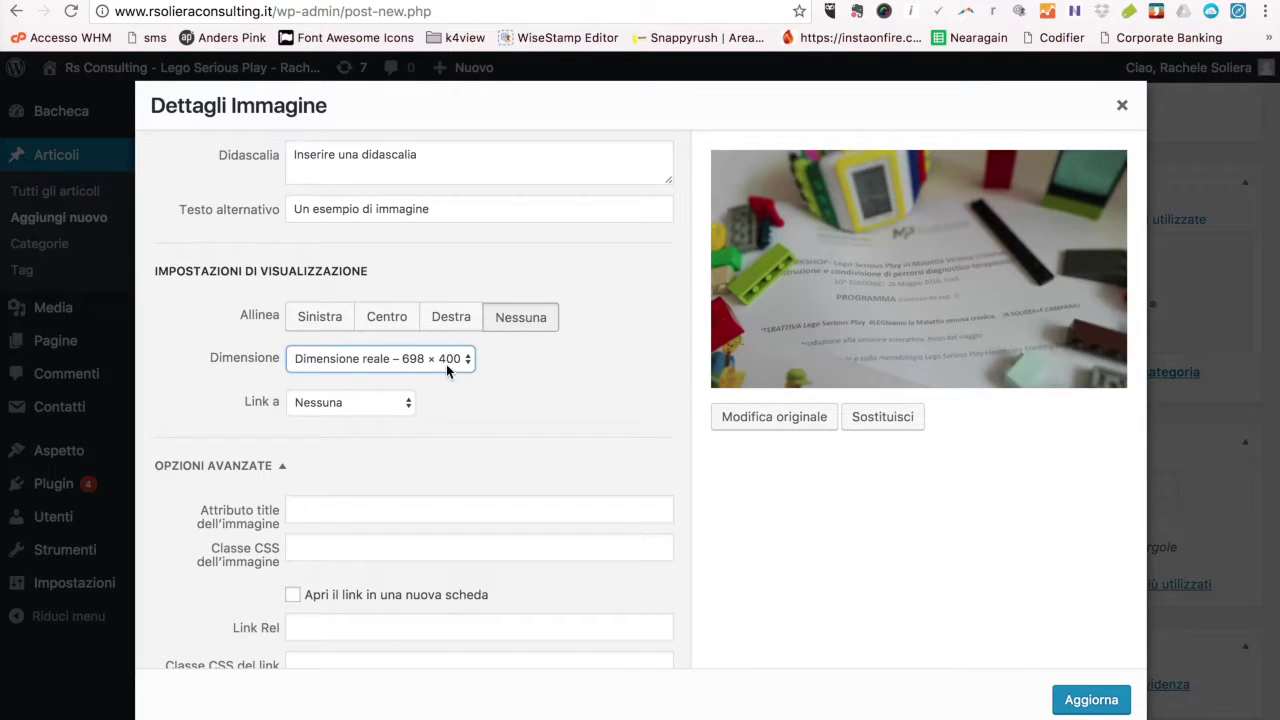
pyautogui.click(446, 364)
pyautogui.click(440, 376)
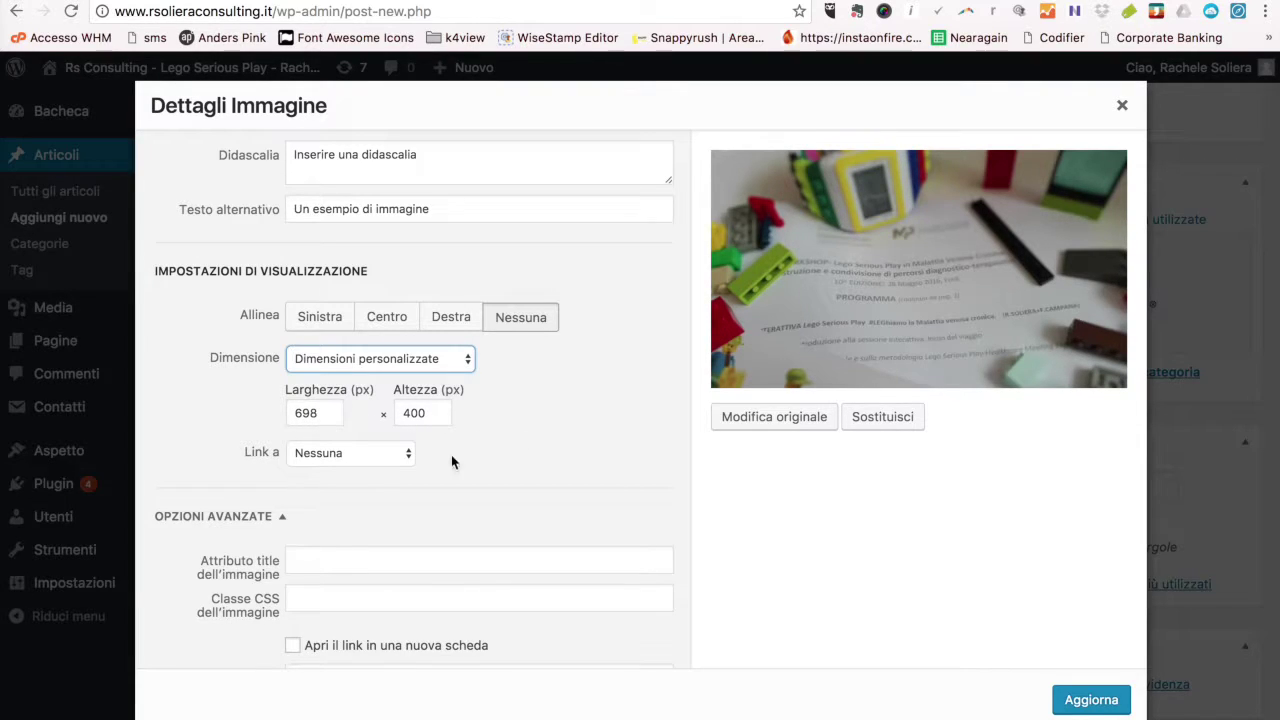
# After trying a custom URL and the attachment page, set the image link to Nessuna.
pyautogui.click(343, 454)
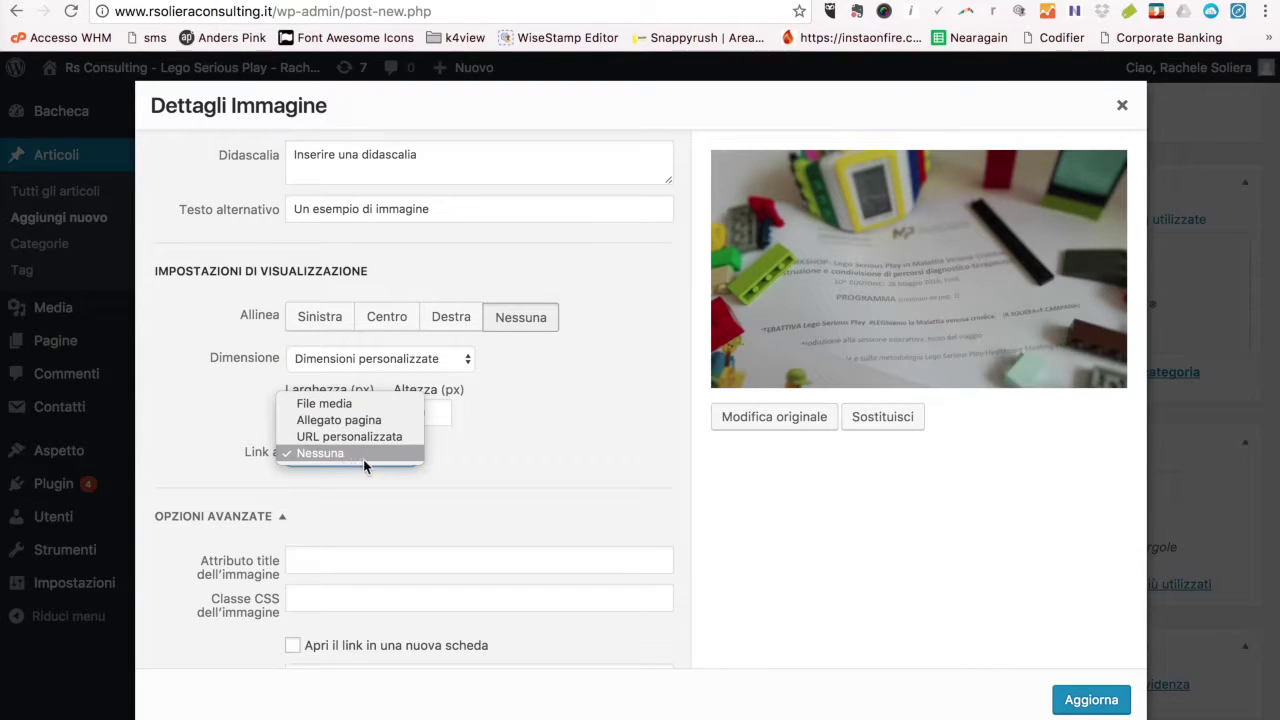
pyautogui.click(373, 438)
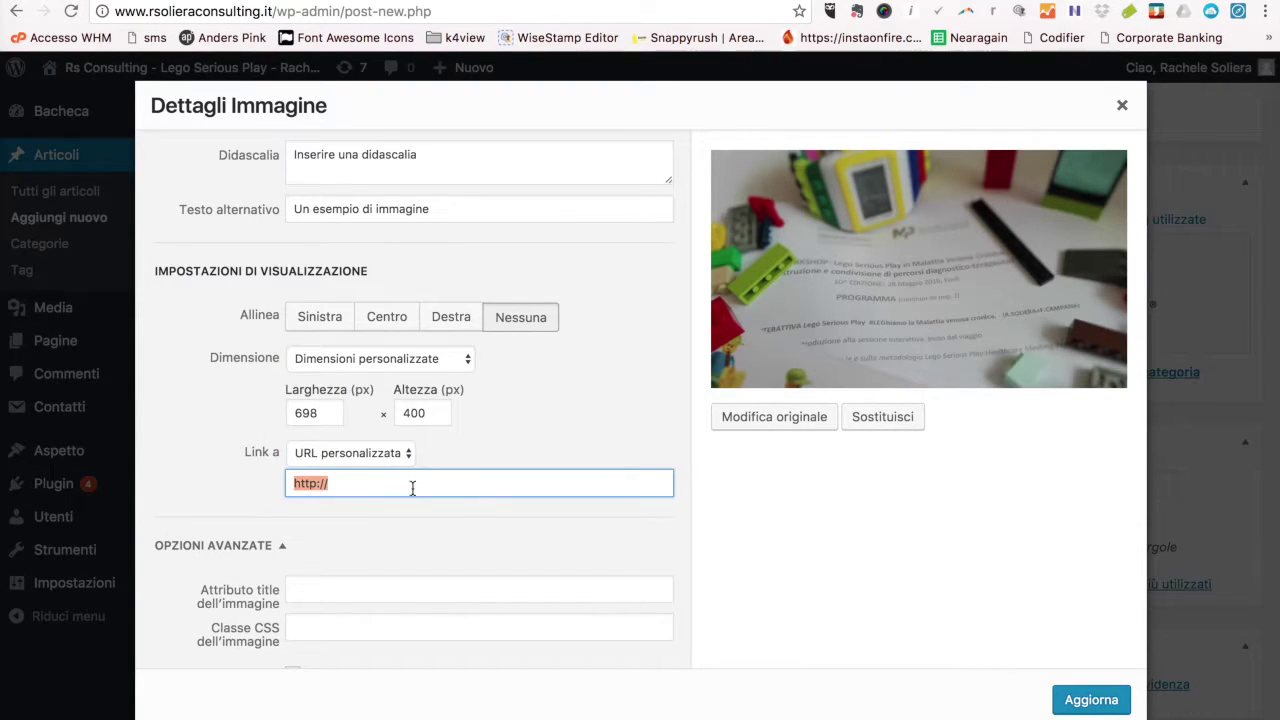
pyautogui.click(420, 486)
pyautogui.write('www.charismatica.biz')
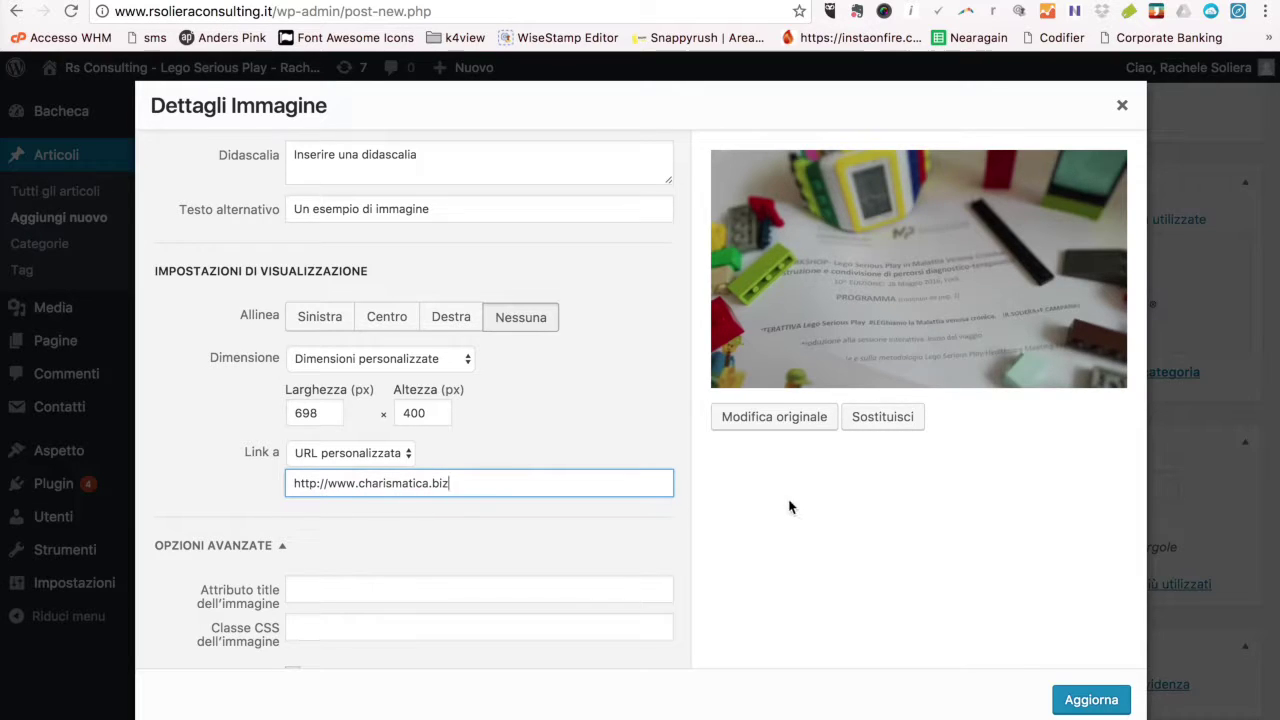
pyautogui.click(789, 509)
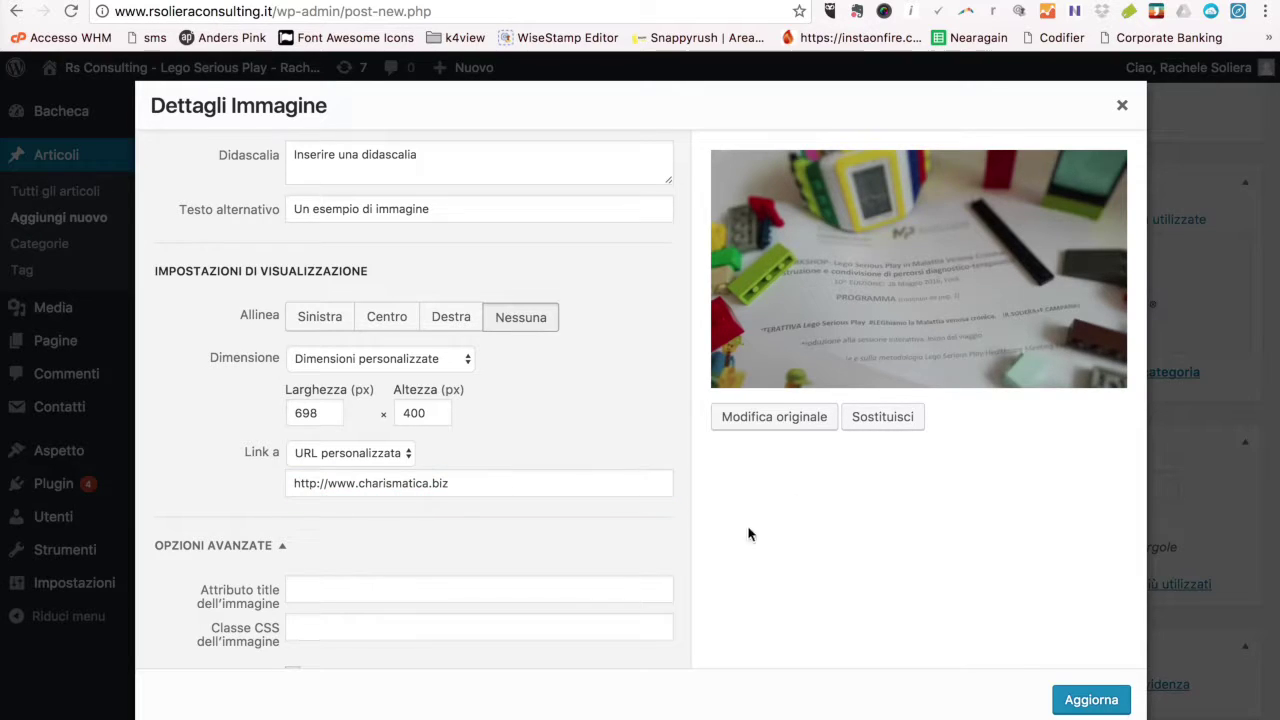
pyautogui.click(380, 455)
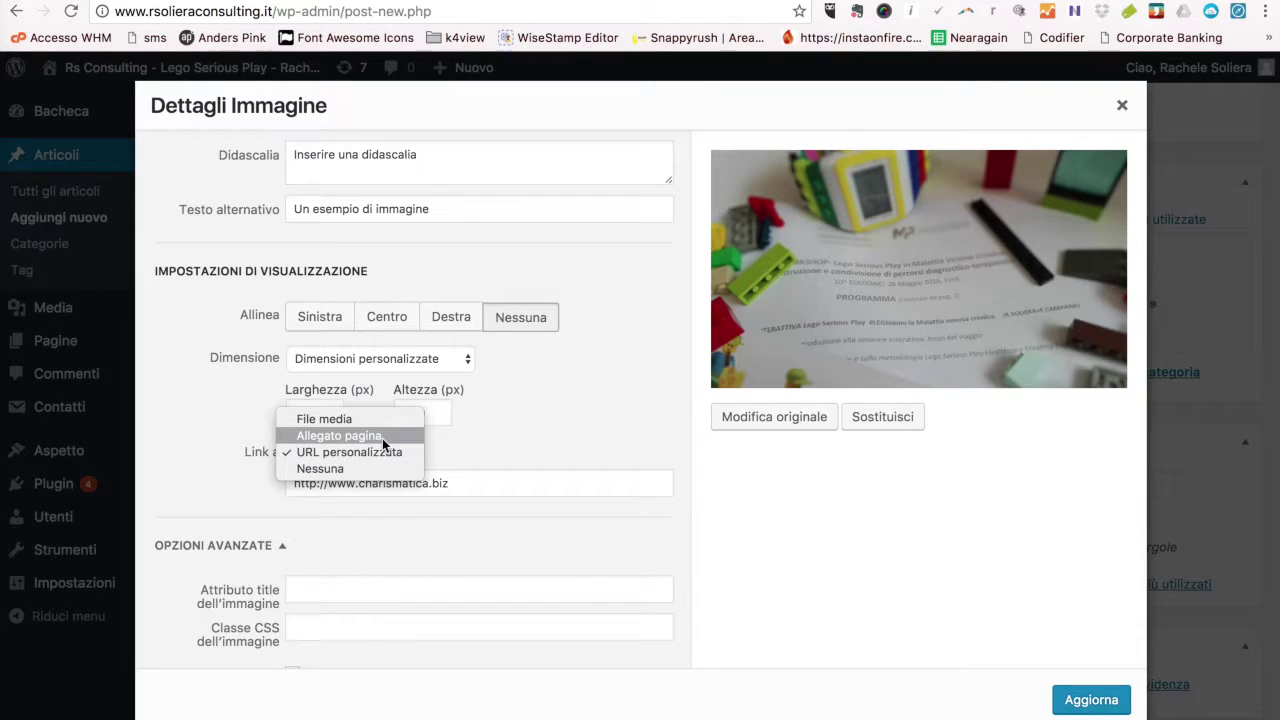
pyautogui.click(382, 437)
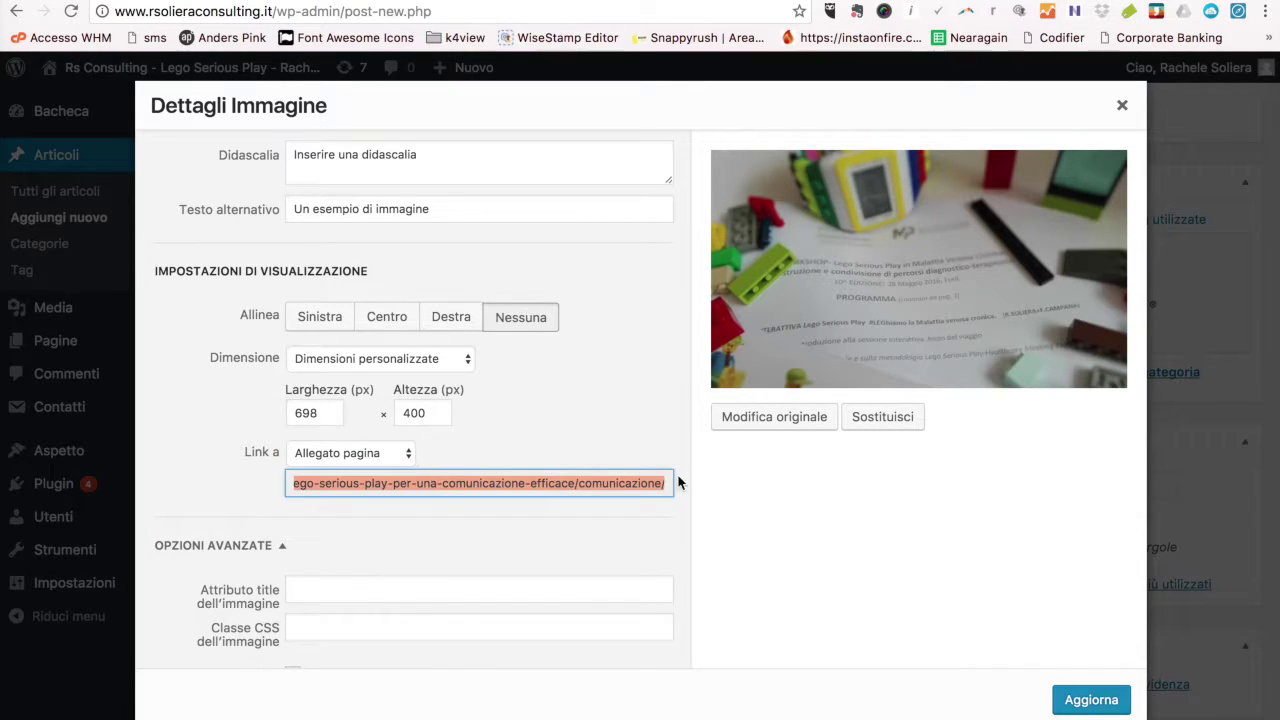
pyautogui.click(378, 458)
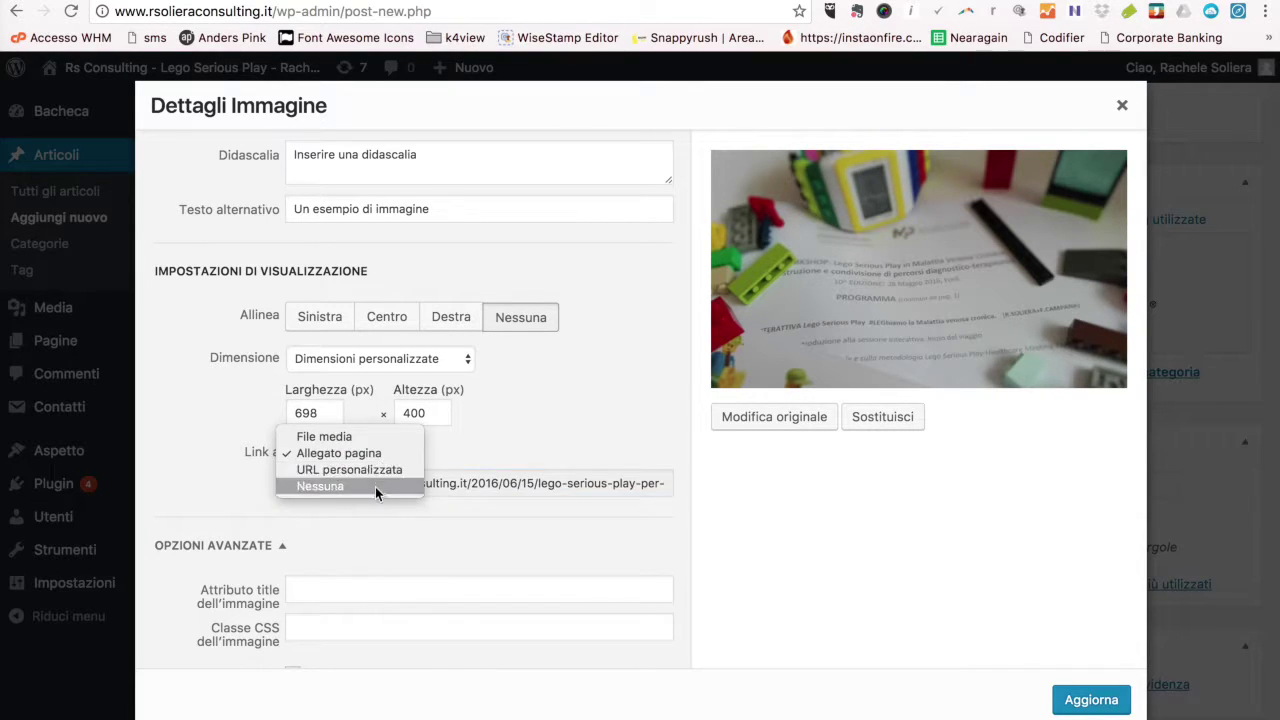
pyautogui.click(375, 485)
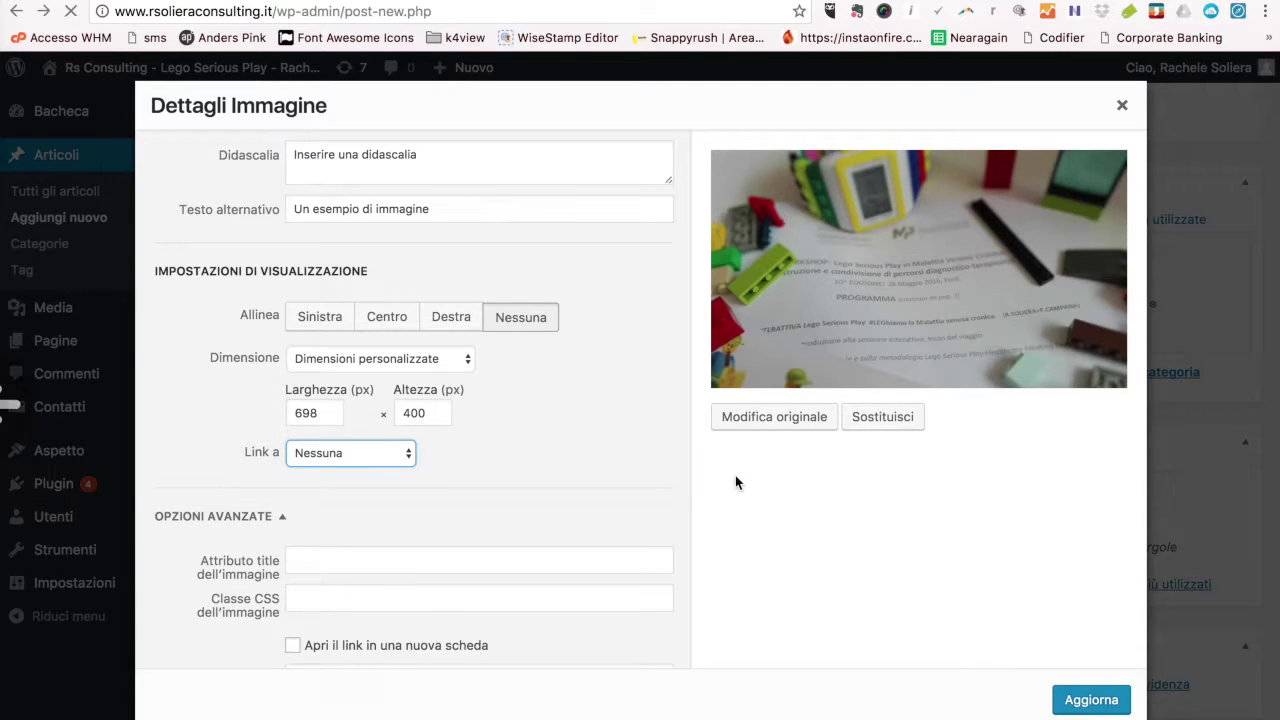
# Stay on the page at Chrome's leave prompt and apply the image changes with Aggiorna.
pyautogui.press('super+r')
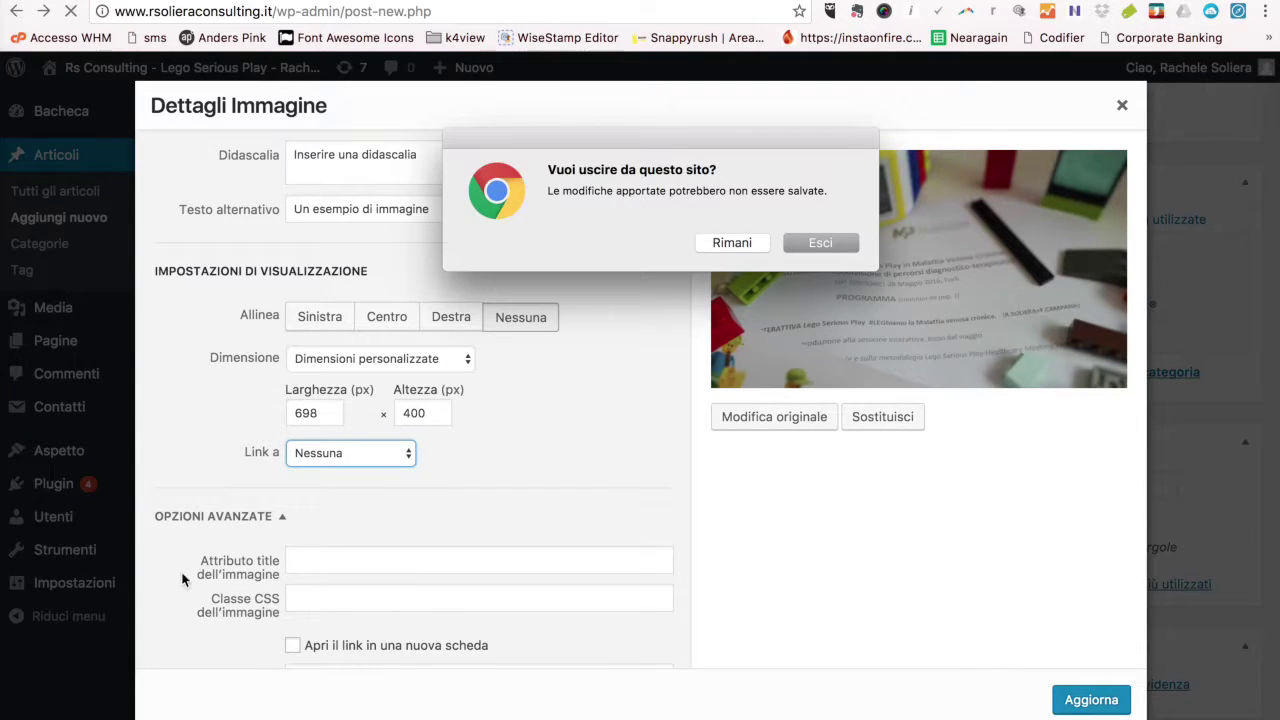
pyautogui.click(733, 243)
pyautogui.scroll(-1, 334, 598)
pyautogui.scroll(-1, 336, 595)
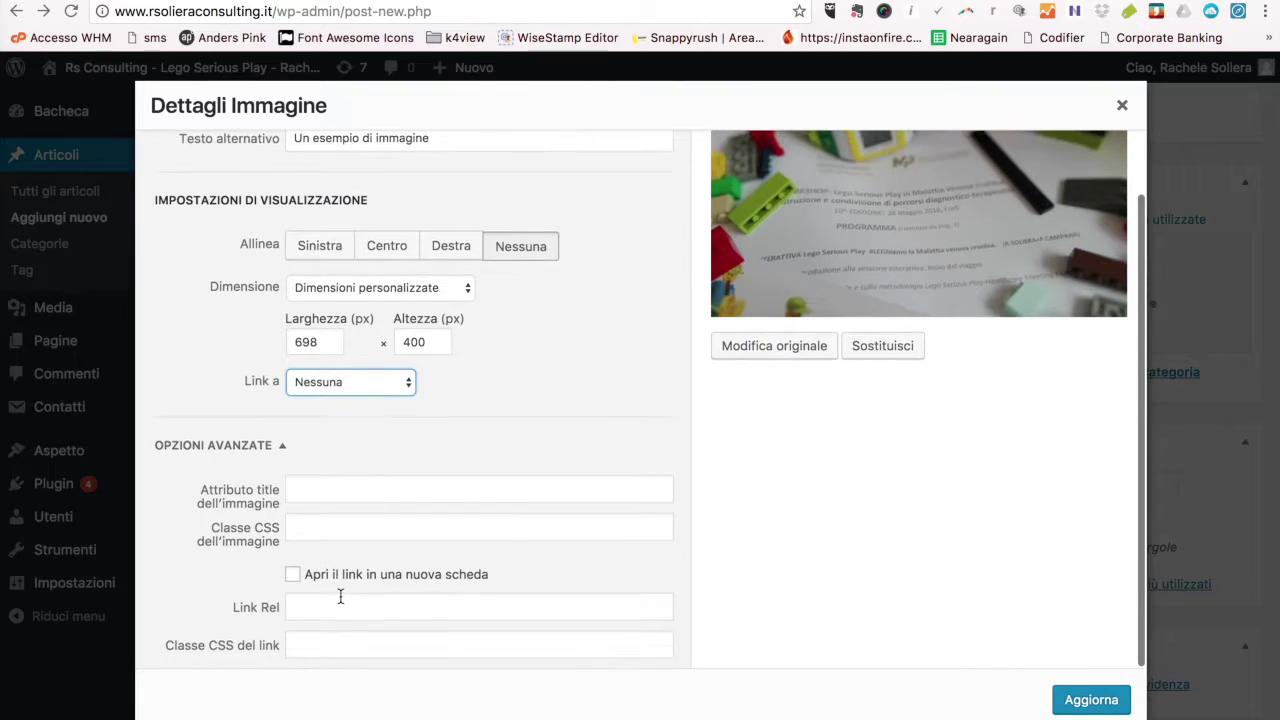
pyautogui.scroll(2, 650, 519)
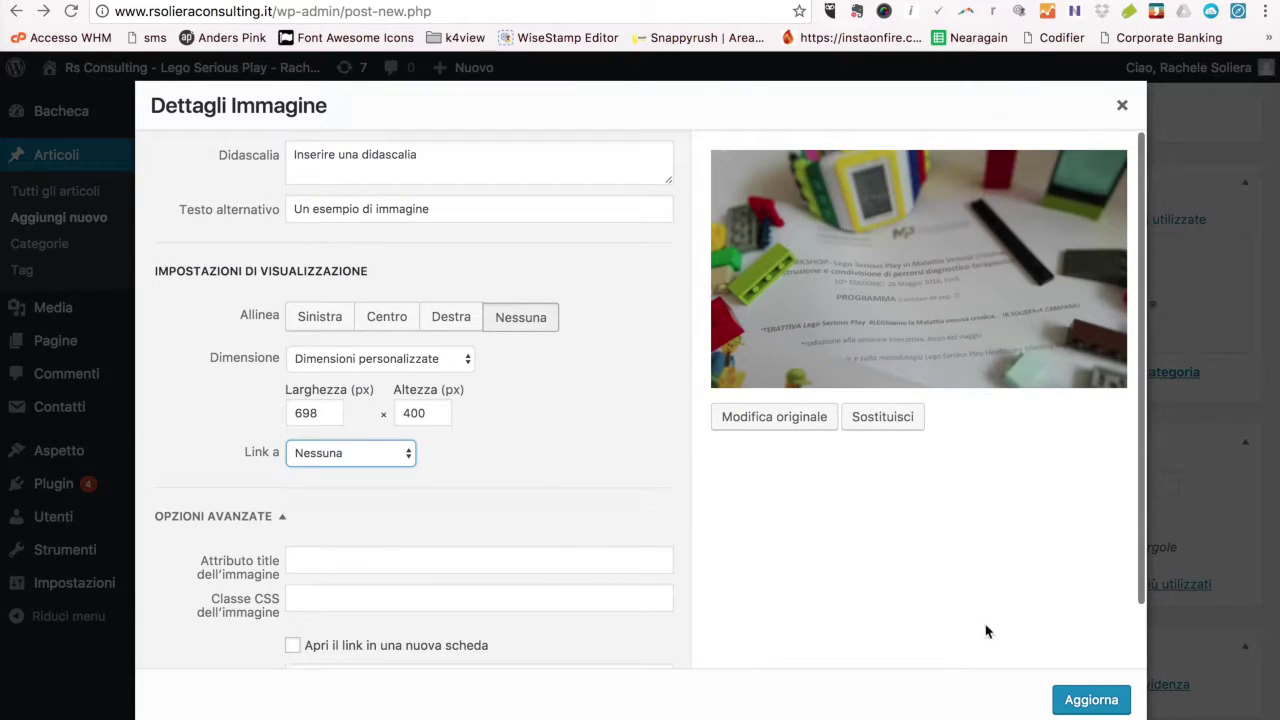
pyautogui.click(1076, 698)
# Open a preview of the draft post from the Pubblica box.
pyautogui.scroll(-4, 946, 465)
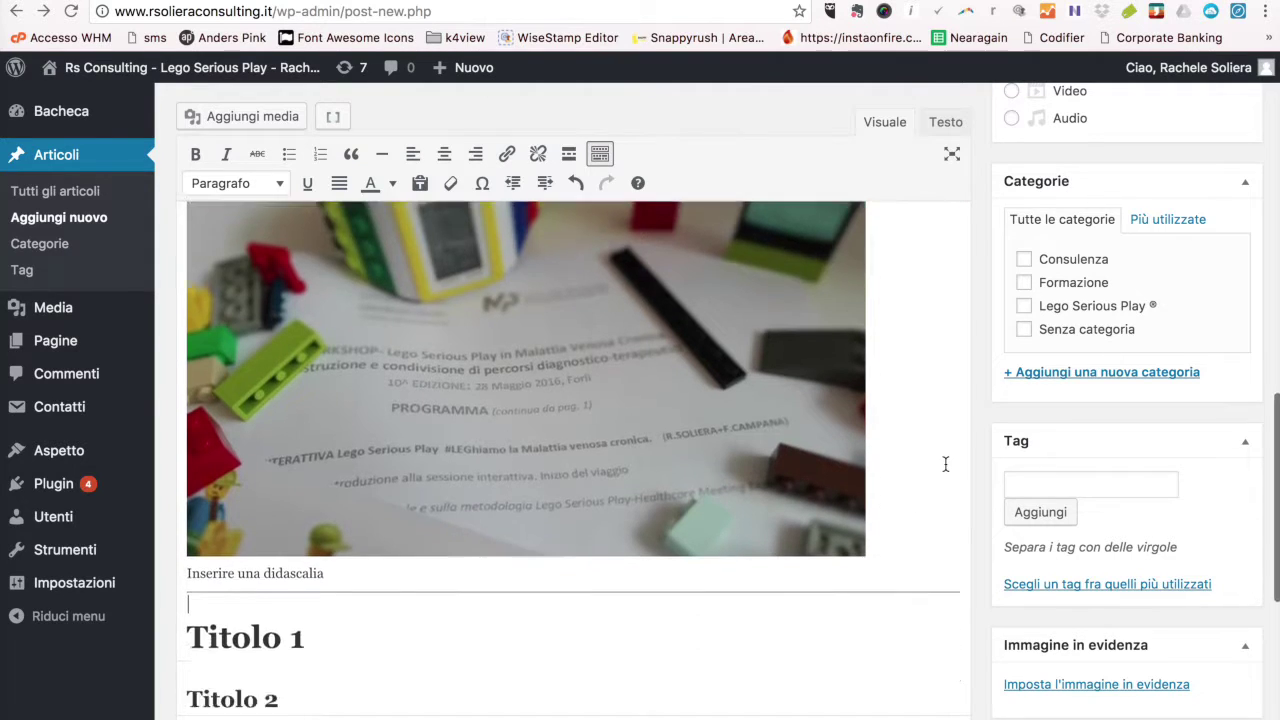
pyautogui.scroll(7, 946, 465)
pyautogui.scroll(5, 948, 465)
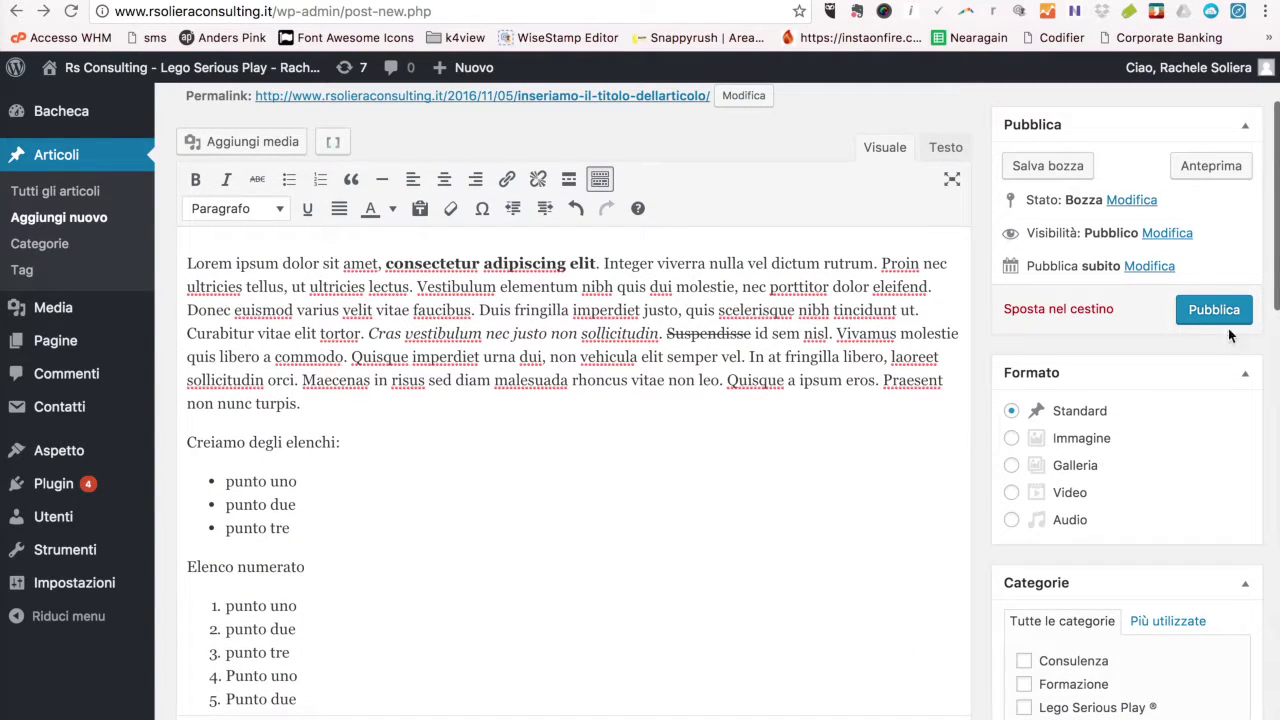
pyautogui.click(1213, 178)
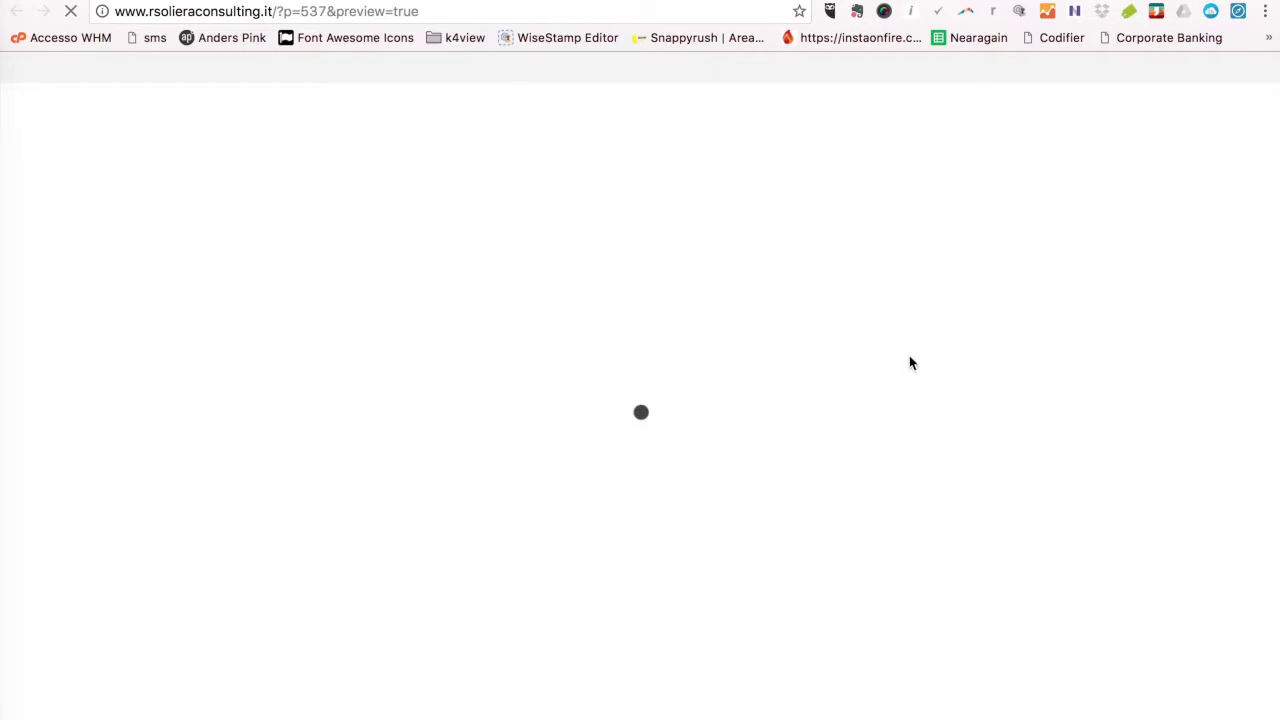
pyautogui.scroll(-10, 909, 355)
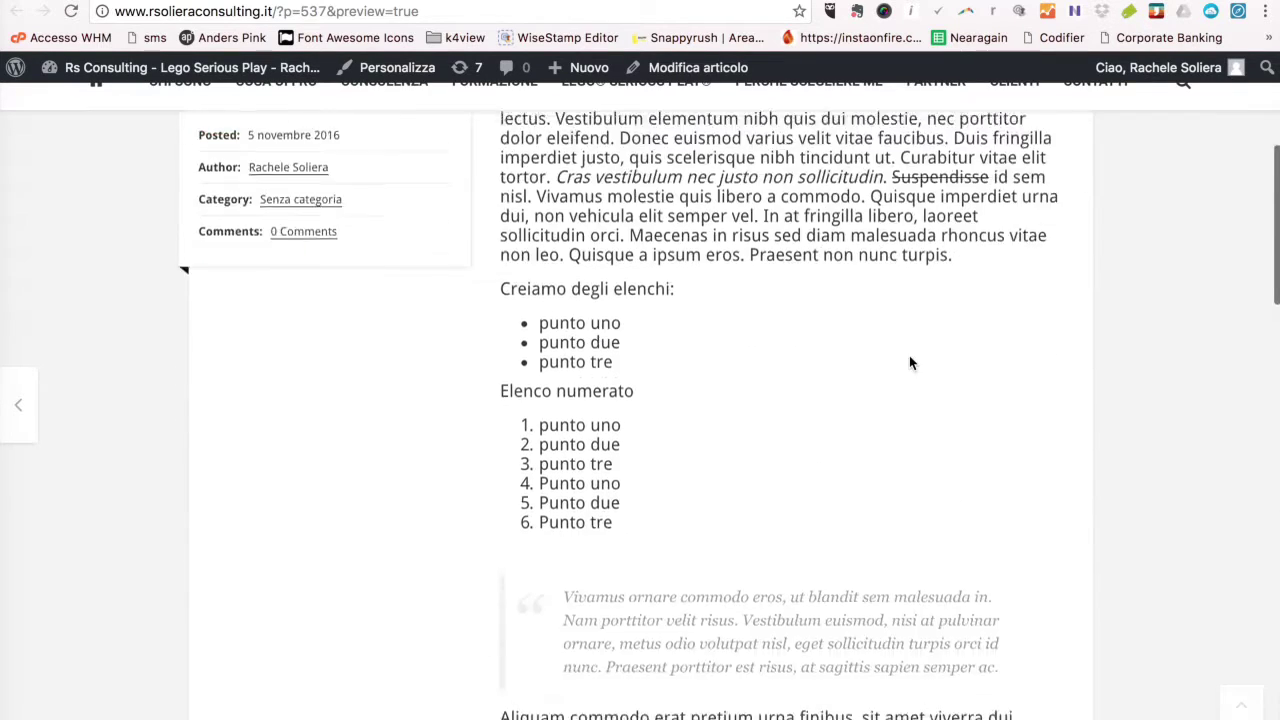
pyautogui.scroll(-3, 909, 355)
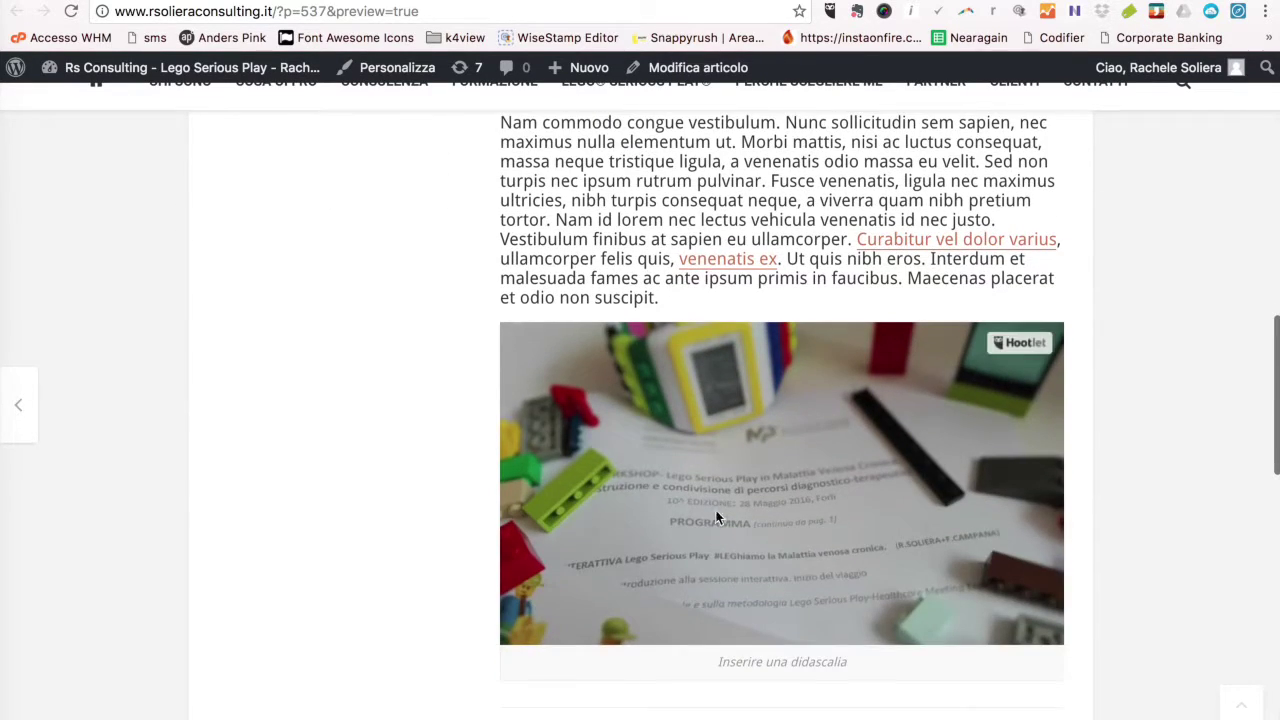
# Check the lego photo's 'Inserire una didascalia' caption in the preview, then return to the editor.
pyautogui.moveTo(712, 672); pyautogui.dragTo(903, 666)
pyautogui.click(787, 680)
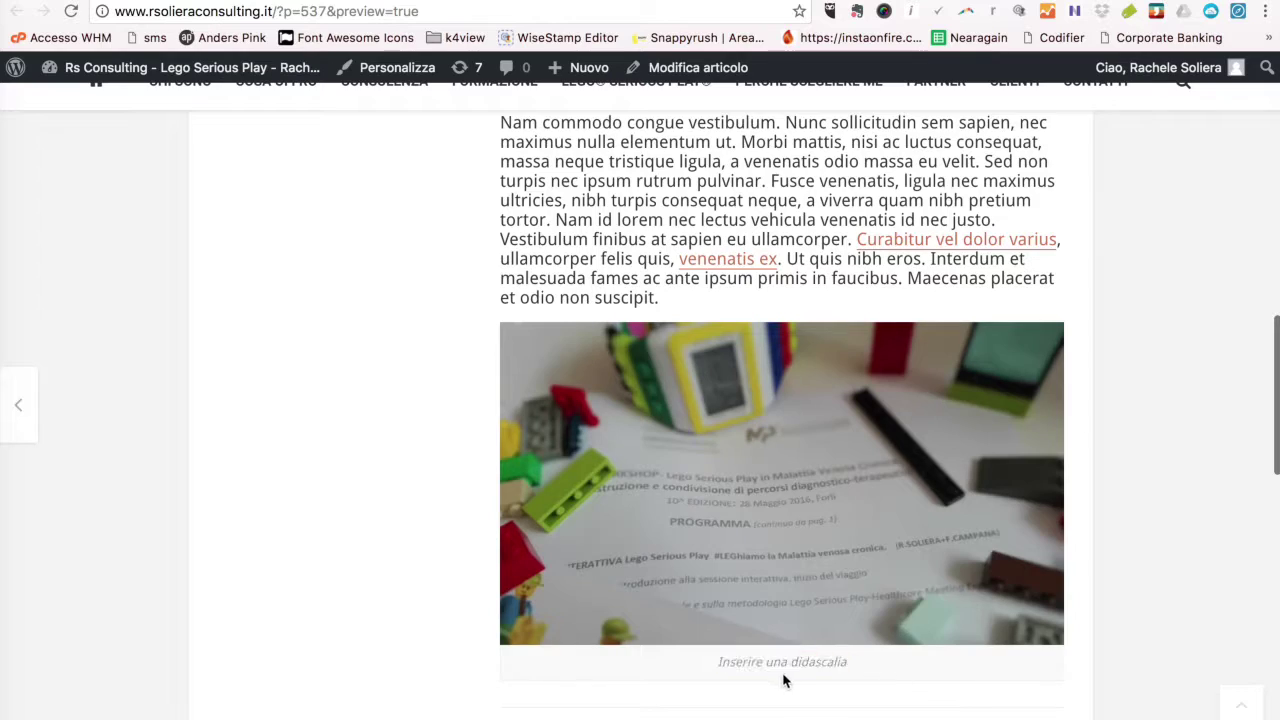
pyautogui.scroll(-3, 784, 681)
pyautogui.scroll(10, 777, 600)
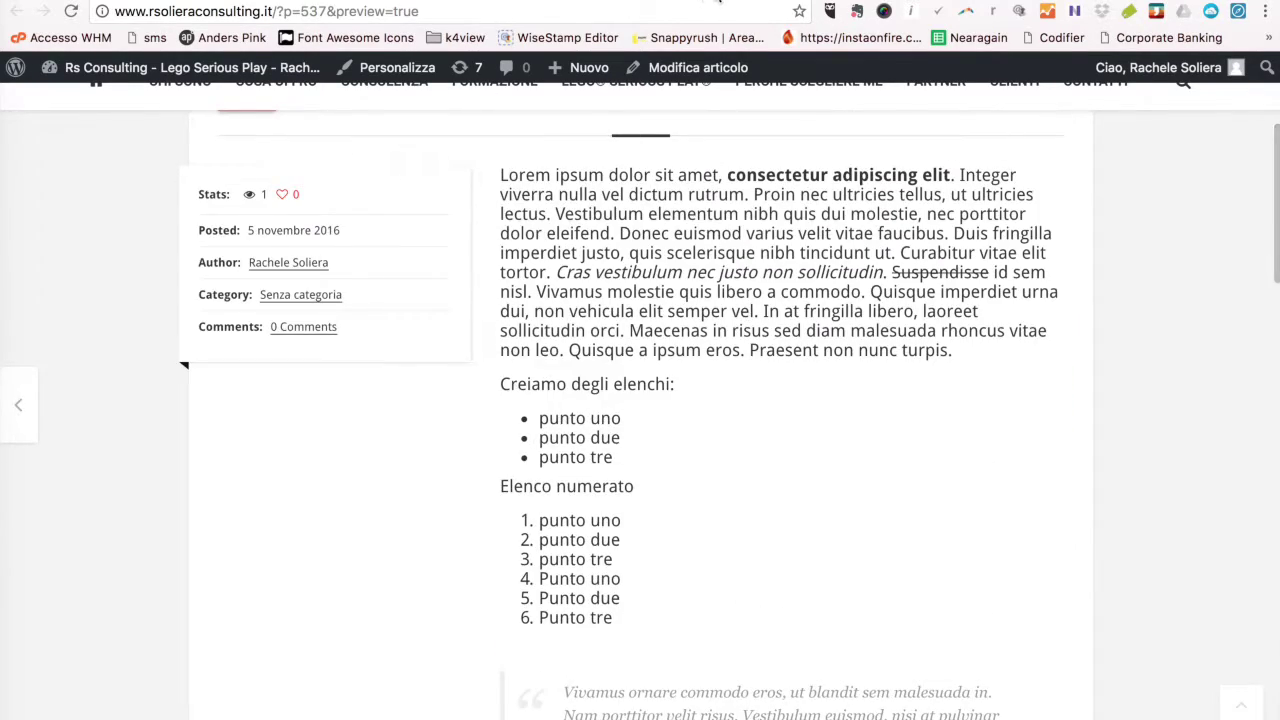
pyautogui.click(716, 1)
pyautogui.scroll(-10, 406, 542)
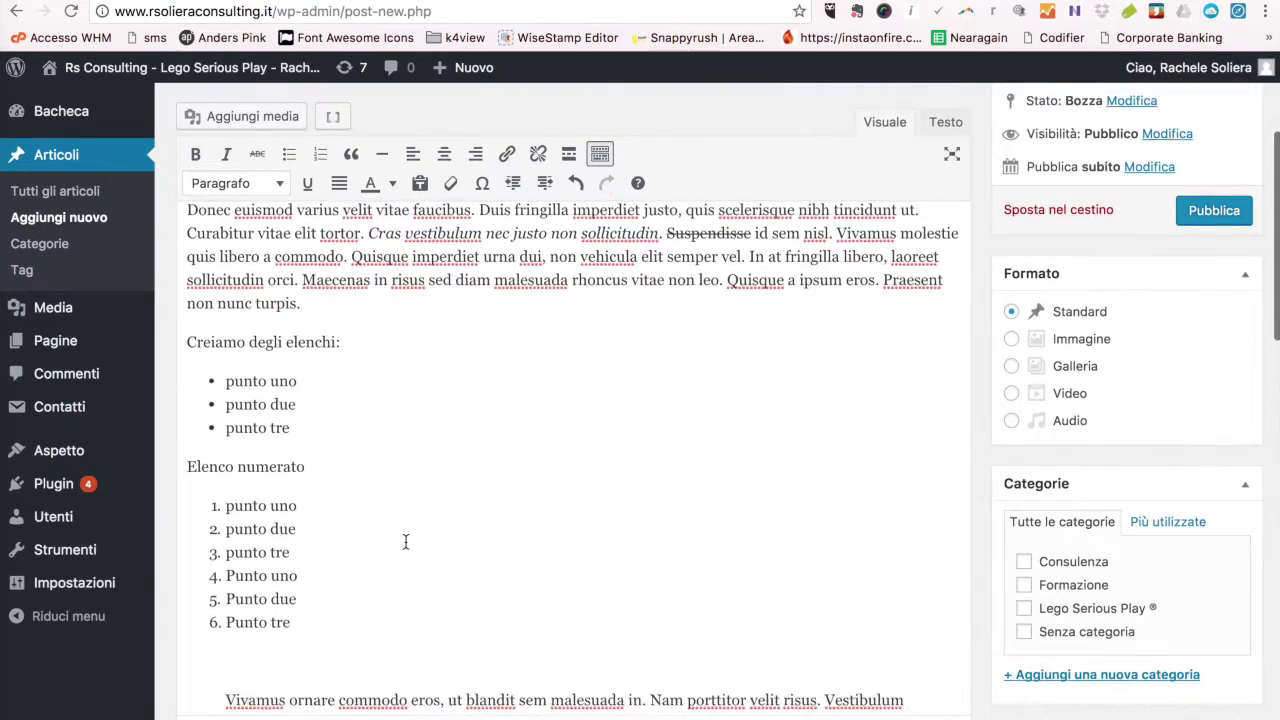
# Insert an empty paragraph above the 'Vivamus…' paragraph.
pyautogui.scroll(-8, 406, 542)
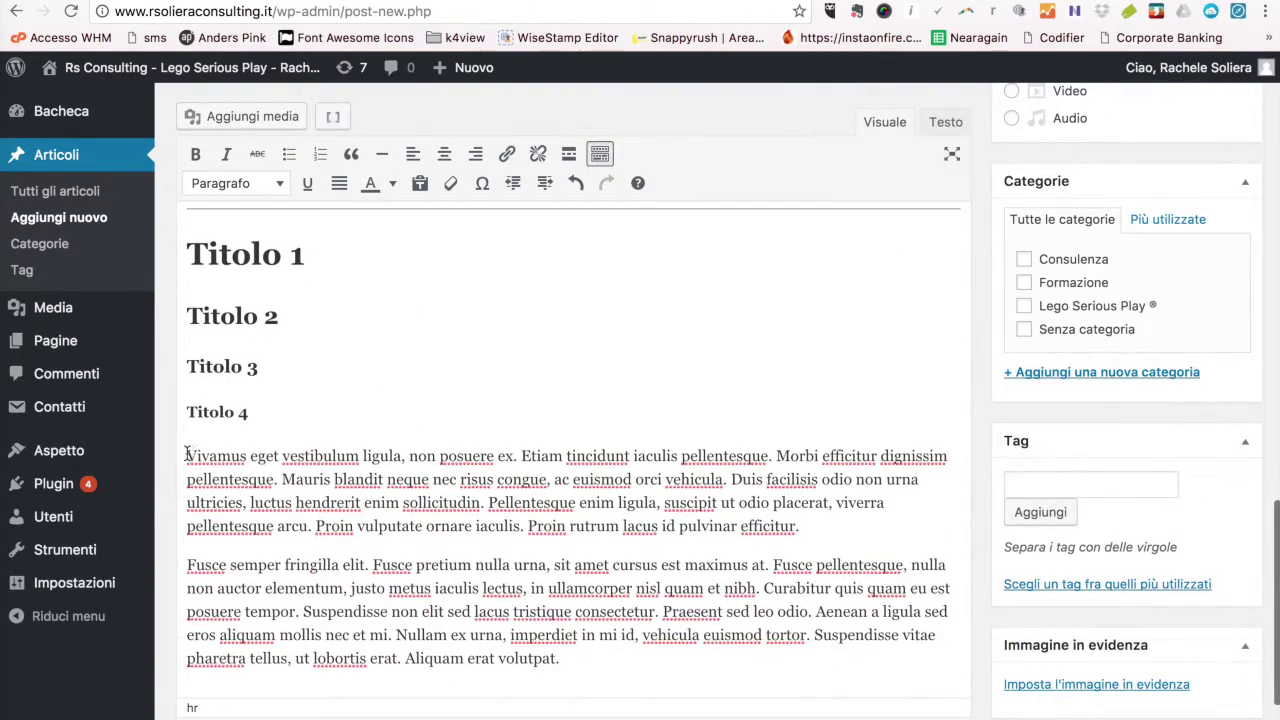
pyautogui.click(186, 456)
pyautogui.press('Return')
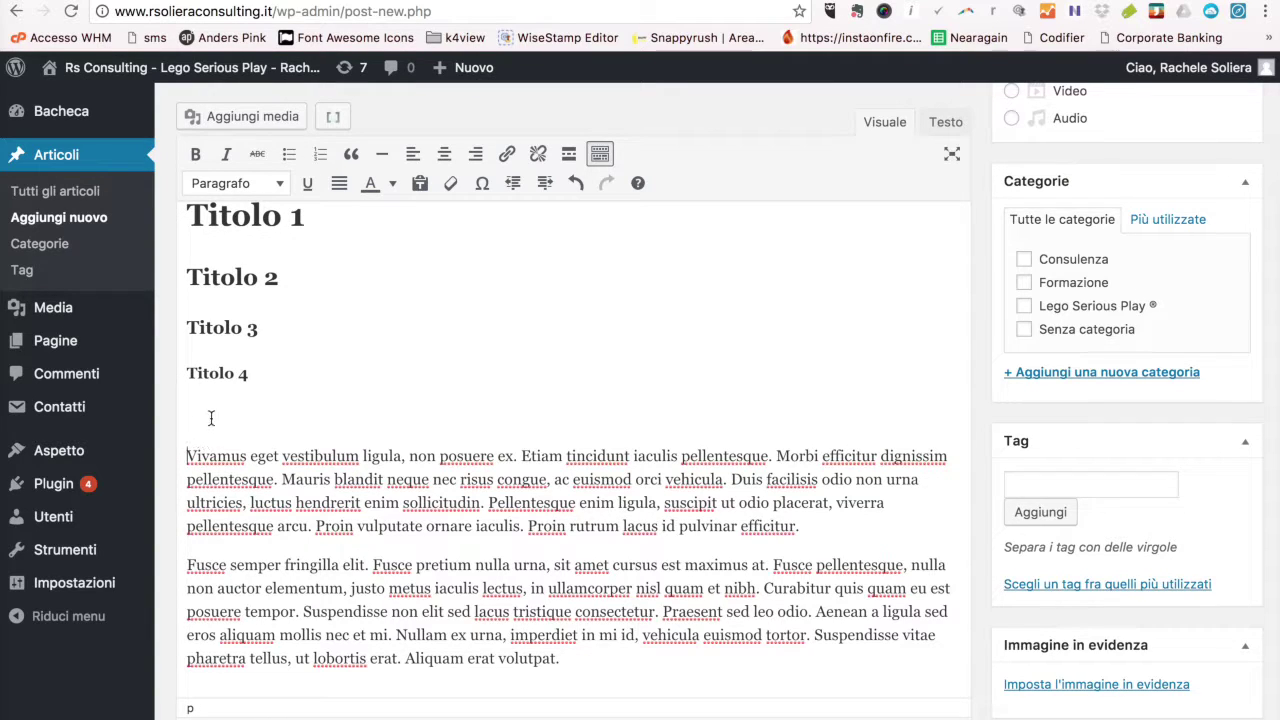
# Open the file picker from Aggiungi media's Carica file tab to upload a new image.
pyautogui.scroll(4, 213, 432)
pyautogui.scroll(-2, 331, 451)
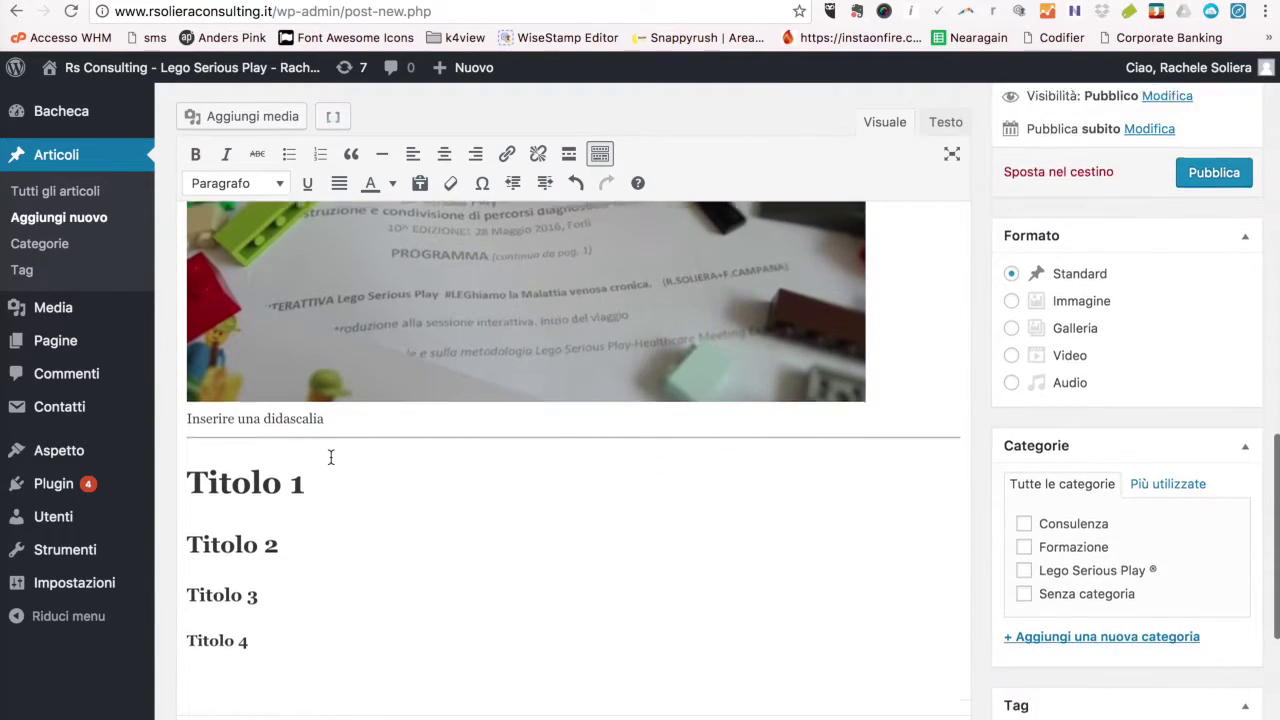
pyautogui.click(266, 122)
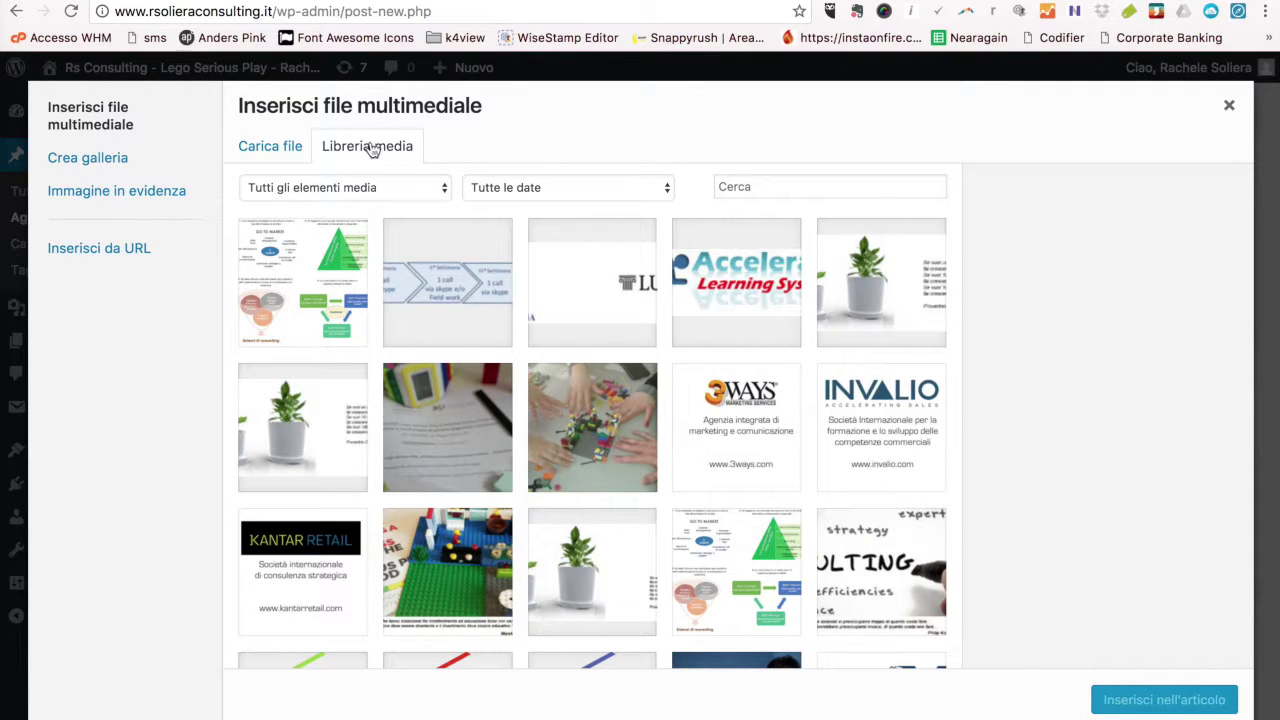
pyautogui.click(284, 152)
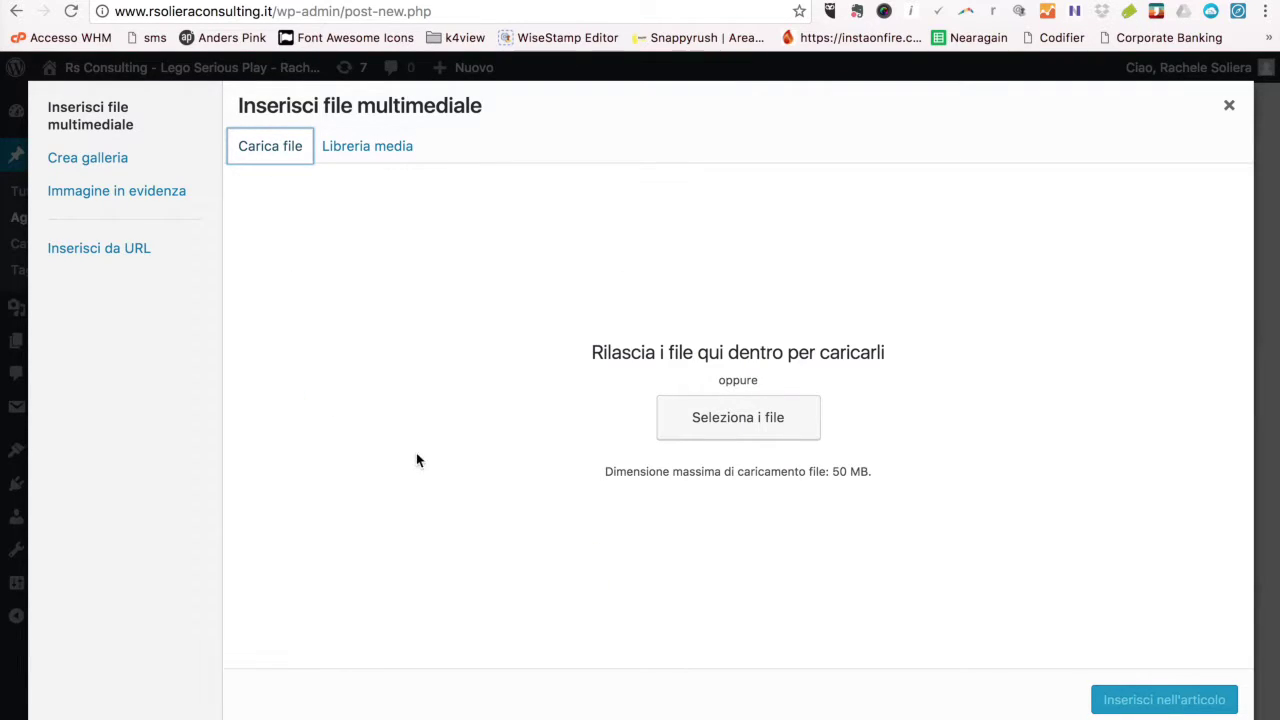
pyautogui.click(747, 427)
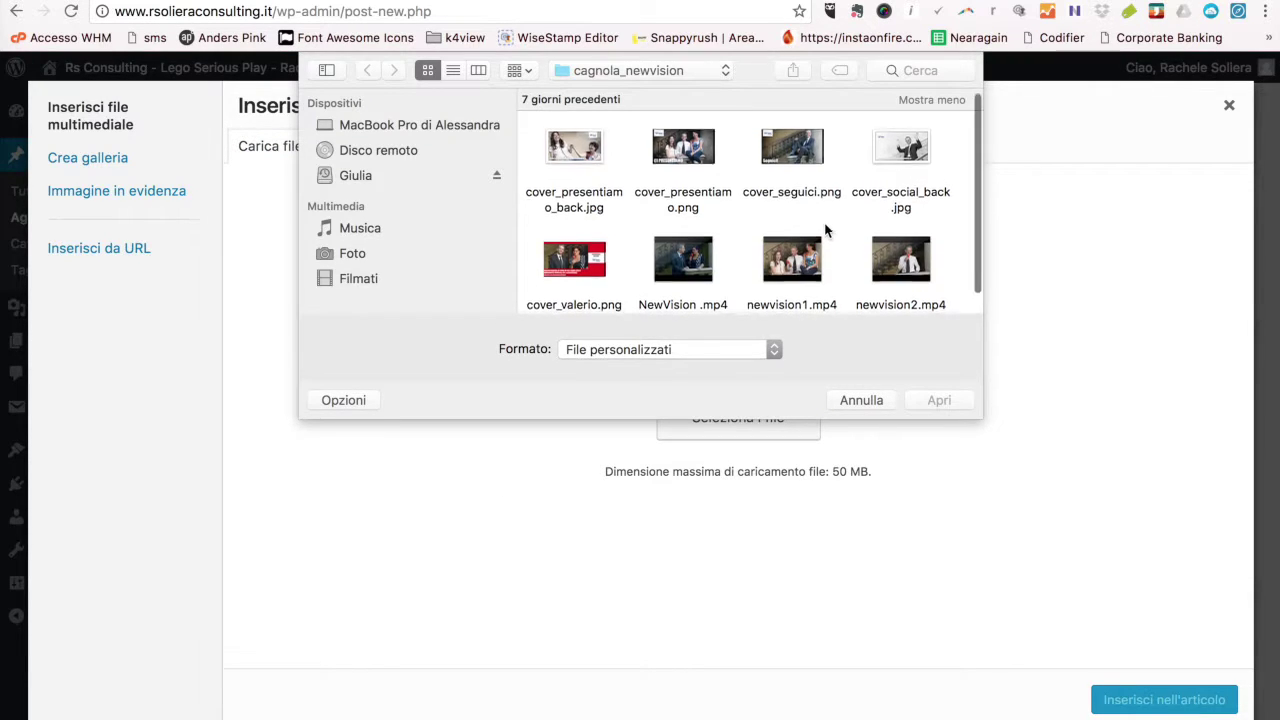
# Choose cover_presentiamo_back.jpg in the cagnola_newvision folder and upload it.
pyautogui.click(677, 66)
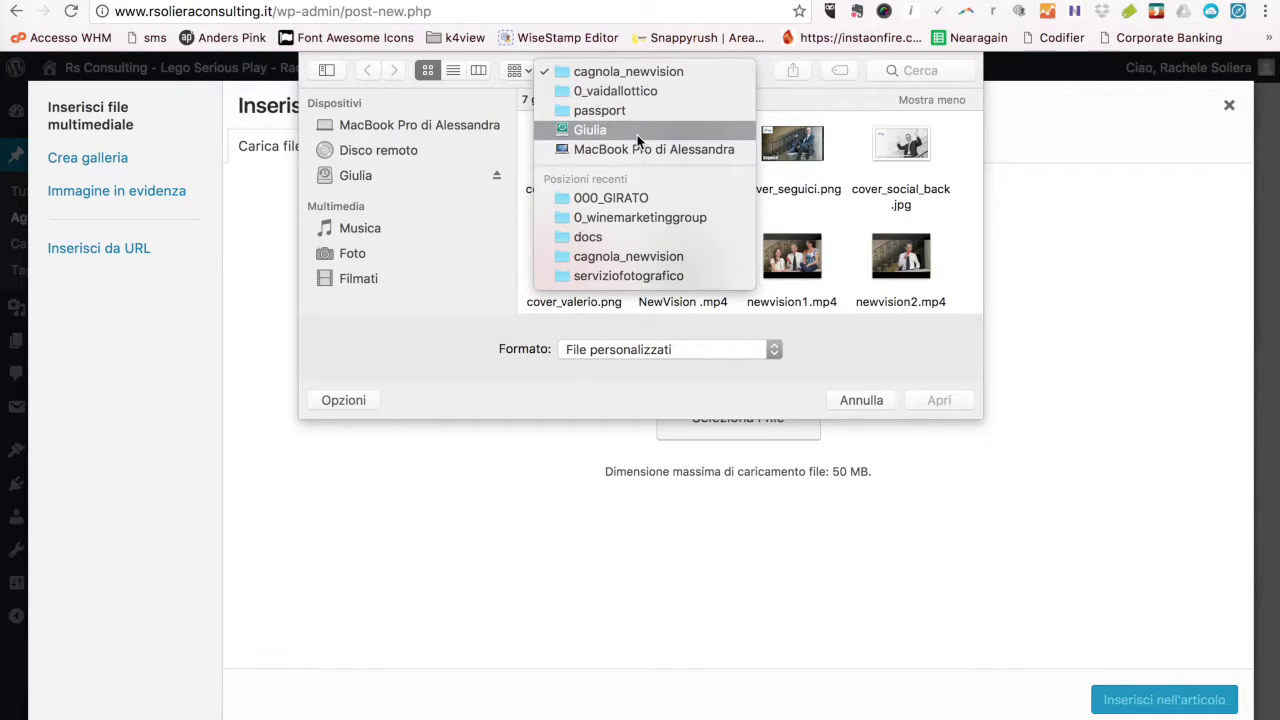
pyautogui.click(692, 73)
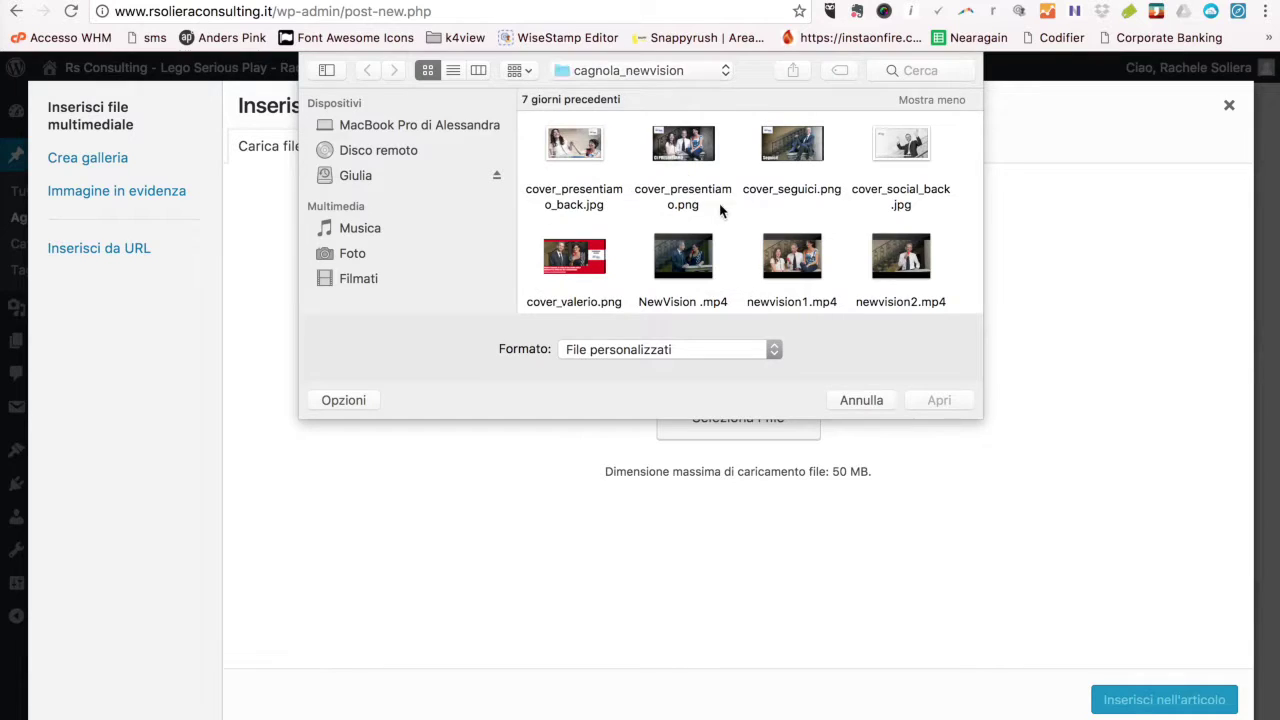
pyautogui.scroll(2, 720, 209)
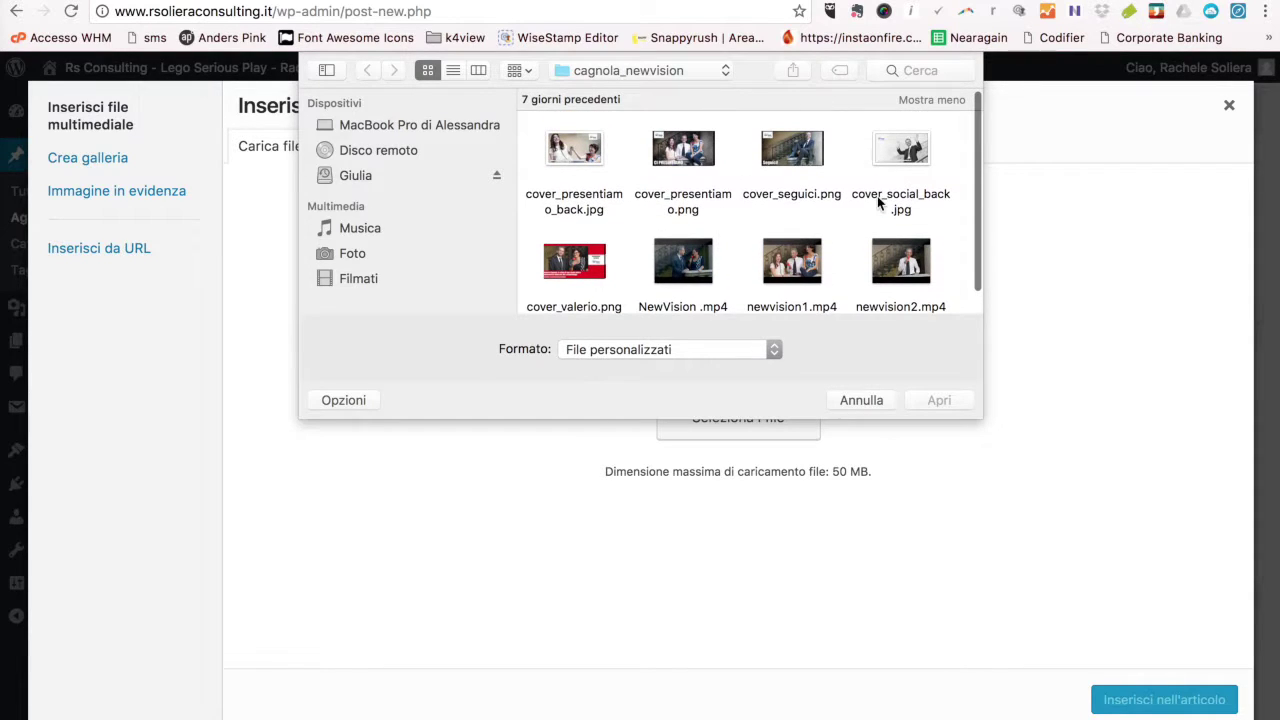
pyautogui.click(594, 148)
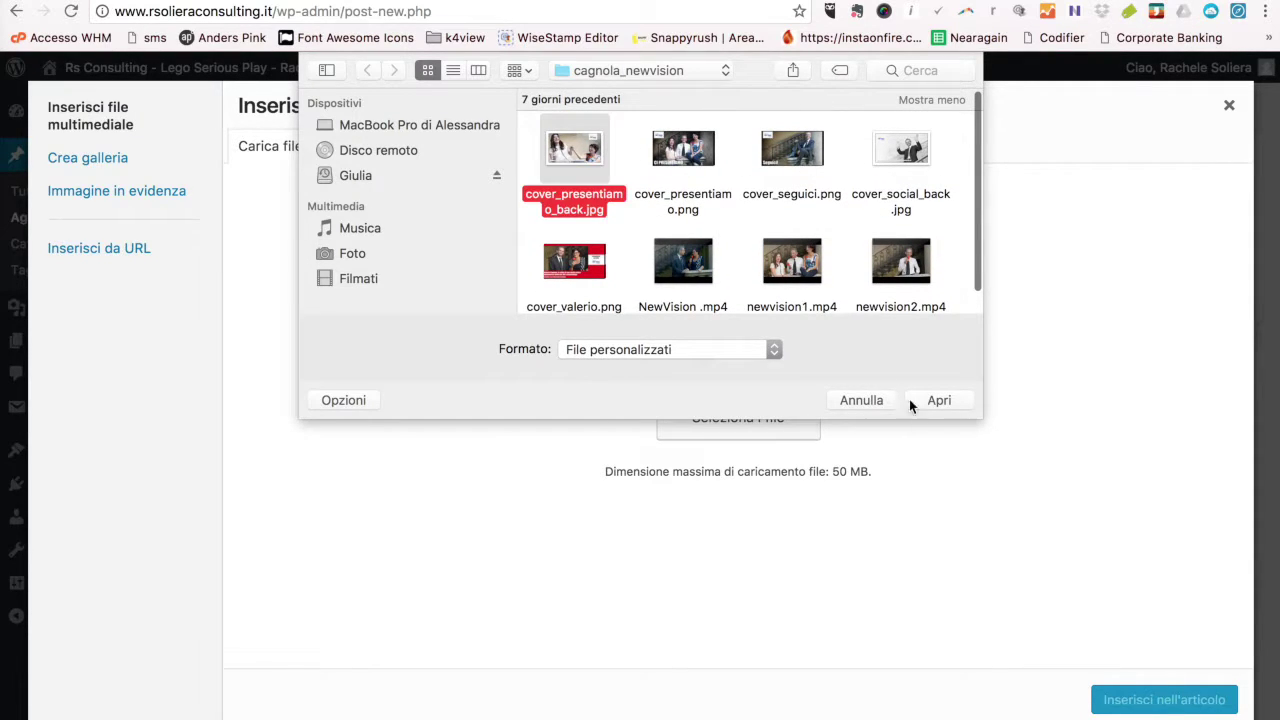
pyautogui.click(930, 400)
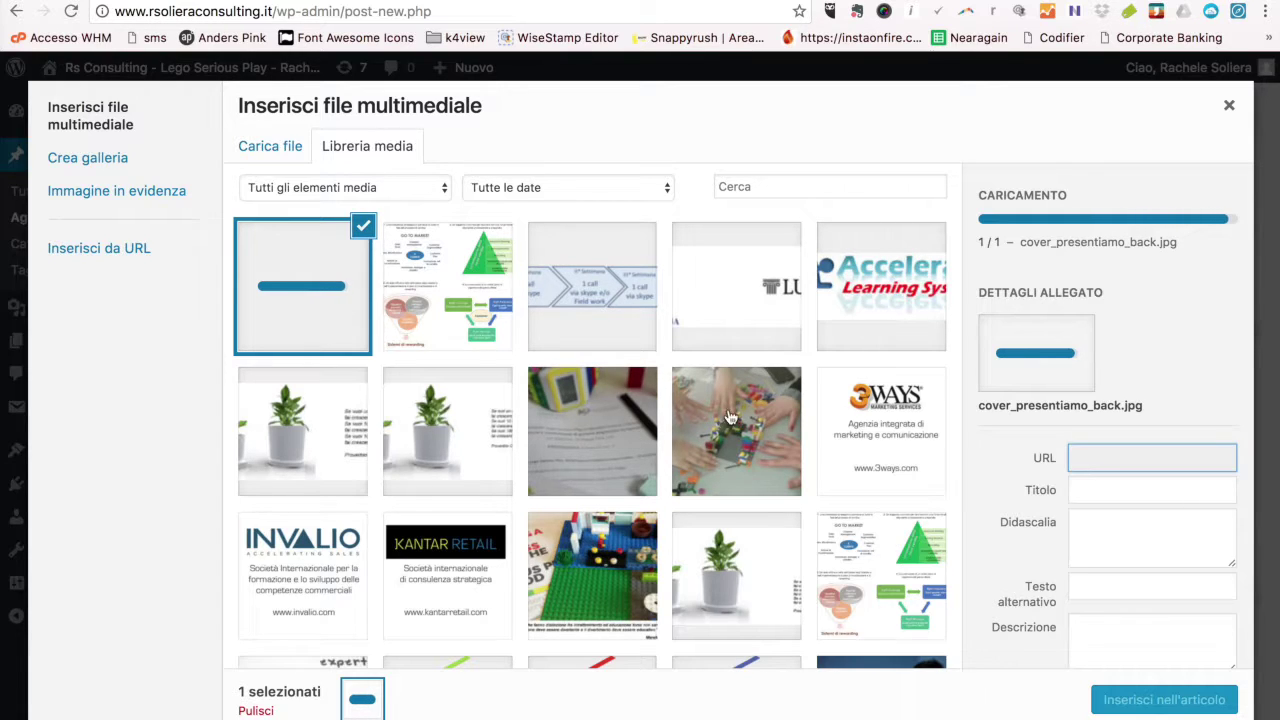
# Give the new photo the caption 'Didascalia' and fill in its alternative text.
pyautogui.scroll(-1, 1090, 350)
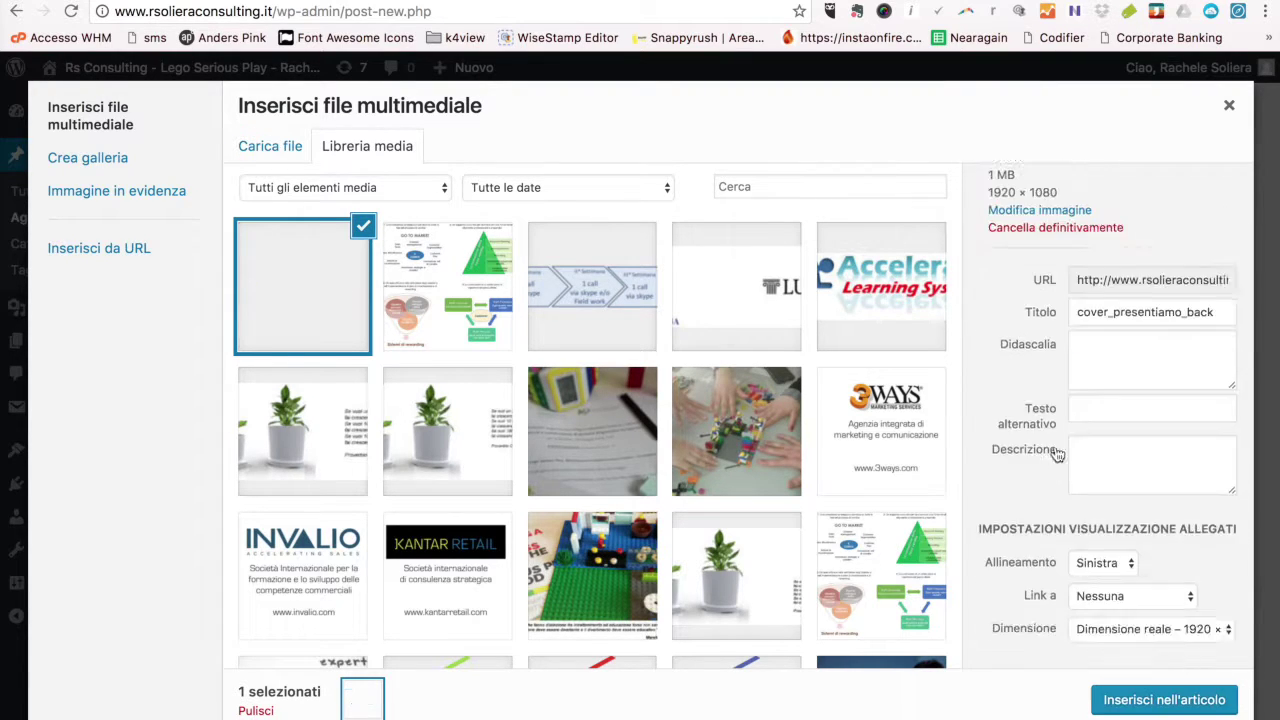
pyautogui.click(1080, 400)
pyautogui.write('Didat')
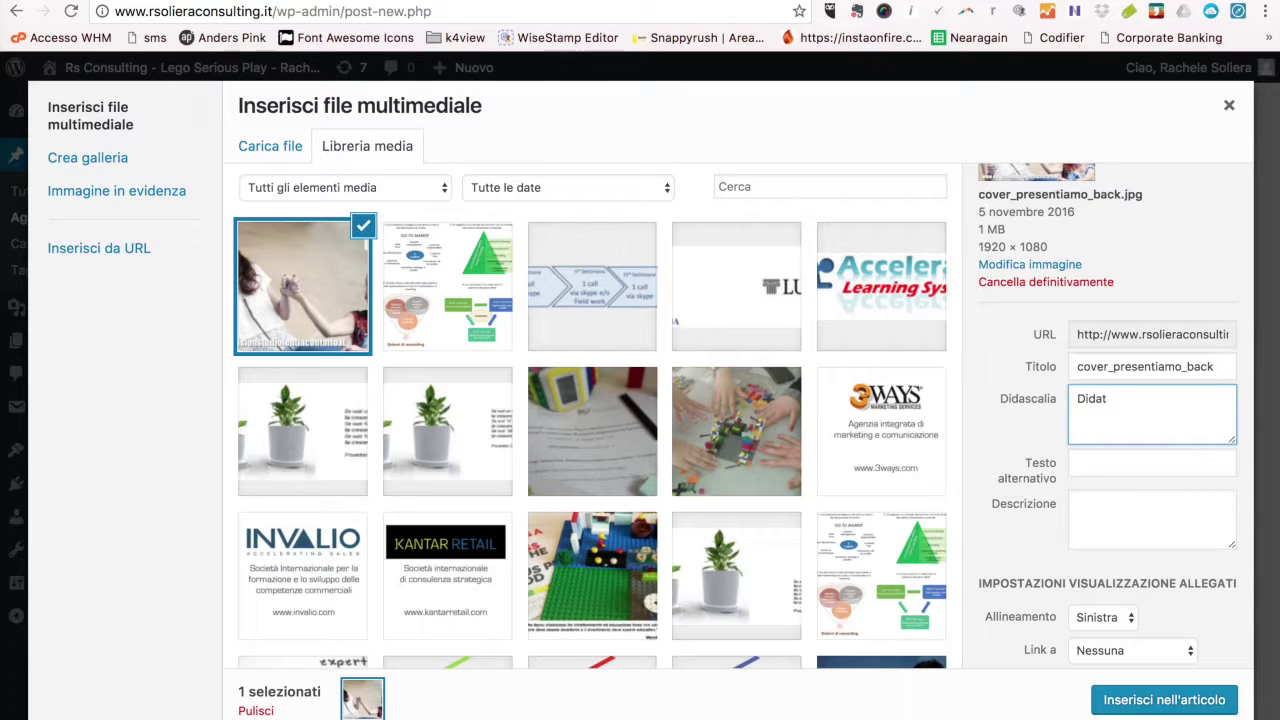
pyautogui.write('ascali')
pyautogui.press('Tab')
pyautogui.click(1154, 400)
pyautogui.write('a')
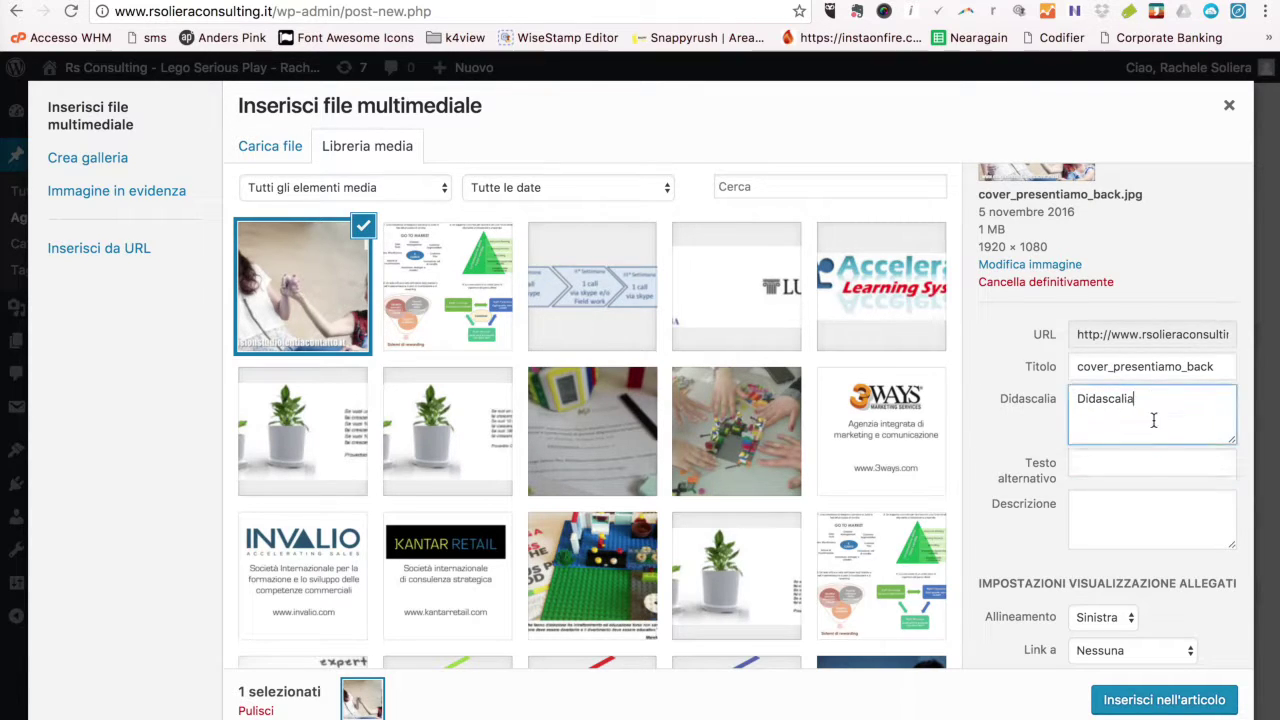
pyautogui.click(1134, 468)
pyautogui.write('Testo alternativo')
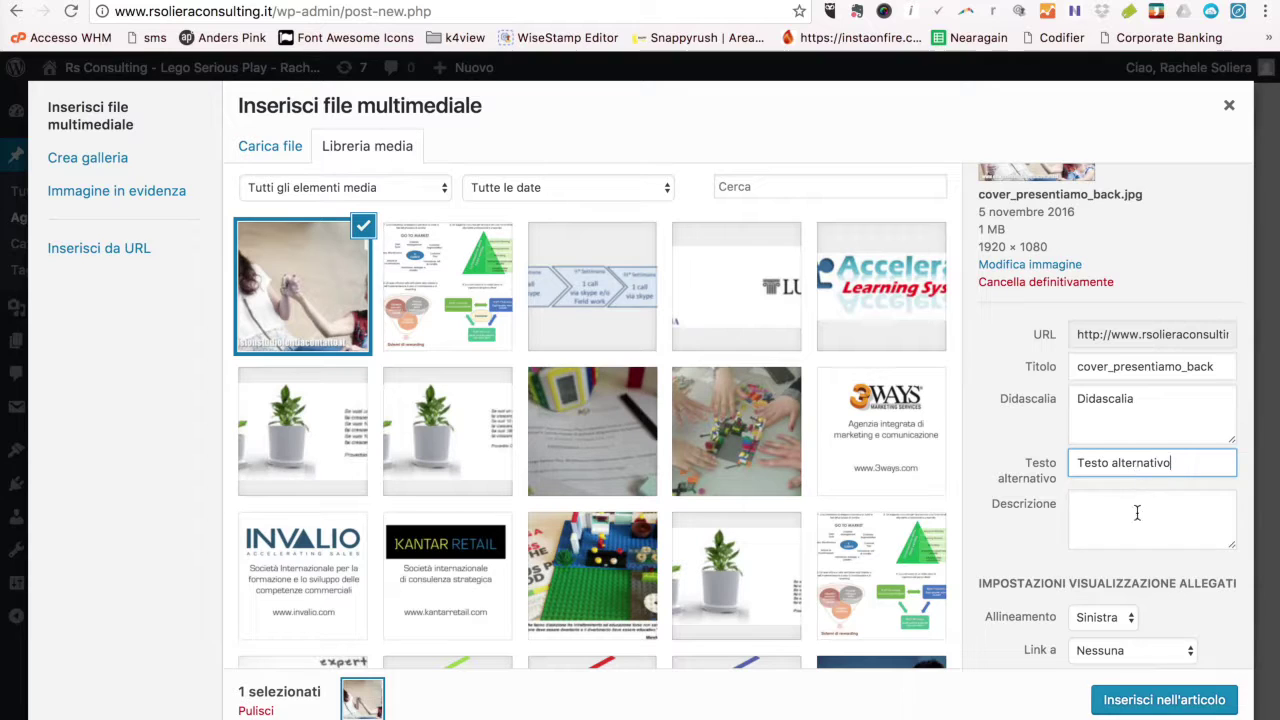
pyautogui.click(1141, 507)
pyautogui.scroll(-1, 1024, 534)
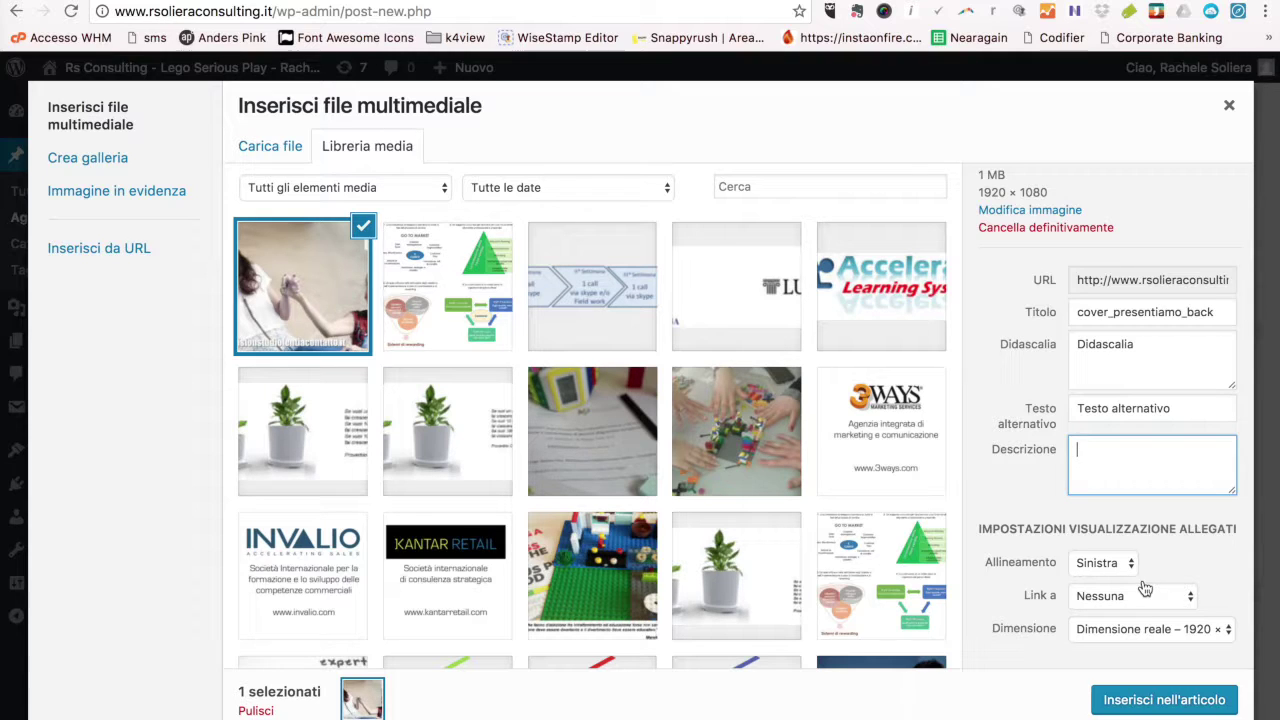
# Insert the photo into the post at Media 300 × 169 size and select it.
pyautogui.click(1095, 628)
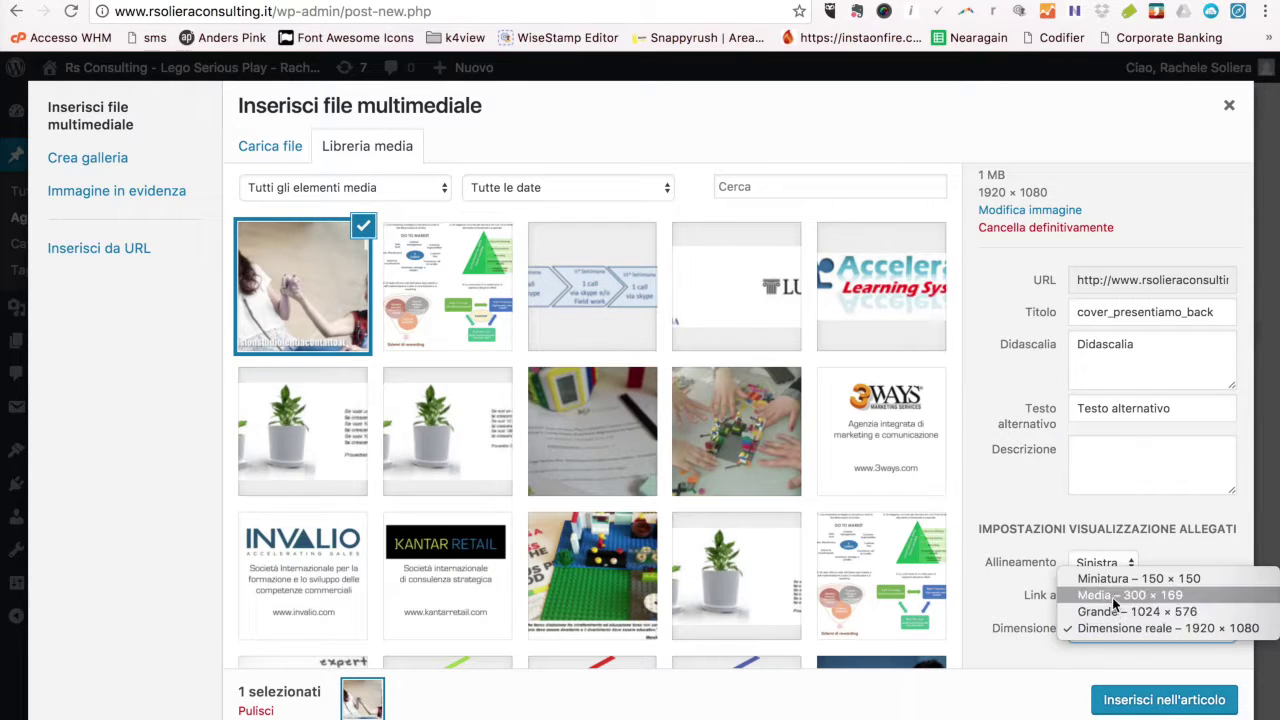
pyautogui.click(1083, 596)
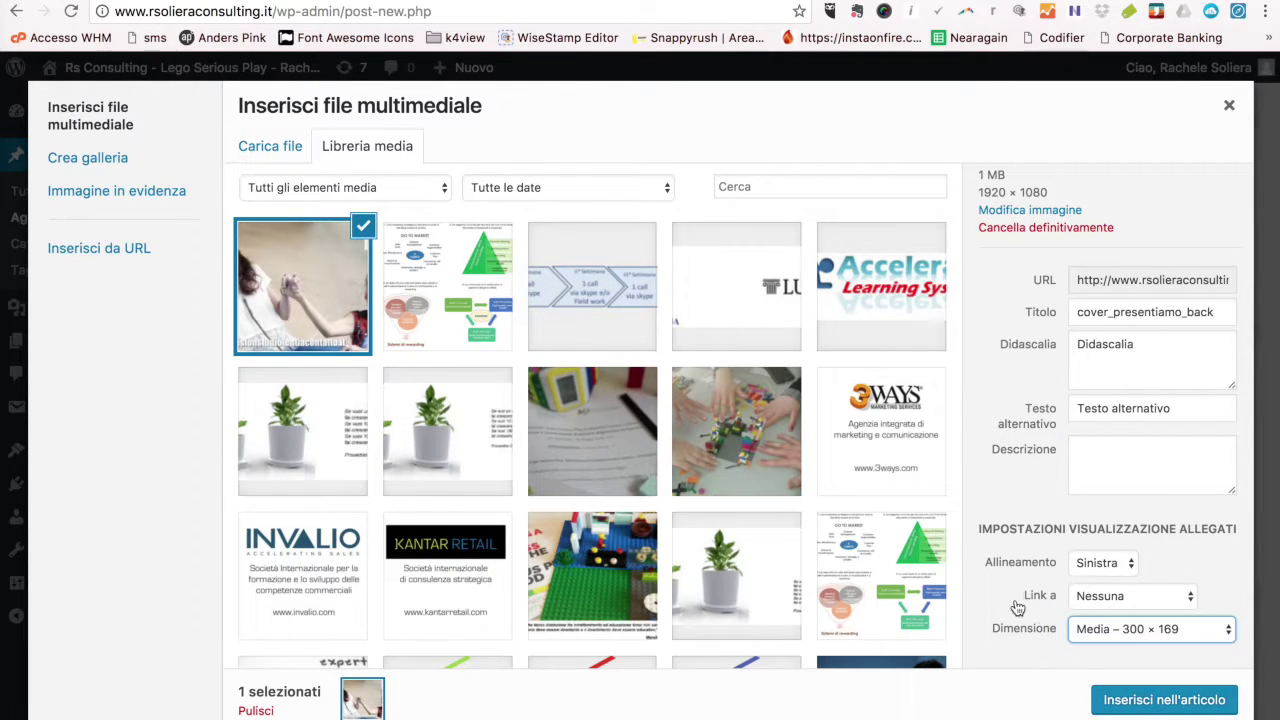
pyautogui.click(1160, 700)
pyautogui.scroll(-5, 760, 534)
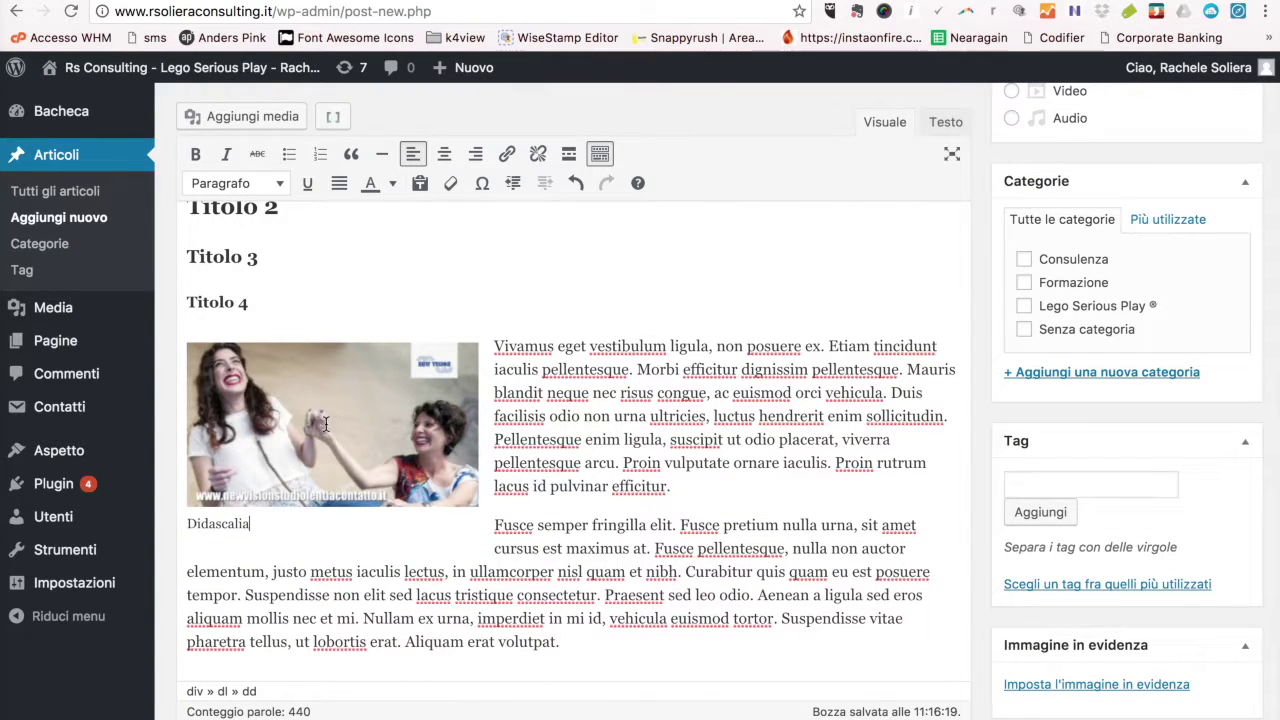
pyautogui.click(367, 444)
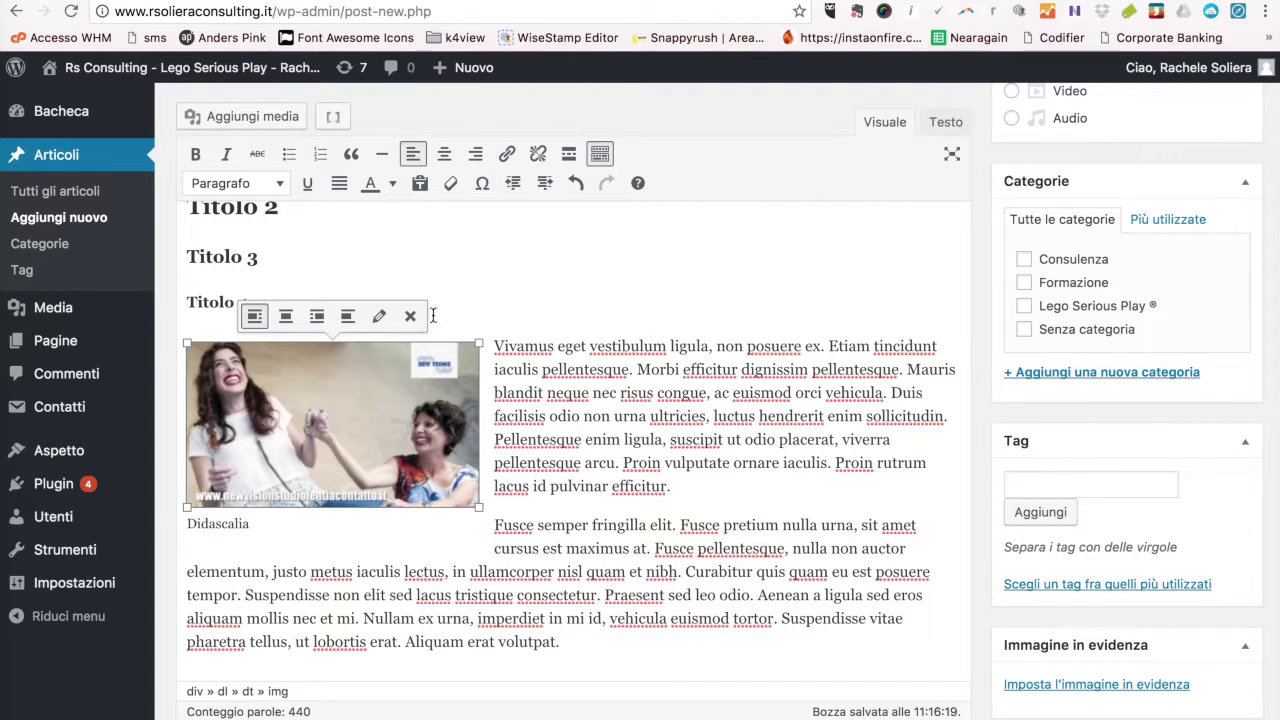
pyautogui.click(507, 153)
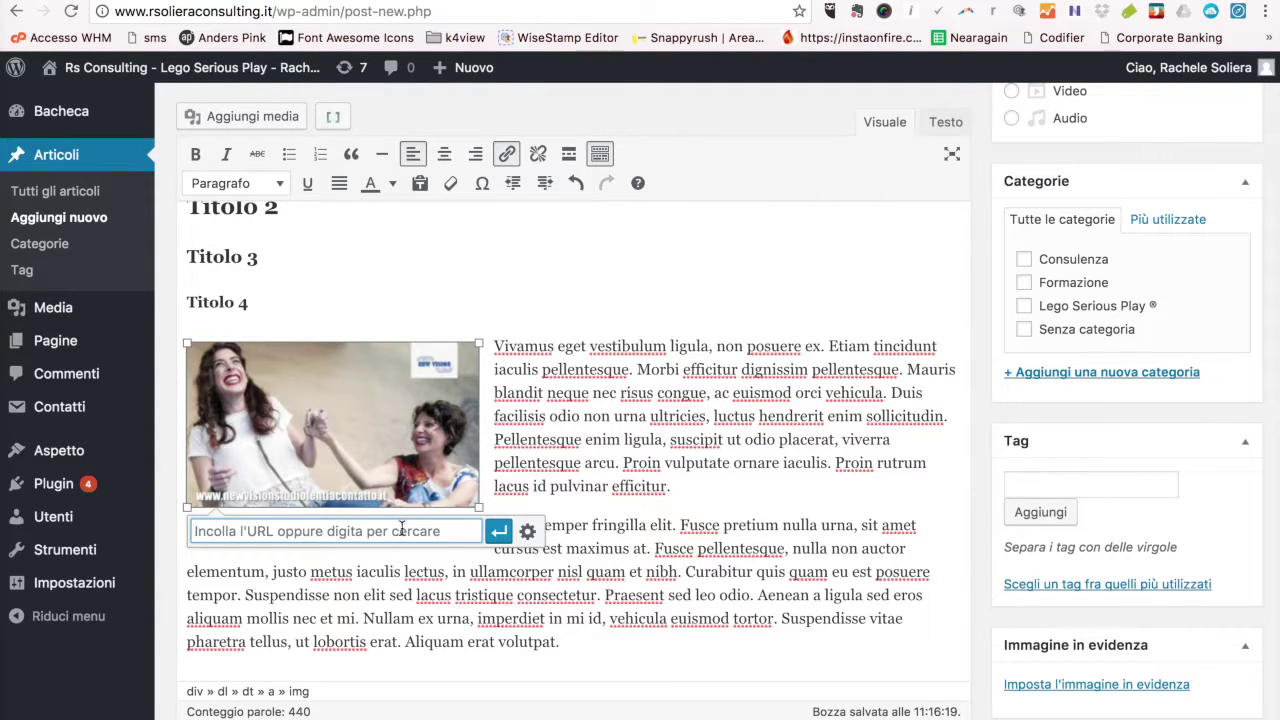
pyautogui.write('http://www.charismatica.biz')
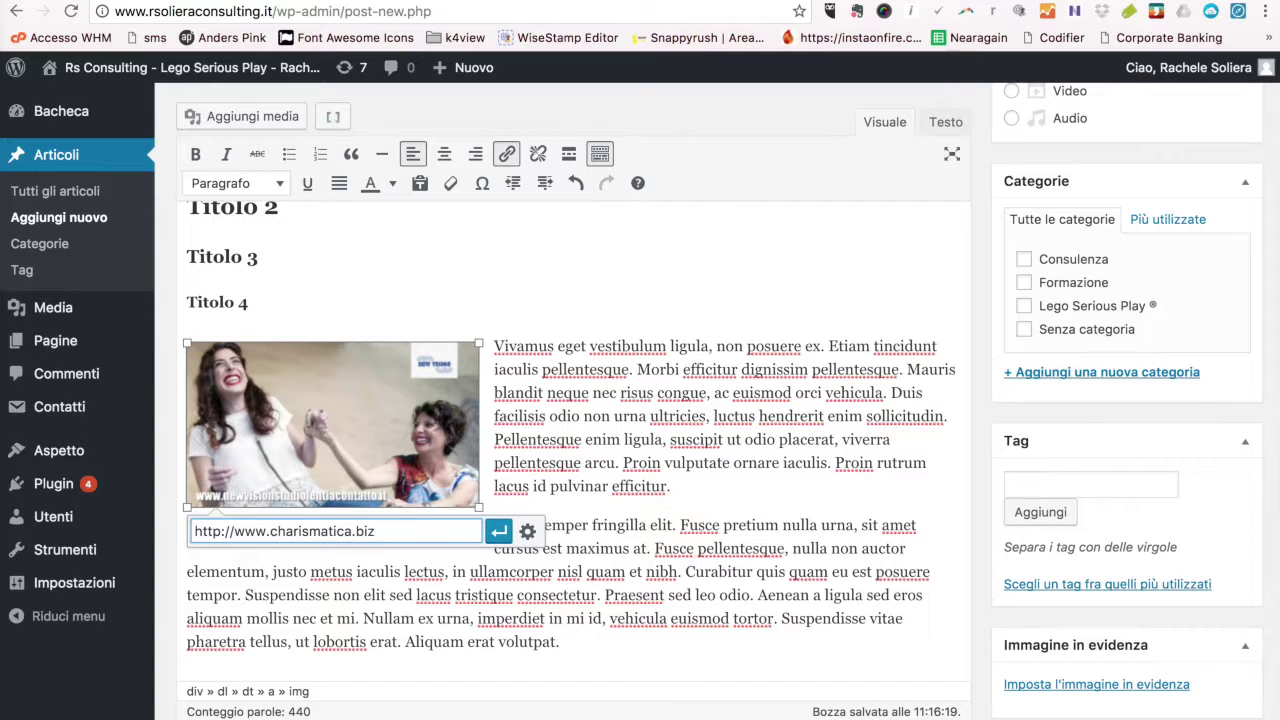
pyautogui.click(527, 535)
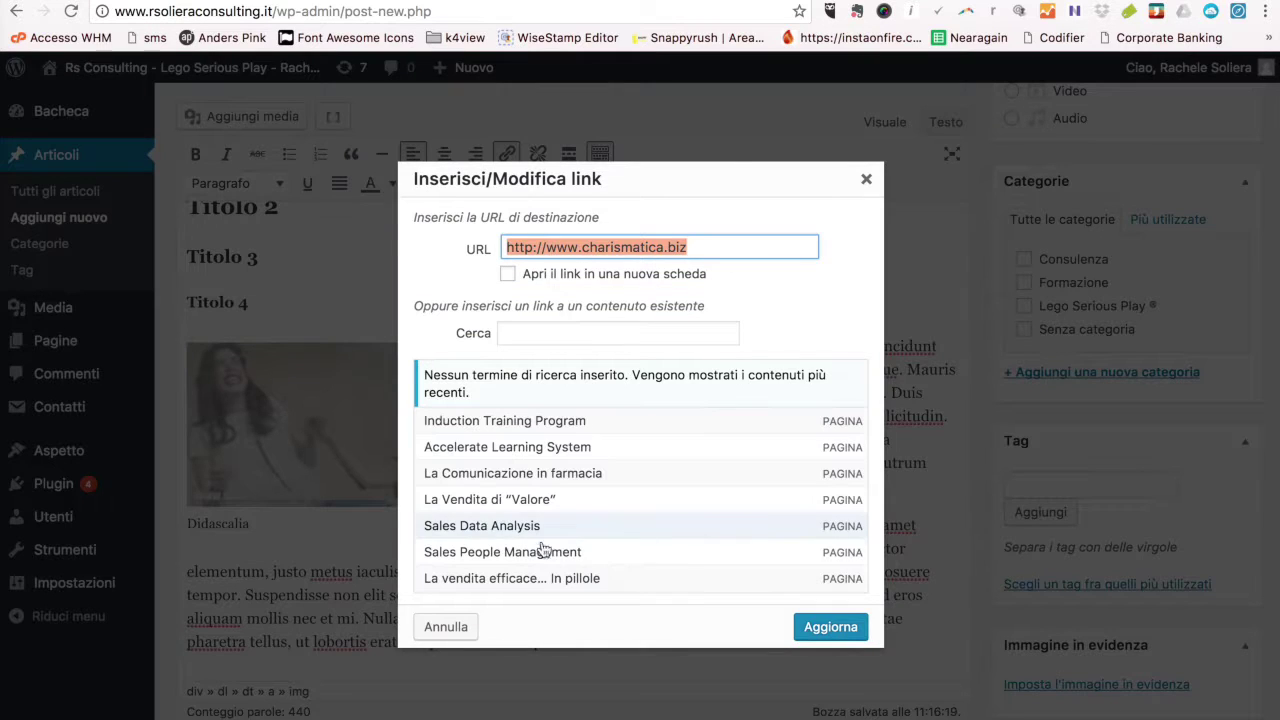
pyautogui.click(508, 276)
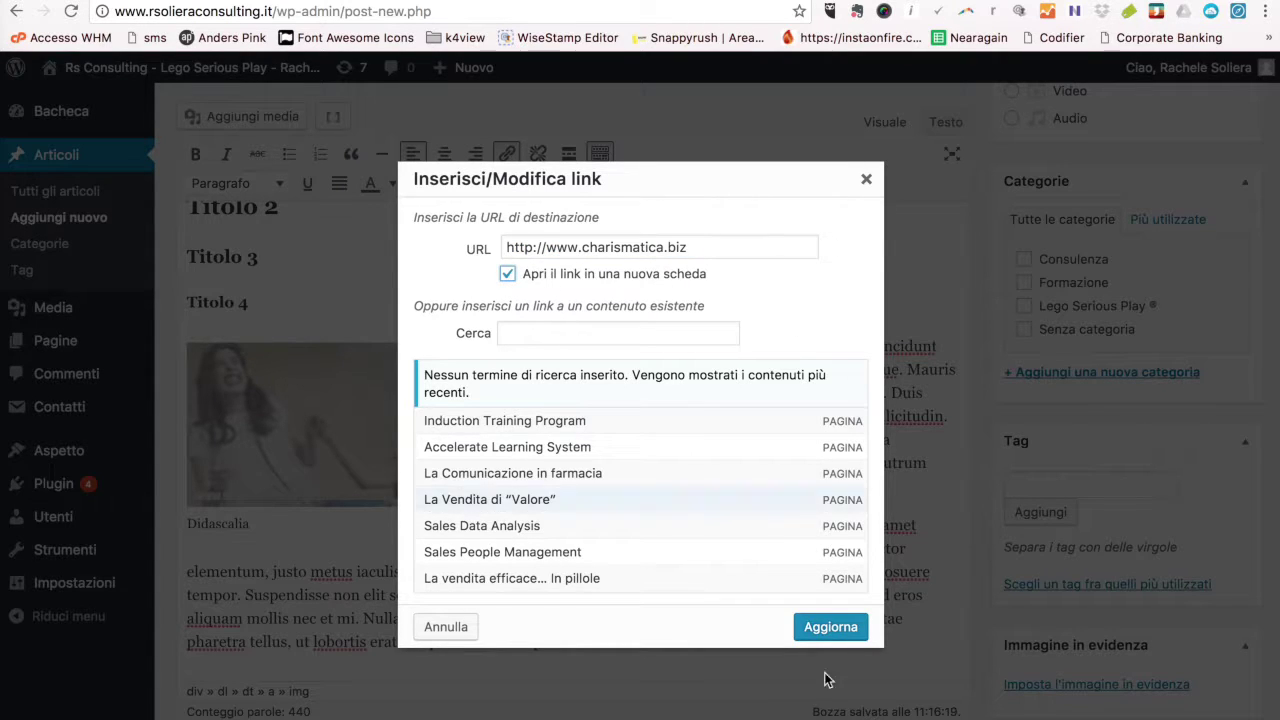
pyautogui.click(831, 629)
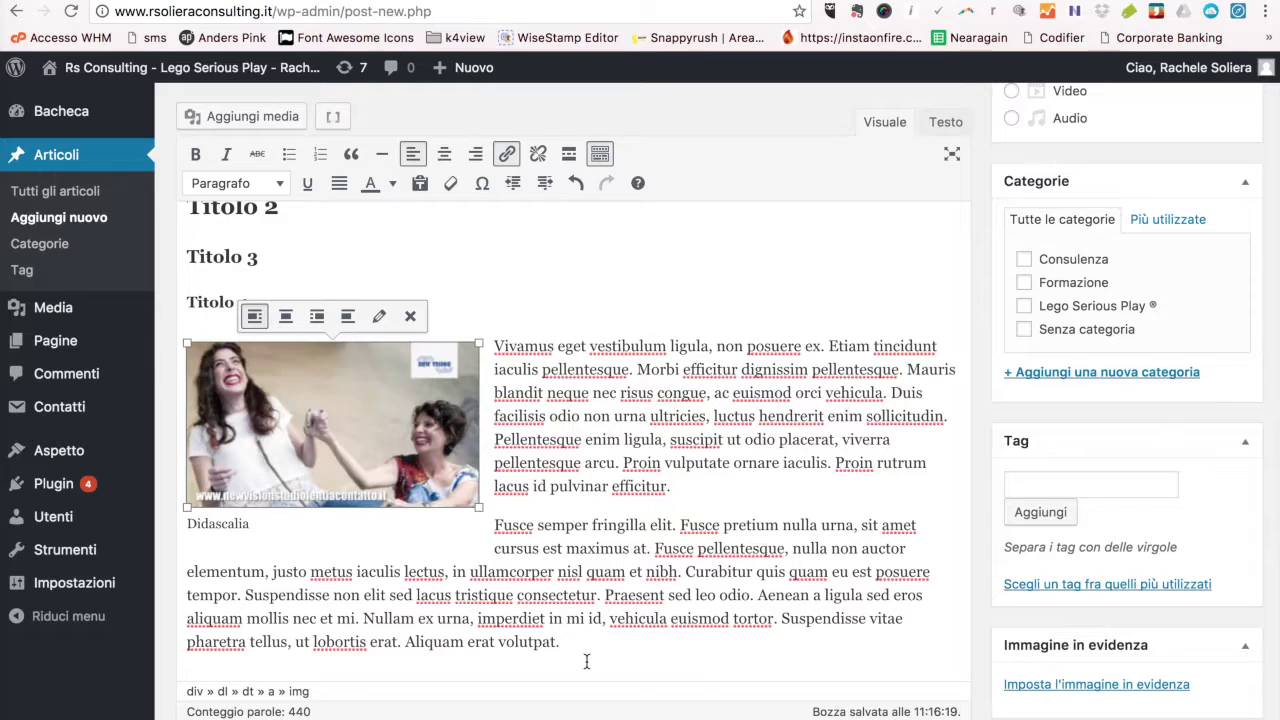
pyautogui.click(546, 619)
pyautogui.scroll(2, 960, 563)
pyautogui.scroll(15, 962, 563)
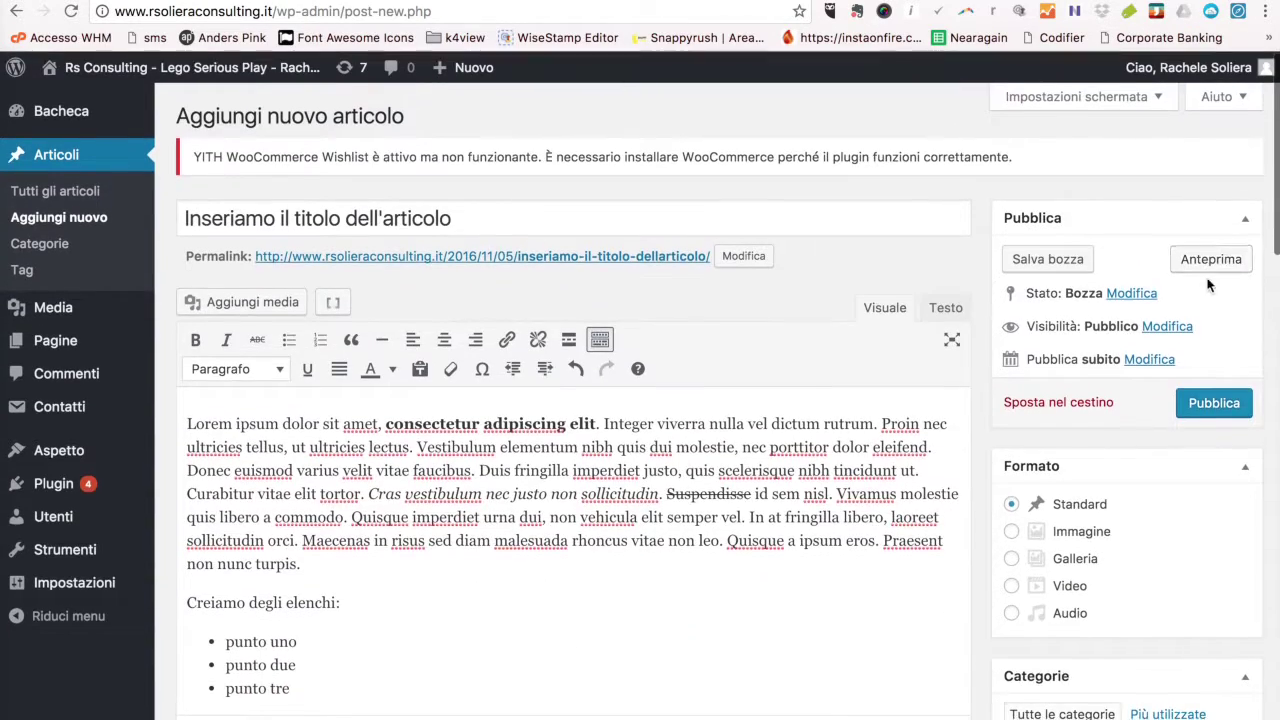
pyautogui.click(1212, 262)
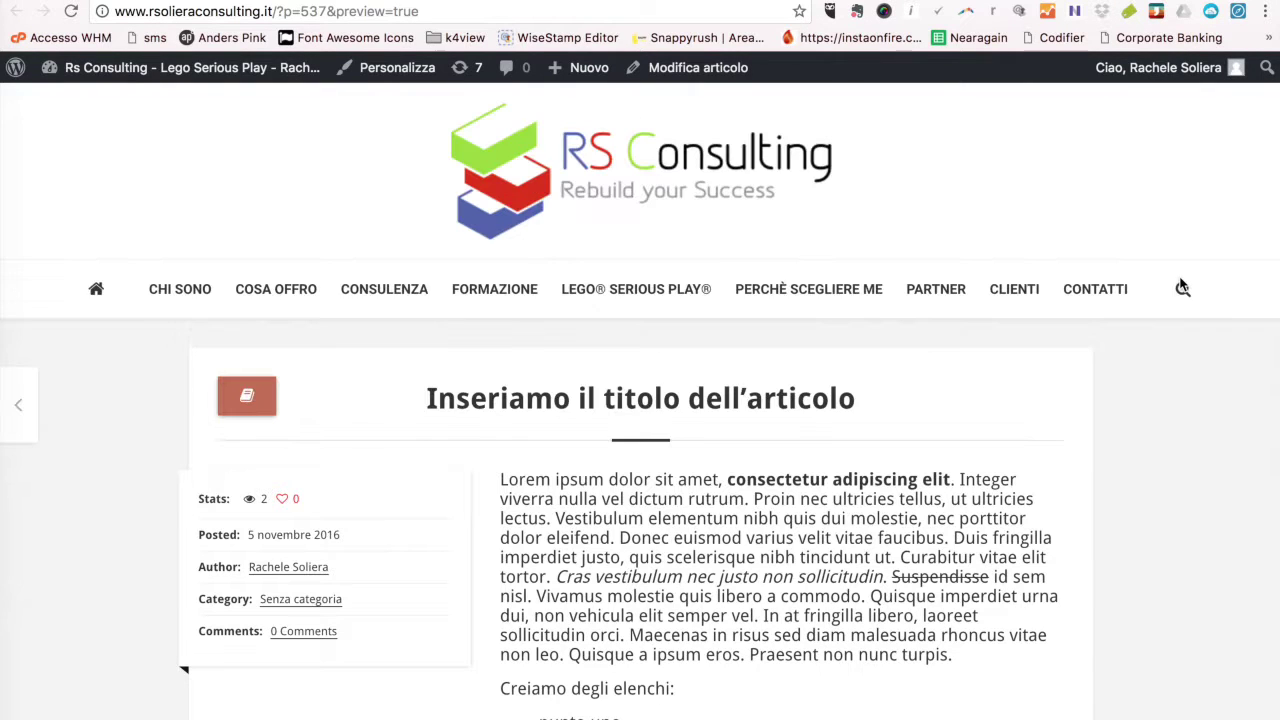
pyautogui.scroll(-3, 855, 480)
pyautogui.scroll(-15, 856, 480)
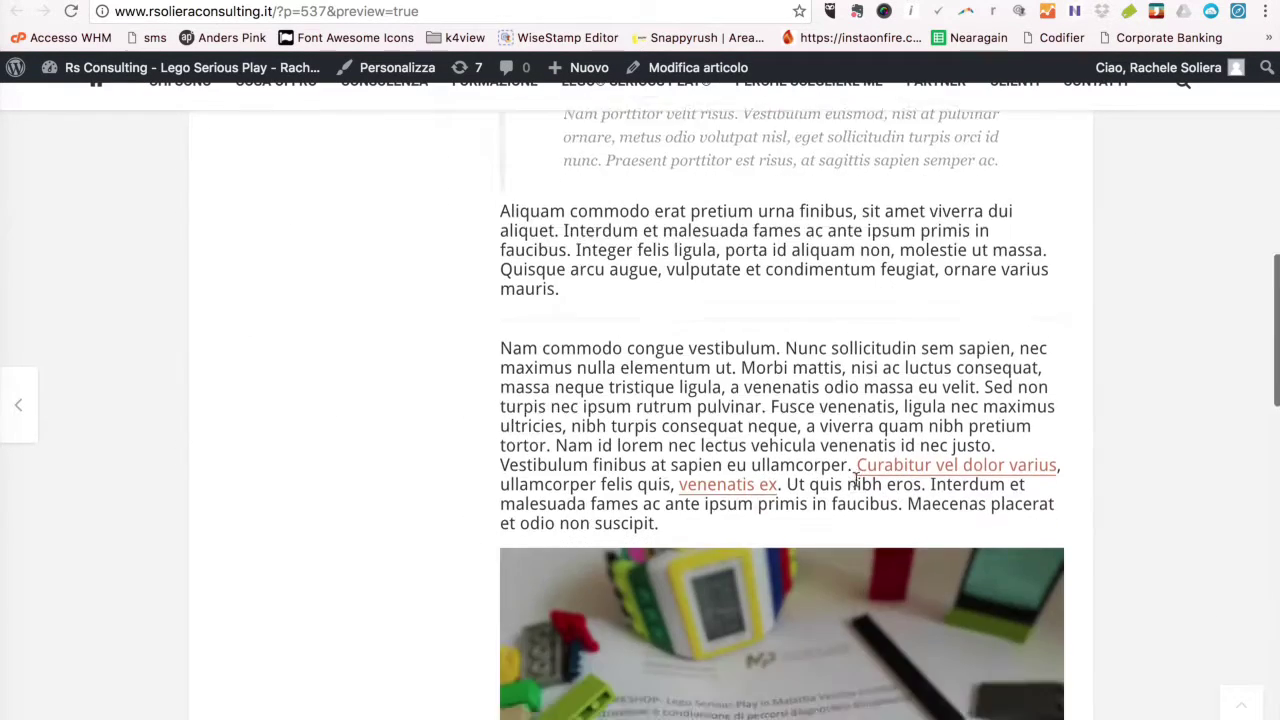
pyautogui.scroll(-3, 774, 497)
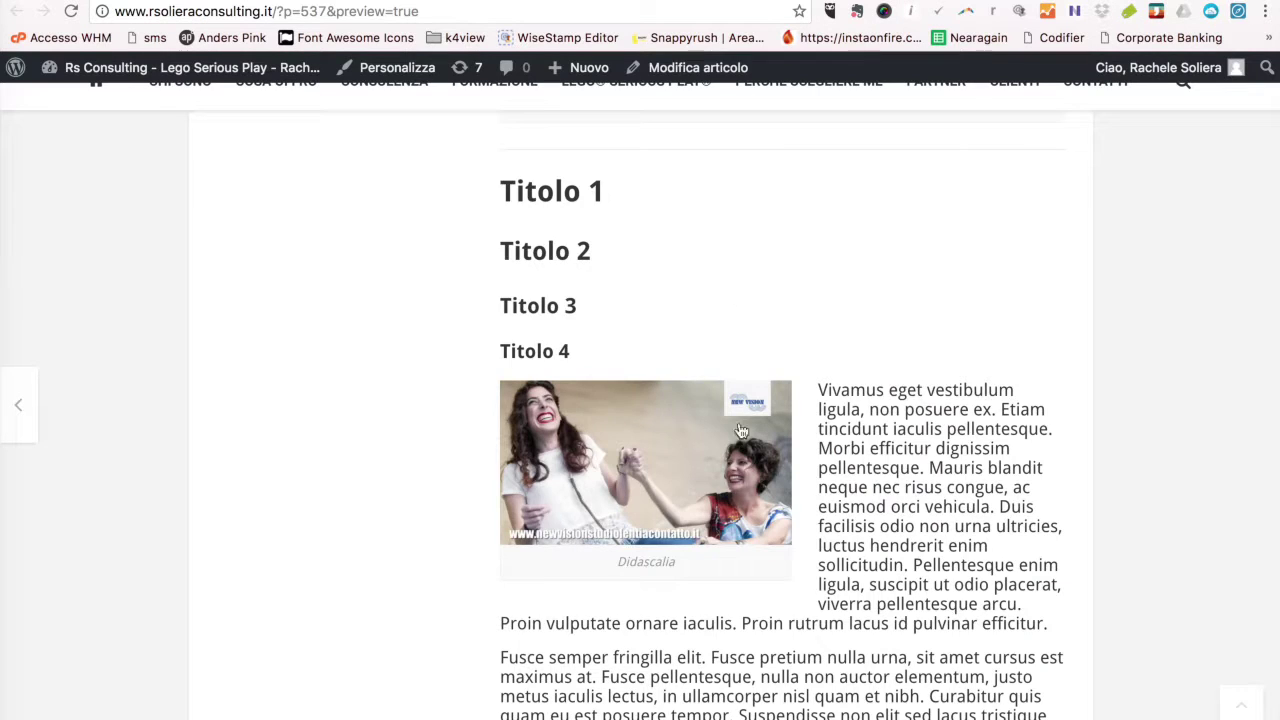
pyautogui.scroll(-5, 733, 487)
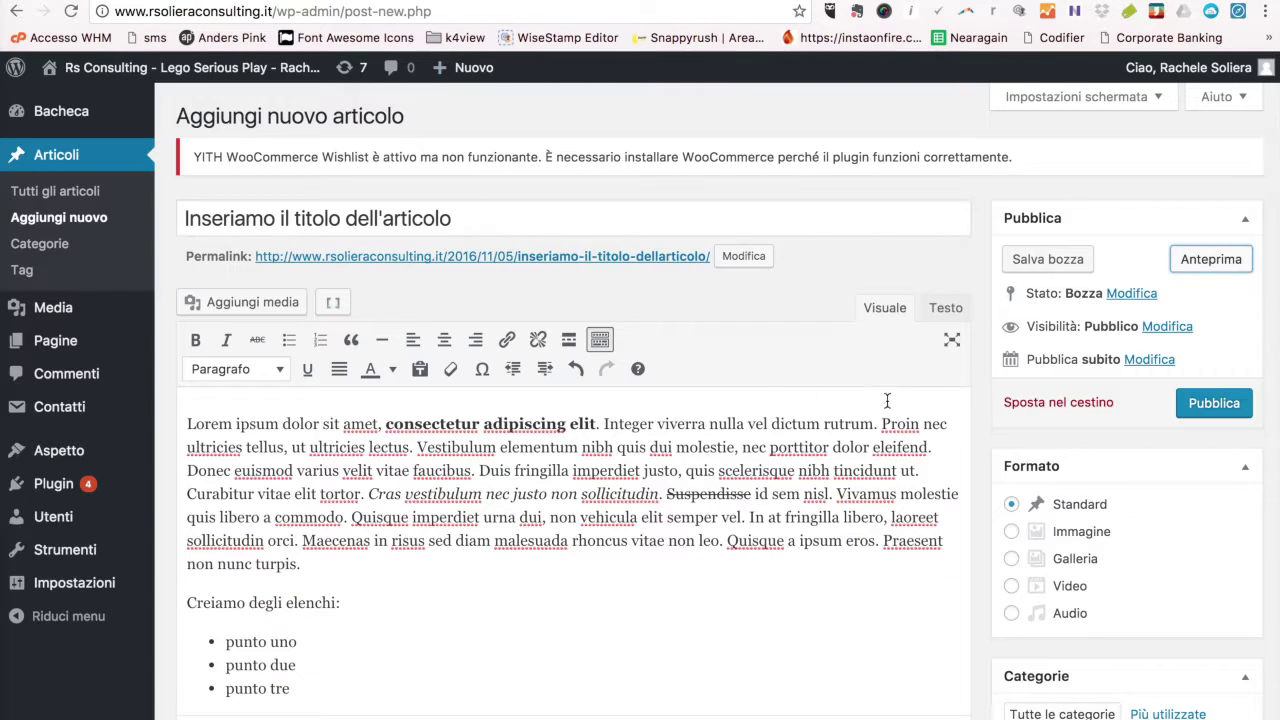
# Tick Consulenza in the Categorie box, leaving other categories unticked.
pyautogui.click(981, 434)
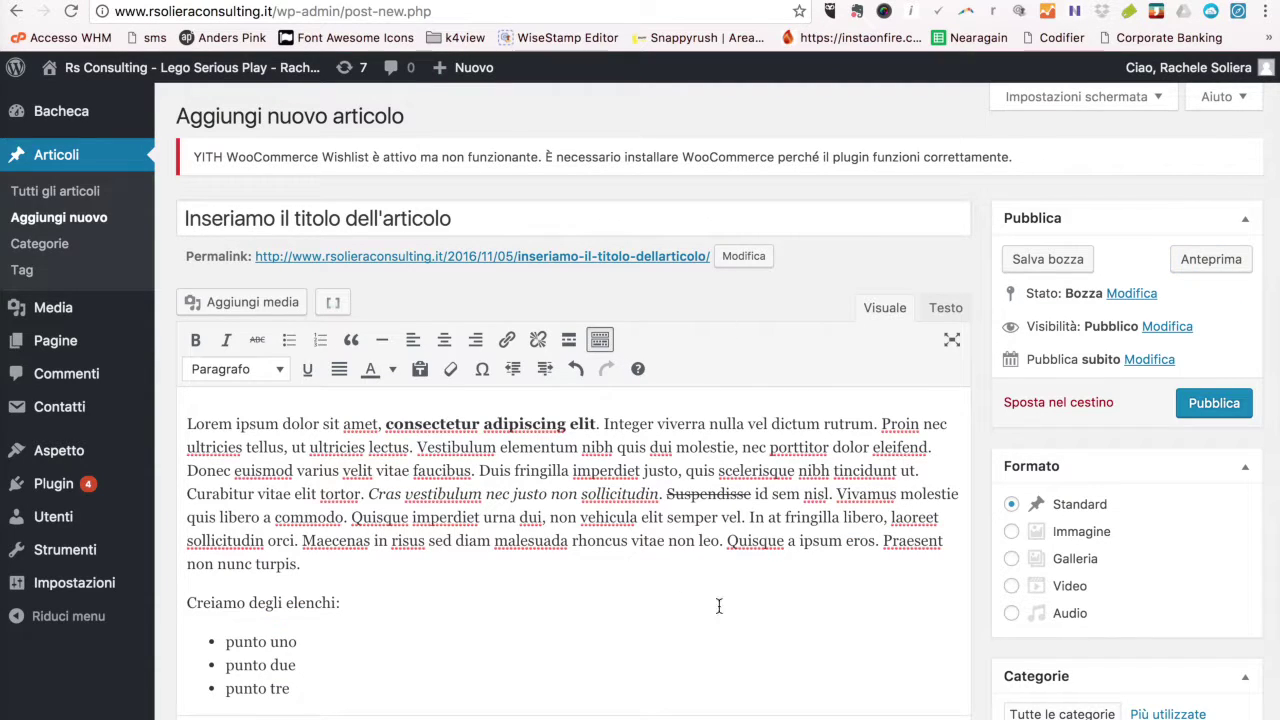
pyautogui.scroll(-5, 1021, 529)
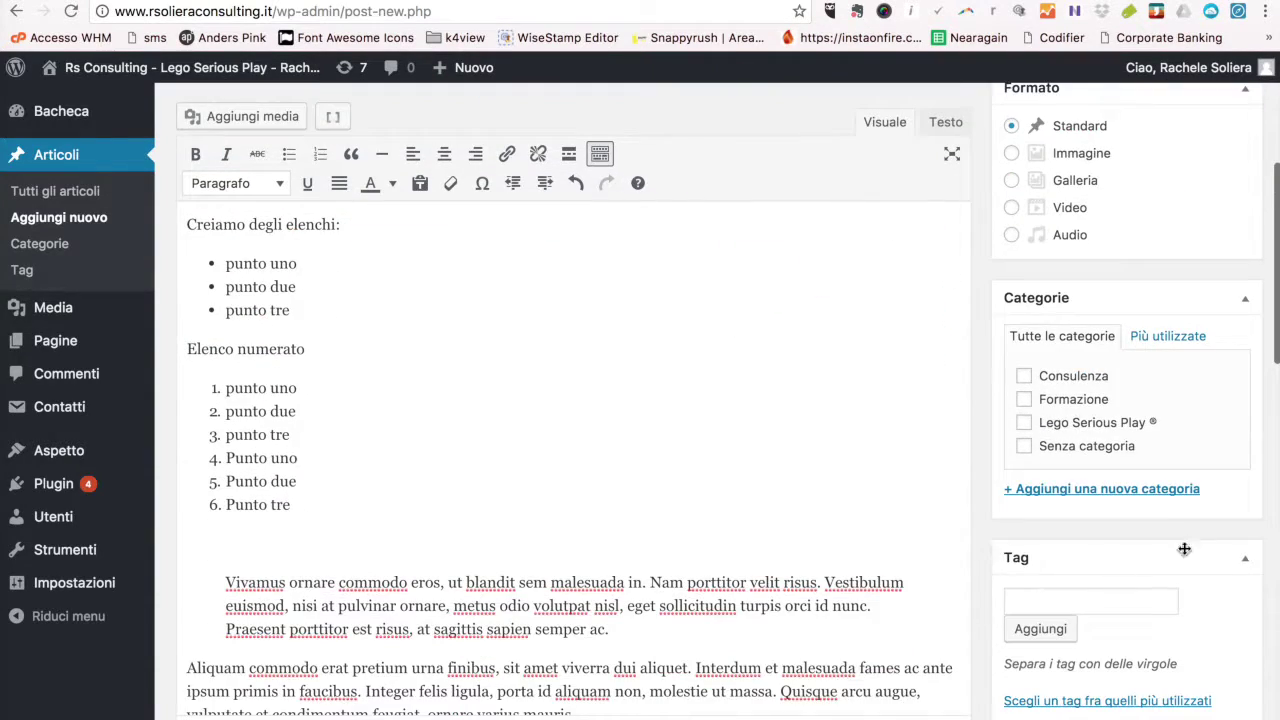
pyautogui.scroll(3, 1040, 385)
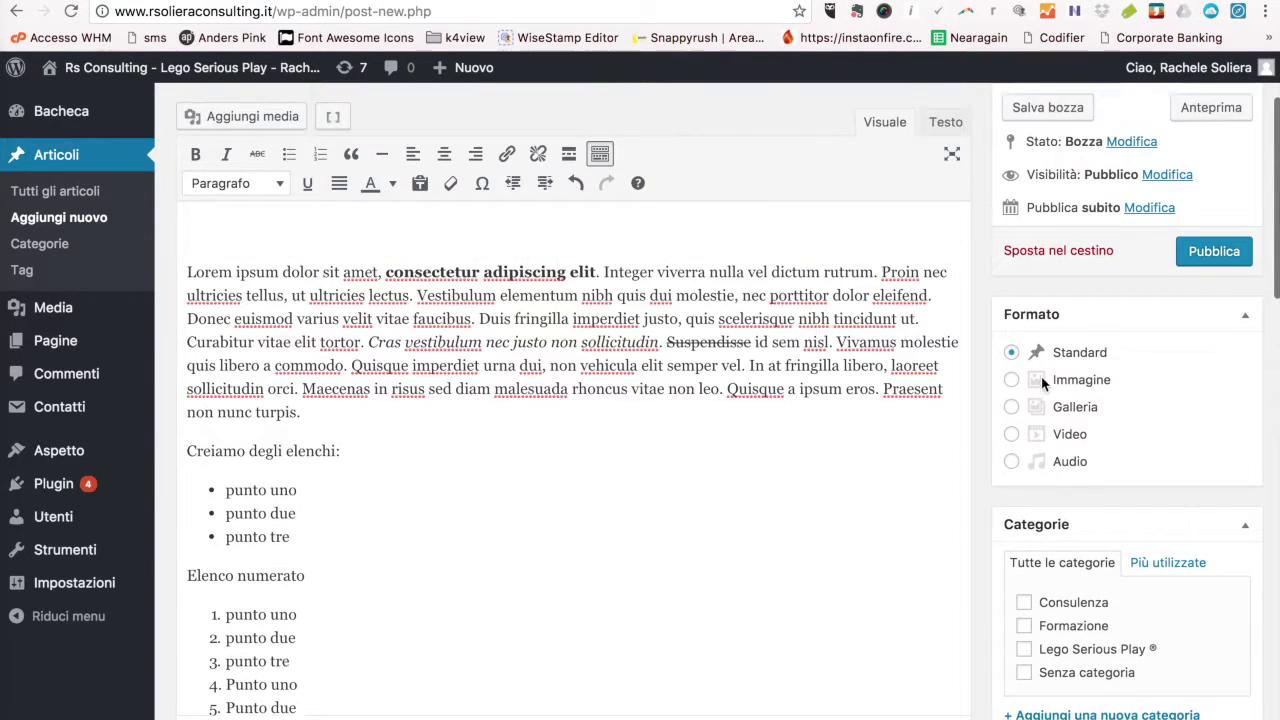
pyautogui.scroll(-2, 1040, 440)
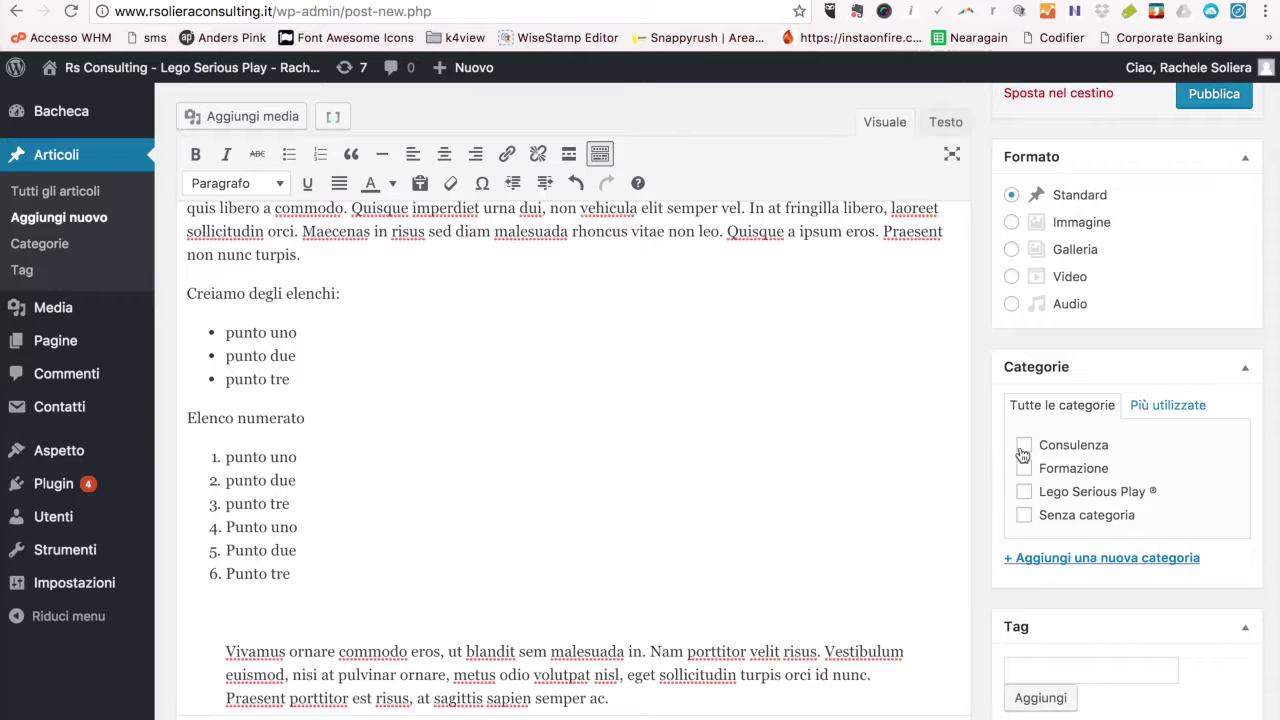
pyautogui.scroll(-3, 1008, 455)
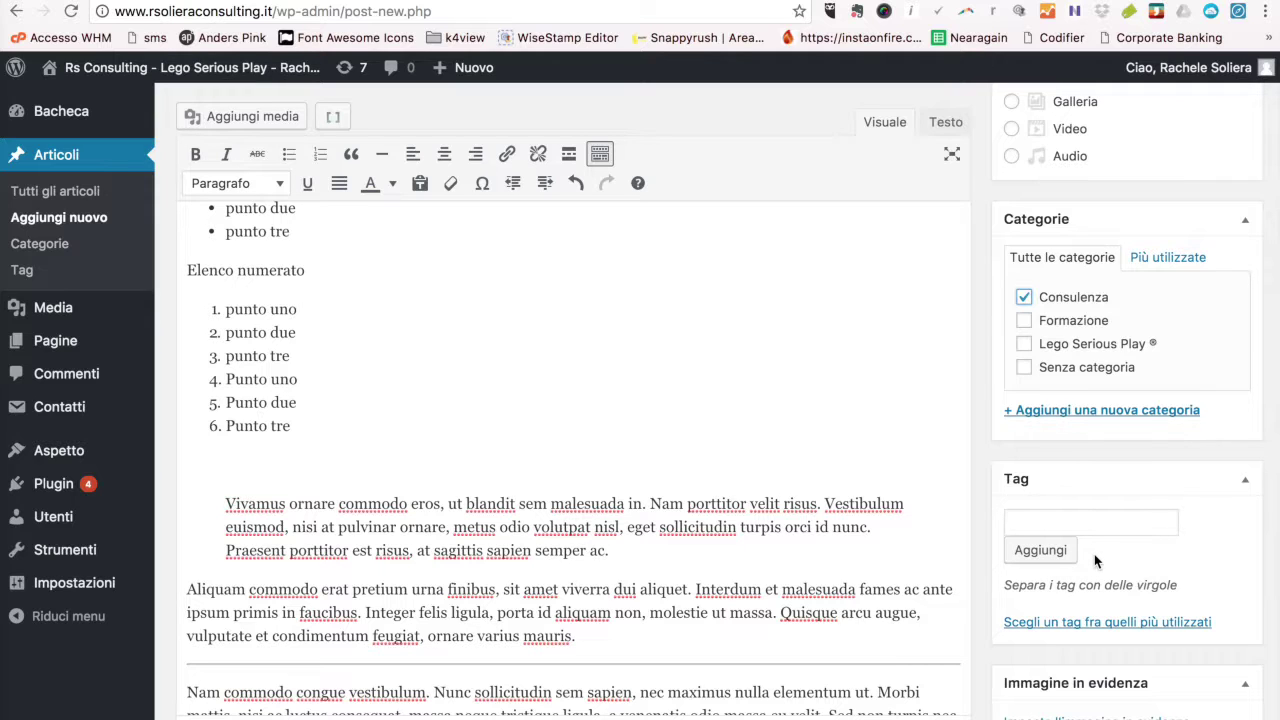
pyautogui.scroll(-2, 1095, 562)
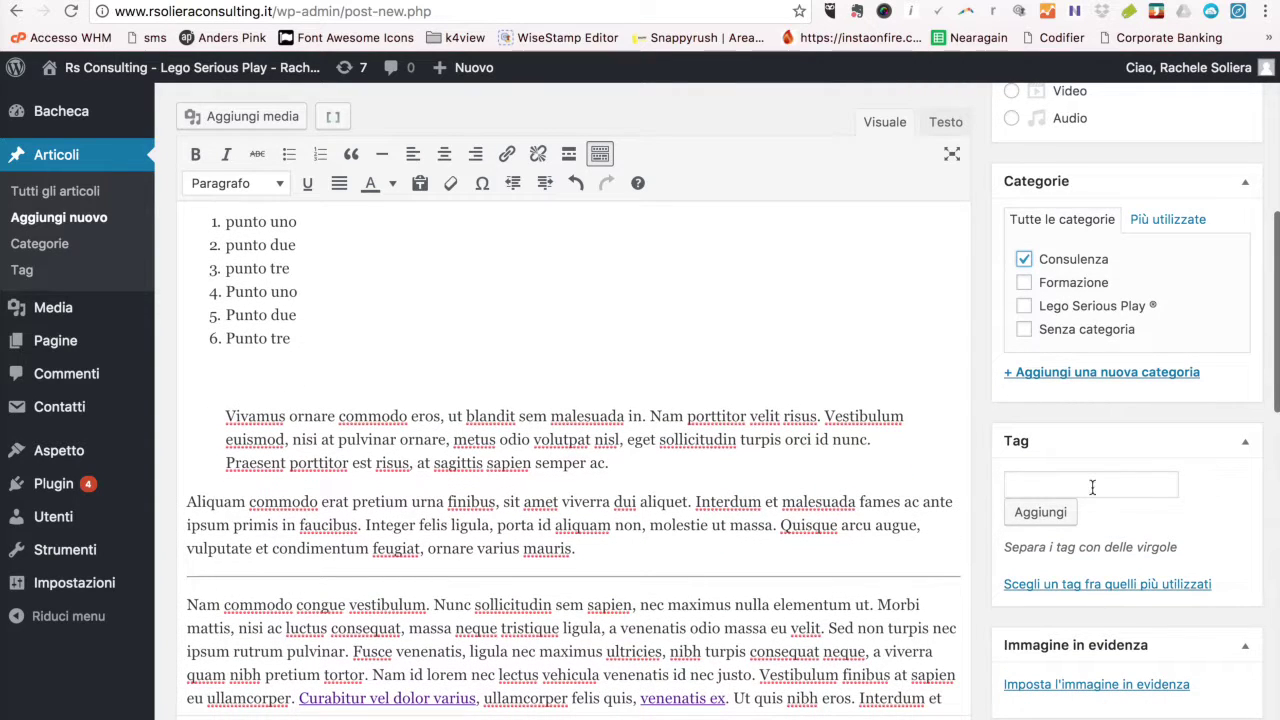
# Enter the comma-separated tags formazione, consulenza aziendale and the author's name in the Tag box.
pyautogui.click(1092, 487)
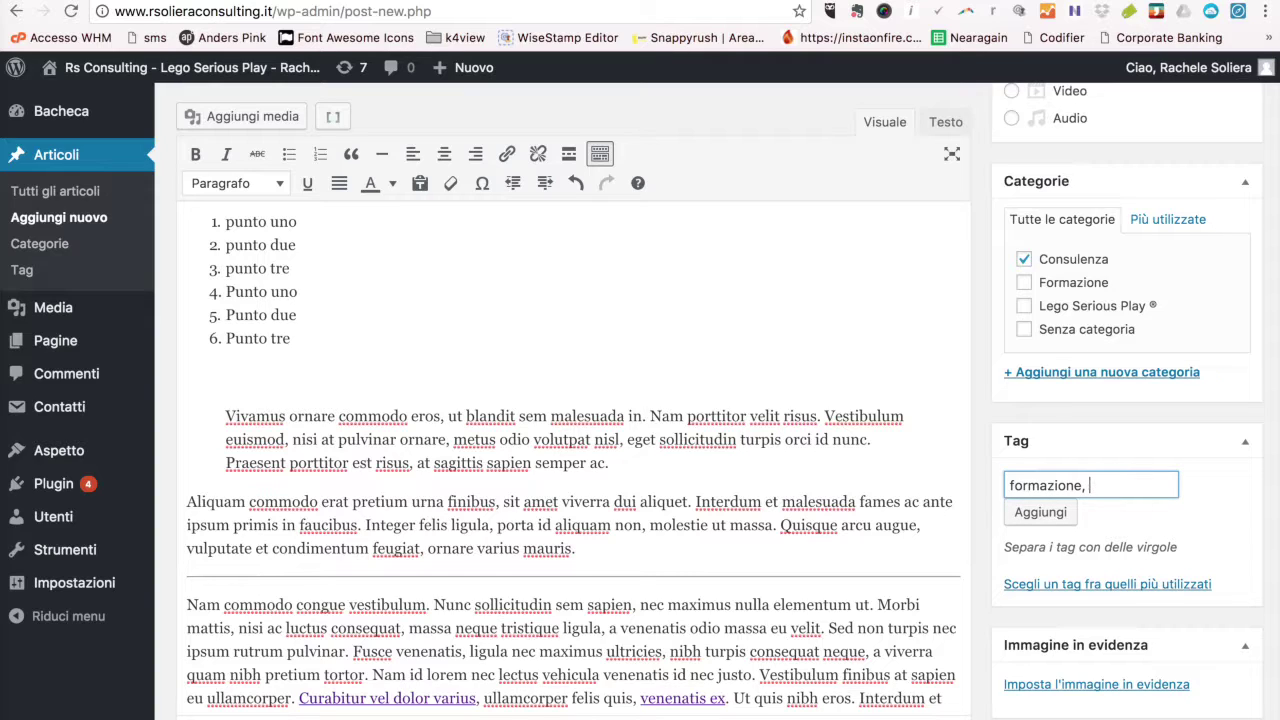
pyautogui.write('nza a')
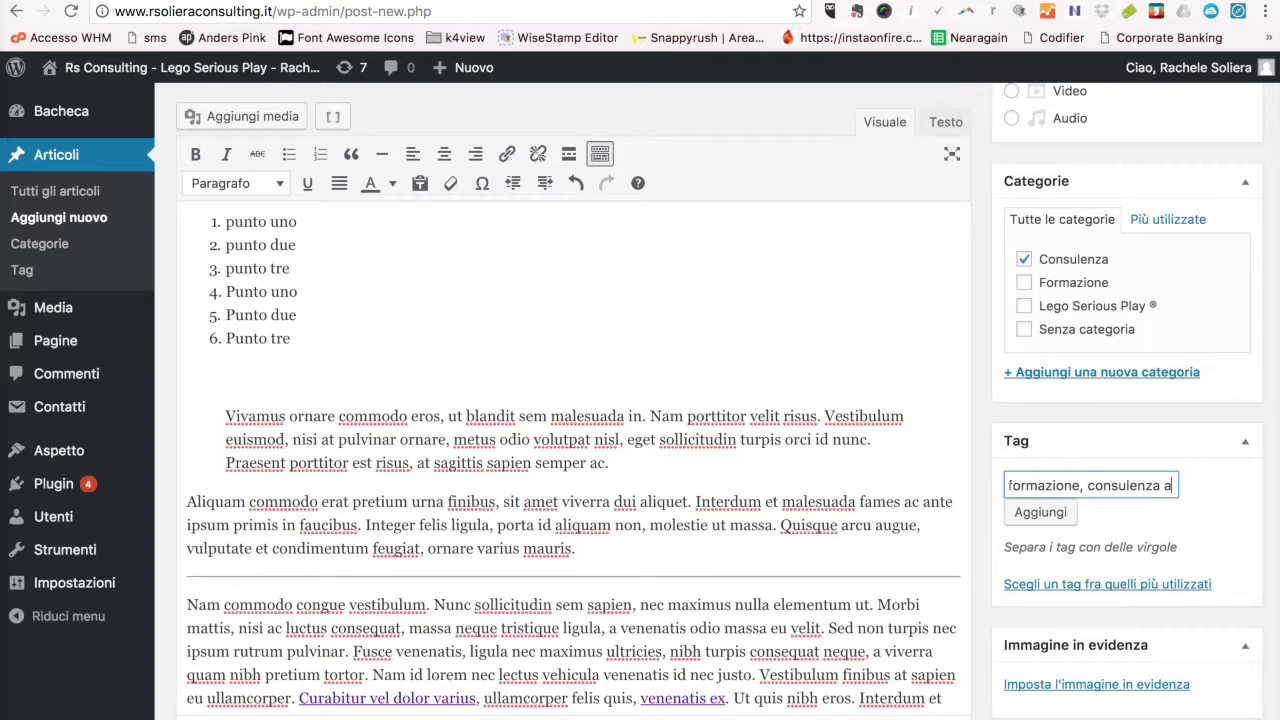
pyautogui.write('ziendale, rachel')
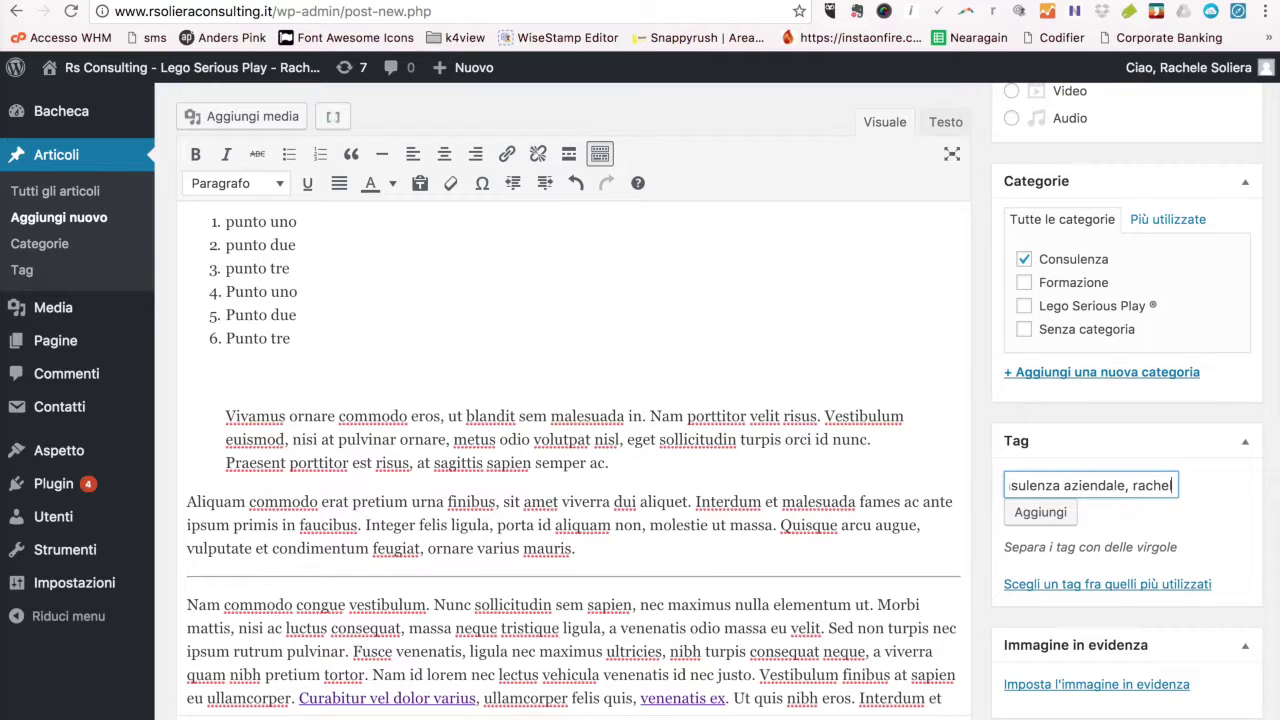
pyautogui.write('e soliera')
pyautogui.press('Return')
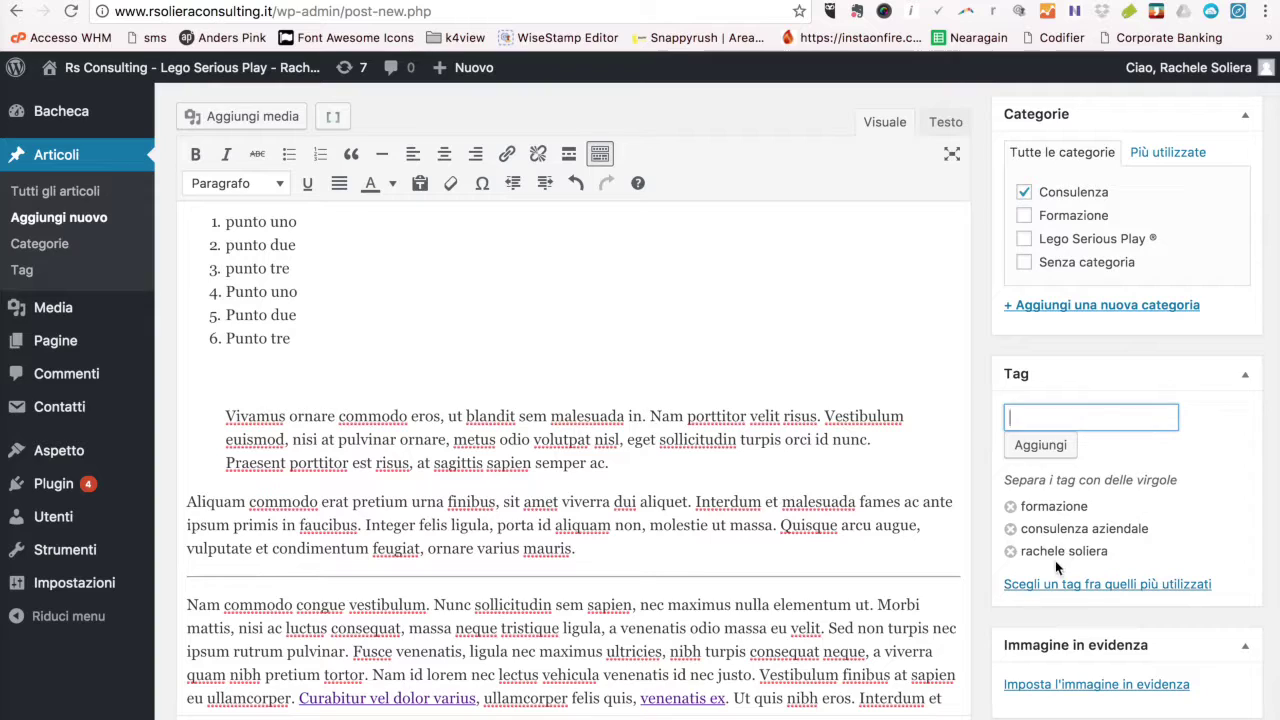
pyautogui.scroll(-4, 1145, 511)
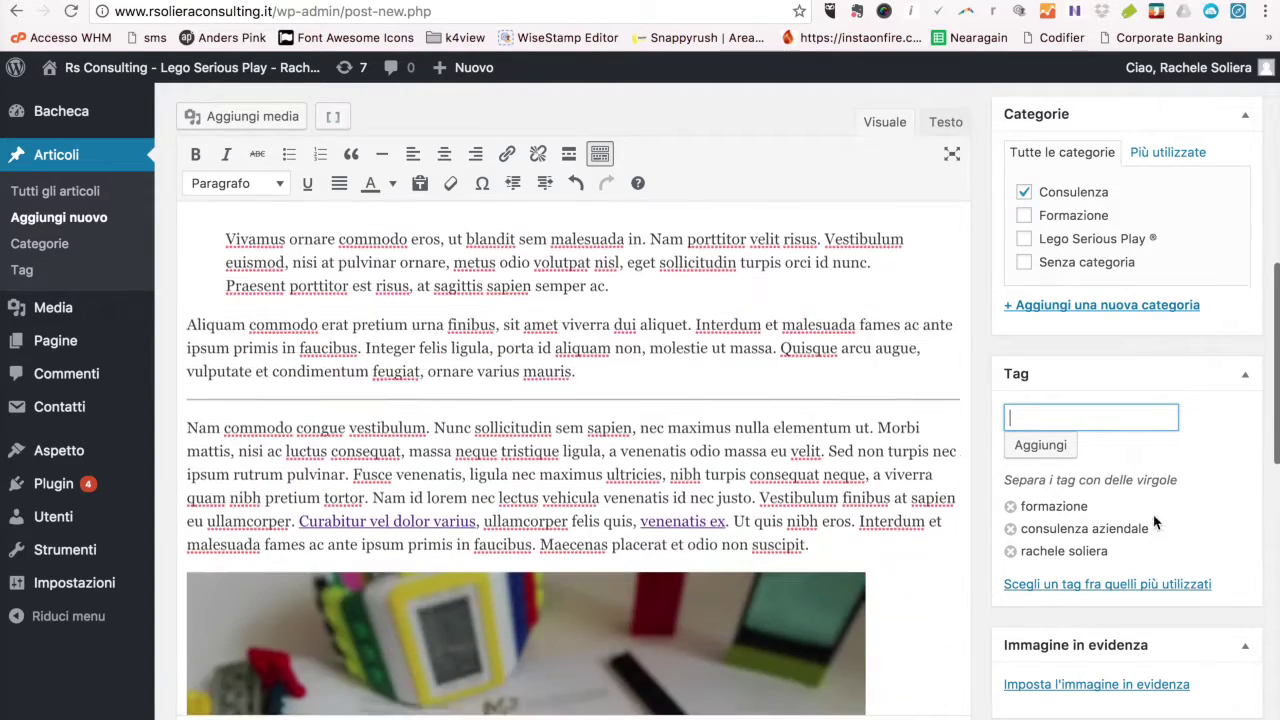
pyautogui.scroll(10, 1168, 523)
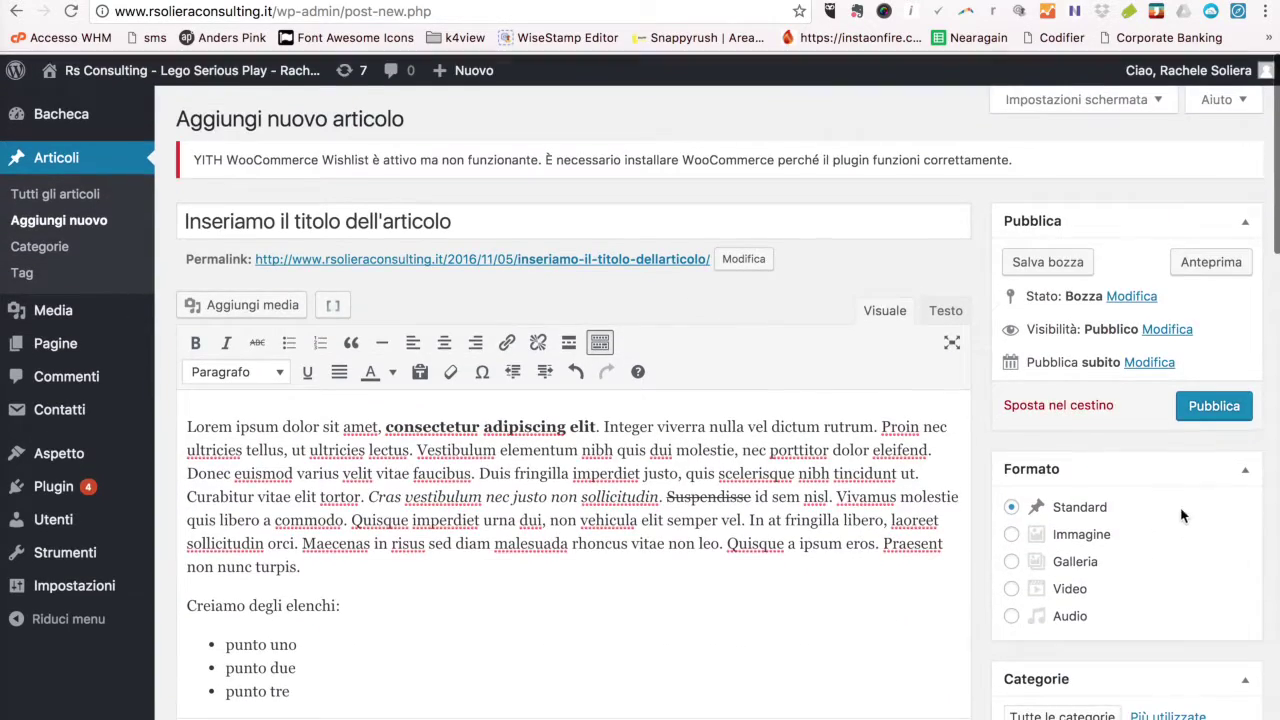
pyautogui.click(1206, 268)
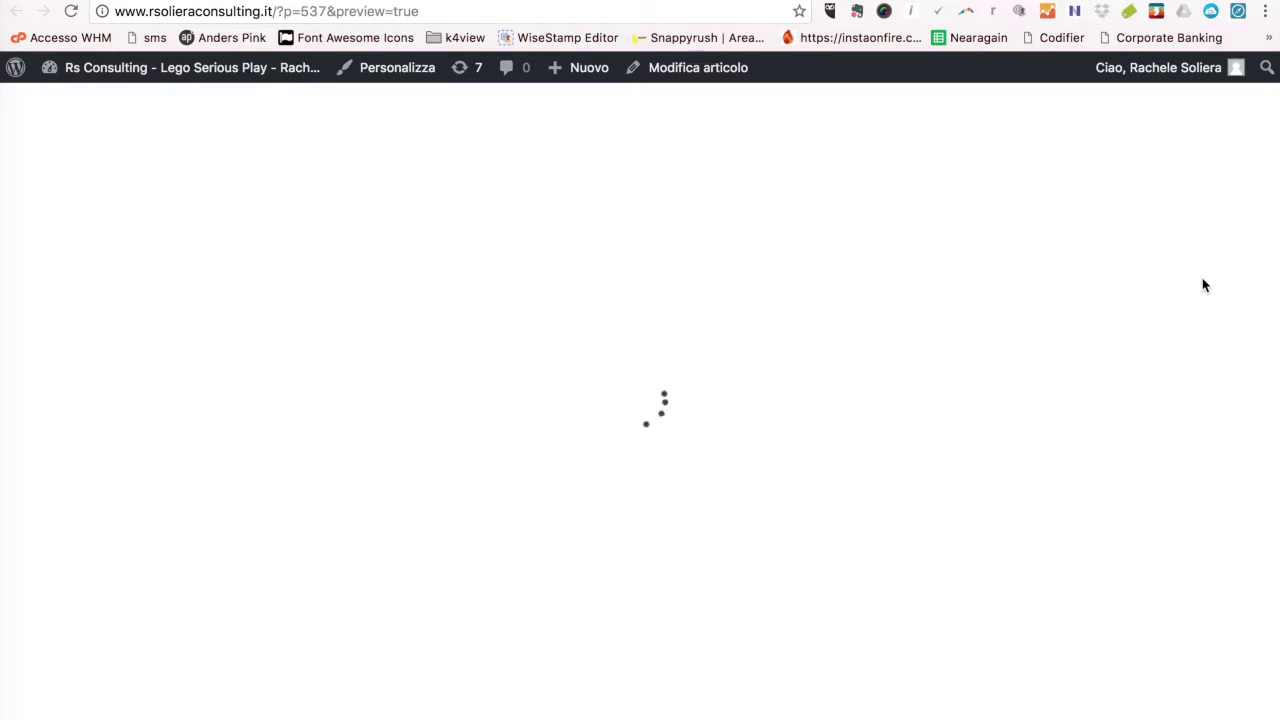
pyautogui.scroll(-3, 849, 586)
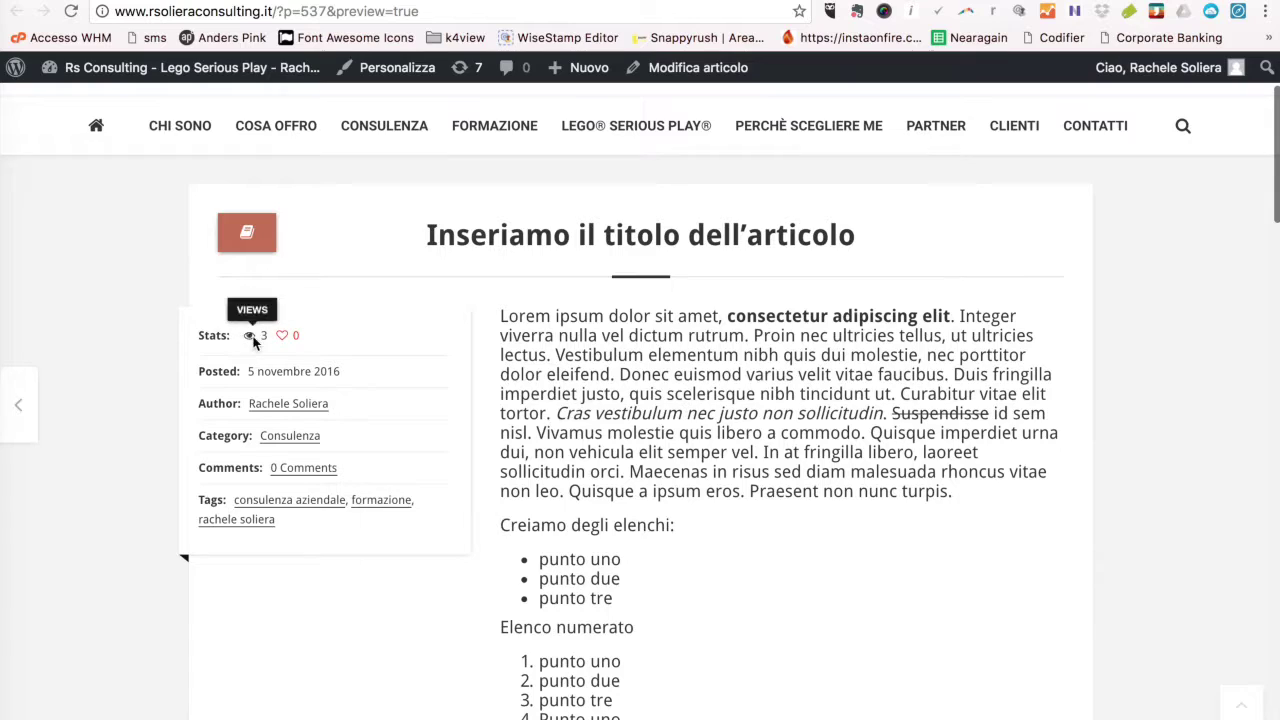
pyautogui.scroll(-6, 648, 390)
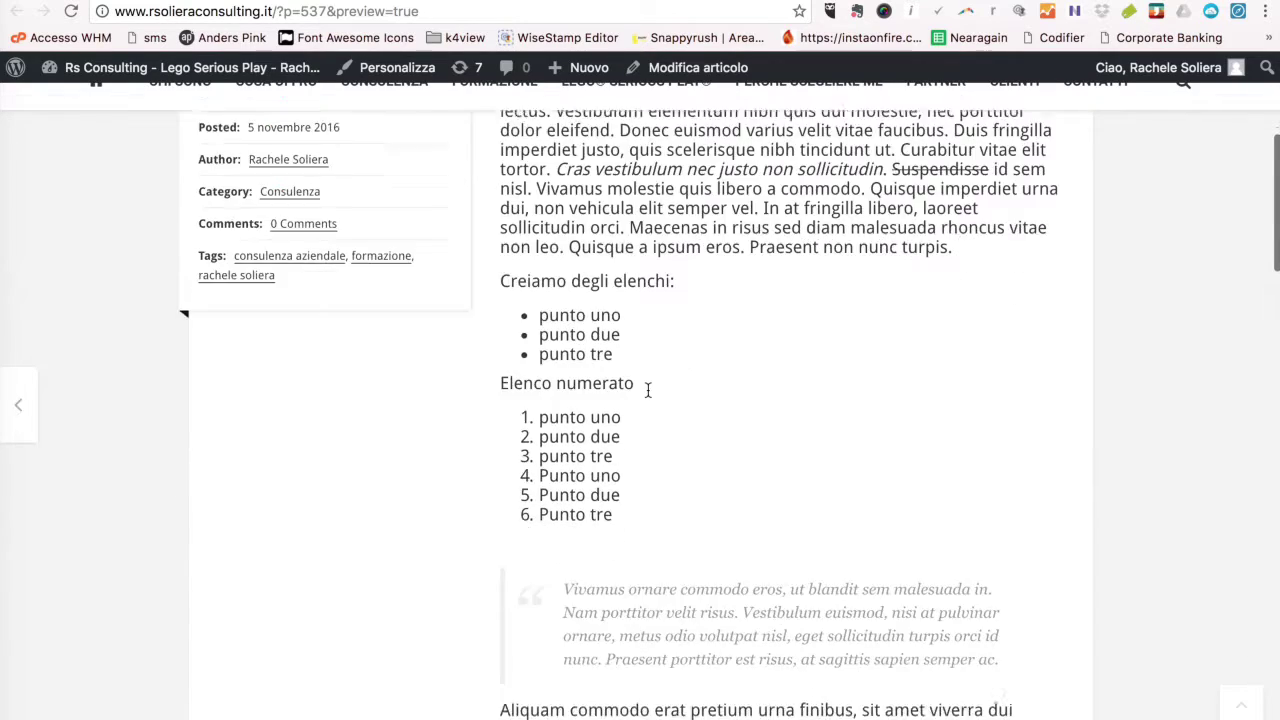
pyautogui.scroll(8, 648, 390)
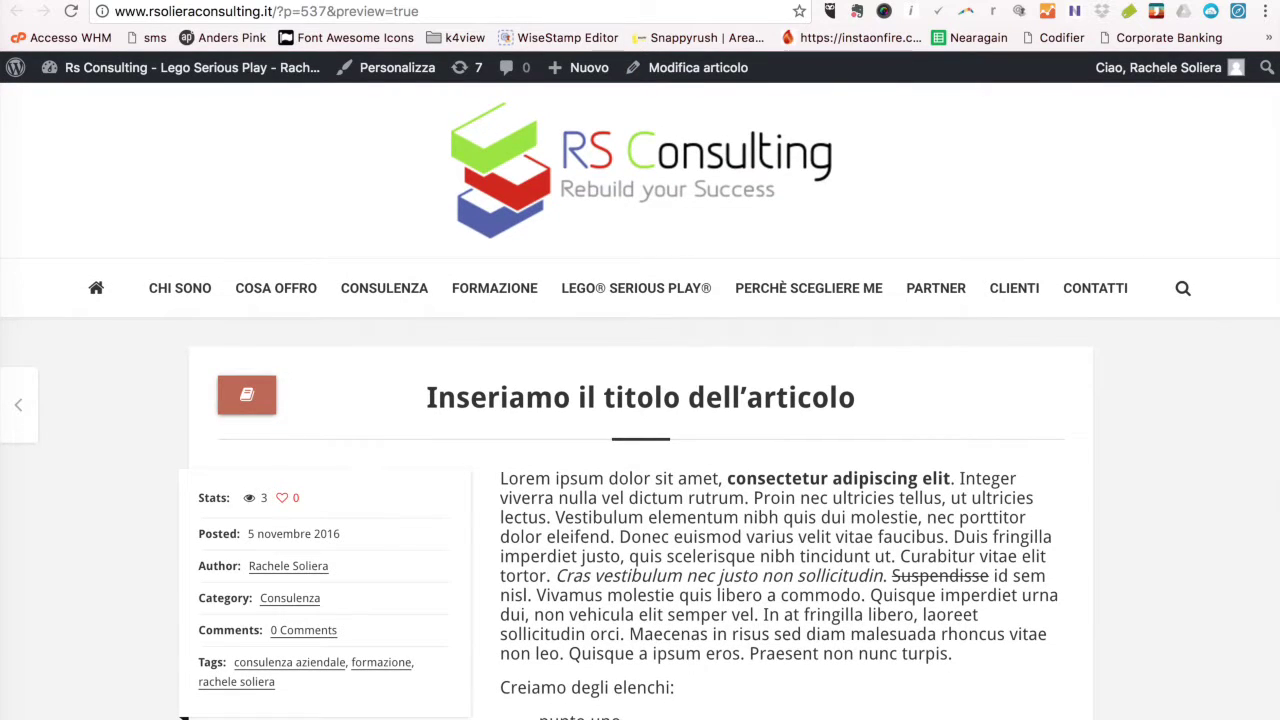
pyautogui.press('super+w')
pyautogui.scroll(-10, 989, 424)
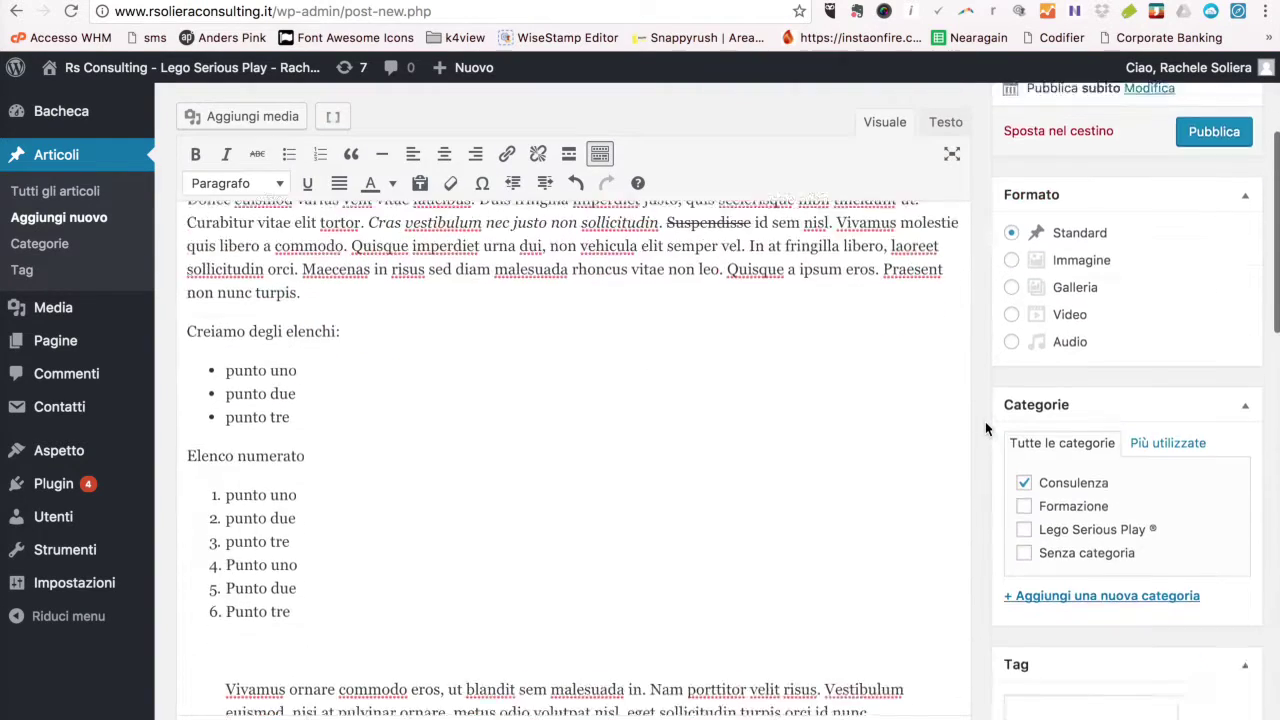
# Pick the Lego photo lsp-1.jpg in Libreria media and set it as featured image.
pyautogui.scroll(-12, 986, 422)
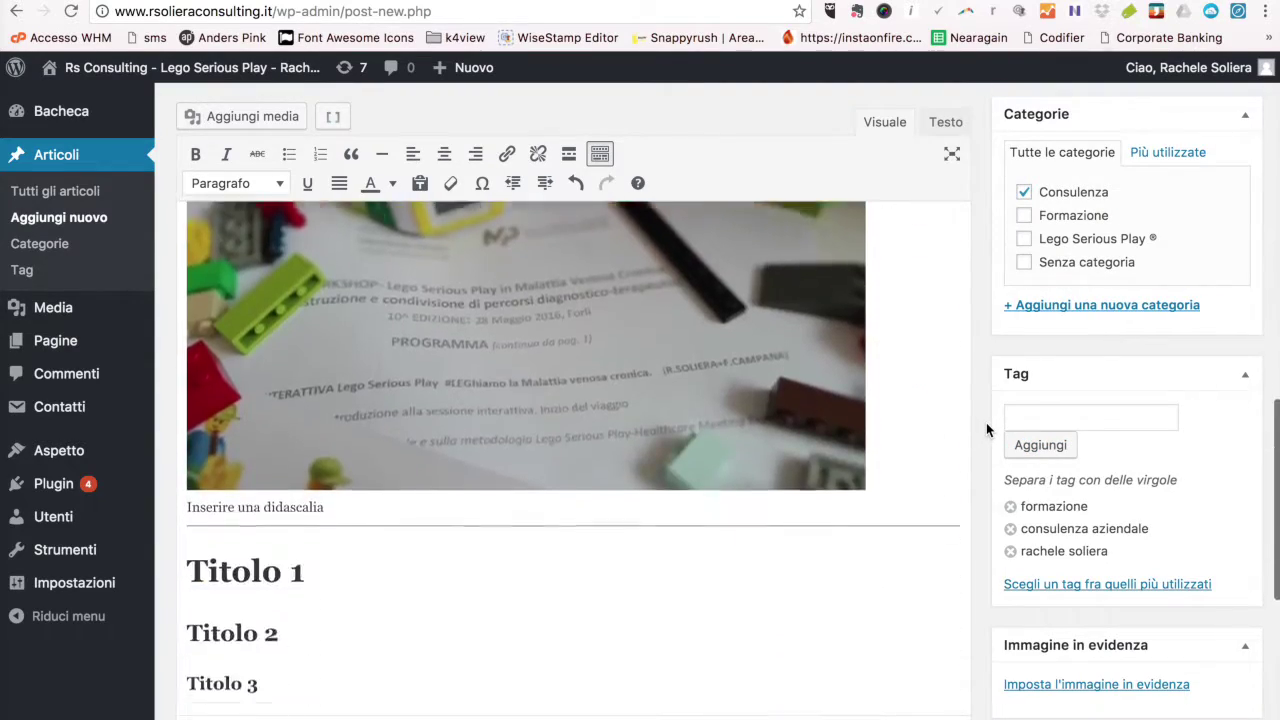
pyautogui.scroll(-2, 1040, 706)
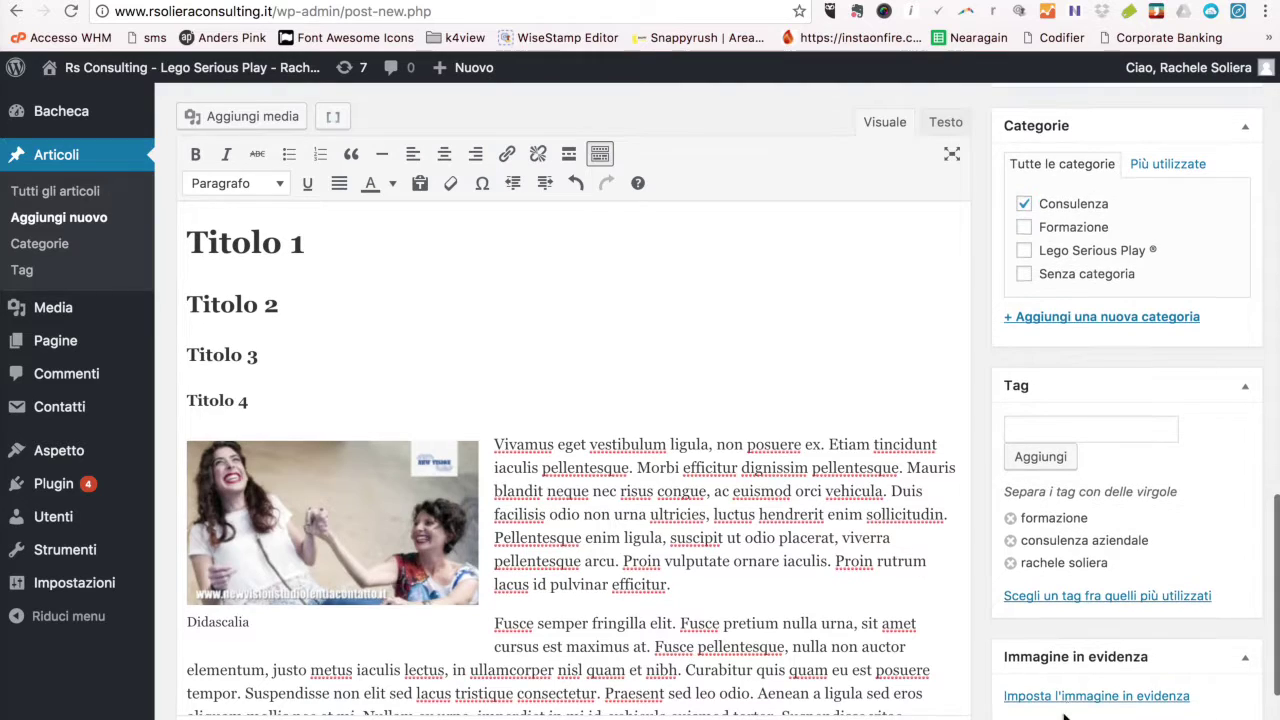
pyautogui.click(1073, 698)
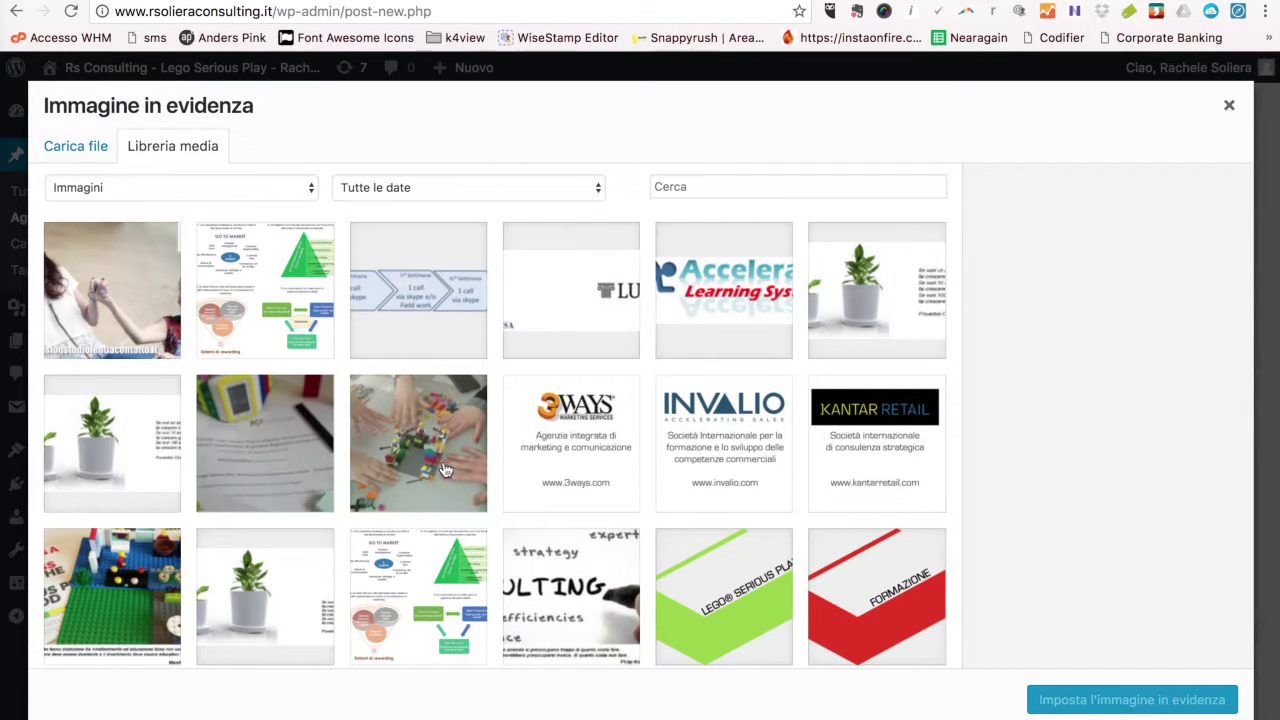
pyautogui.scroll(-5, 450, 468)
pyautogui.scroll(1, 447, 466)
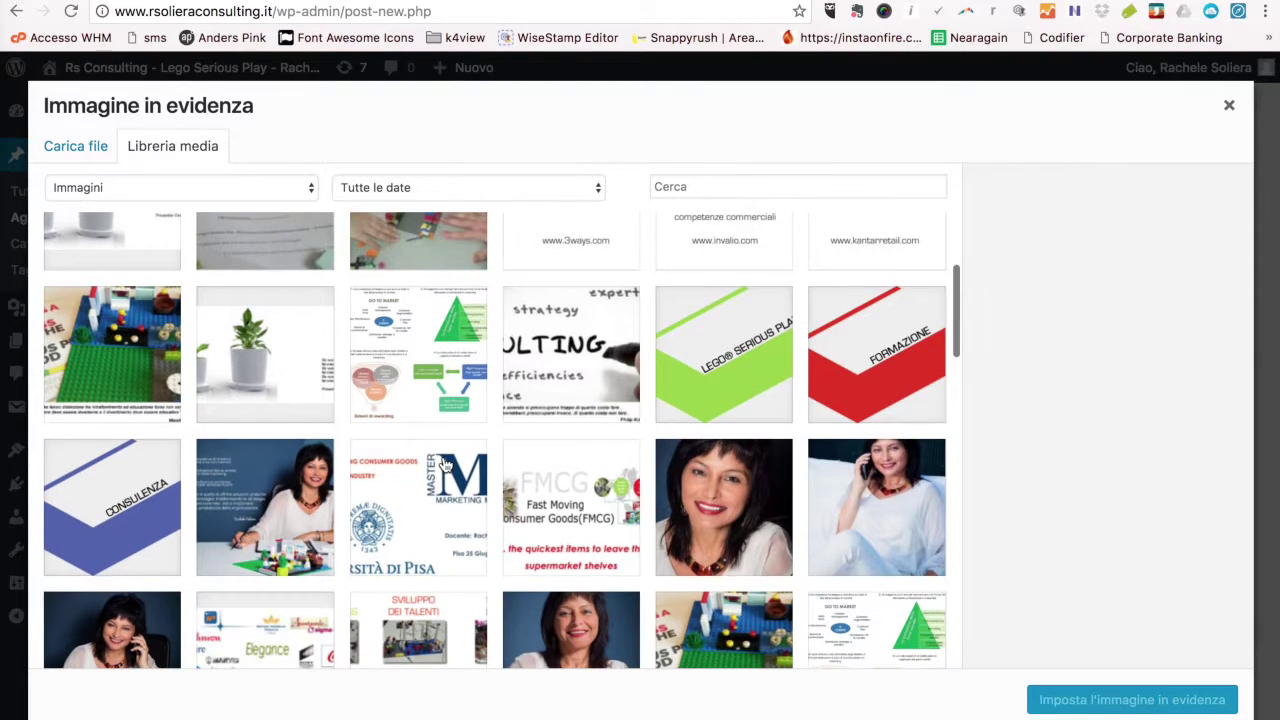
pyautogui.scroll(-1, 445, 466)
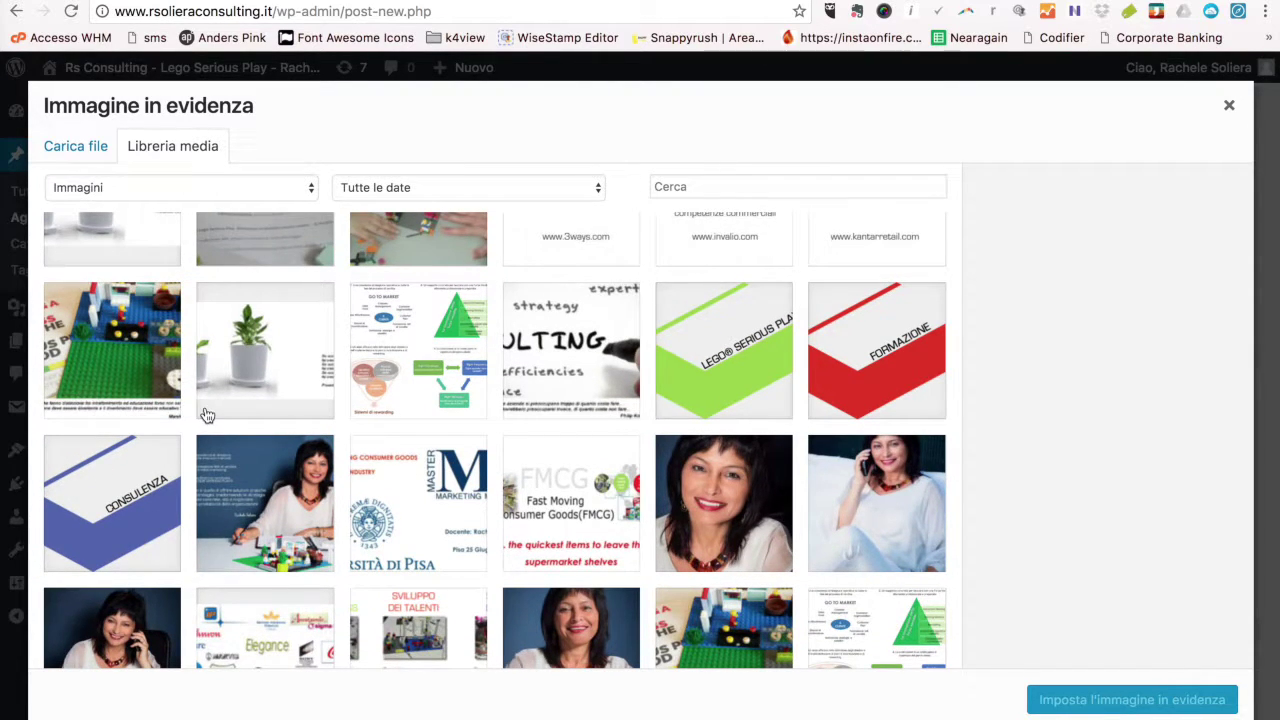
pyautogui.click(116, 400)
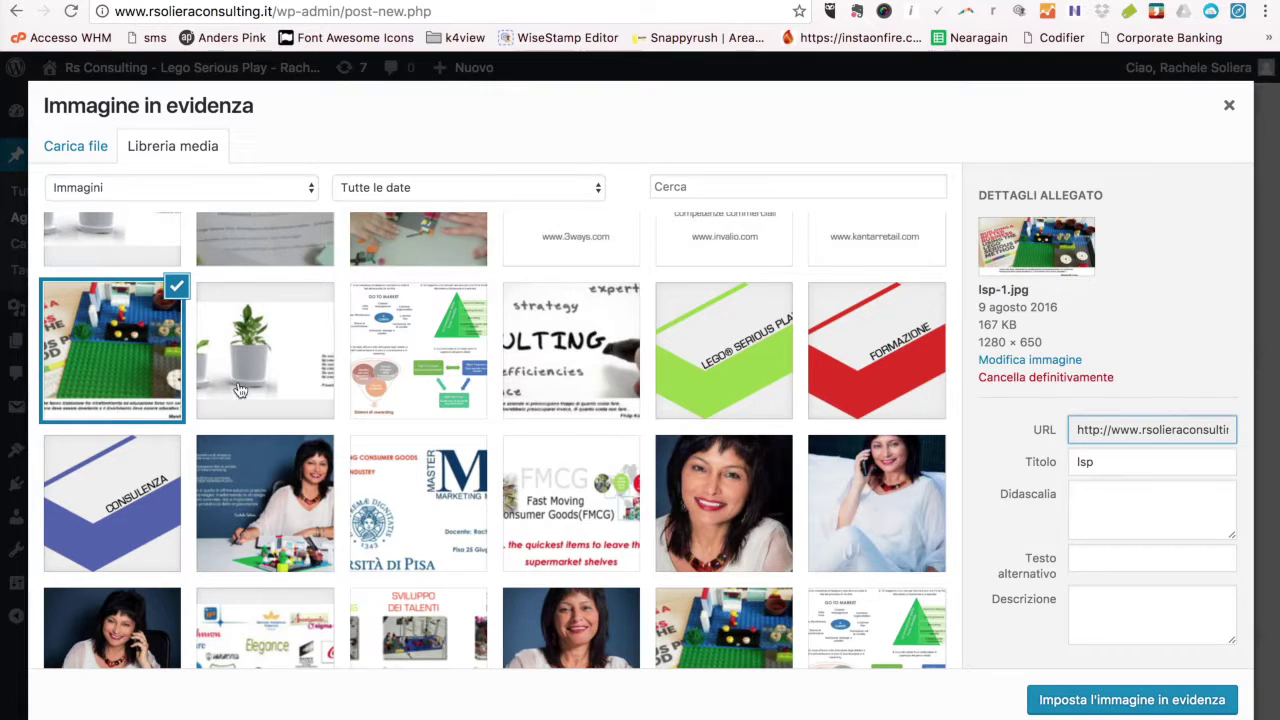
pyautogui.click(1131, 700)
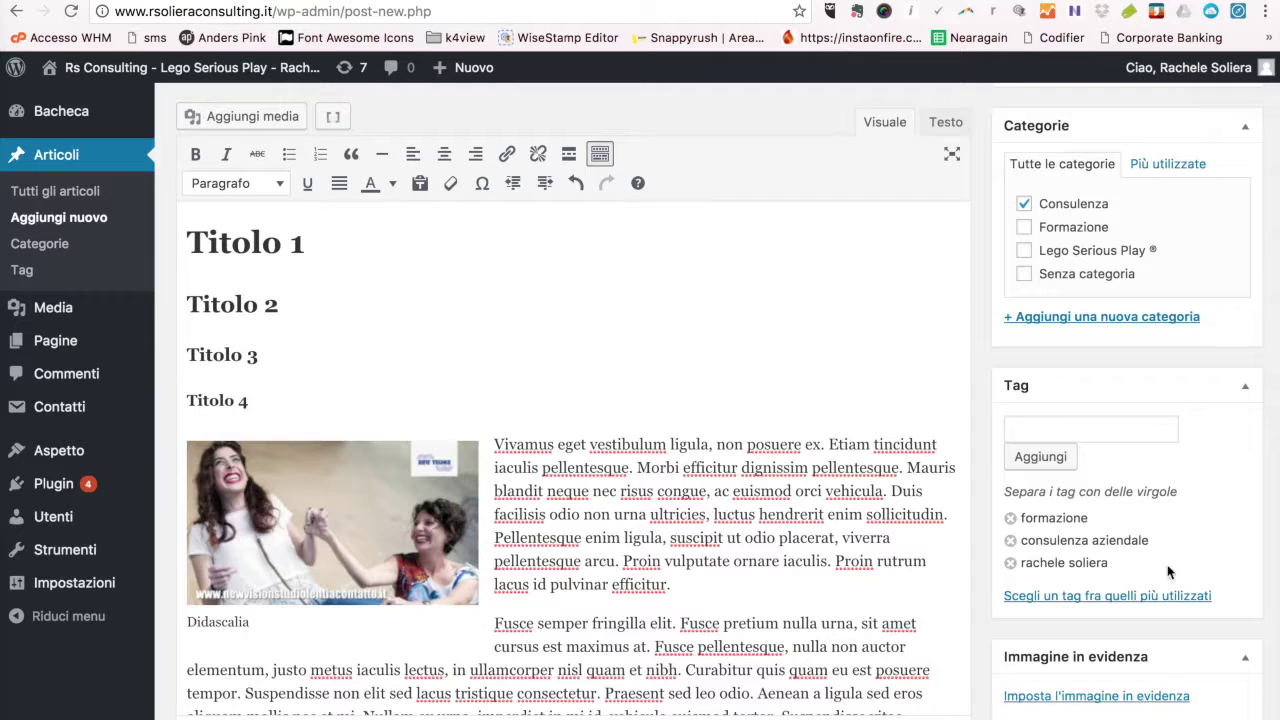
# Check the featured image box, then publish 'Inseriamo il titolo dell'articolo'.
pyautogui.scroll(-3, 1145, 635)
pyautogui.scroll(-2, 1145, 635)
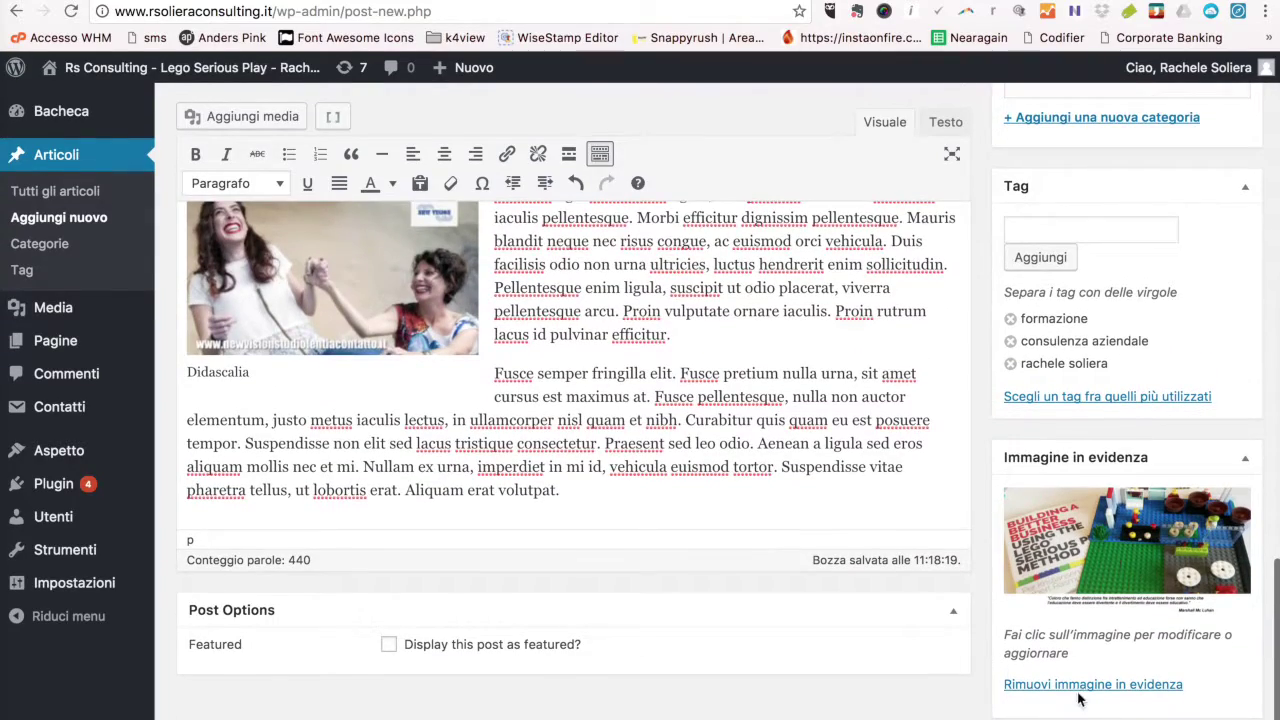
pyautogui.scroll(15, 1063, 597)
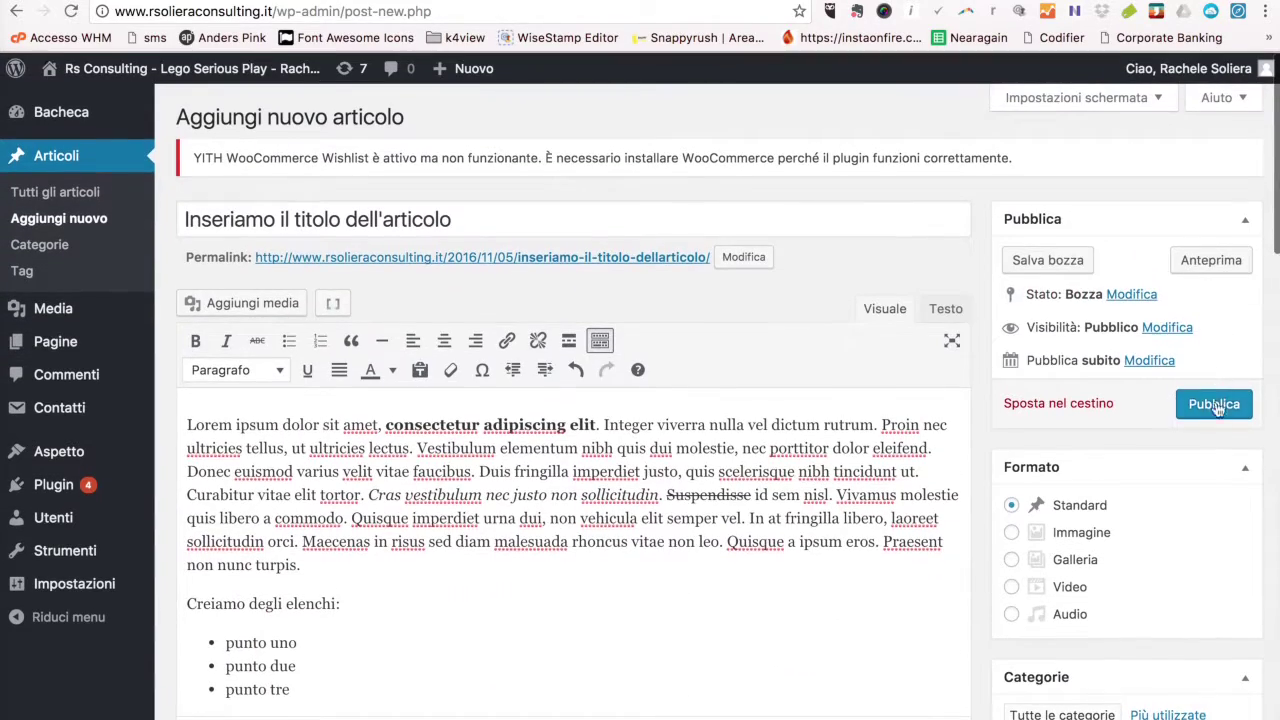
pyautogui.click(1214, 404)
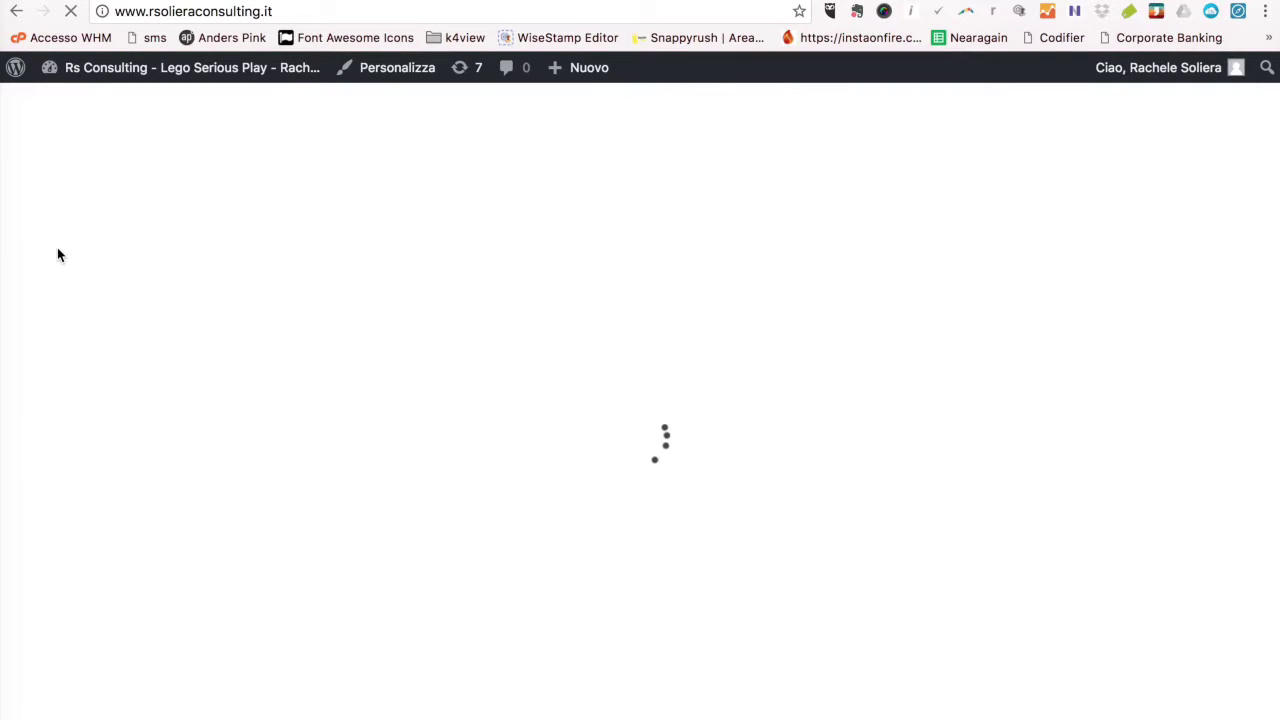
# Open the post 'Inseriamo il titolo dell'articolo' from the site's homepage.
pyautogui.scroll(-5, 57, 255)
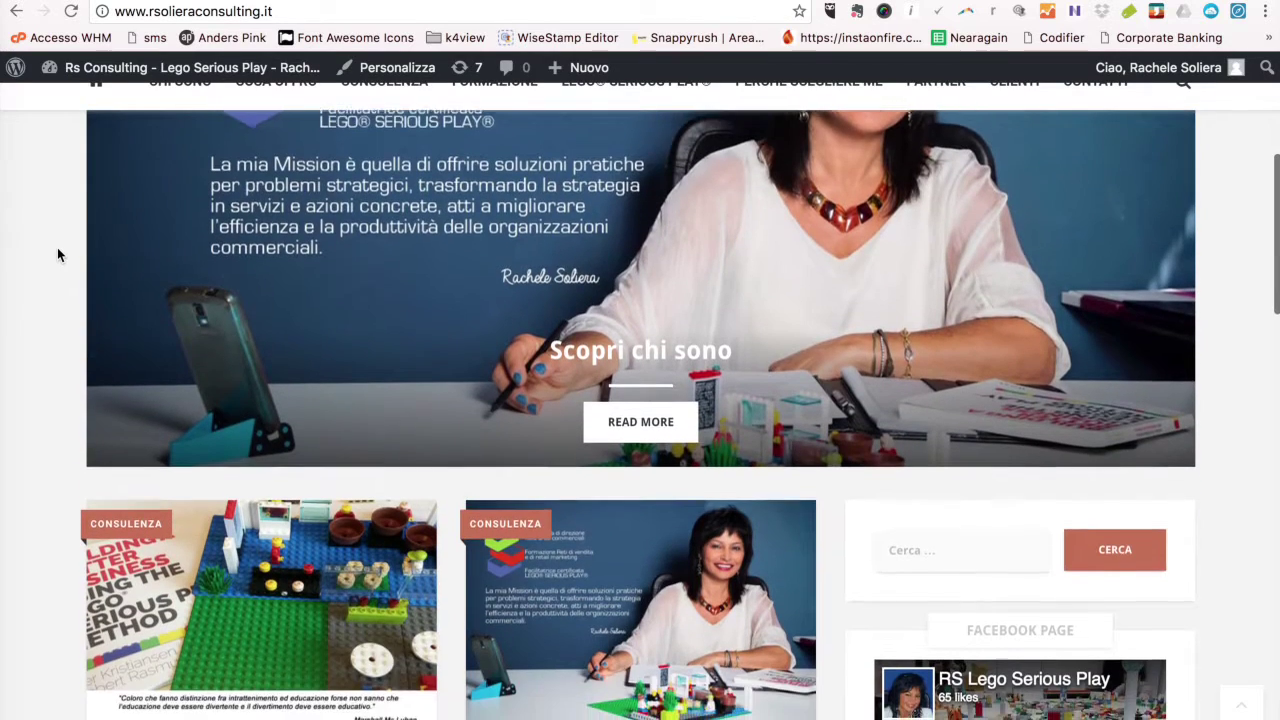
pyautogui.scroll(-1, 57, 255)
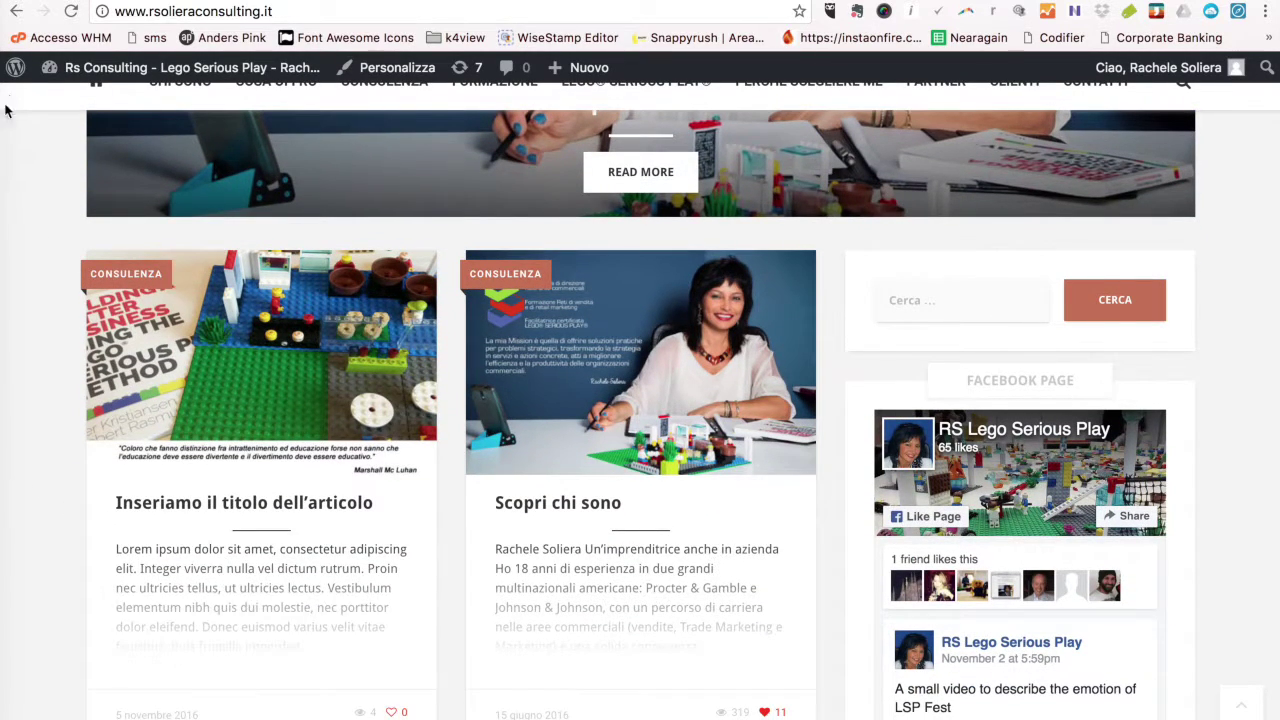
pyautogui.scroll(-1, 83, 455)
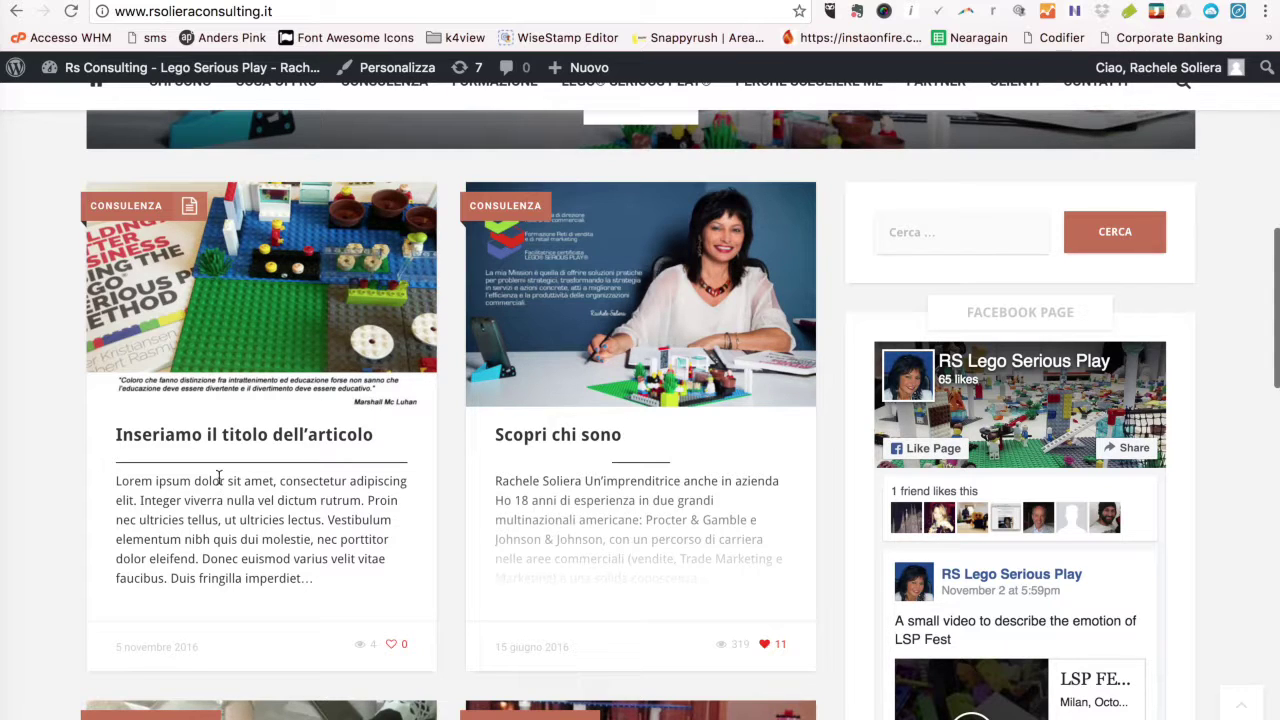
pyautogui.click(242, 438)
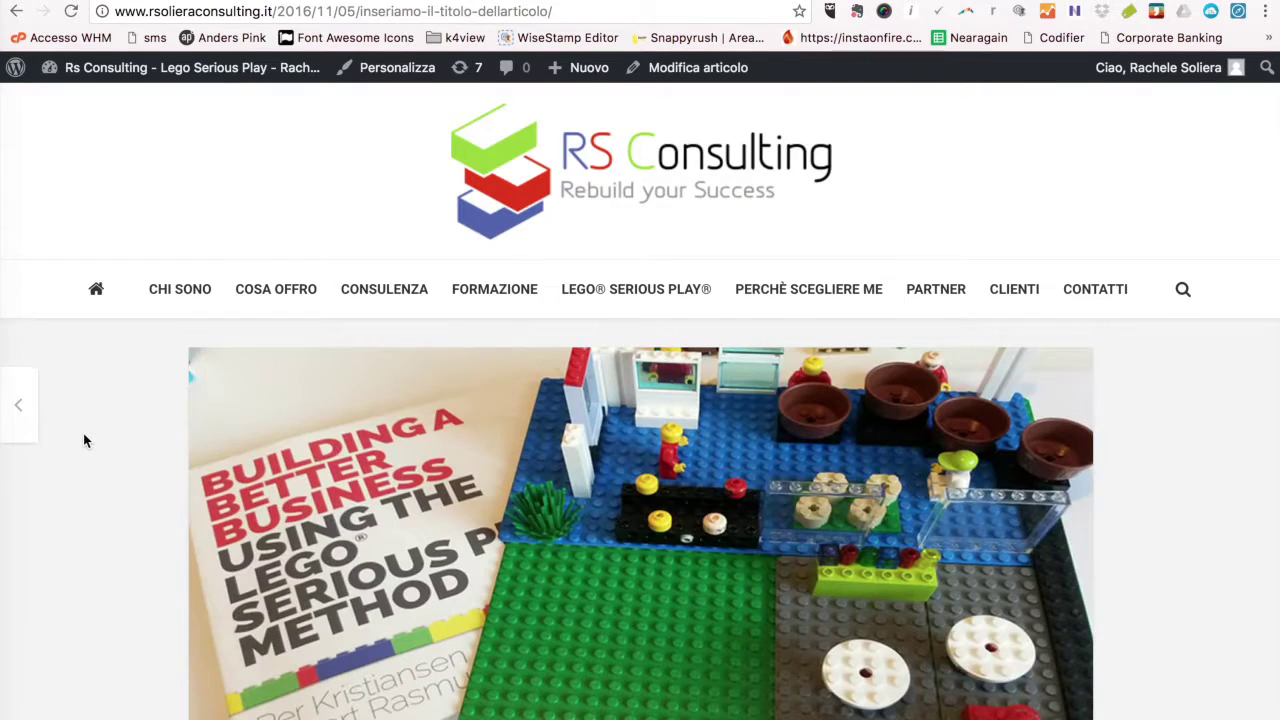
# Scroll through the live article and back up to the Lego featured image.
pyautogui.scroll(-3, 83, 441)
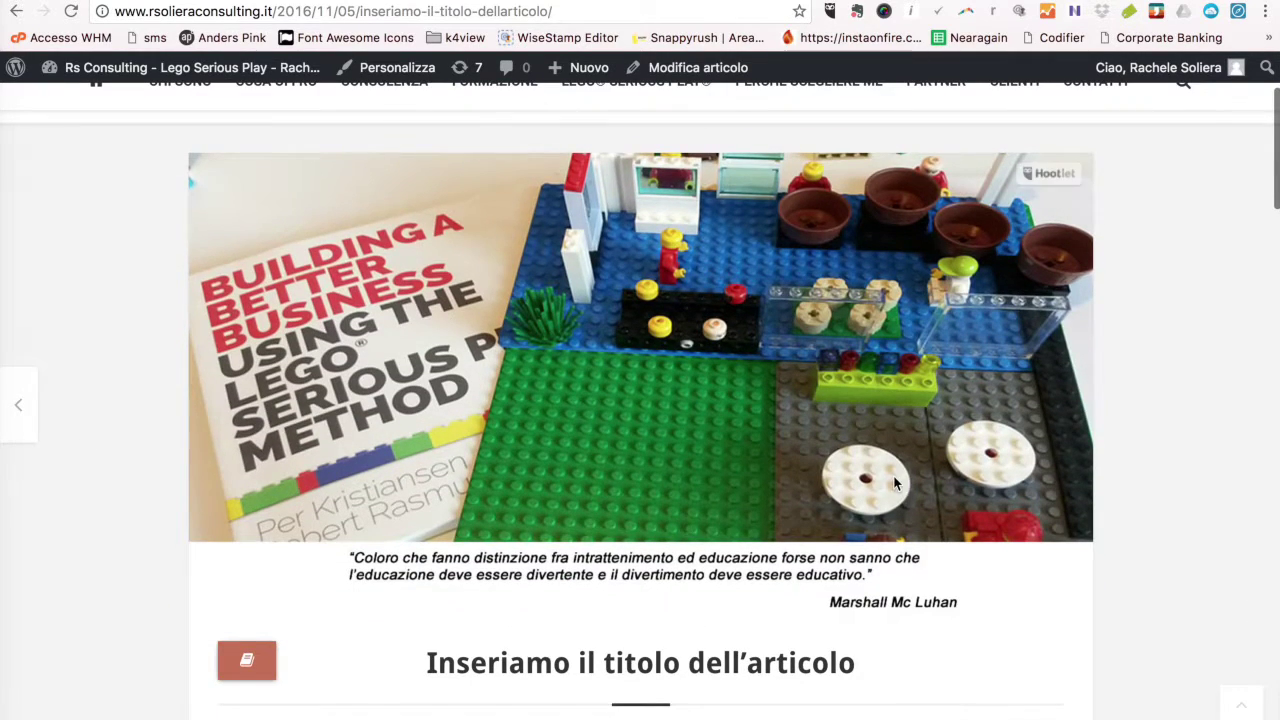
pyautogui.scroll(-3, 789, 510)
pyautogui.scroll(-10, 898, 487)
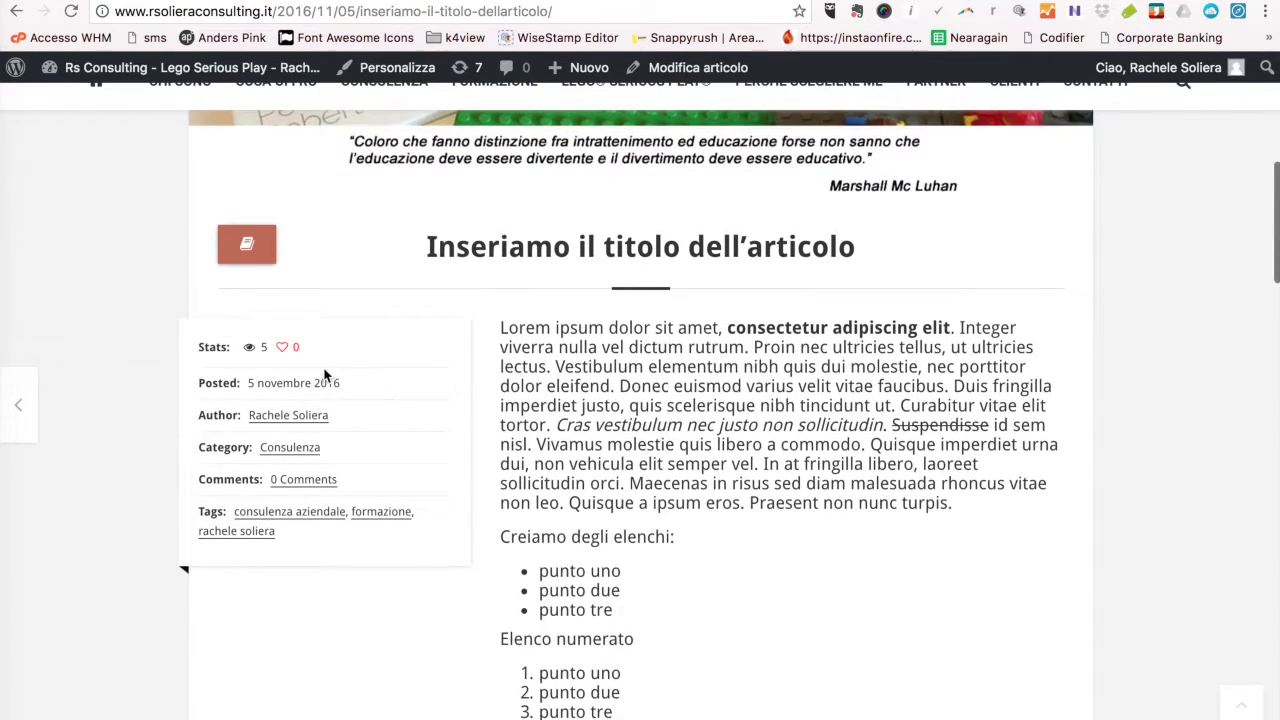
pyautogui.scroll(-15, 670, 557)
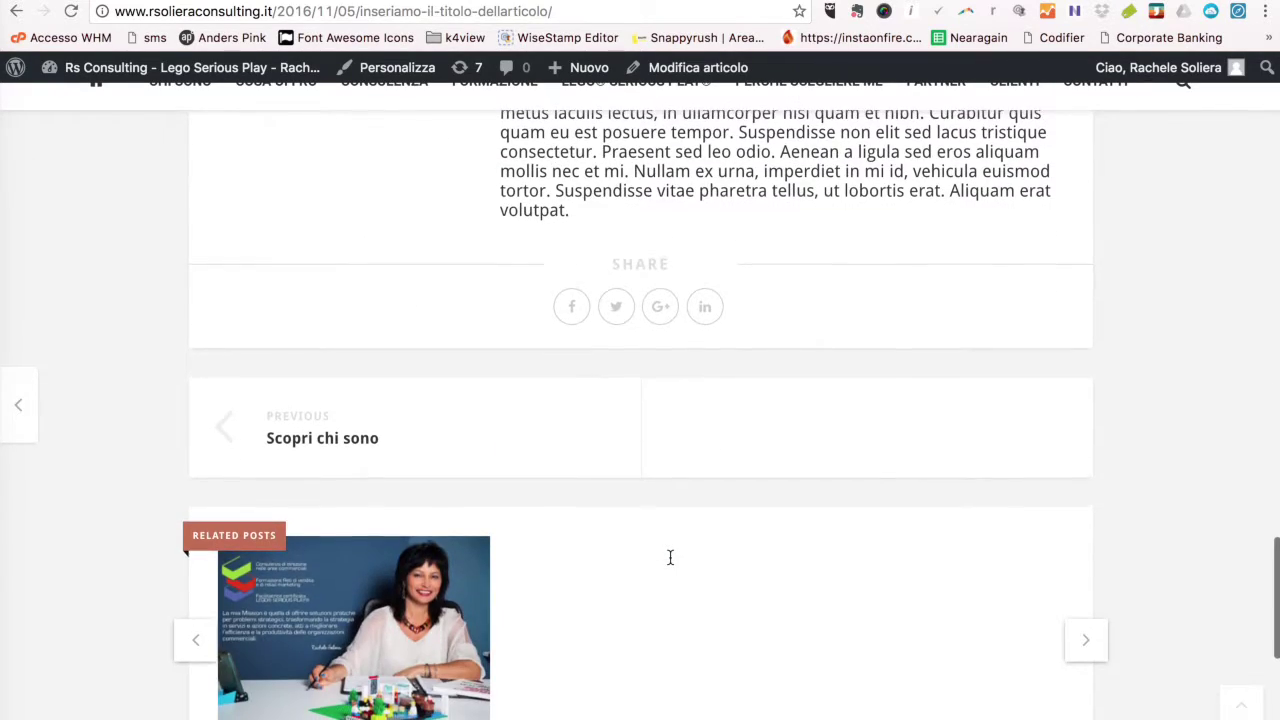
pyautogui.scroll(-2, 457, 524)
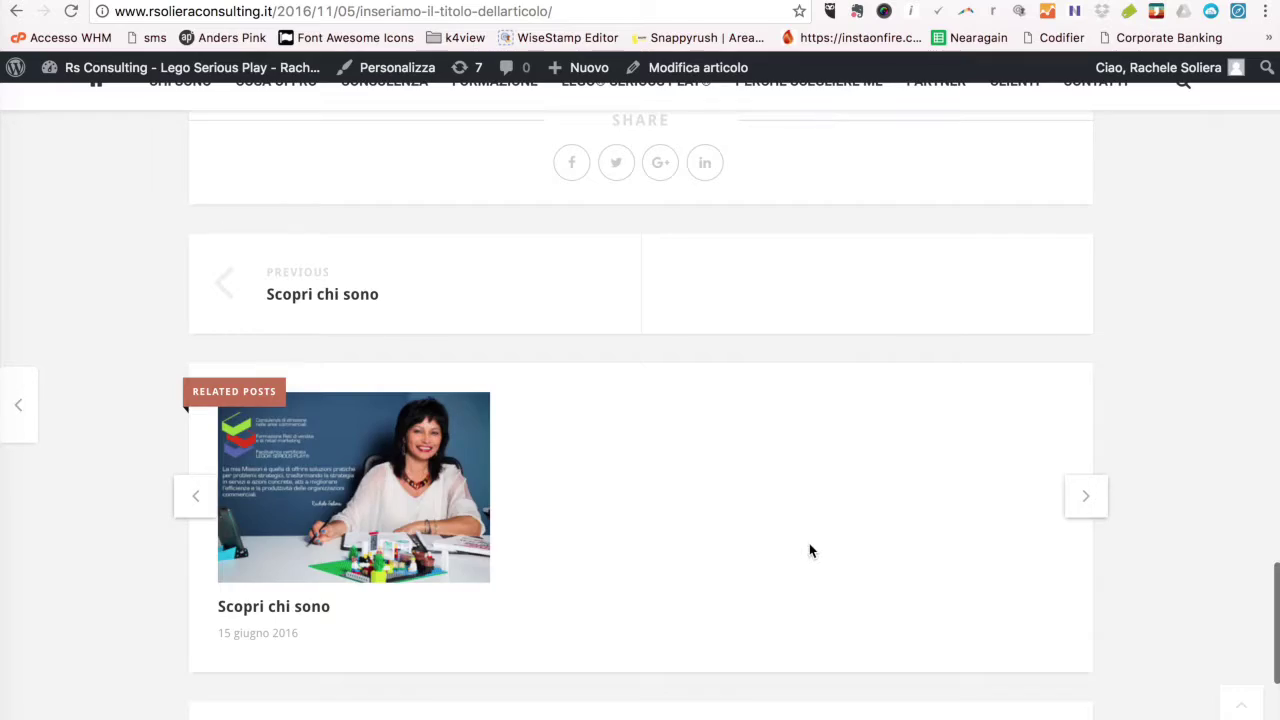
pyautogui.scroll(20, 810, 546)
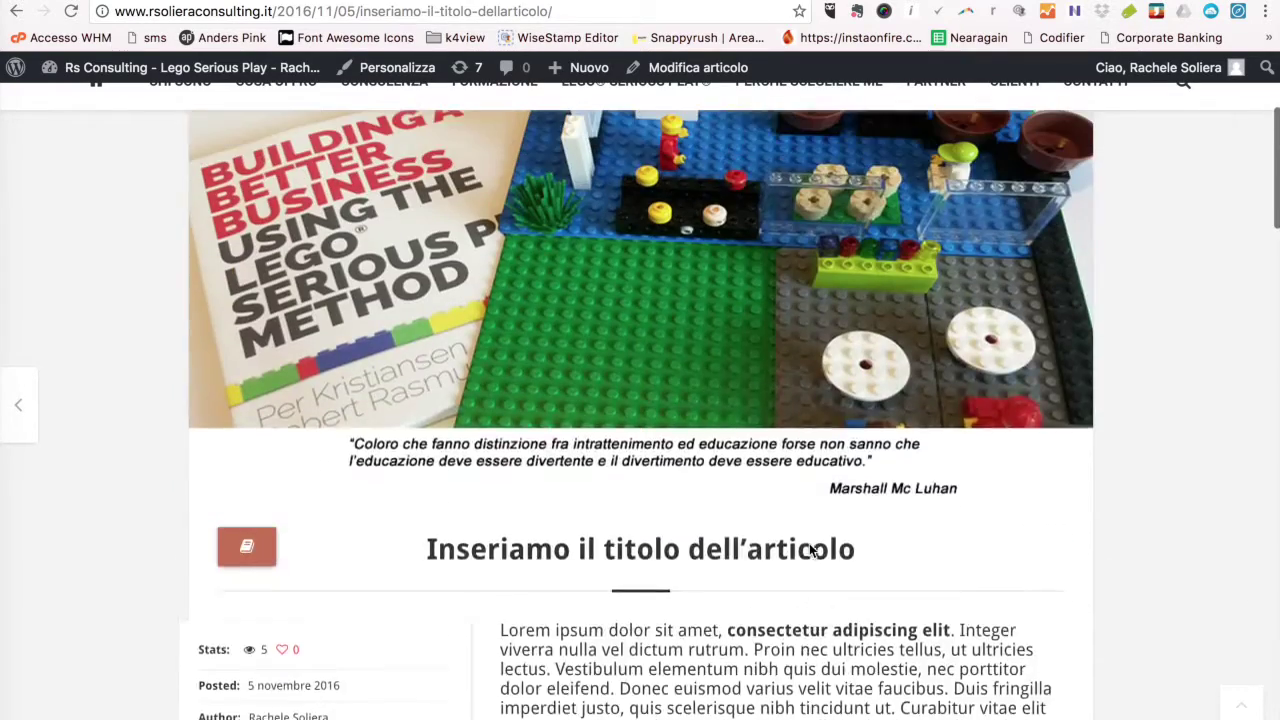
pyautogui.scroll(5, 809, 543)
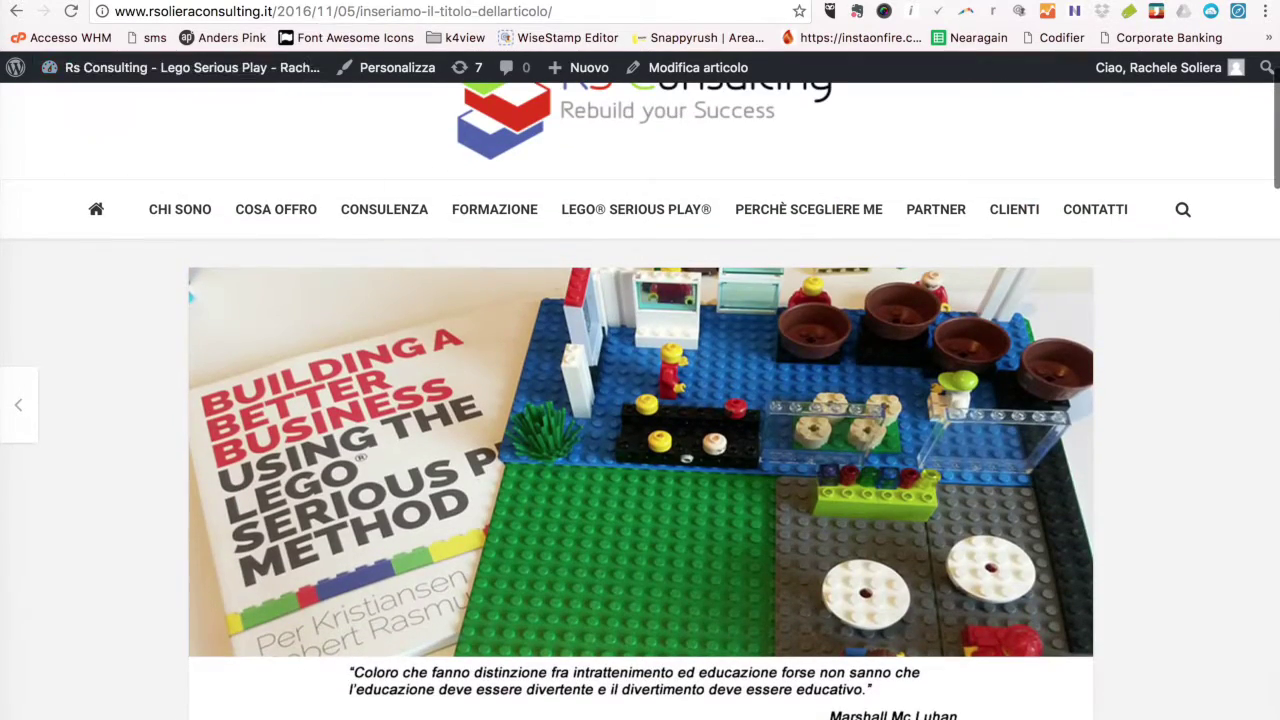
# Back in the post editor, change the post's status from published to Bozza (draft).
pyautogui.hotkey('ctrl', 'Tab')
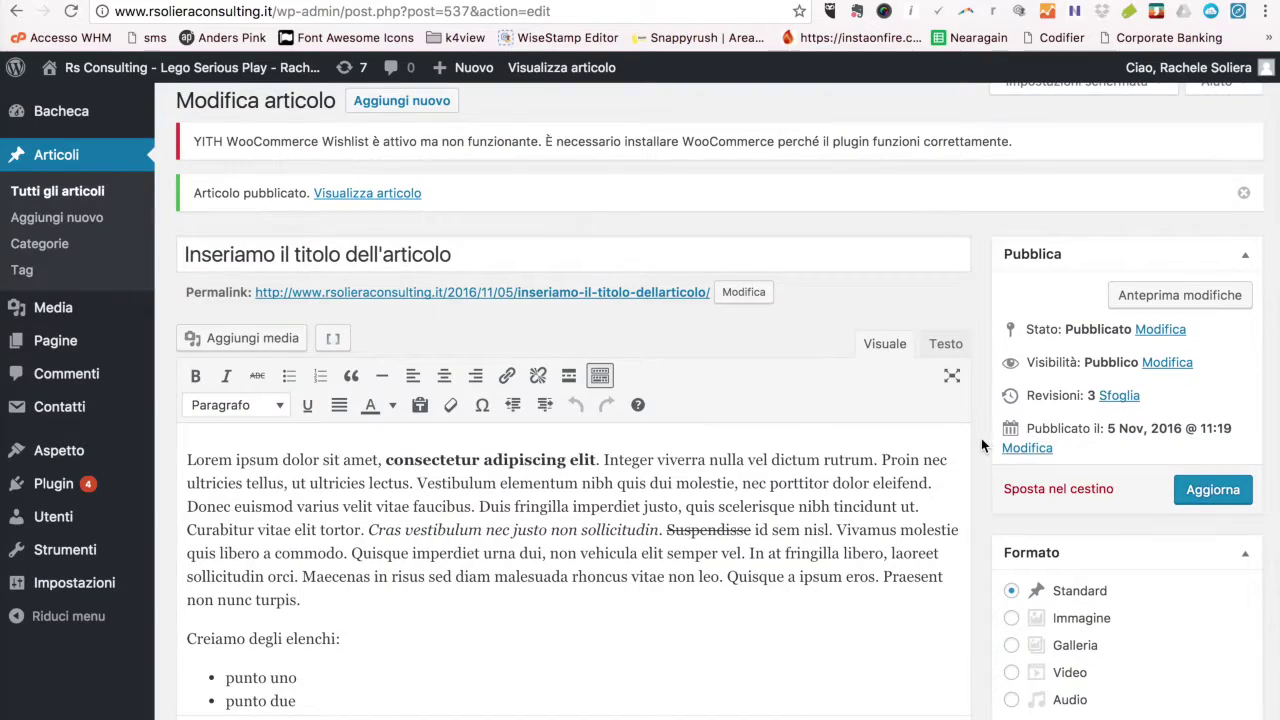
pyautogui.scroll(-5, 981, 438)
pyautogui.scroll(-10, 981, 438)
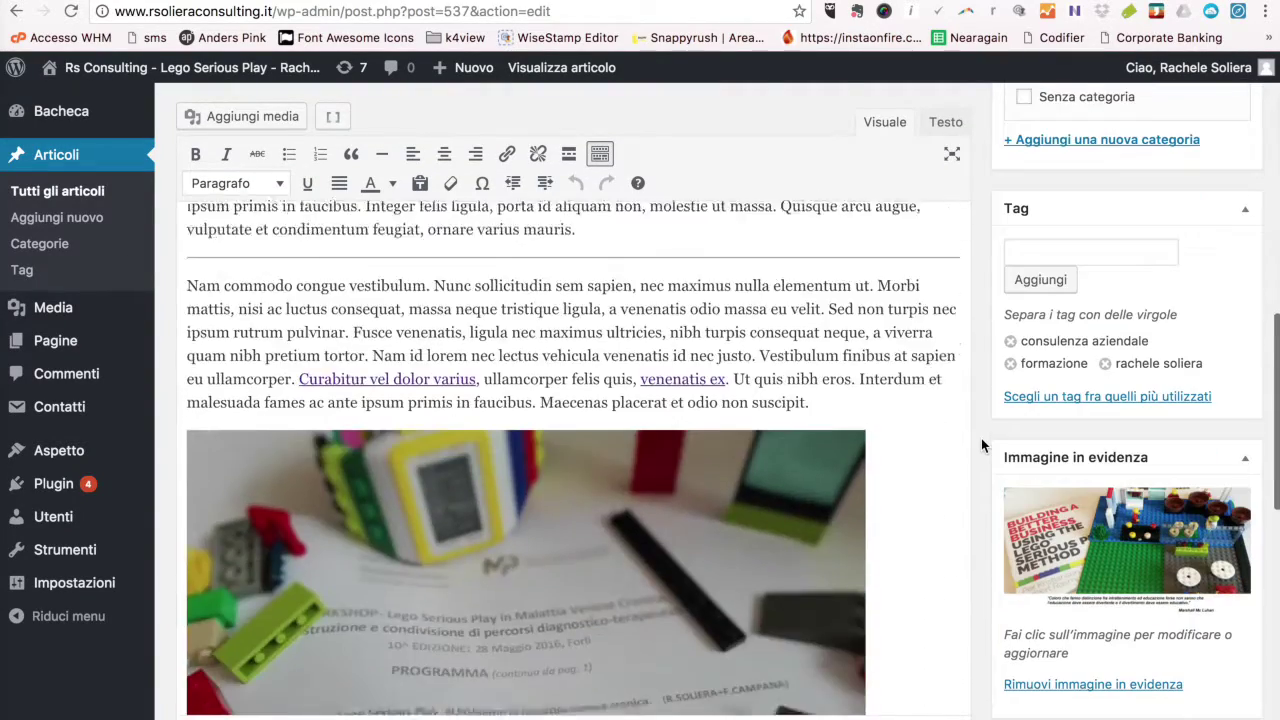
pyautogui.scroll(-5, 981, 438)
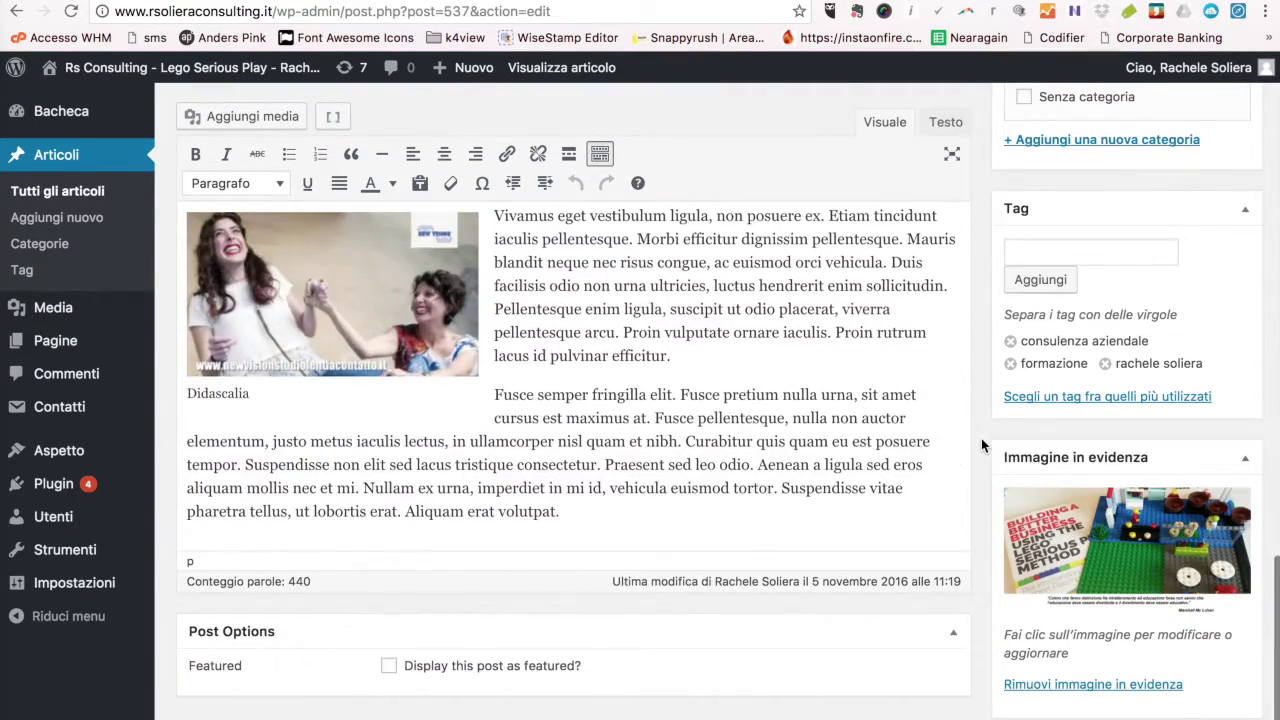
pyautogui.scroll(20, 981, 438)
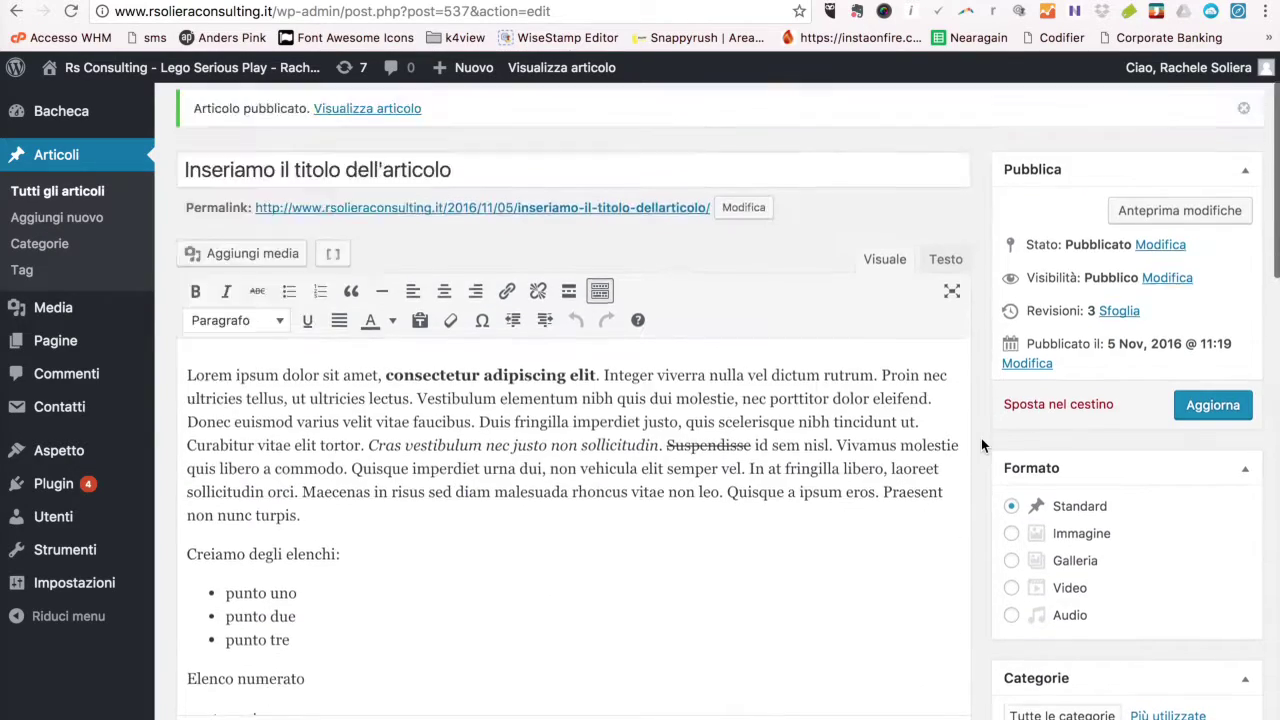
pyautogui.scroll(2, 981, 438)
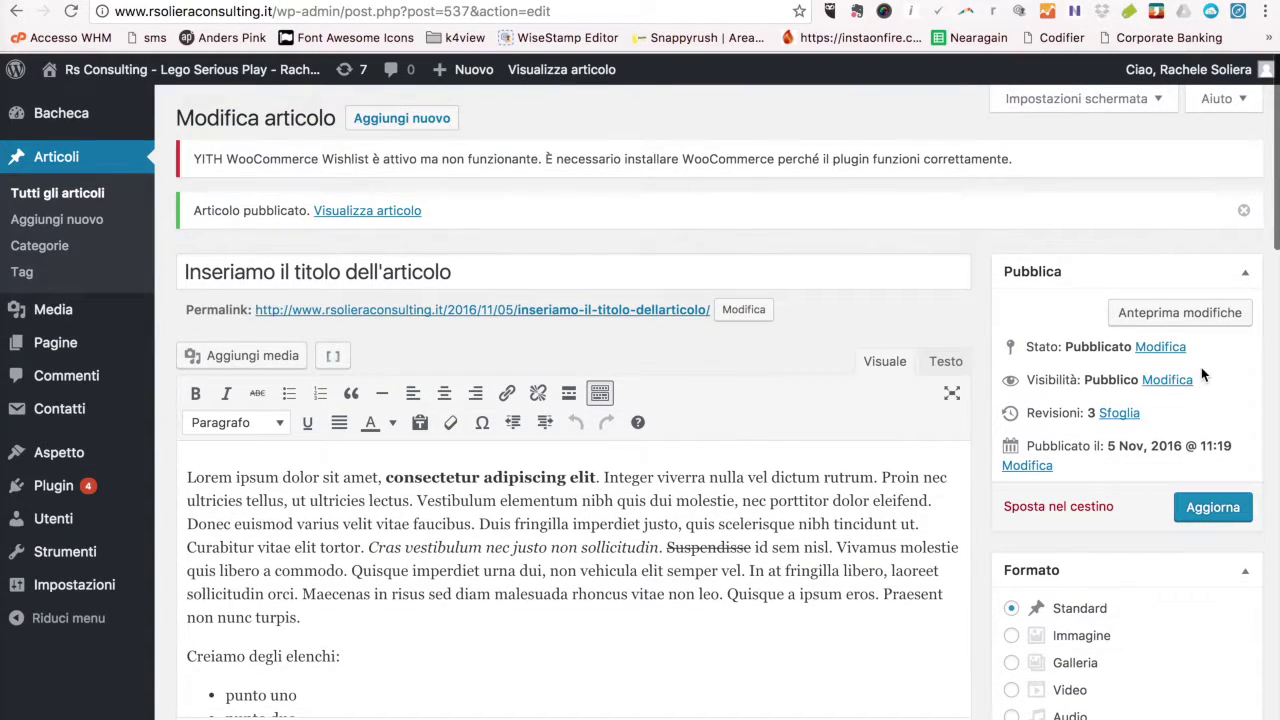
pyautogui.scroll(-1, 1195, 372)
pyautogui.click(1165, 337)
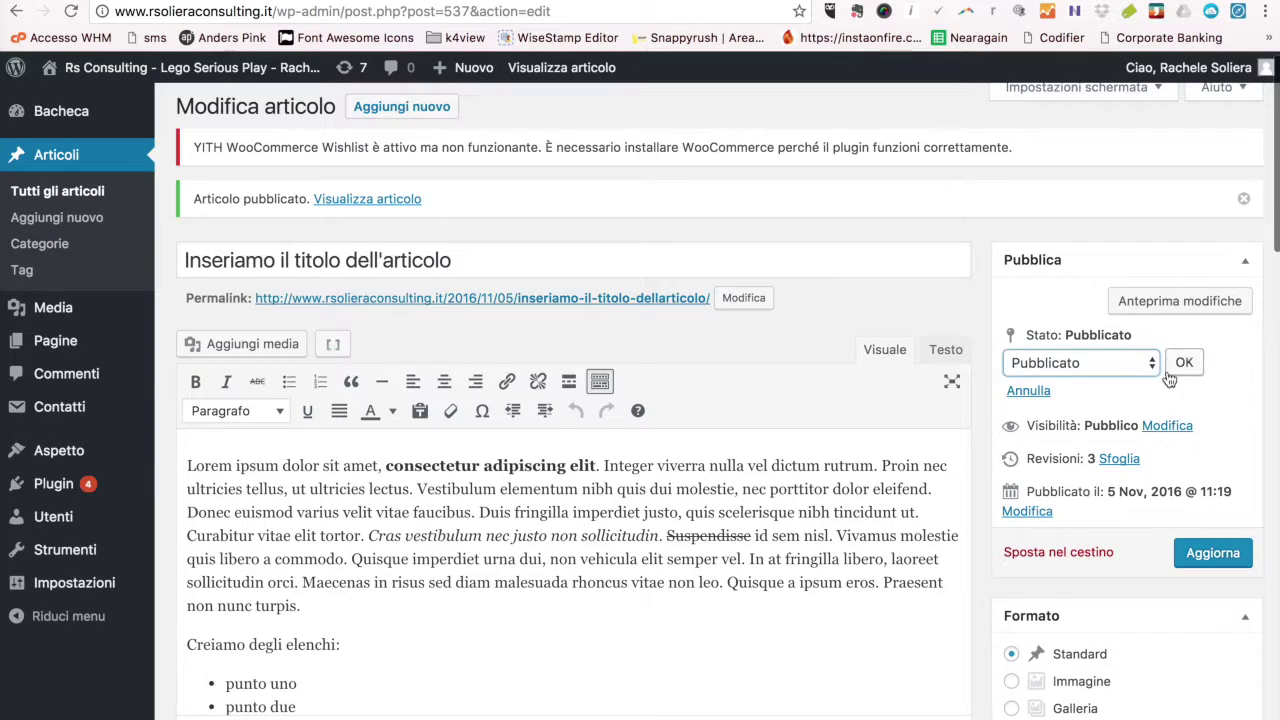
pyautogui.click(1148, 368)
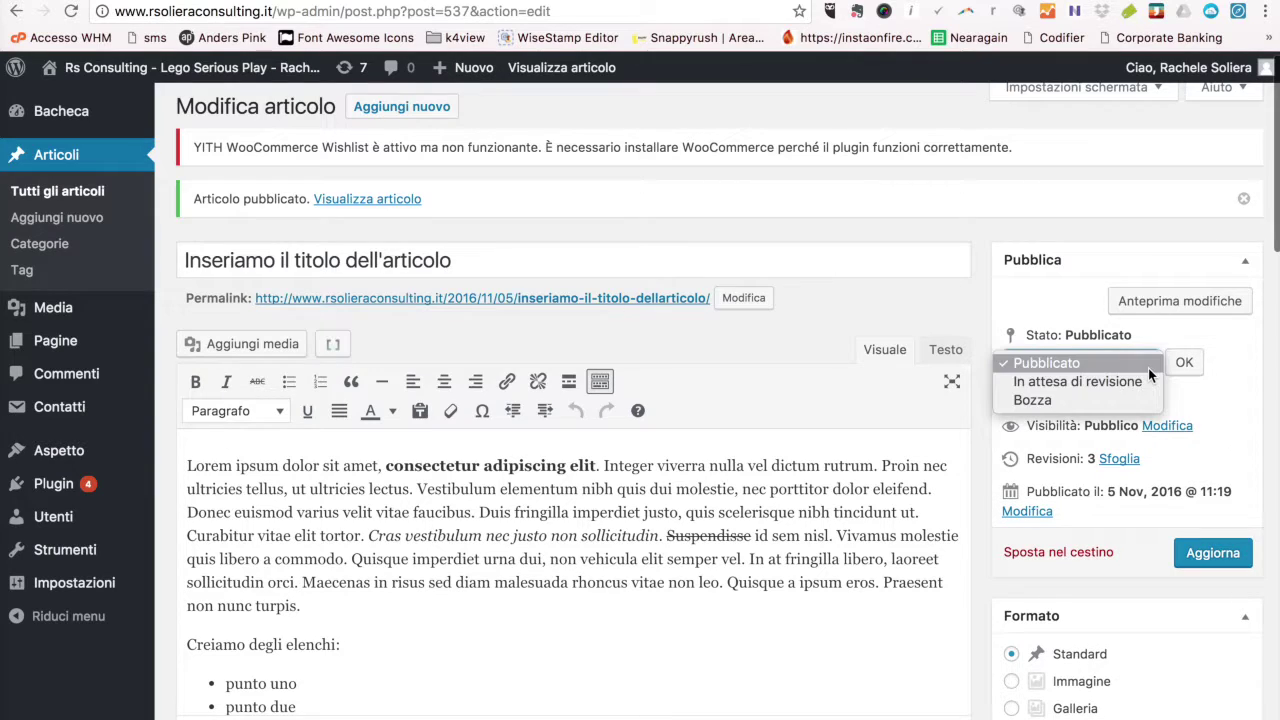
pyautogui.click(1093, 404)
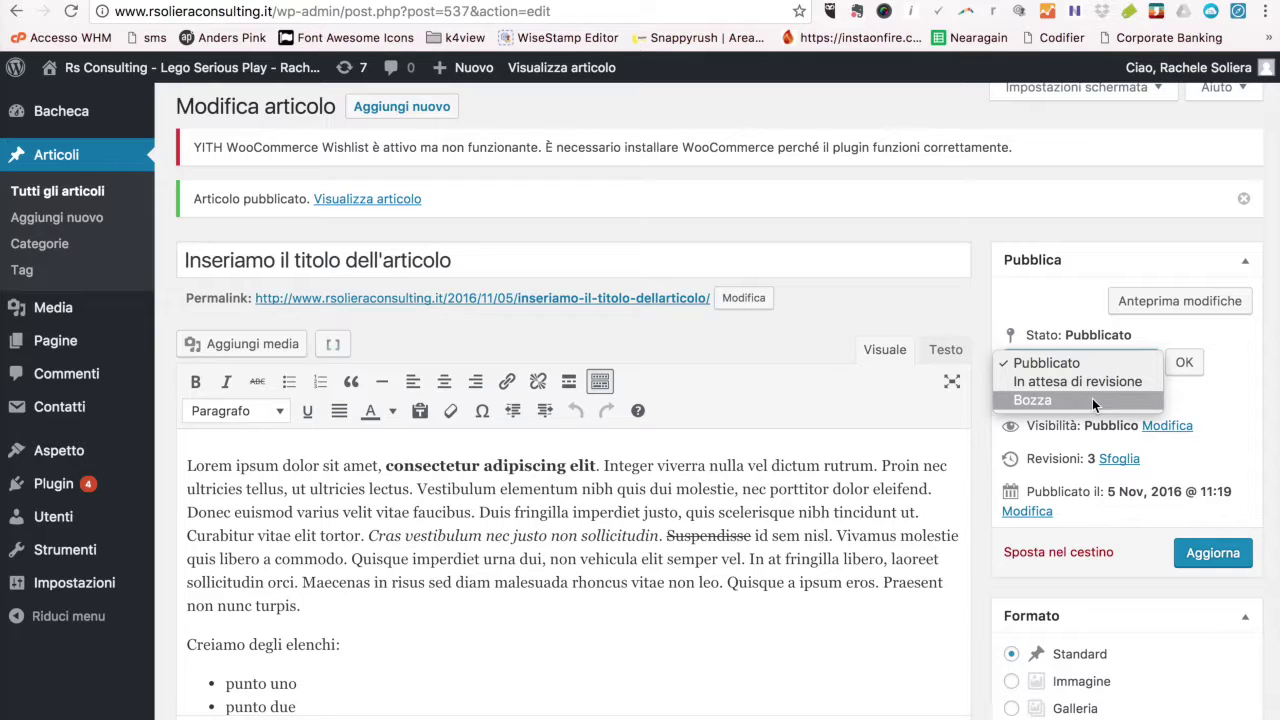
pyautogui.click(1182, 363)
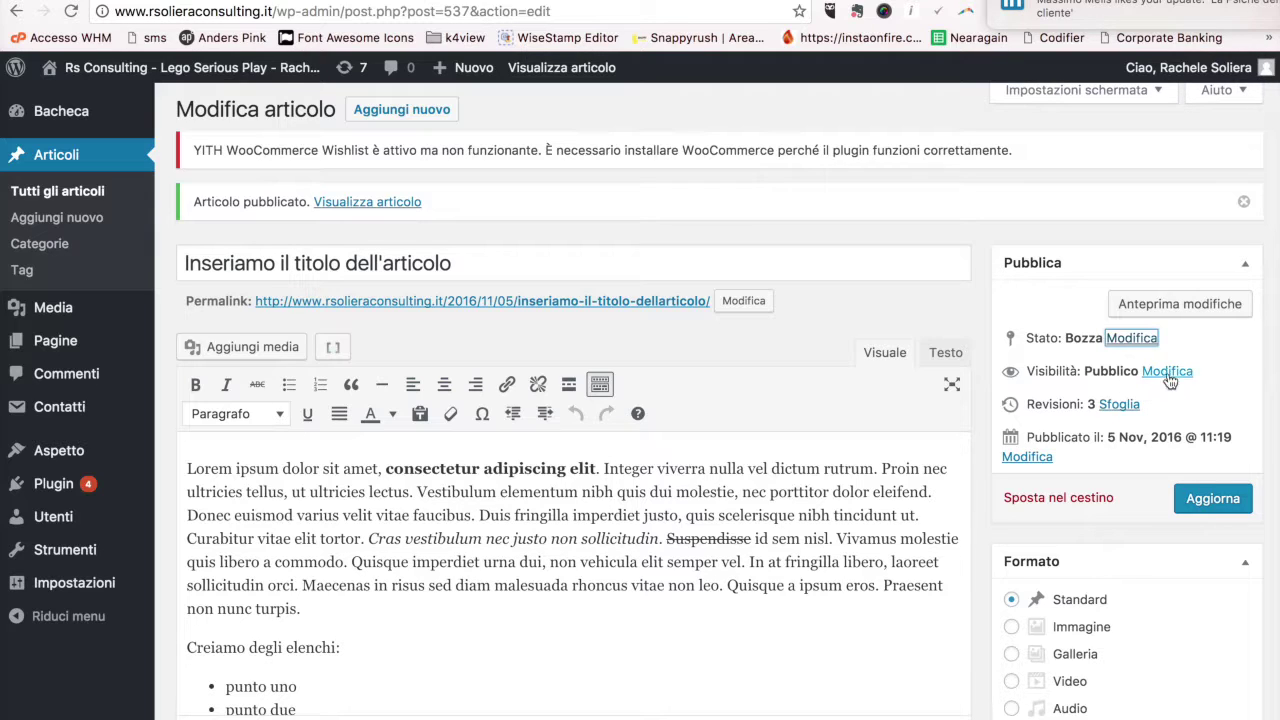
# Leave visibility unchanged and open the Pubblicato il date fields for editing.
pyautogui.click(1166, 372)
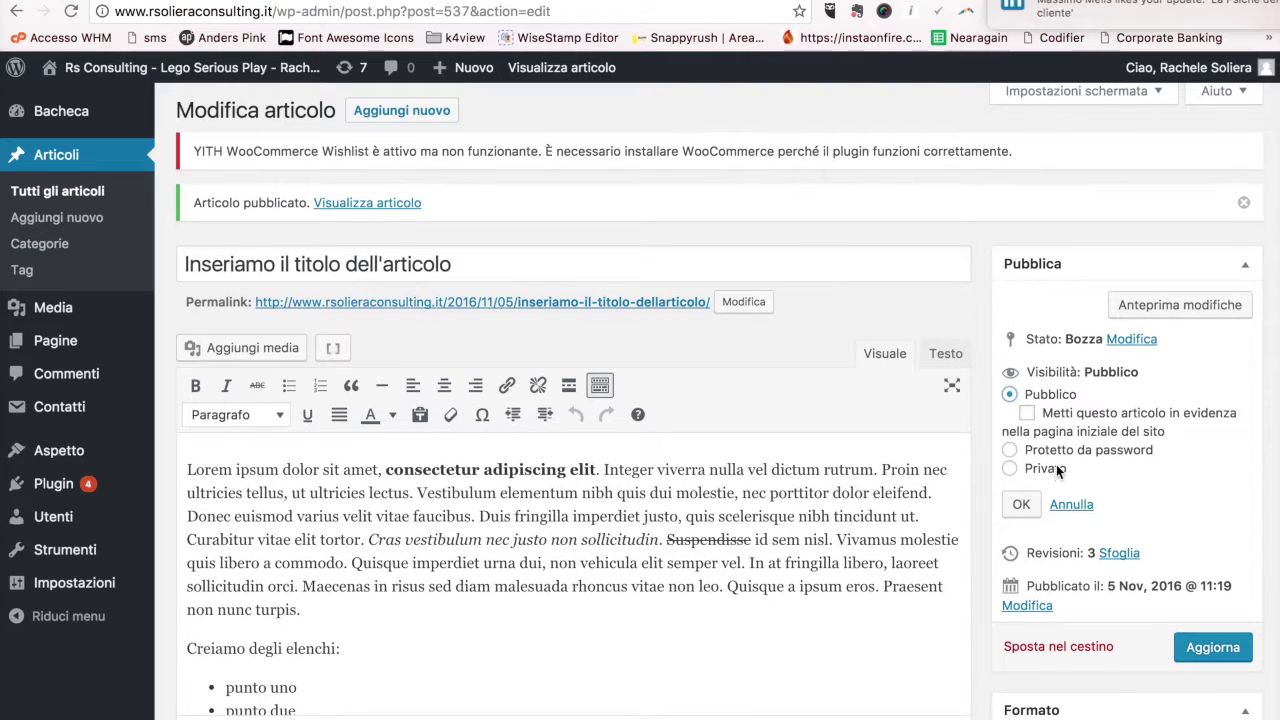
pyautogui.scroll(1, 1012, 479)
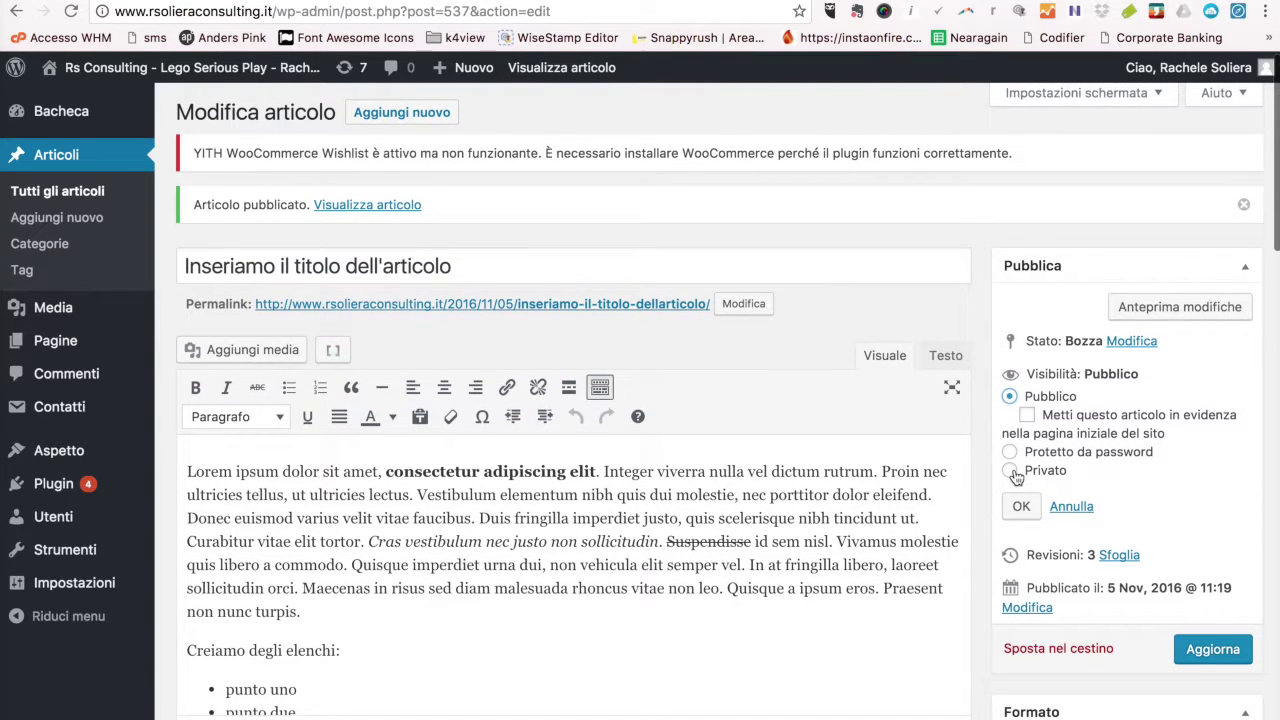
pyautogui.click(1071, 508)
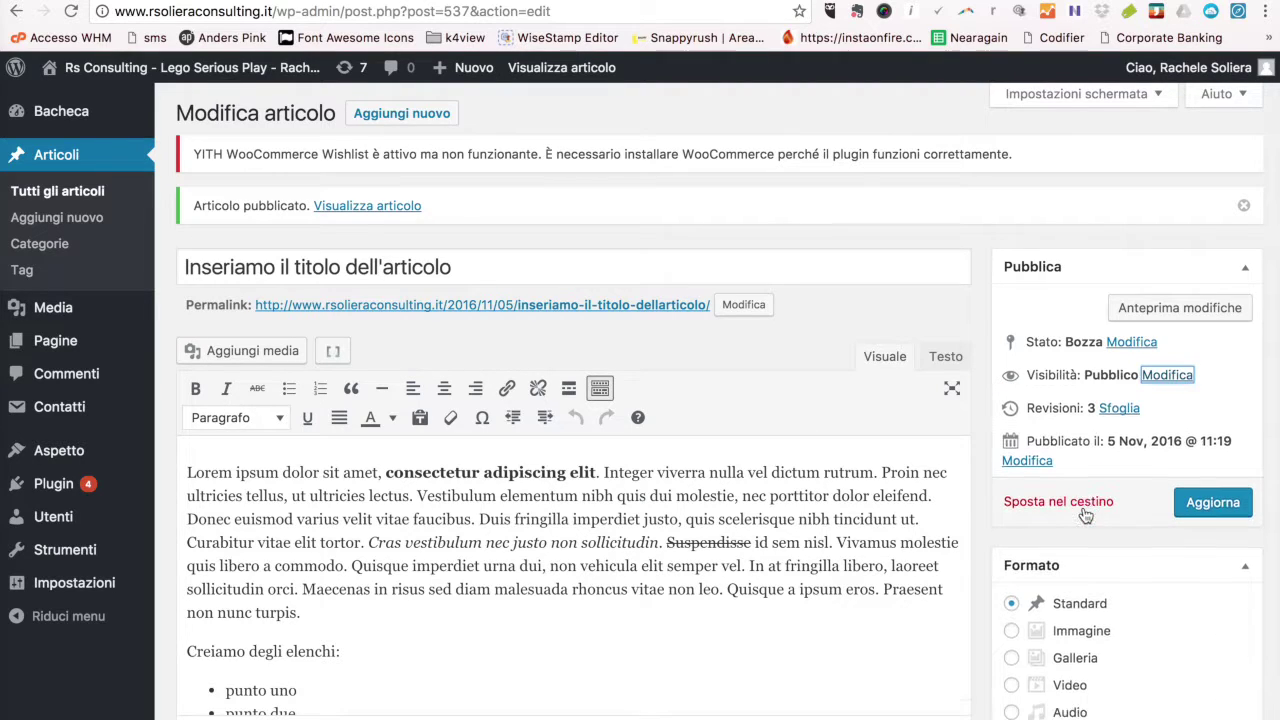
pyautogui.click(1046, 462)
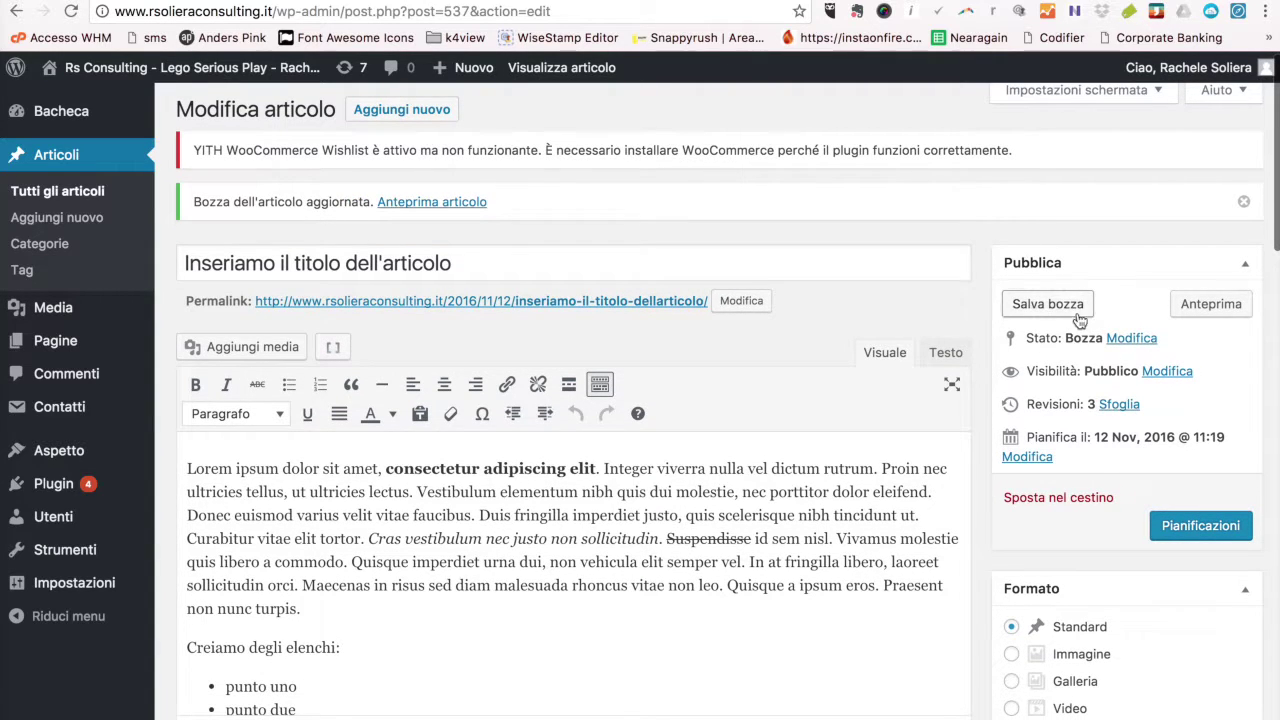
# Keep Bozza, schedule the post for 12 Nov 2016 @ 11:19, then load the site's homepage.
pyautogui.click(1125, 340)
pyautogui.click(1073, 361)
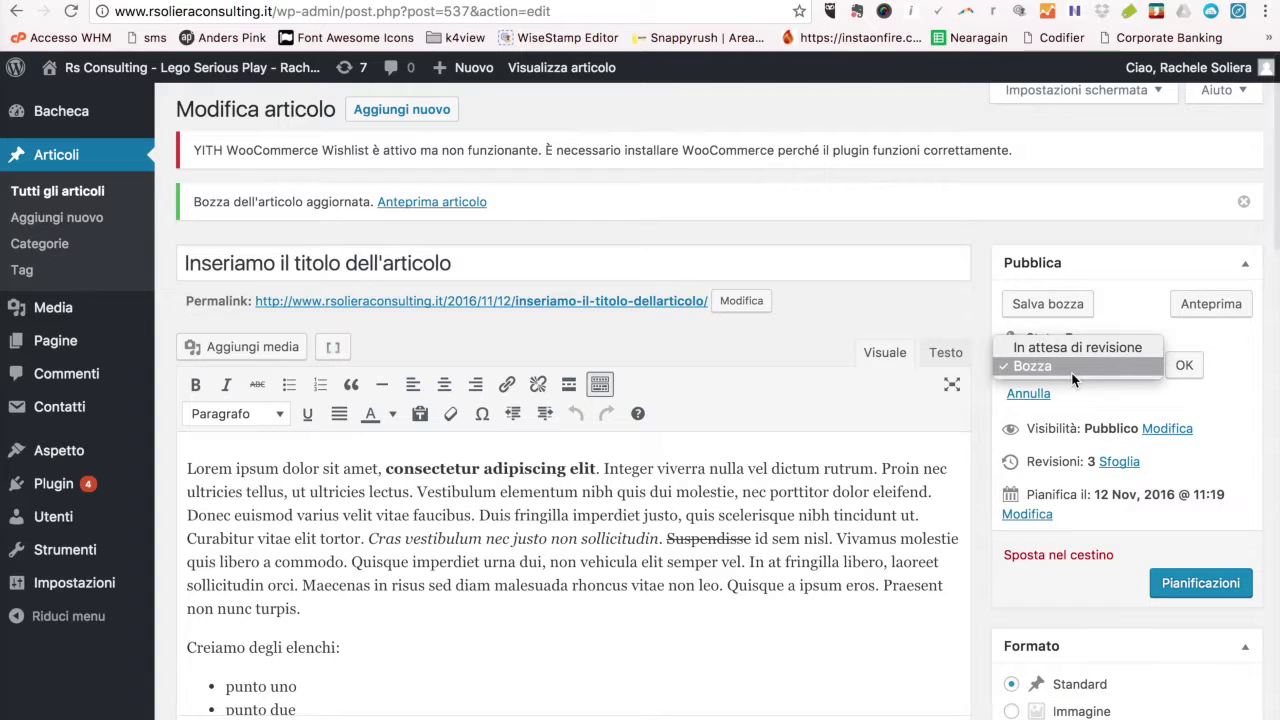
pyautogui.click(1073, 378)
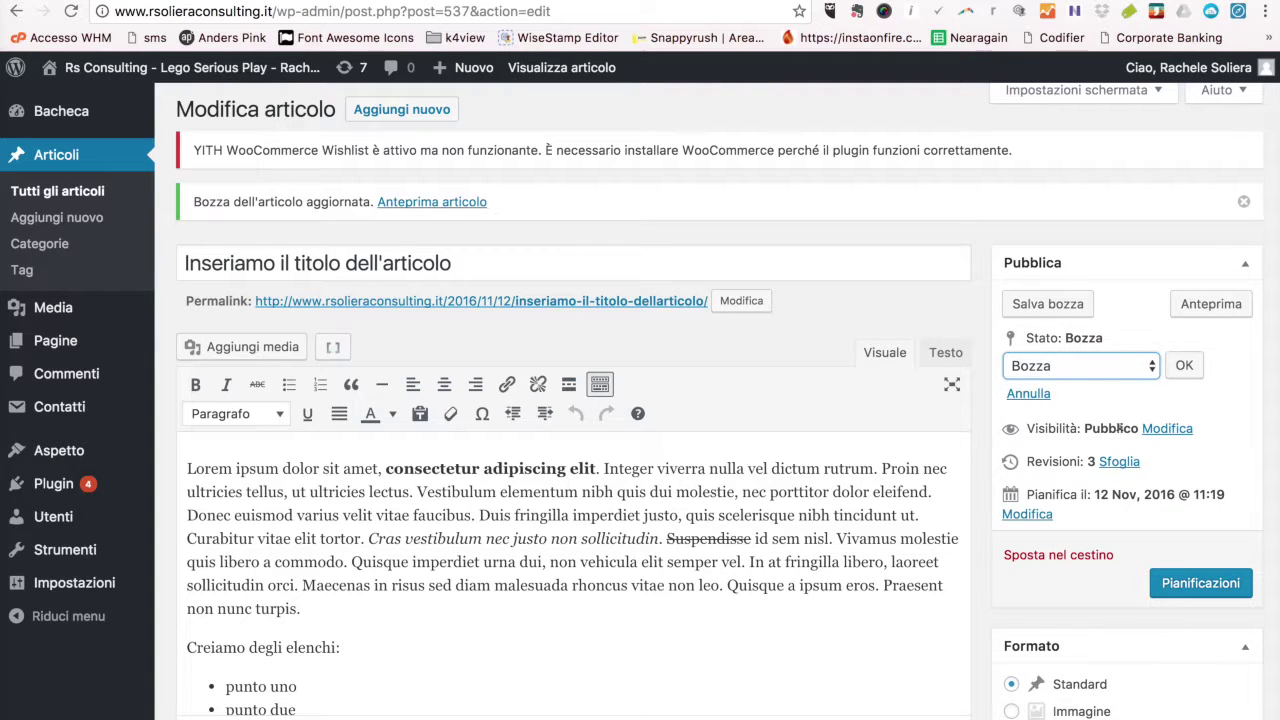
pyautogui.click(1038, 520)
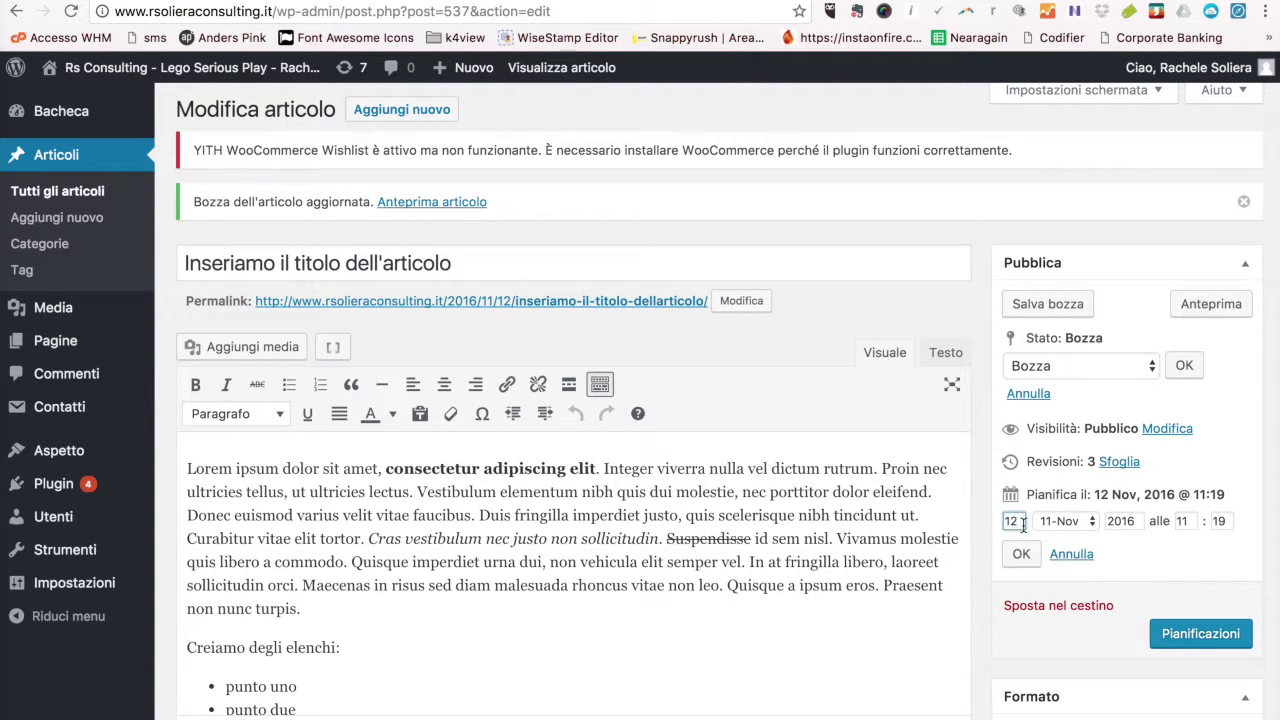
pyautogui.click(1030, 556)
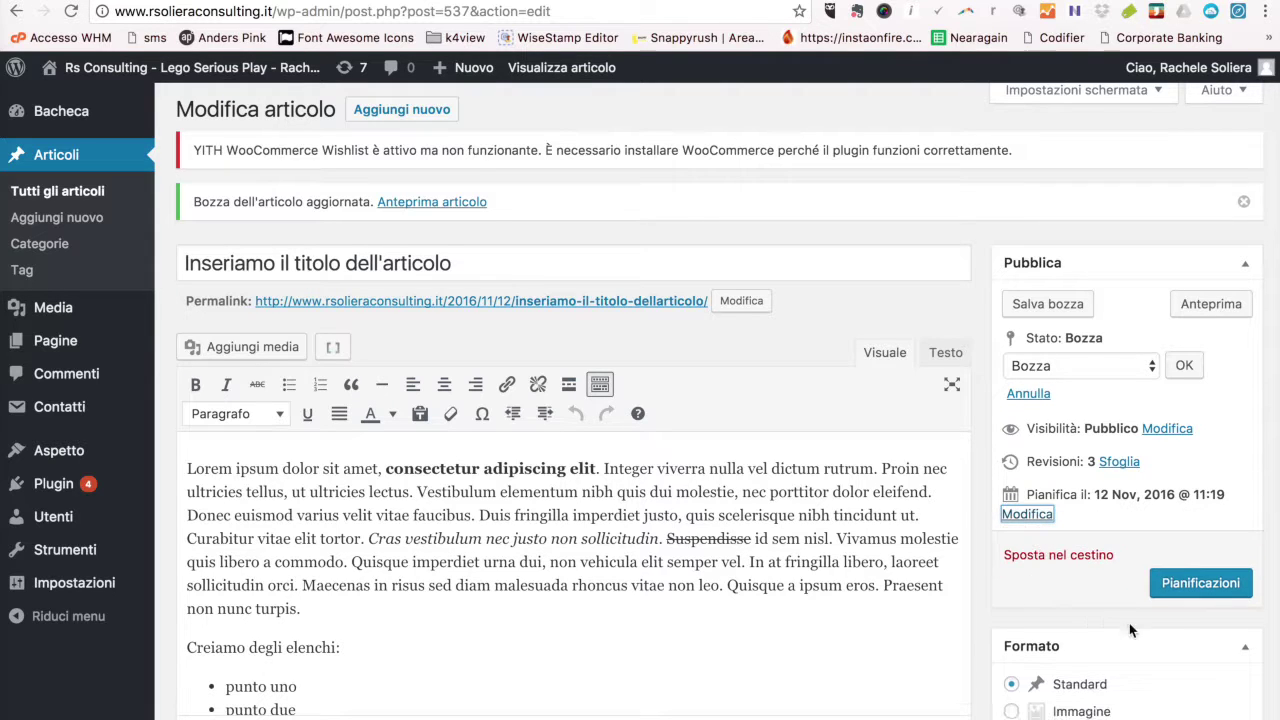
pyautogui.click(1187, 593)
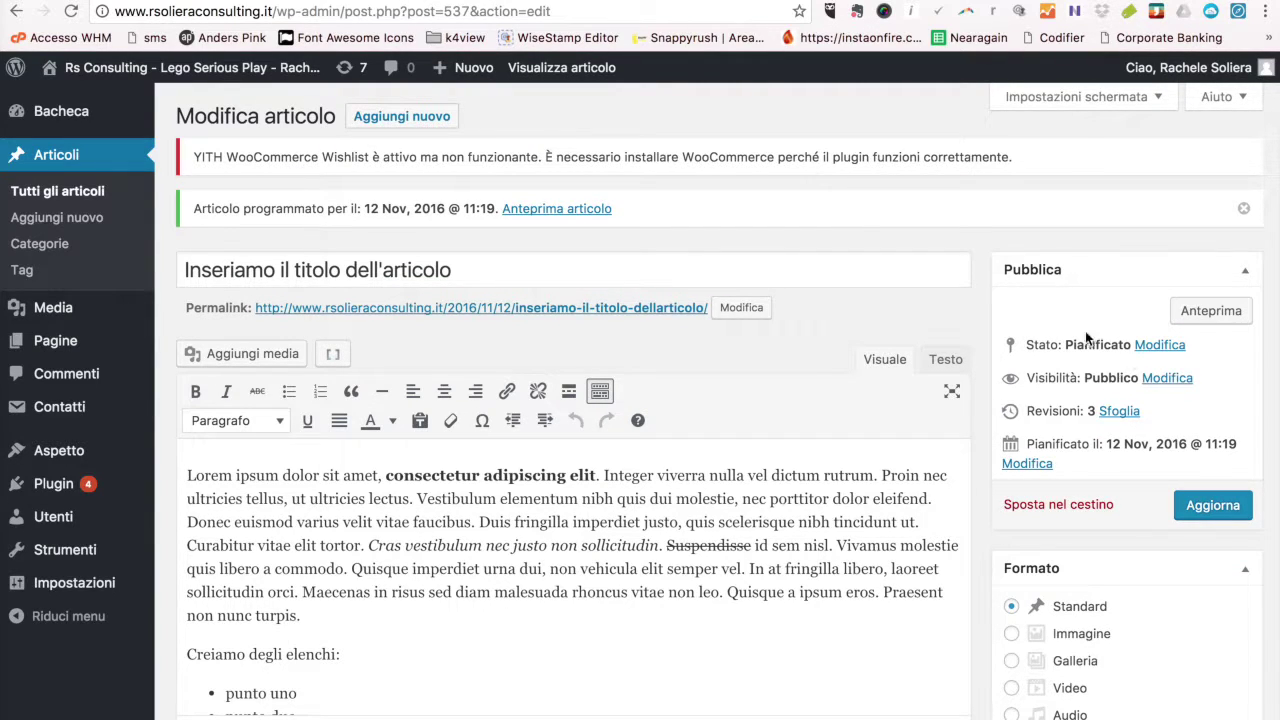
pyautogui.click(190, 67)
pyautogui.click(69, 12)
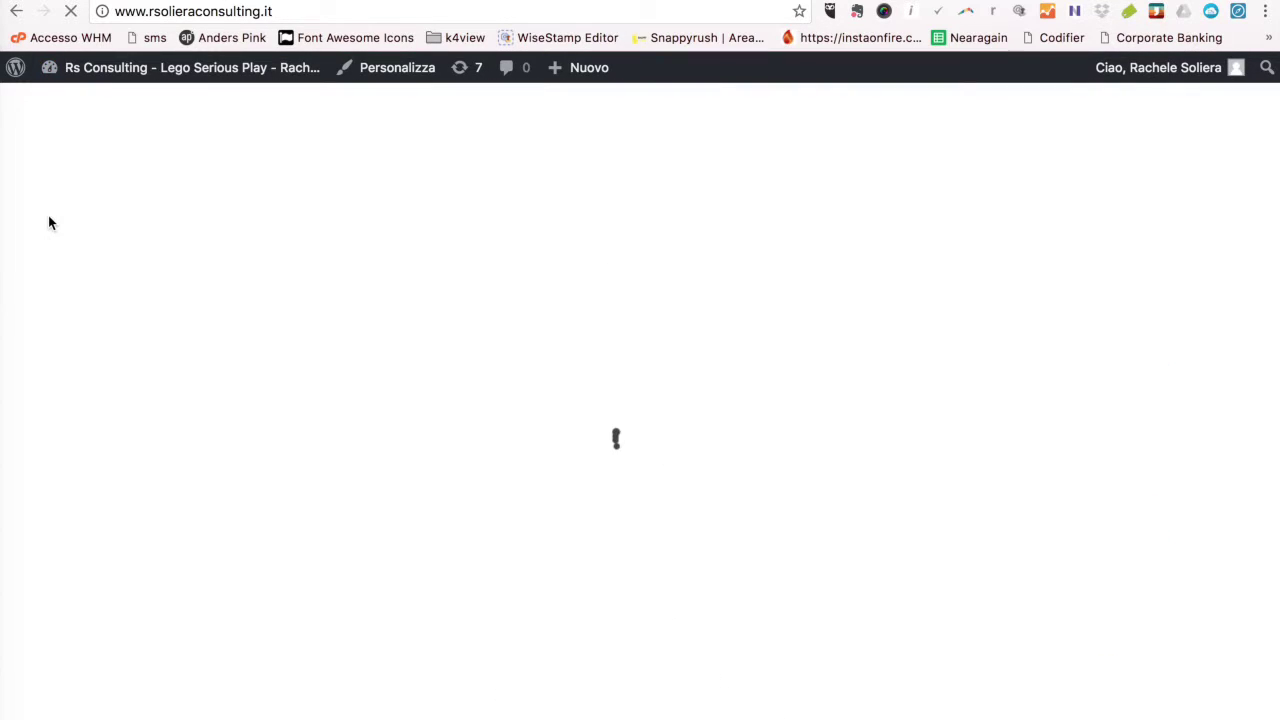
# Scroll down the public homepage before returning to the scheduled post's editor.
pyautogui.scroll(-3, 47, 226)
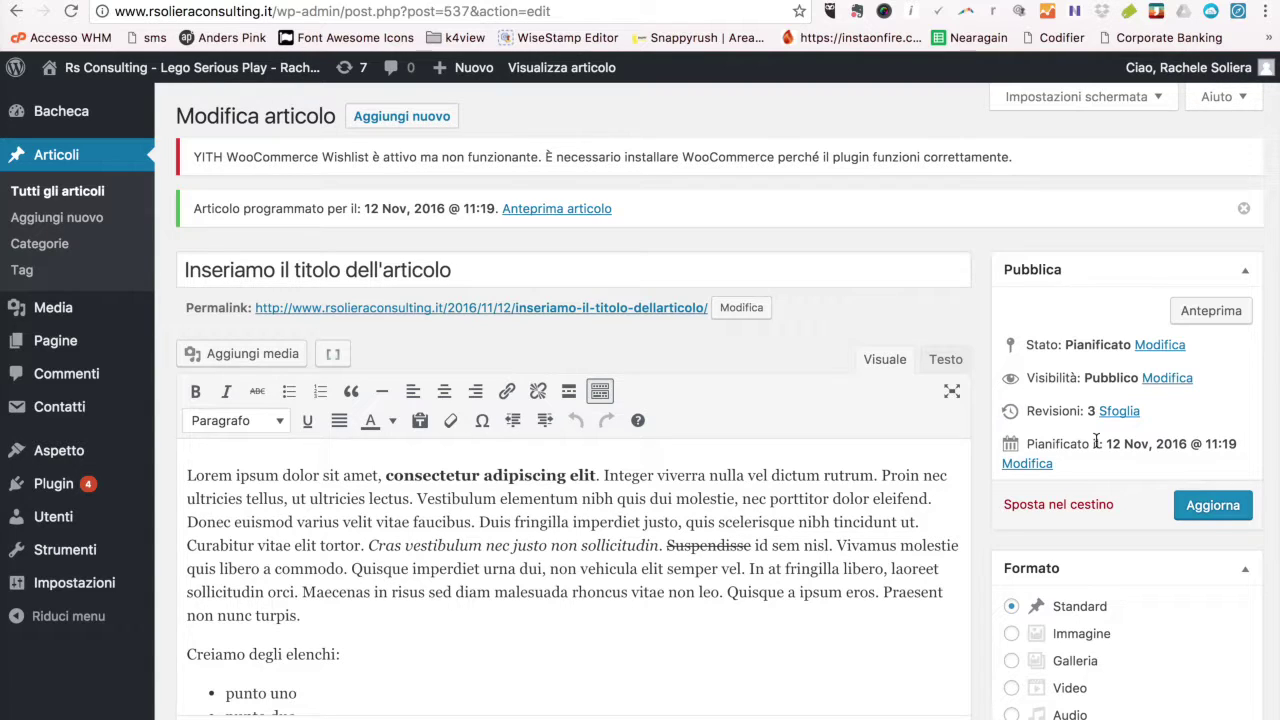
pyautogui.scroll(-5, 1024, 456)
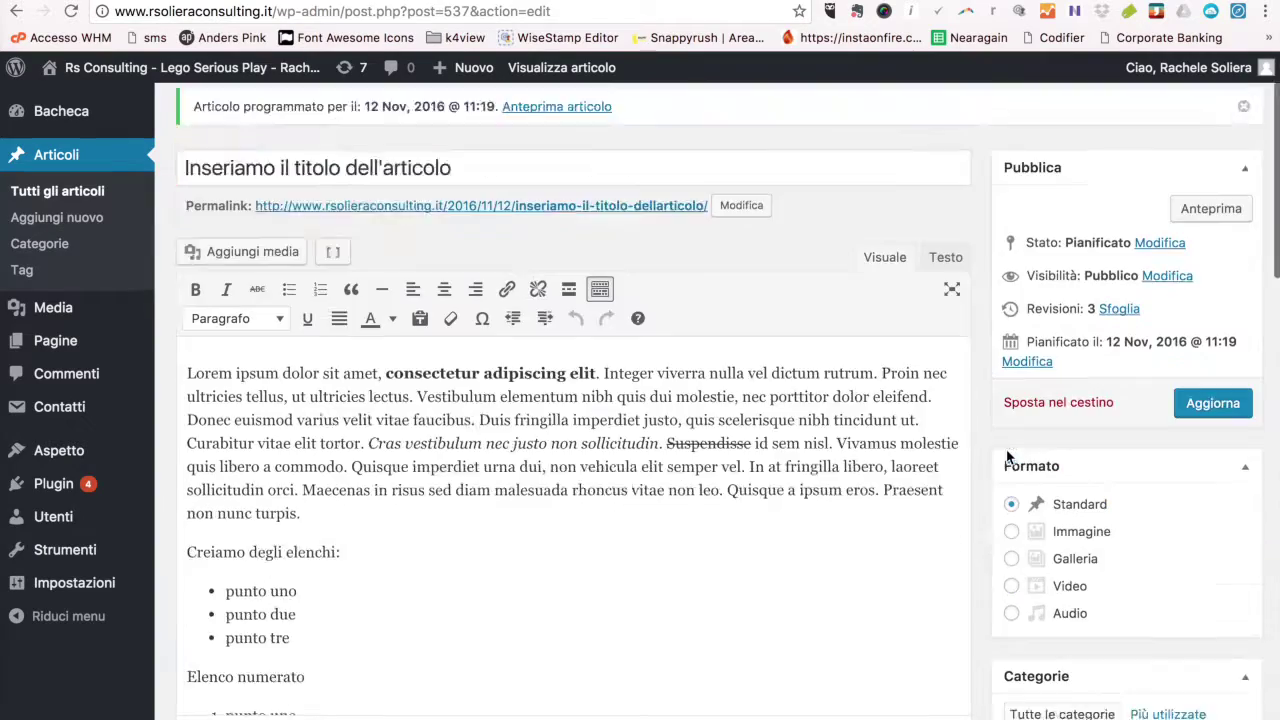
pyautogui.scroll(-4, 1007, 456)
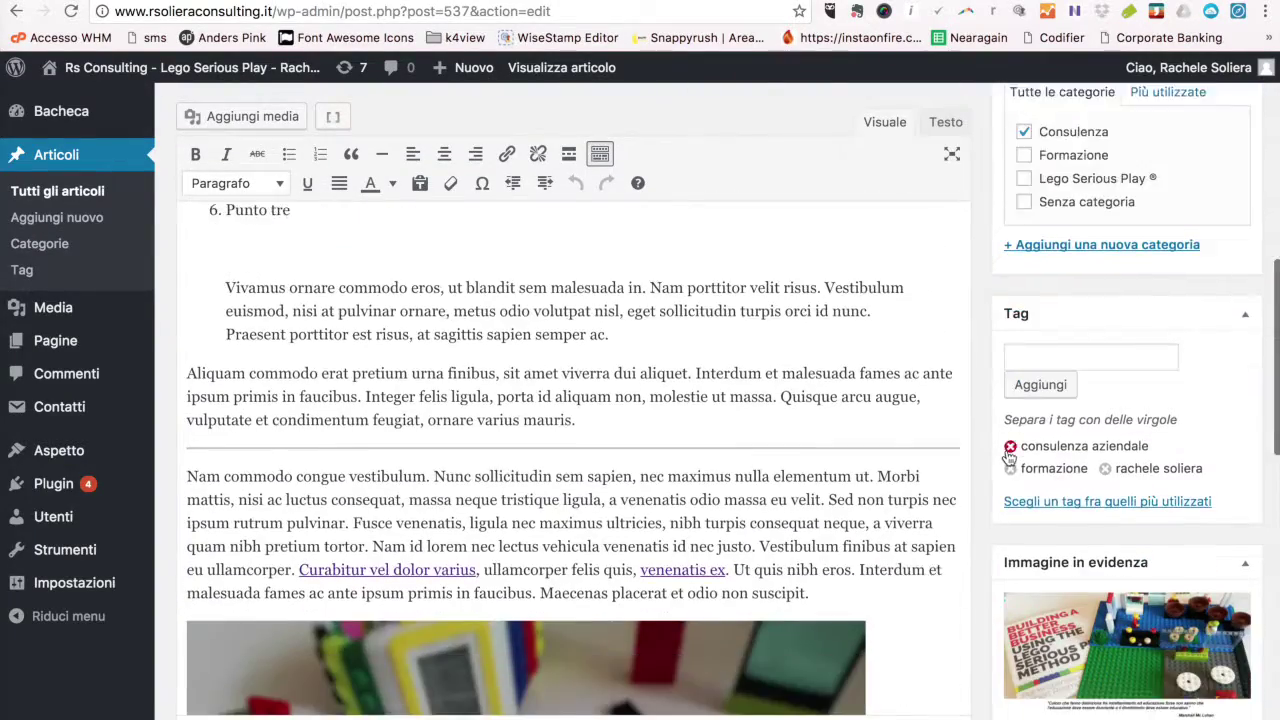
pyautogui.scroll(-6, 1007, 457)
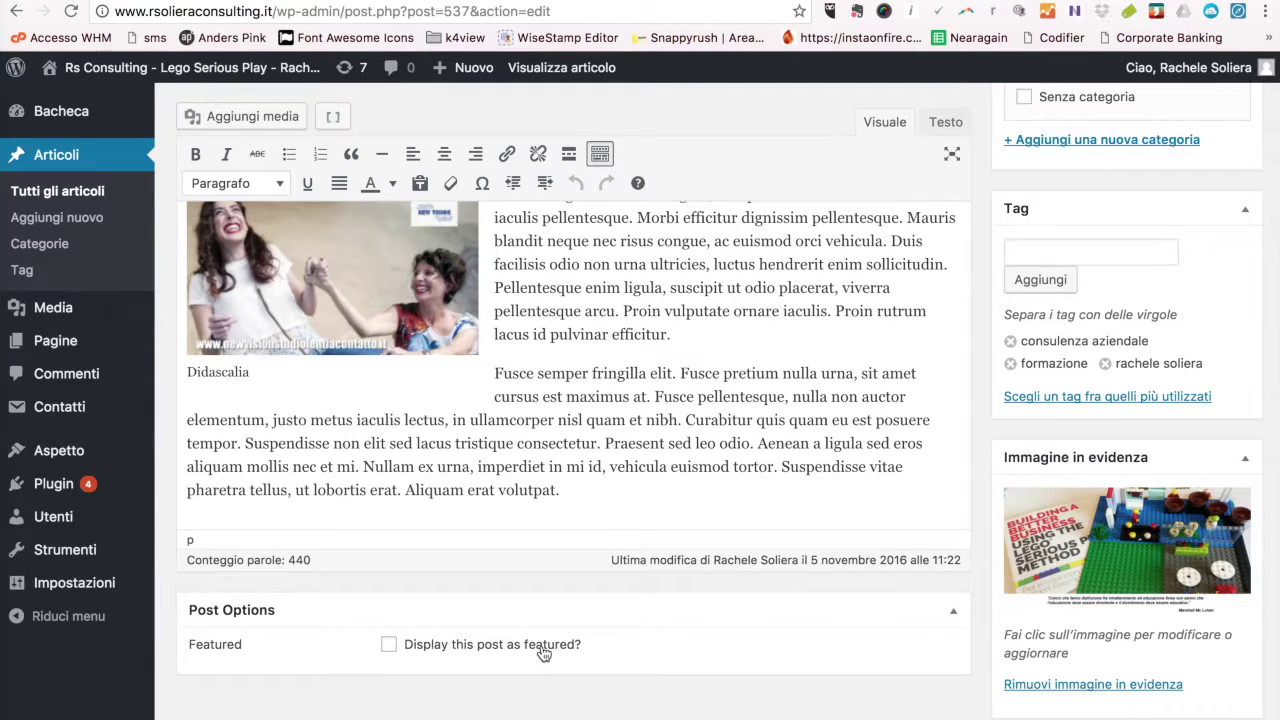
pyautogui.scroll(1, 543, 653)
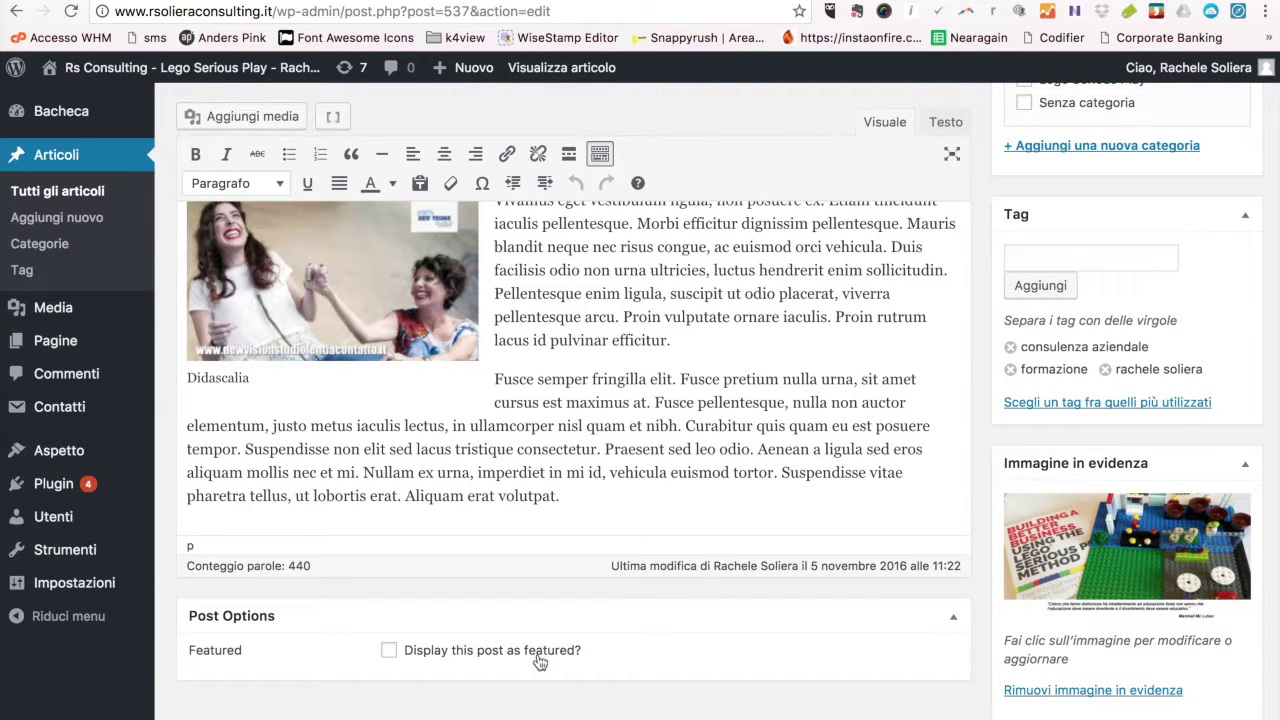
pyautogui.scroll(1, 543, 658)
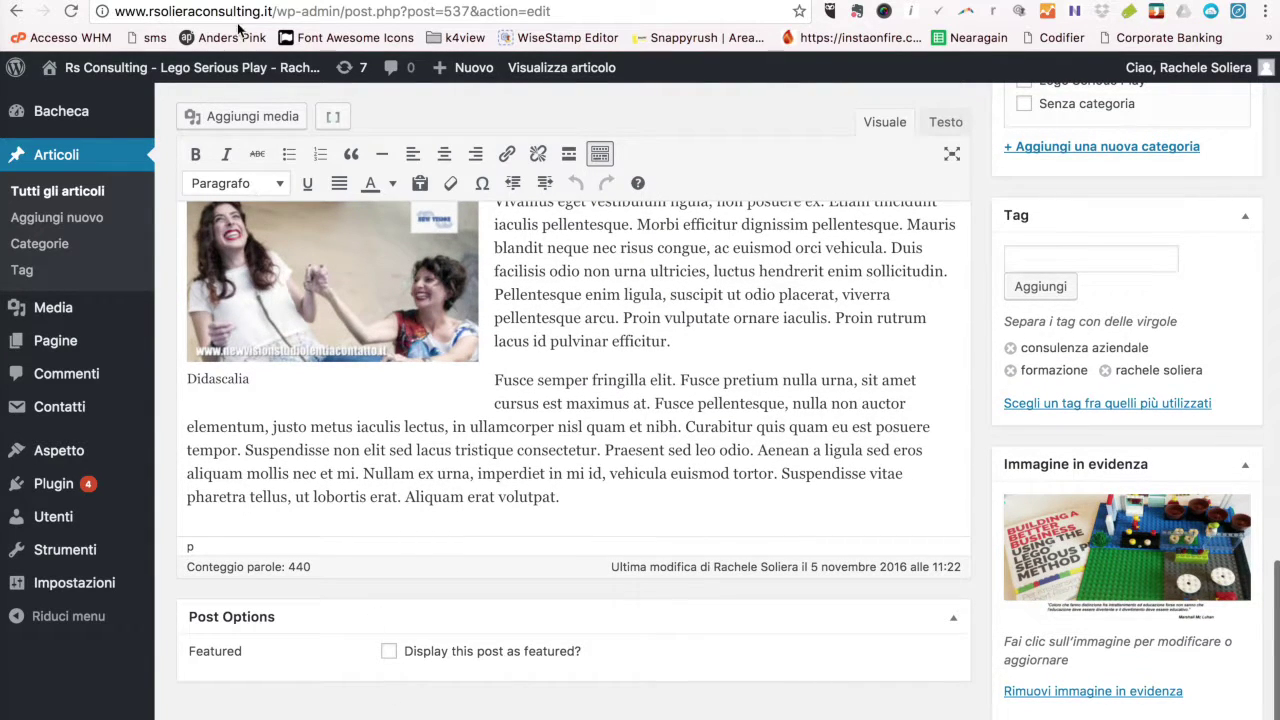
pyautogui.click(190, 67)
pyautogui.scroll(10, 113, 209)
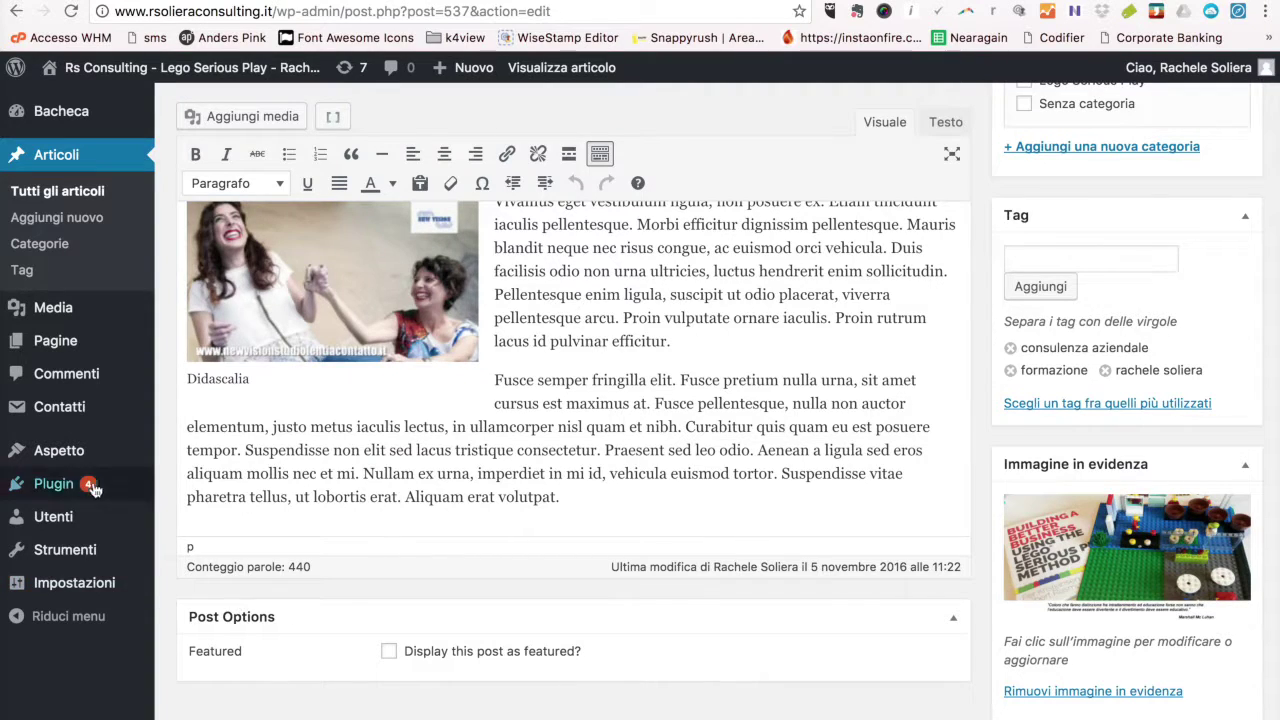
pyautogui.scroll(2, 954, 400)
pyautogui.scroll(15, 954, 400)
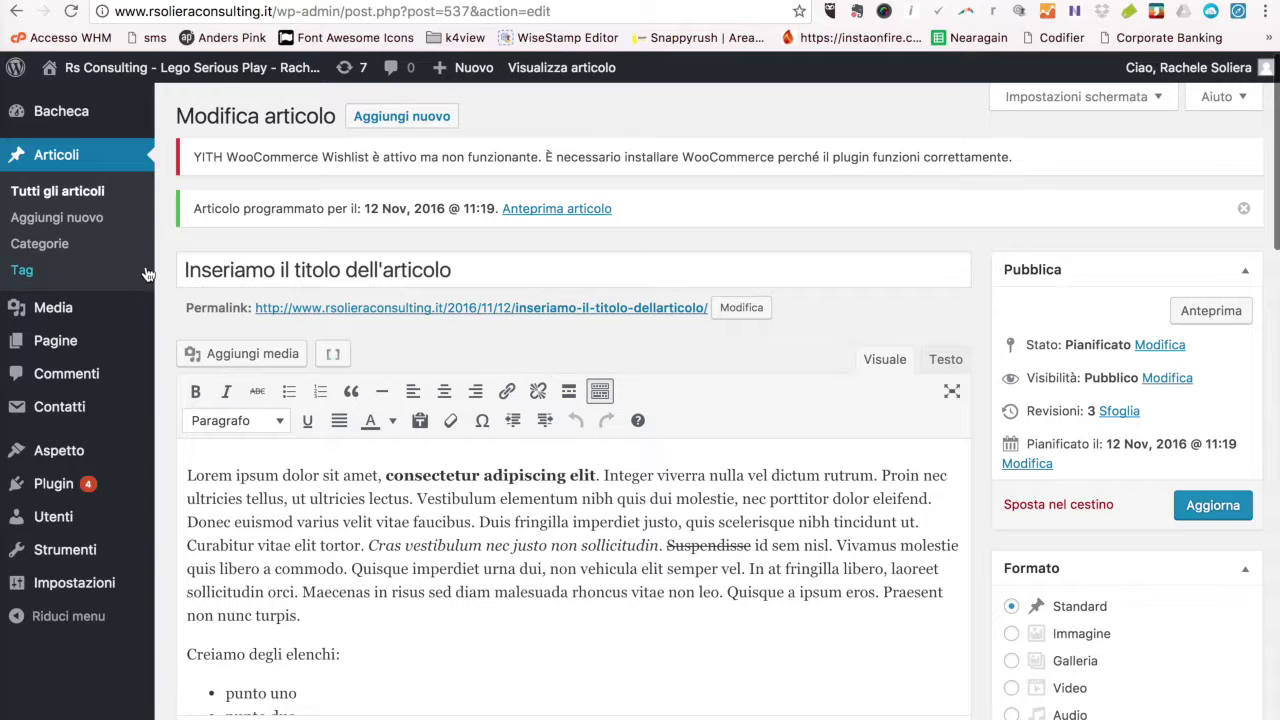
pyautogui.scroll(-1, 103, 203)
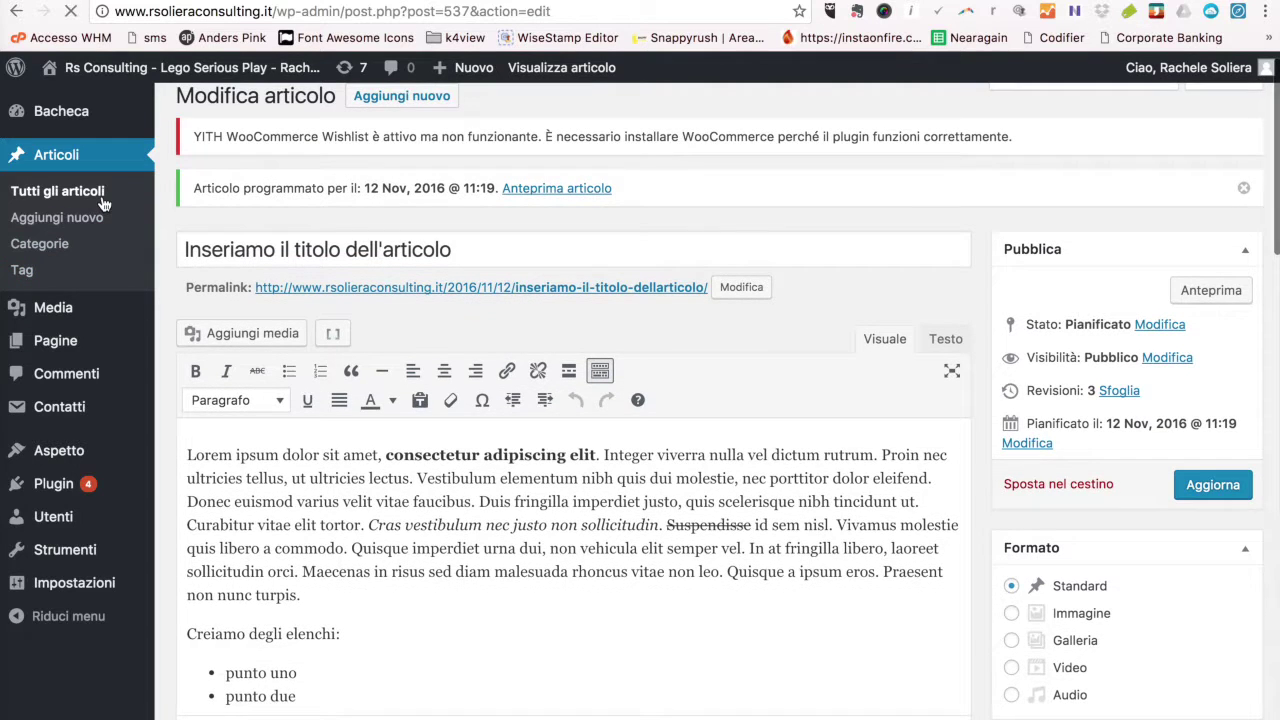
# Review Tutti gli articoli with the new post scheduled, then open the LEGO® SERIOUS PLAY® assessment post.
pyautogui.click(57, 191)
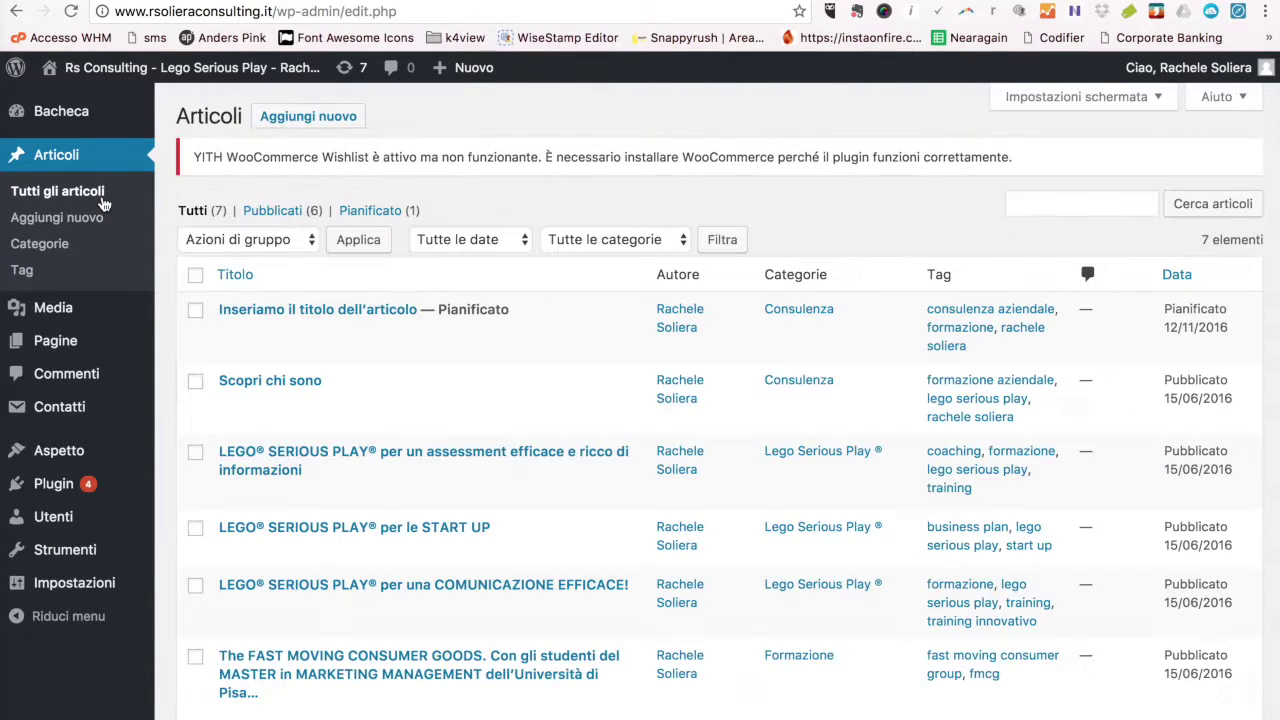
pyautogui.scroll(-4, 677, 323)
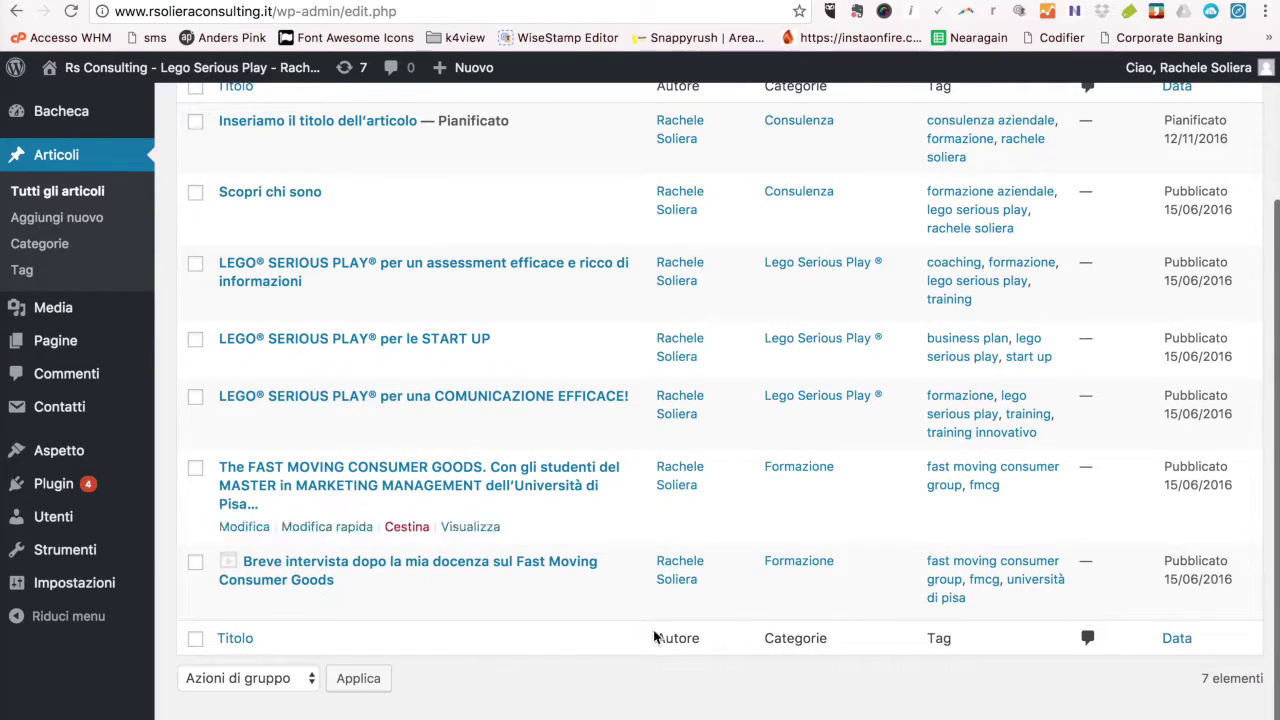
pyautogui.scroll(2, 709, 414)
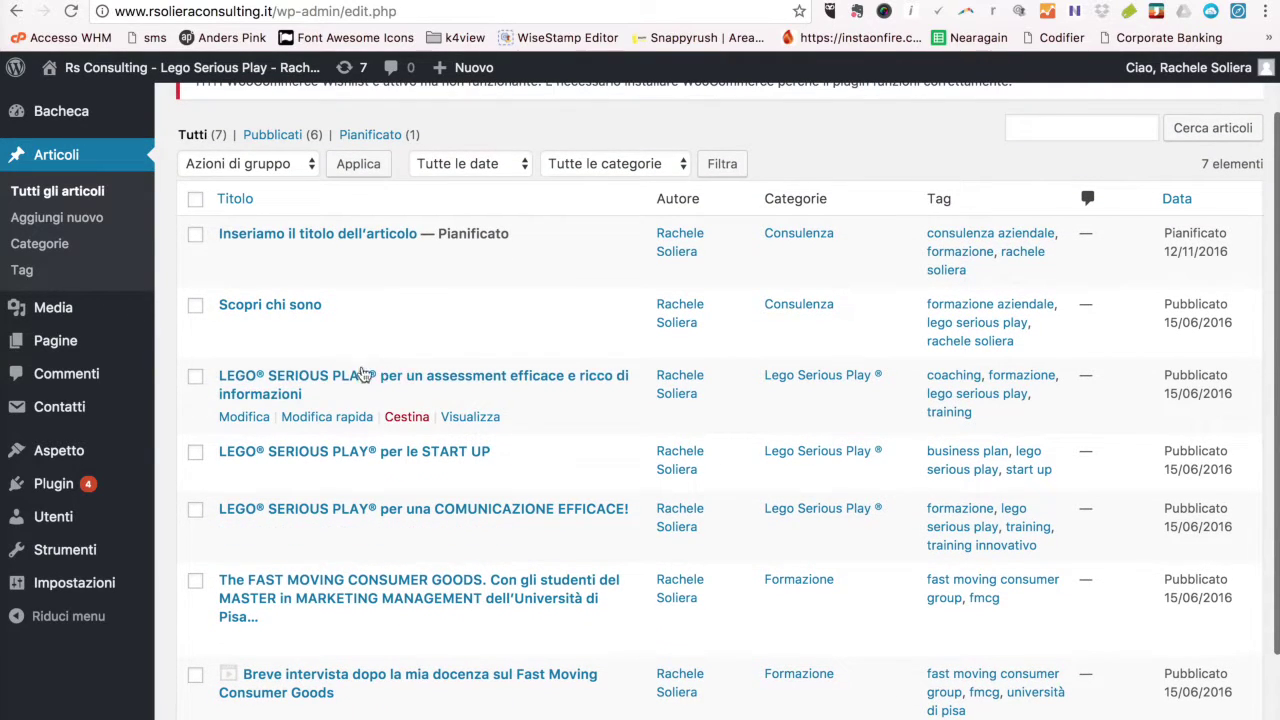
pyautogui.scroll(1, 263, 415)
pyautogui.click(265, 420)
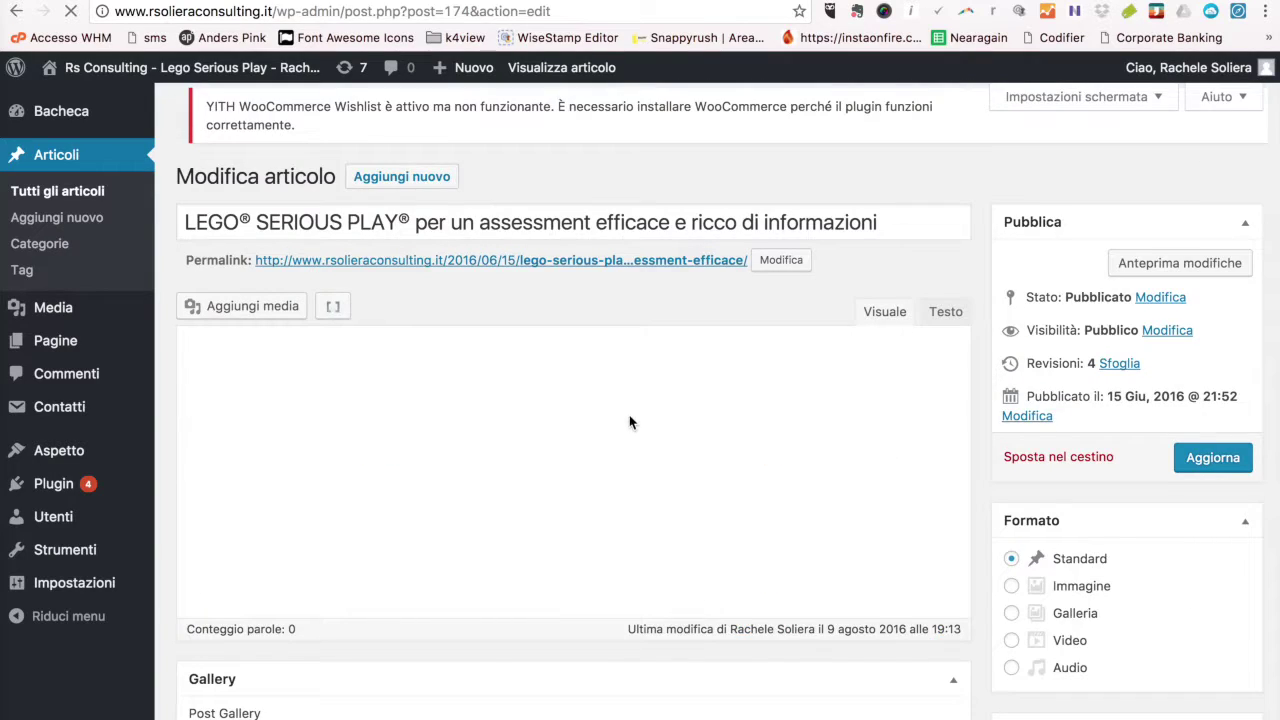
pyautogui.scroll(-5, 483, 432)
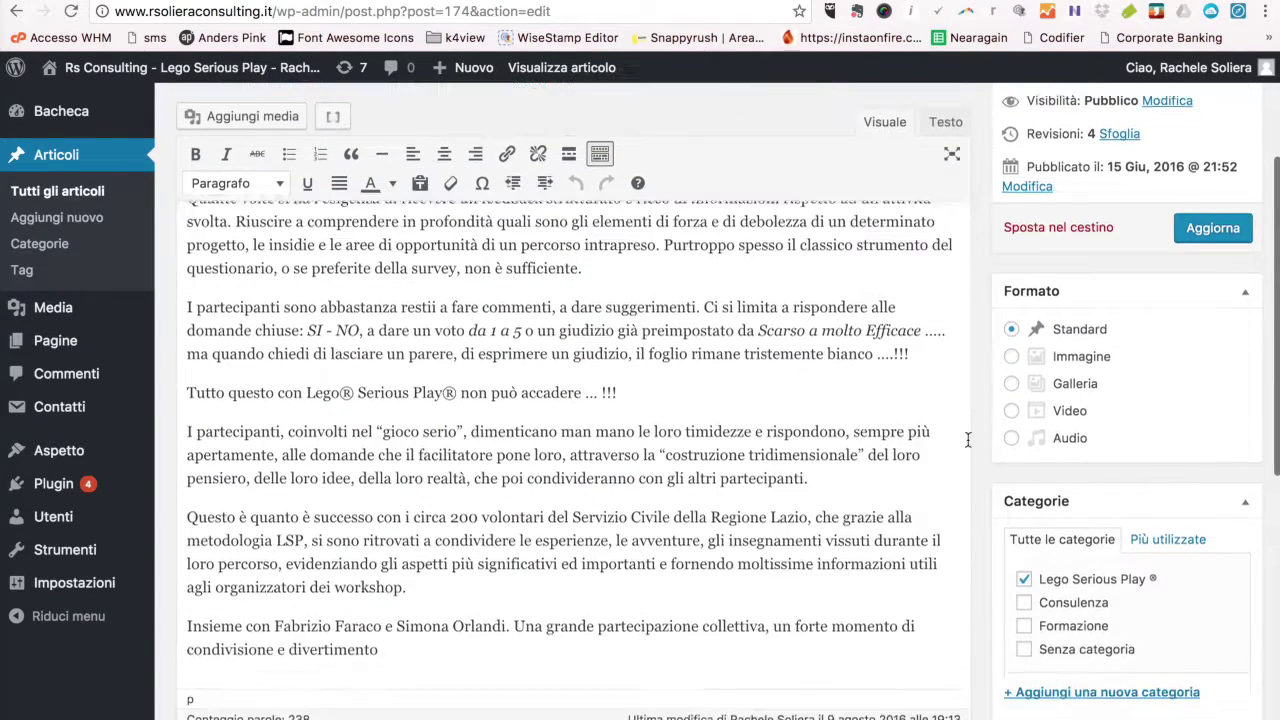
pyautogui.scroll(-12, 379, 392)
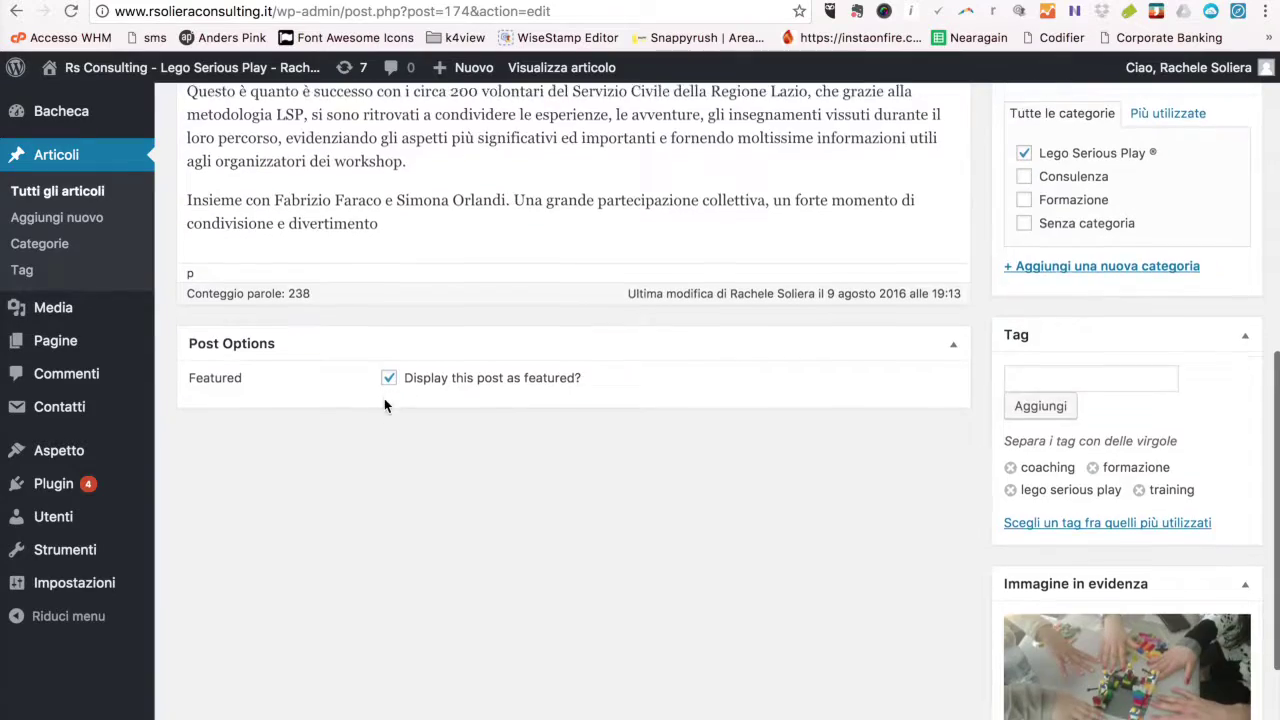
pyautogui.scroll(17, 491, 437)
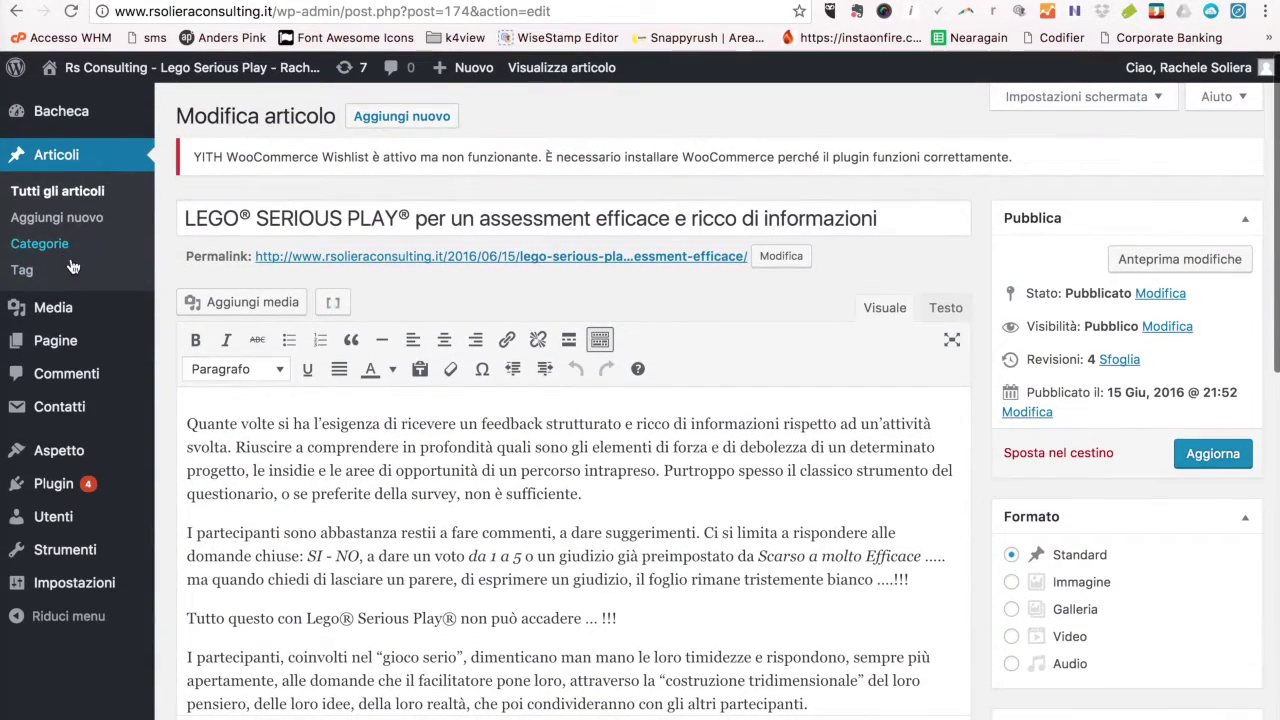
# Add a test category named 'Nuova categoria' under Categorie, then delete it again.
pyautogui.click(58, 246)
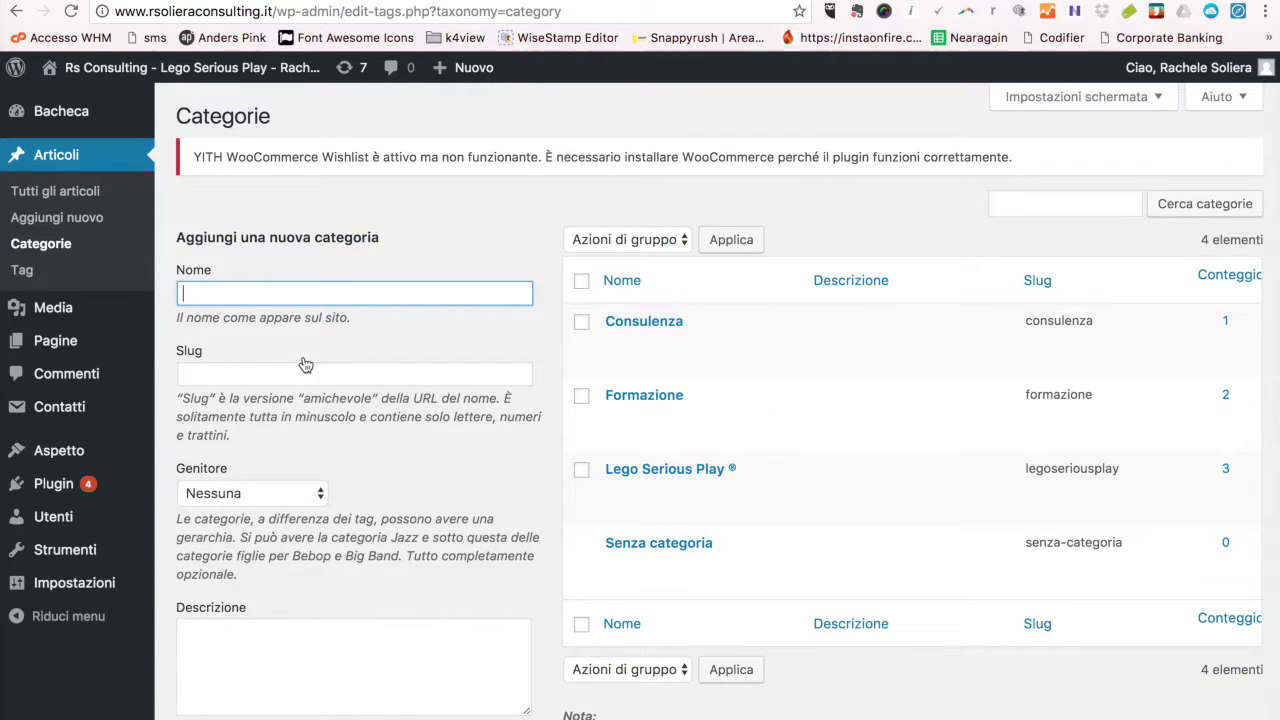
pyautogui.write('Nuova categ')
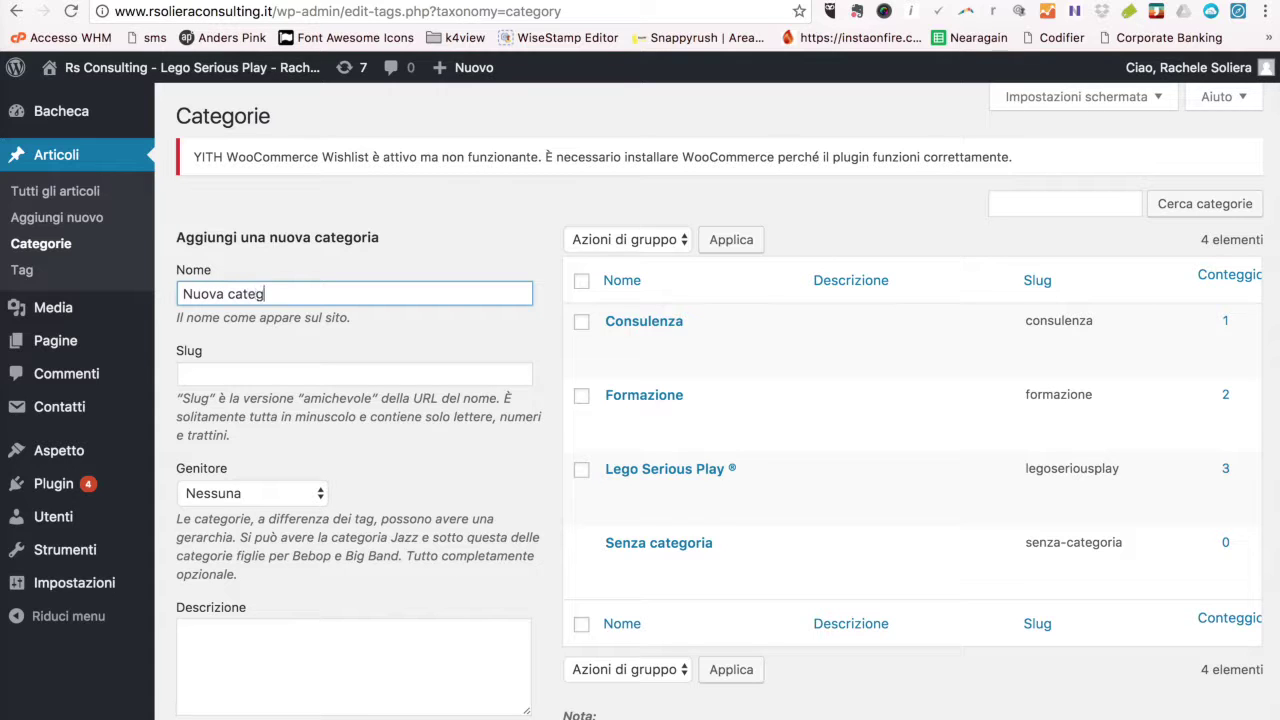
pyautogui.write('oria')
pyautogui.scroll(-3, 467, 481)
pyautogui.click(330, 662)
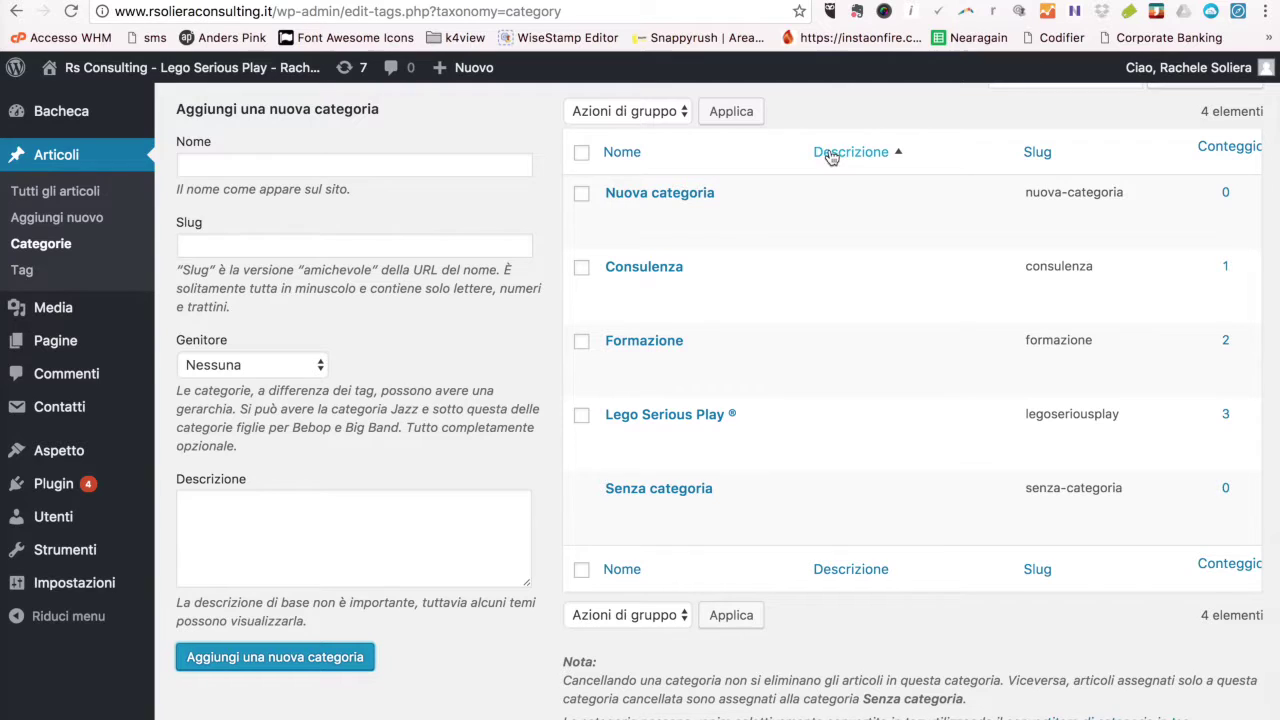
pyautogui.moveTo(680, 205)
pyautogui.click(648, 233)
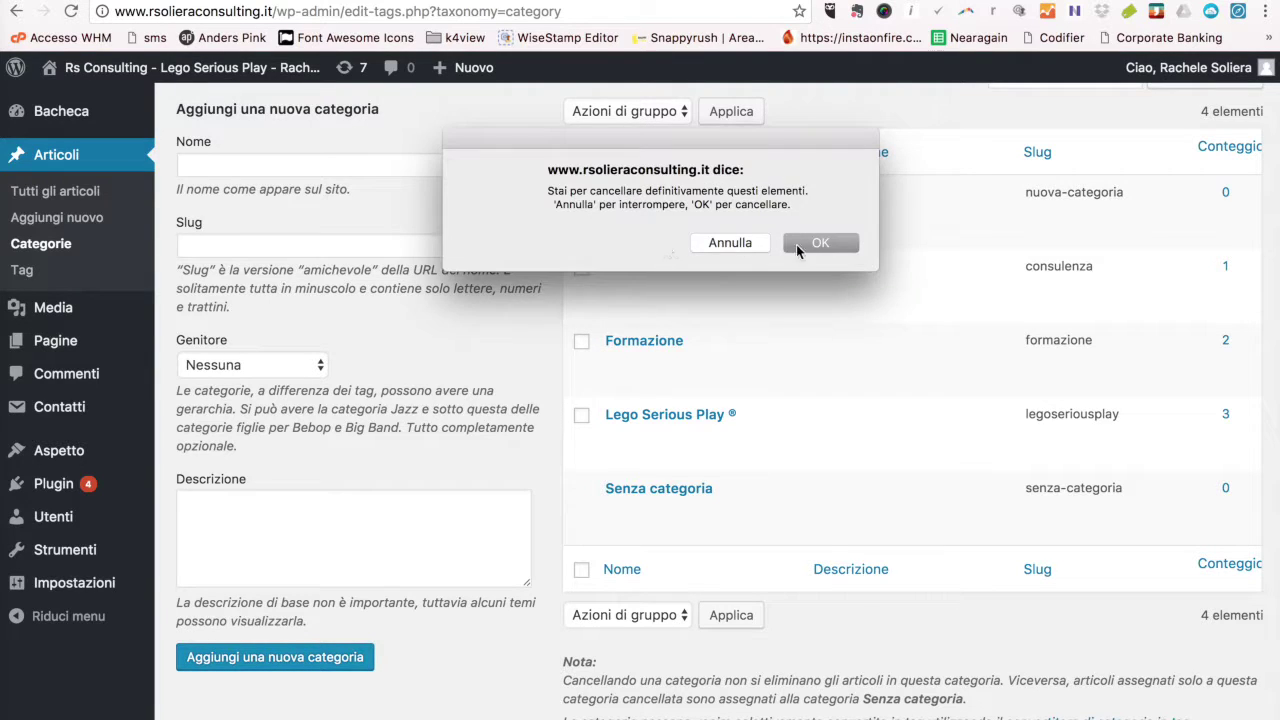
pyautogui.click(797, 243)
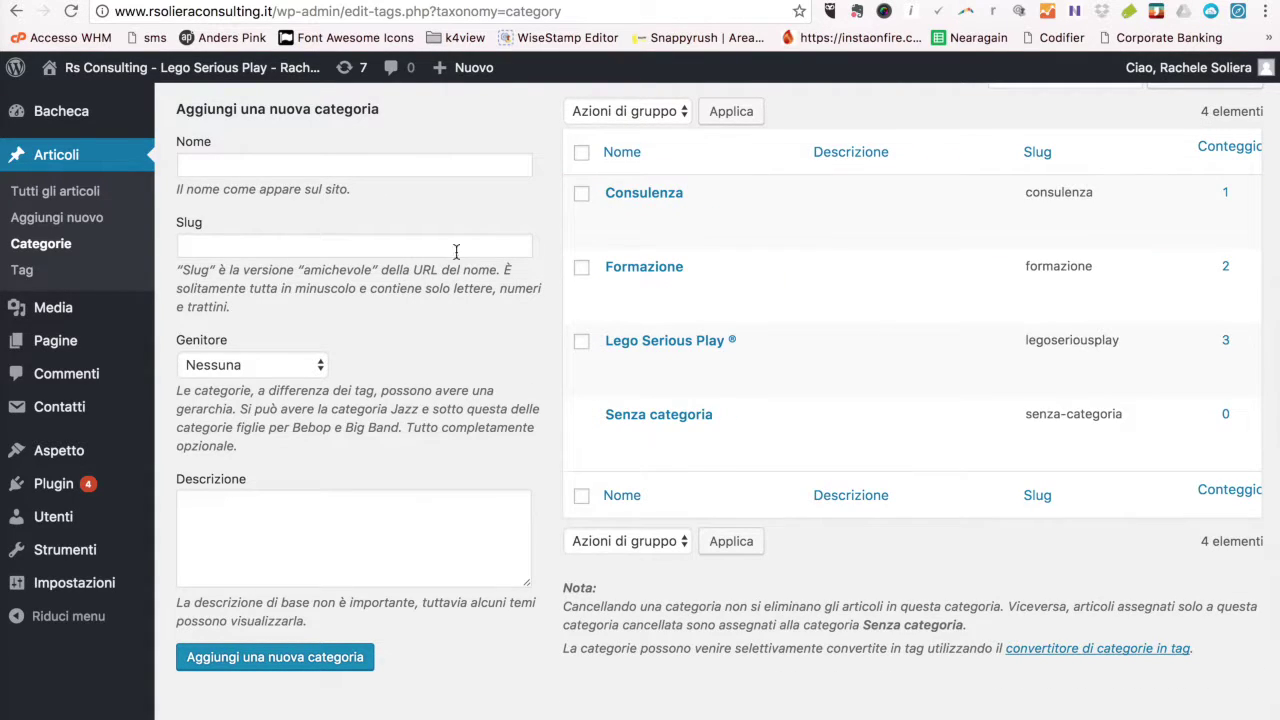
pyautogui.click(34, 283)
# Look over the tag list and Tag più popolari, where lego serious play leads with 4 posts.
pyautogui.scroll(-3, 863, 365)
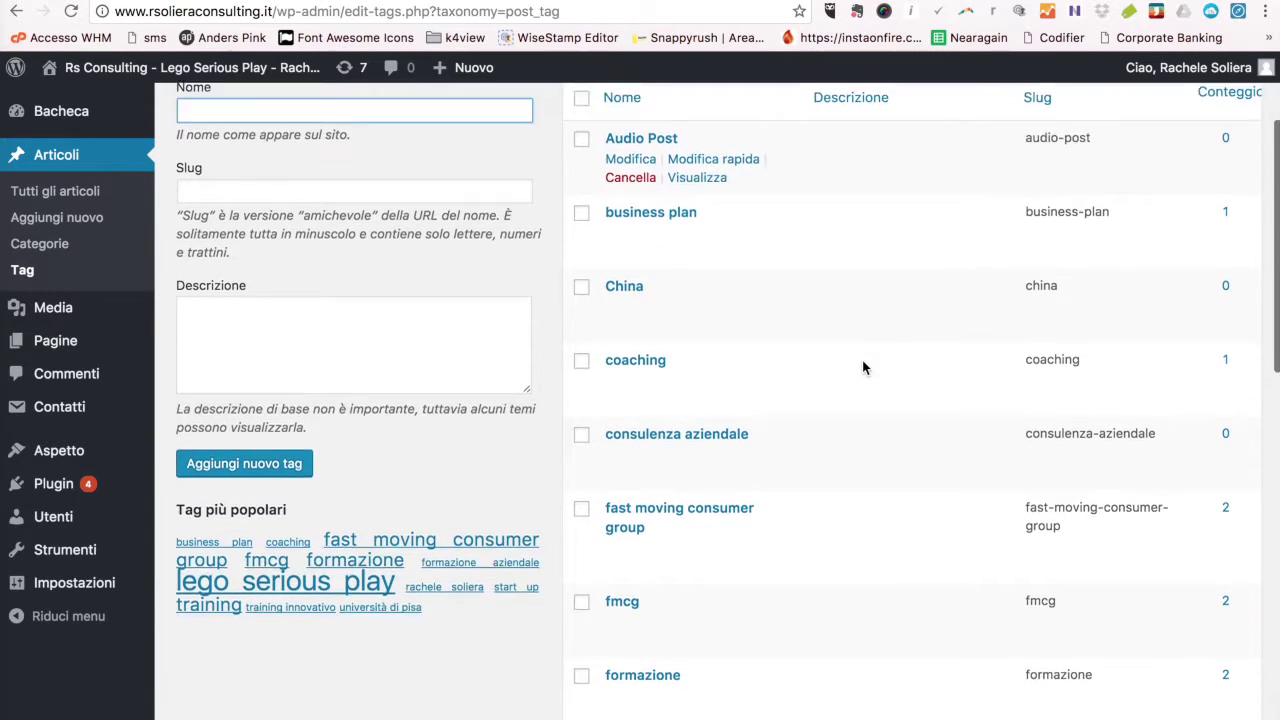
pyautogui.scroll(-5, 863, 365)
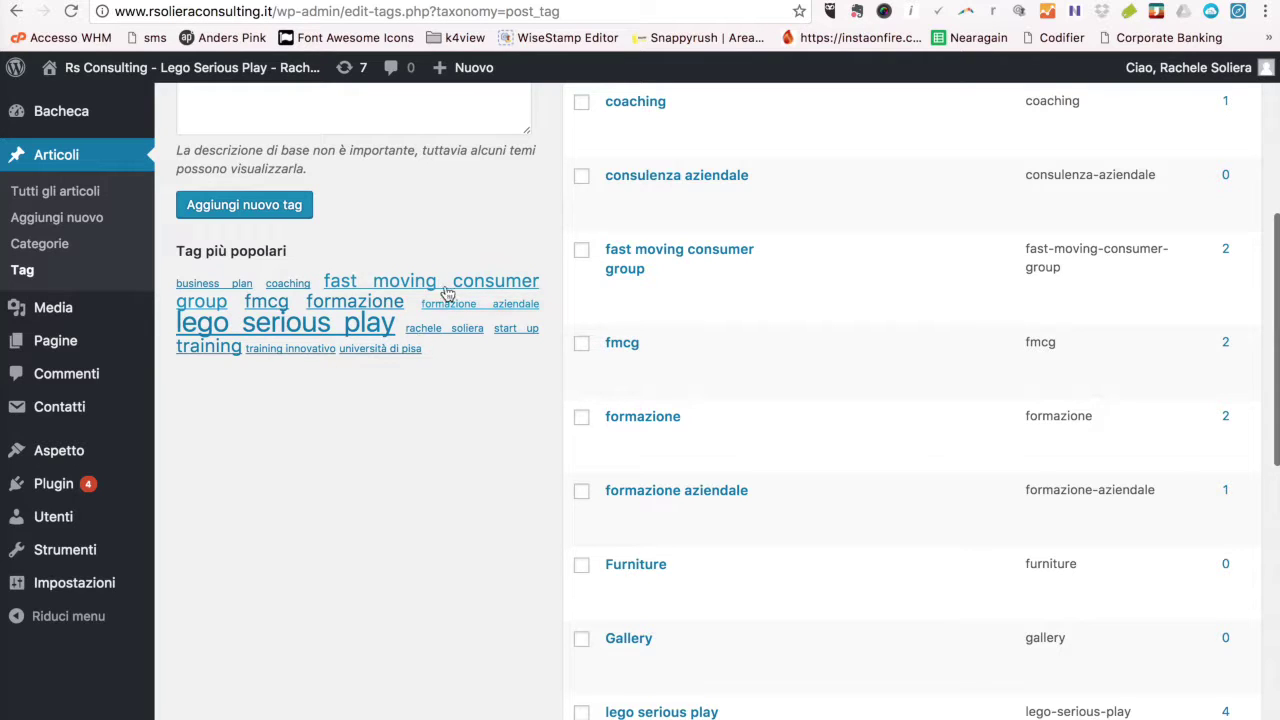
pyautogui.scroll(1, 321, 400)
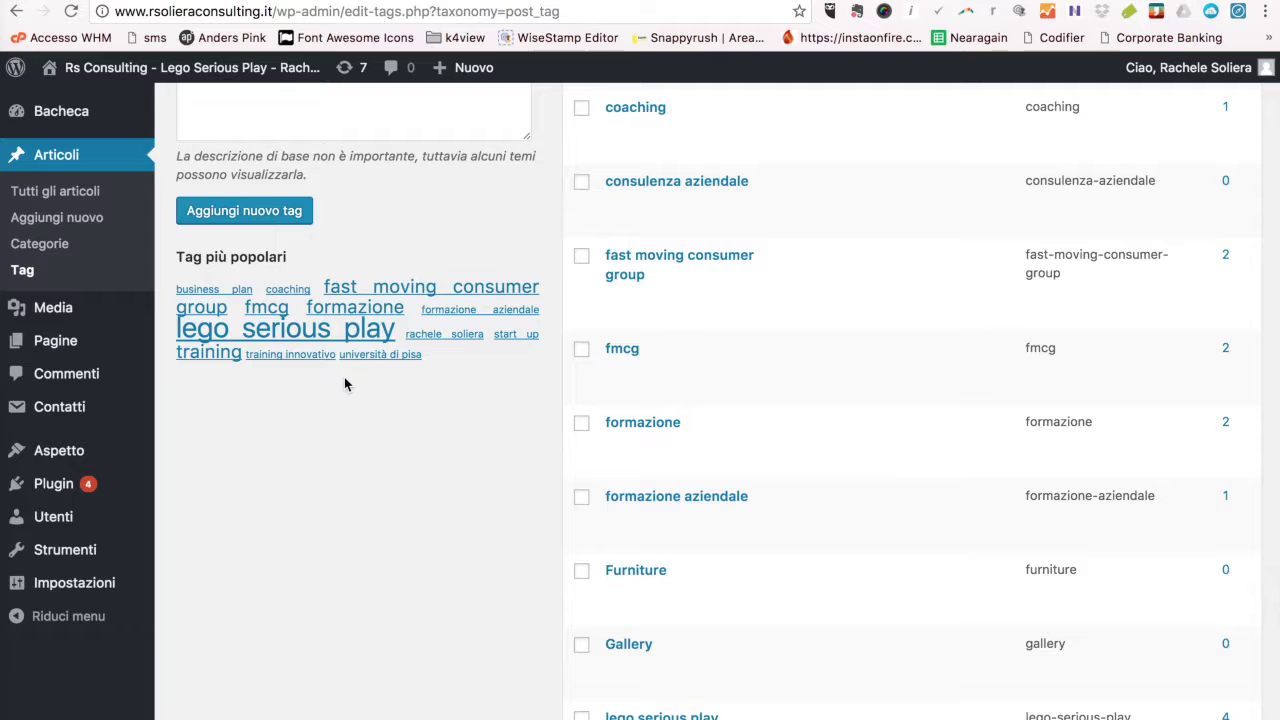
pyautogui.scroll(10, 344, 384)
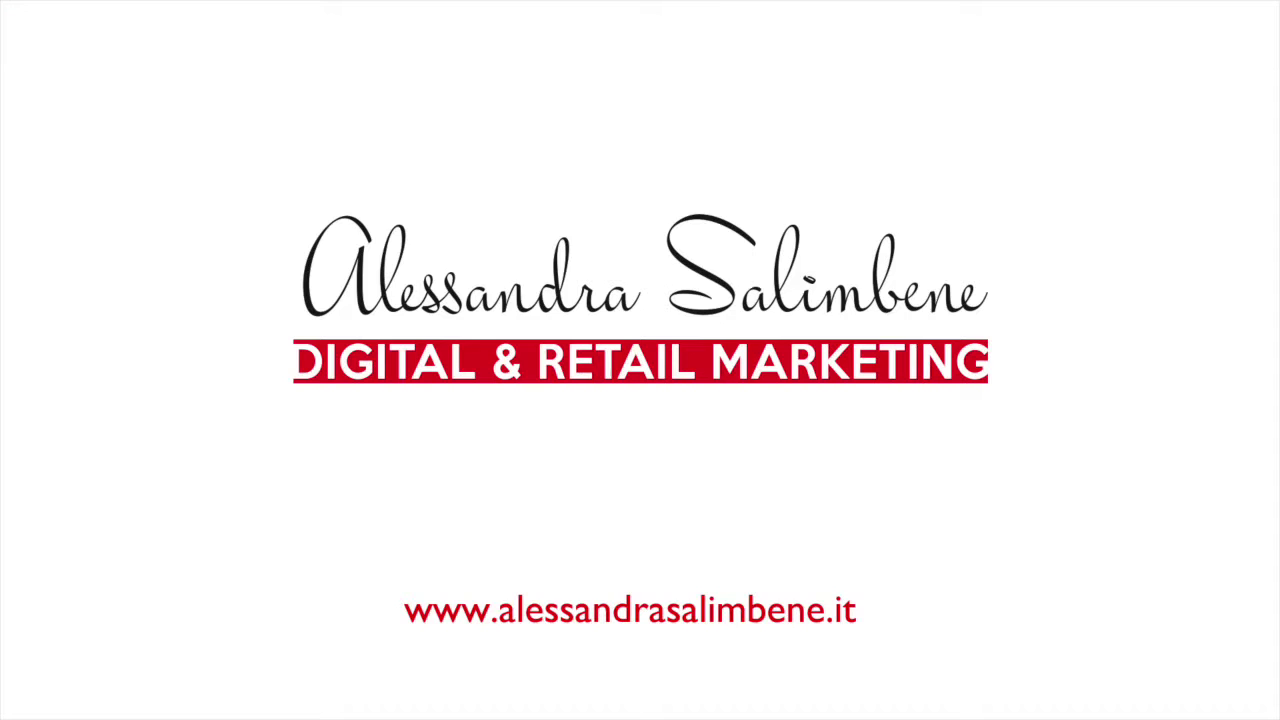